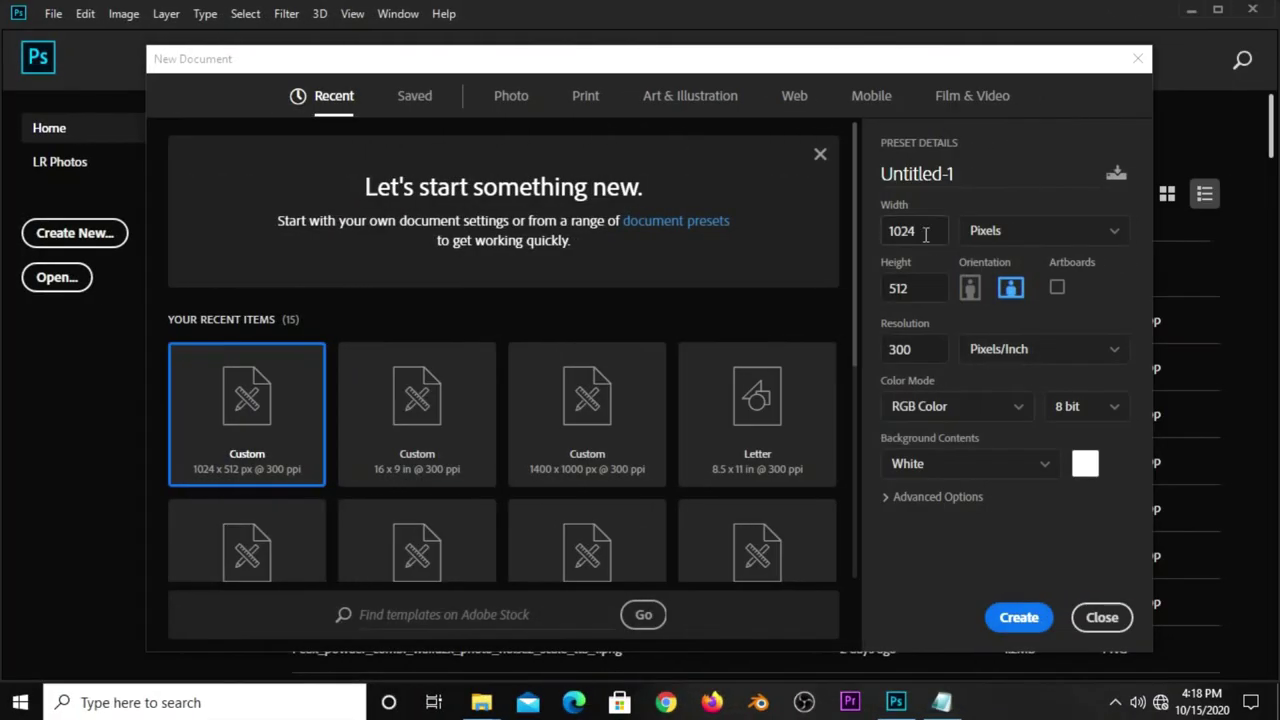
Step: Create a 1024 × 512 px, 300 ppi document with a white background
left_click_drag(925, 234, 886, 237)
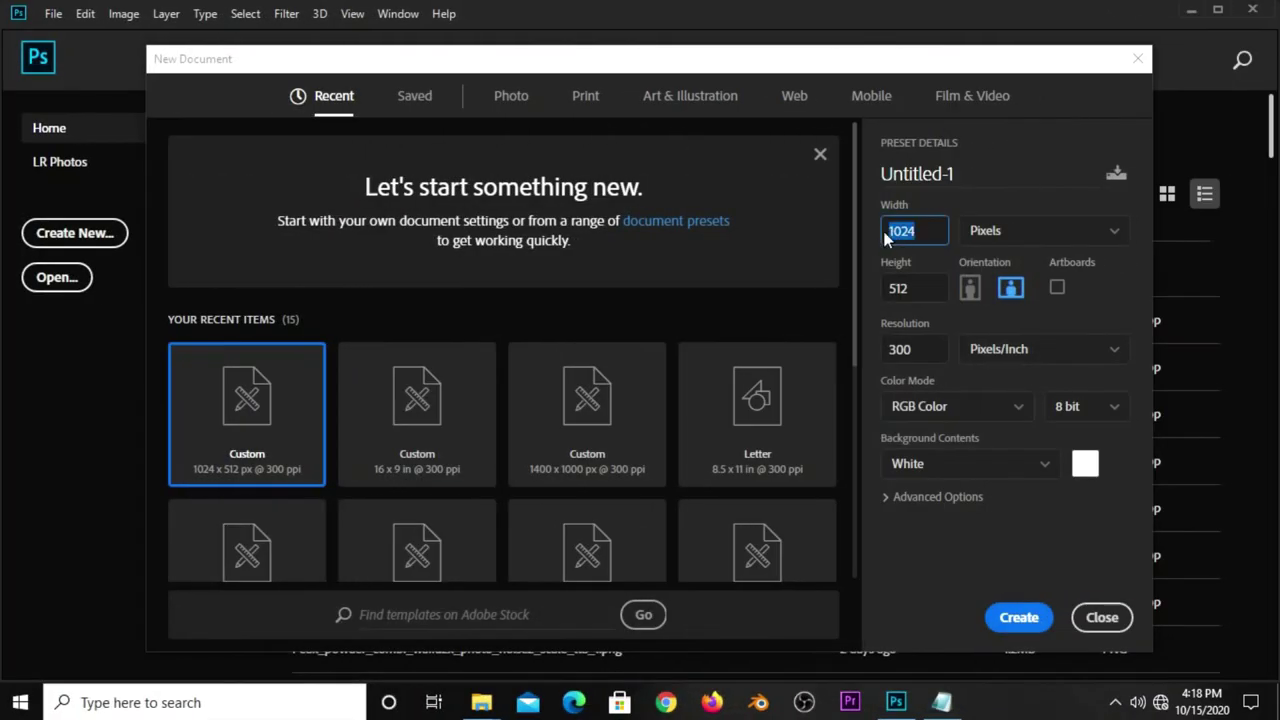
left_click_drag(922, 297, 887, 297)
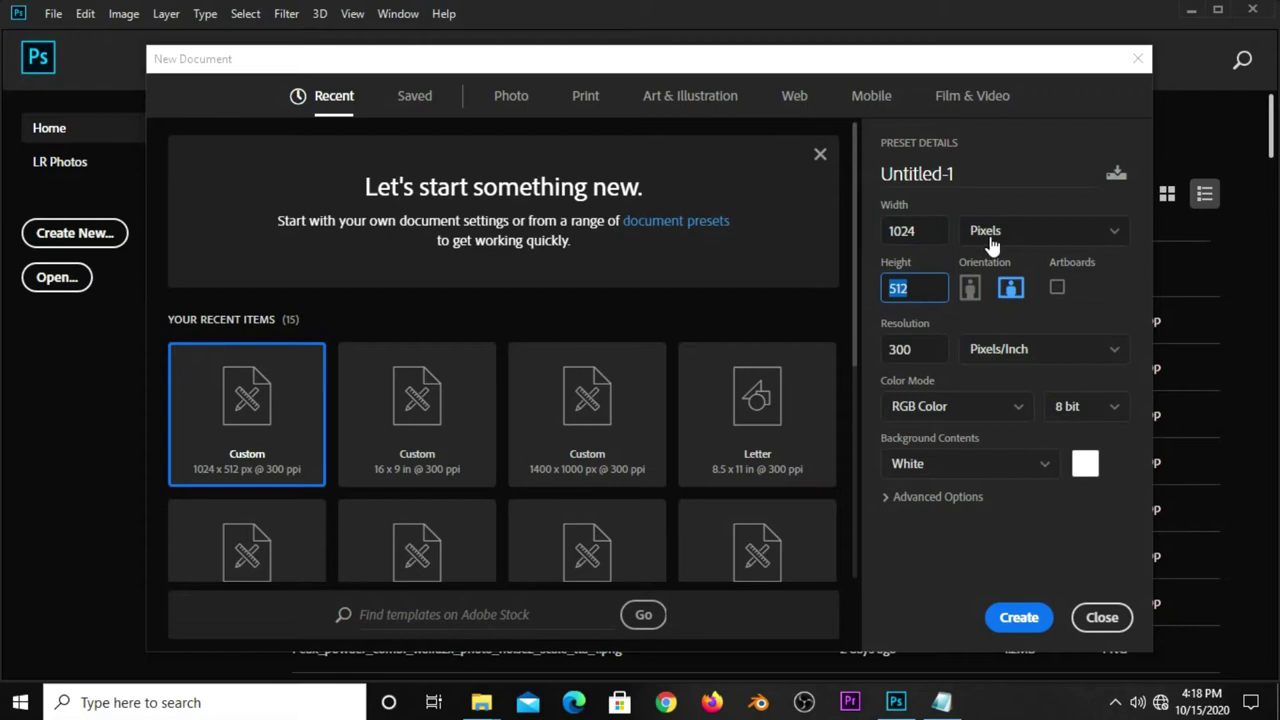
left_click_drag(916, 350, 883, 349)
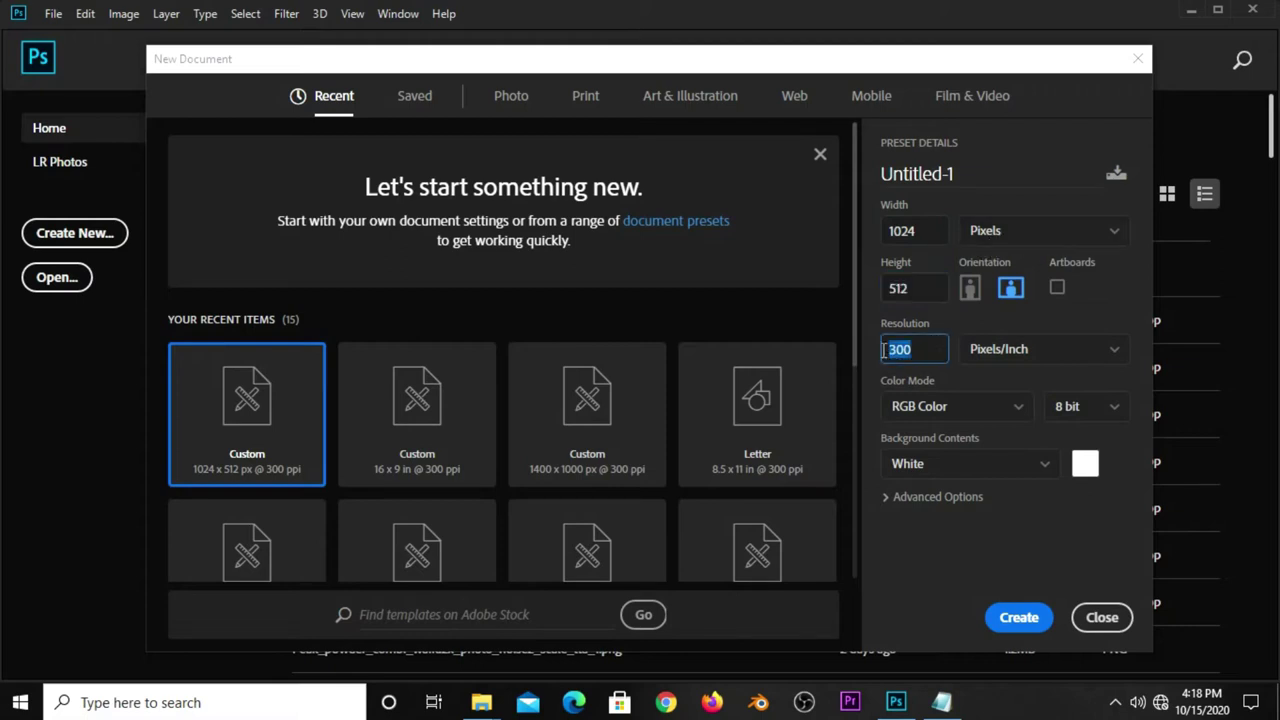
left_click(996, 613)
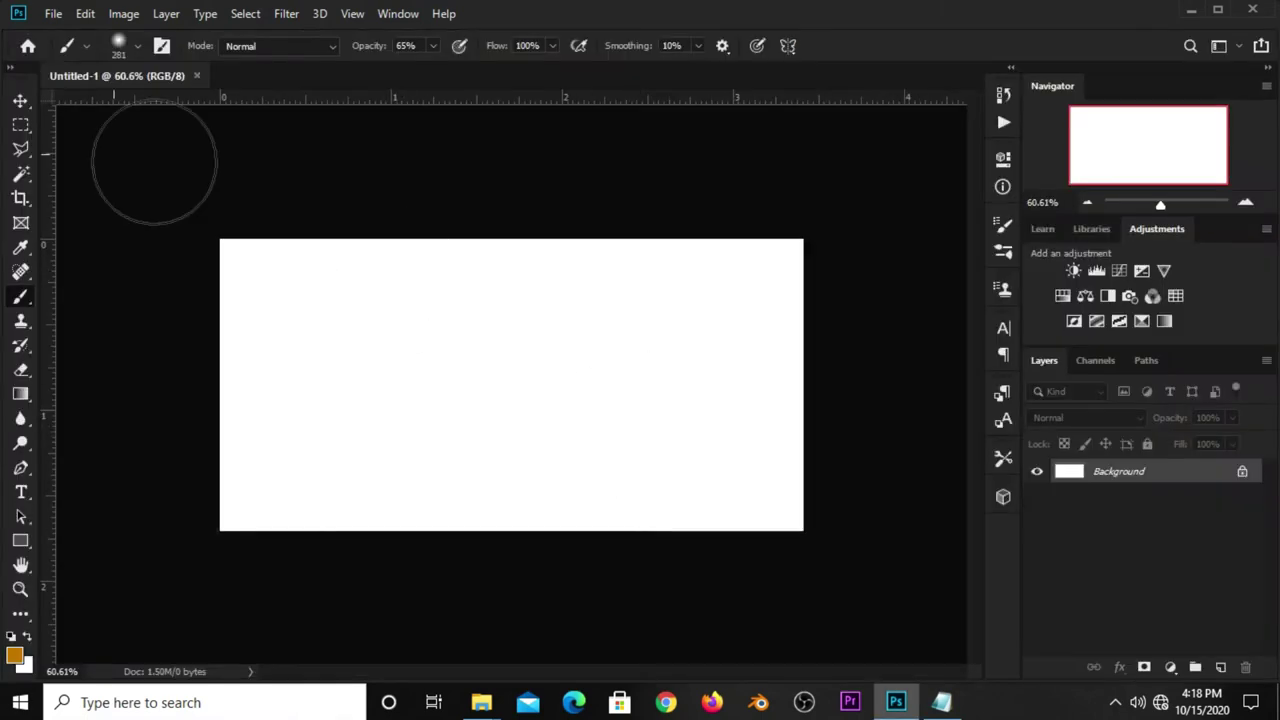
Step: Add a Solid Color fill layer in orange e28f13, pasting the hex code from the notes
left_click(19, 104)
scroll(475, 287, "up", 3)
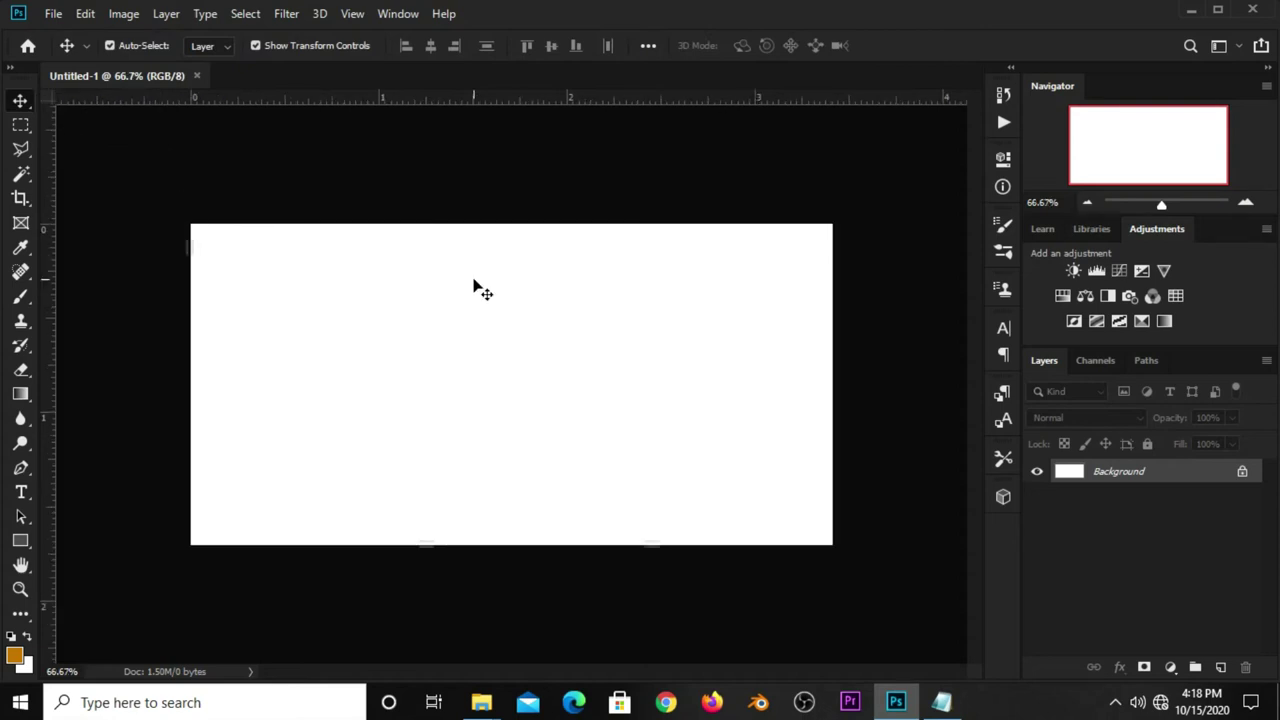
left_click(1171, 667)
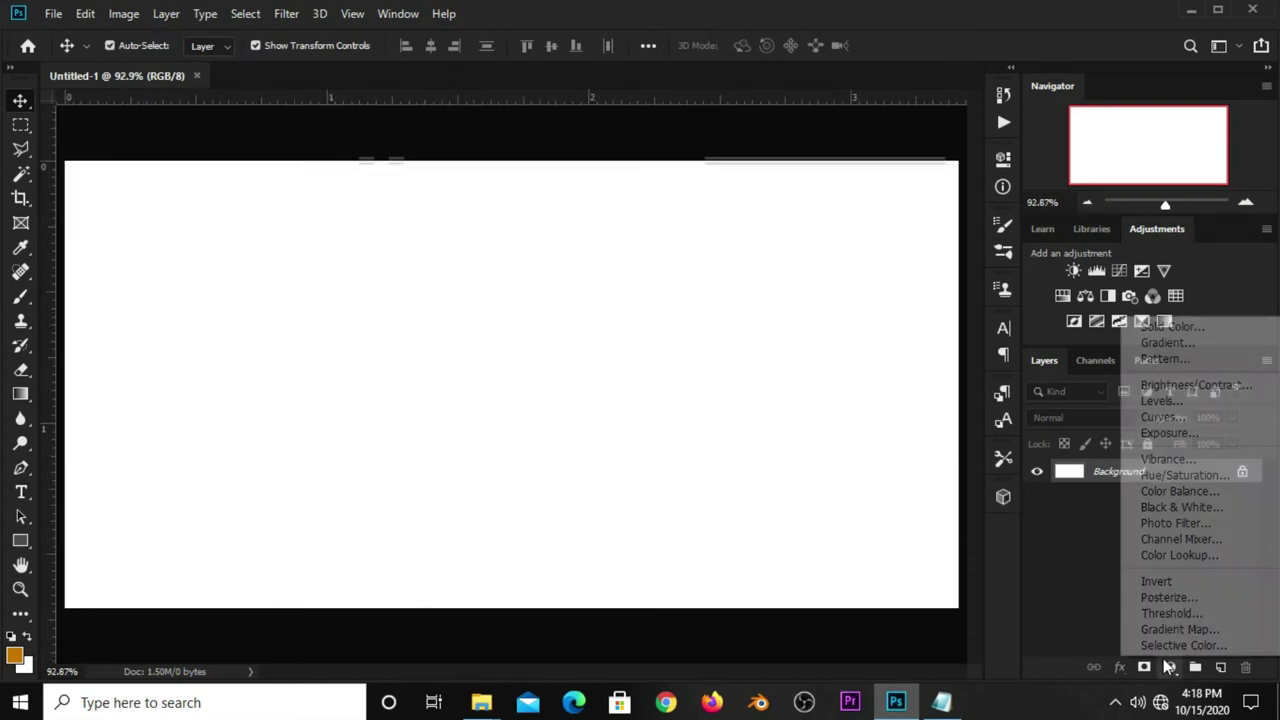
left_click(1160, 326)
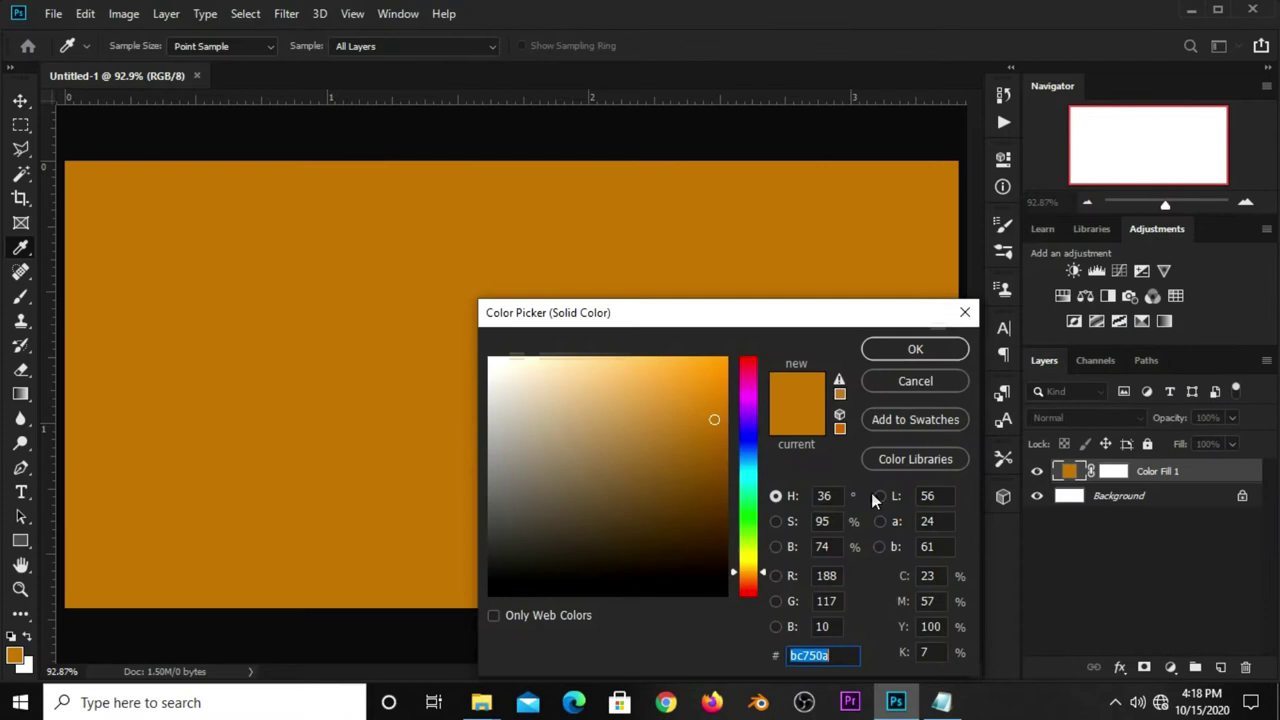
left_click(941, 702)
right_click(684, 287)
left_click(714, 340)
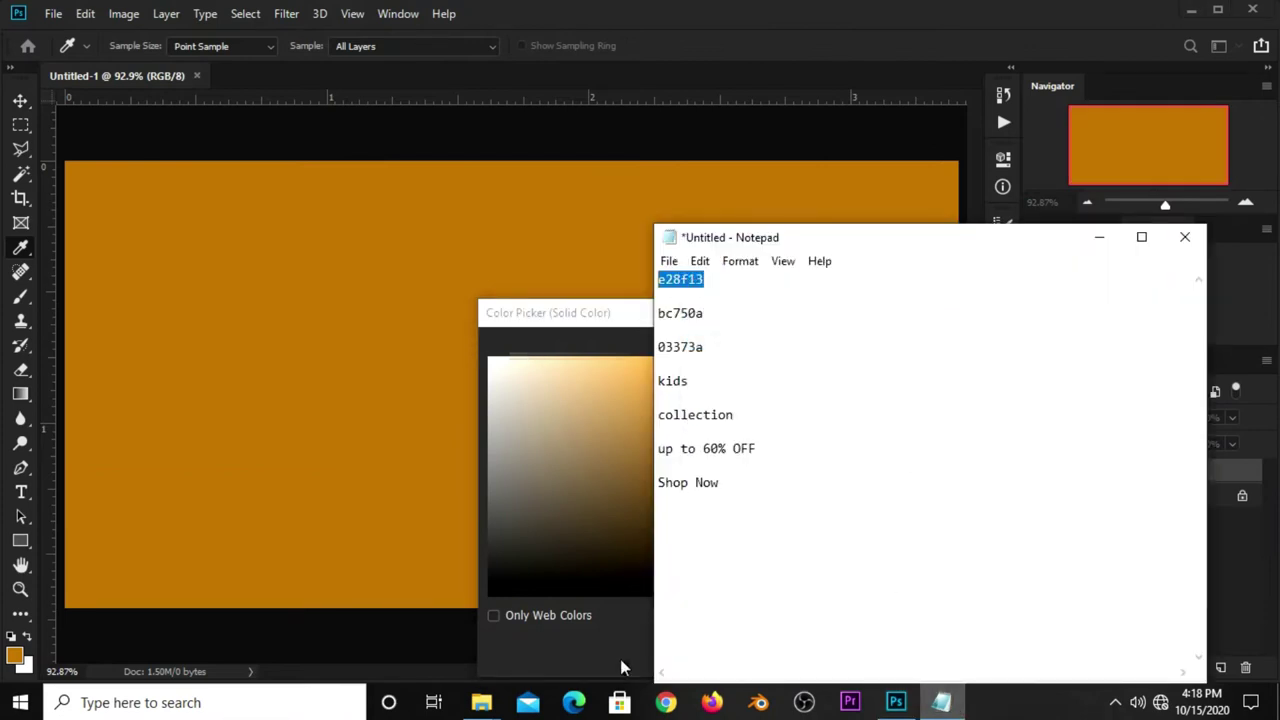
left_click(620, 659)
right_click(804, 658)
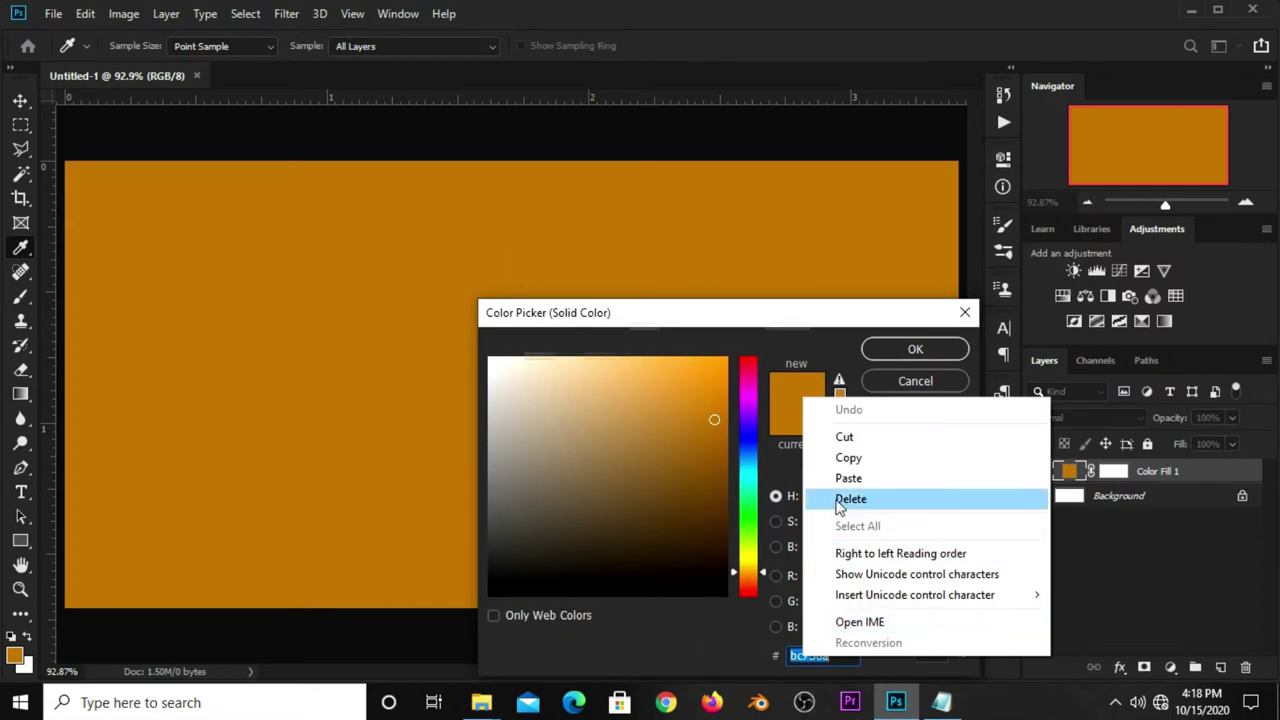
left_click(828, 480)
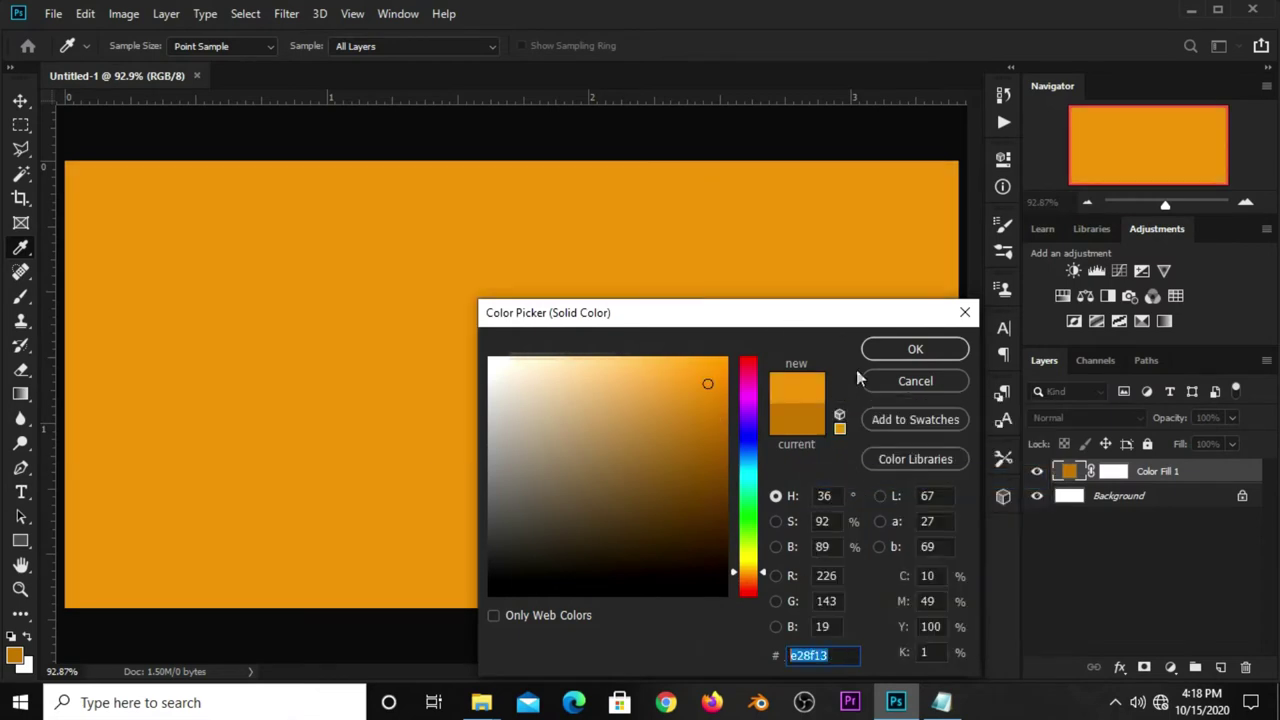
left_click(874, 347)
key("v")
scroll(659, 313, "down", 1)
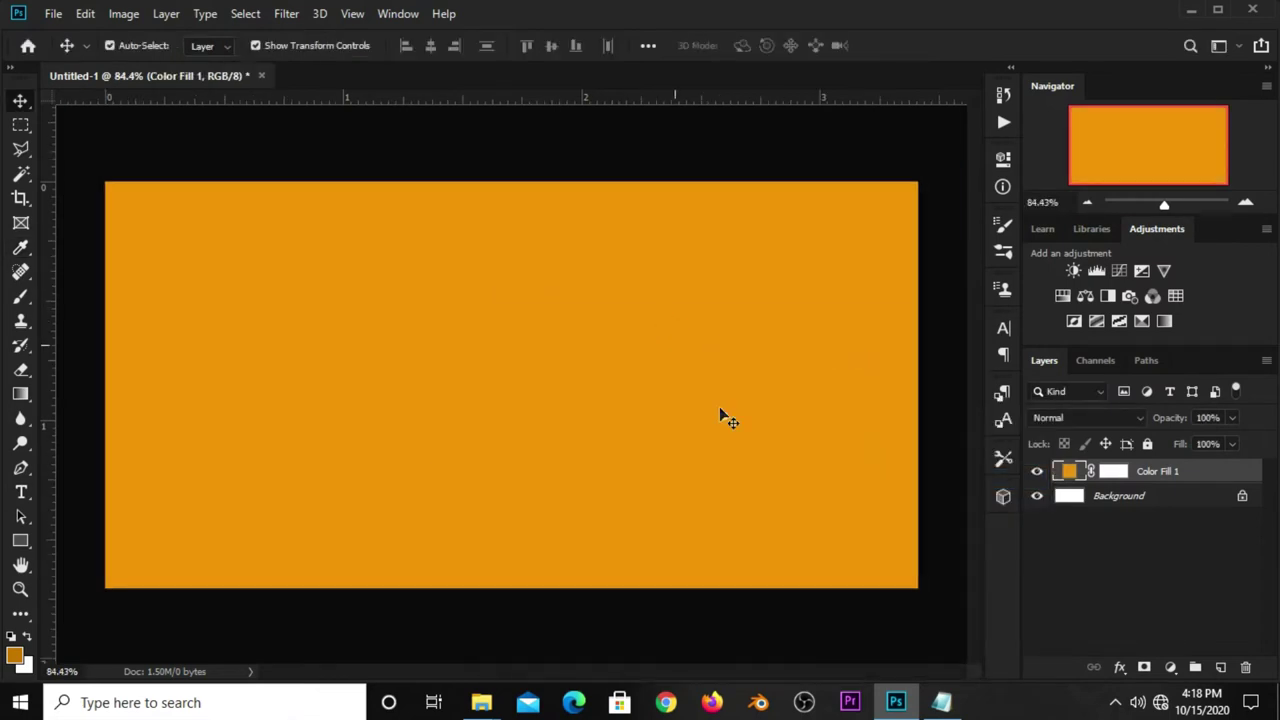
Step: On a new layer, paint the banner edges with a soft bc750a brush at 61% opacity
left_click(1220, 668)
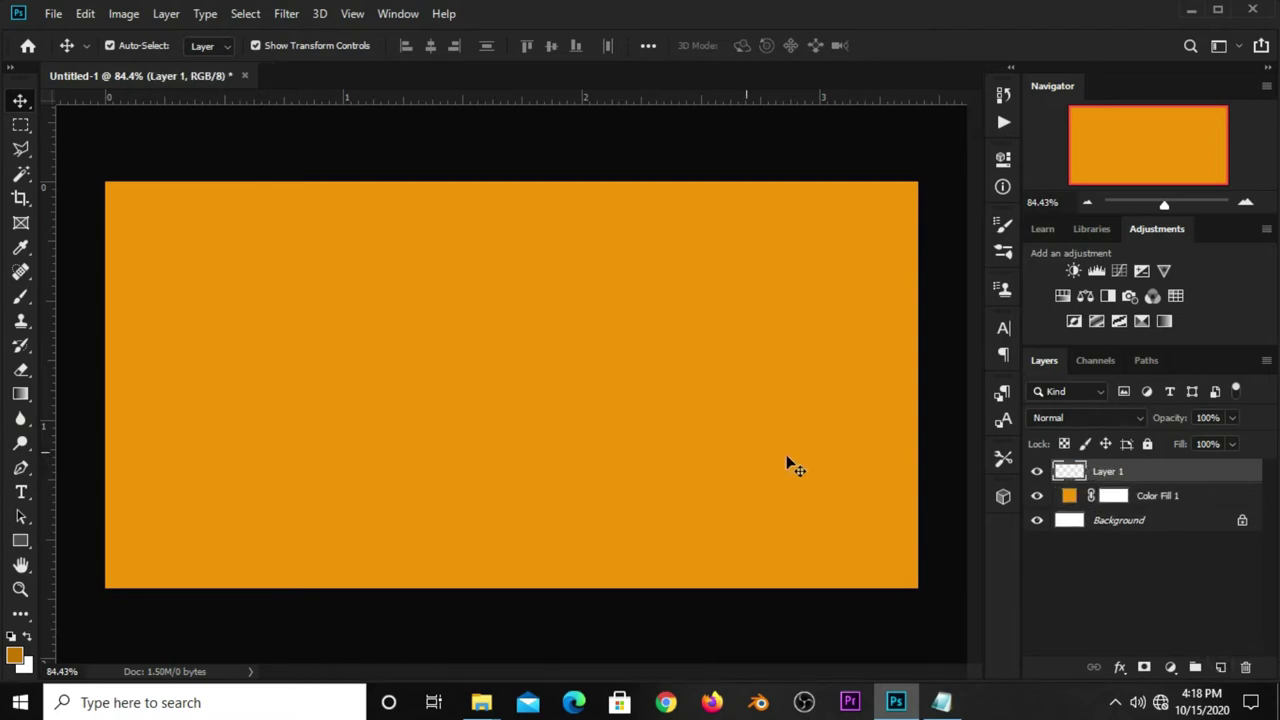
left_click(20, 296)
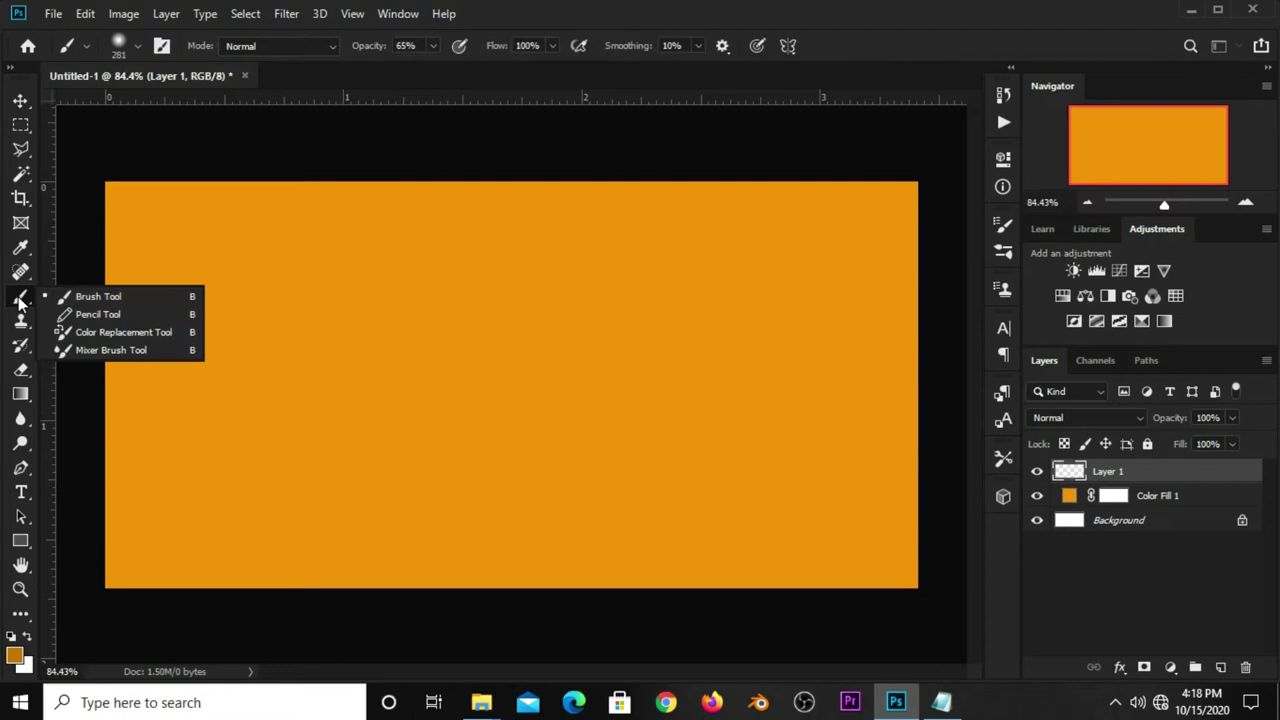
left_click(108, 302)
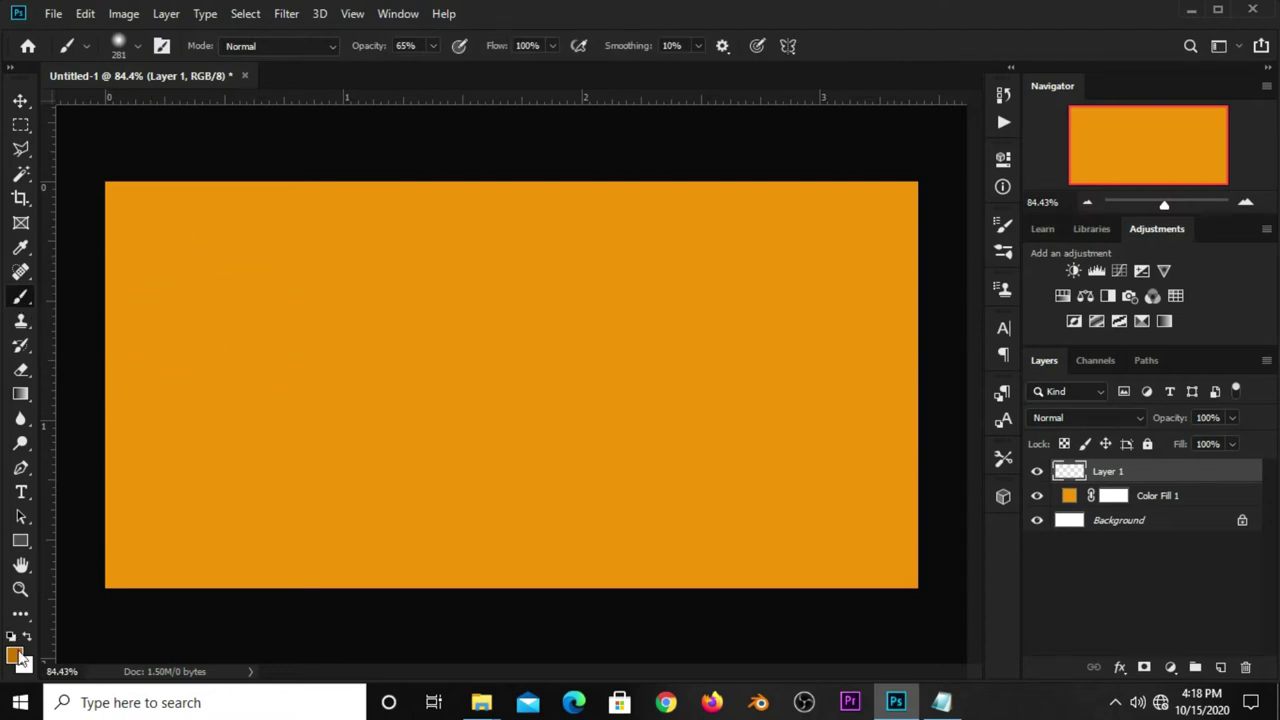
left_click(16, 655)
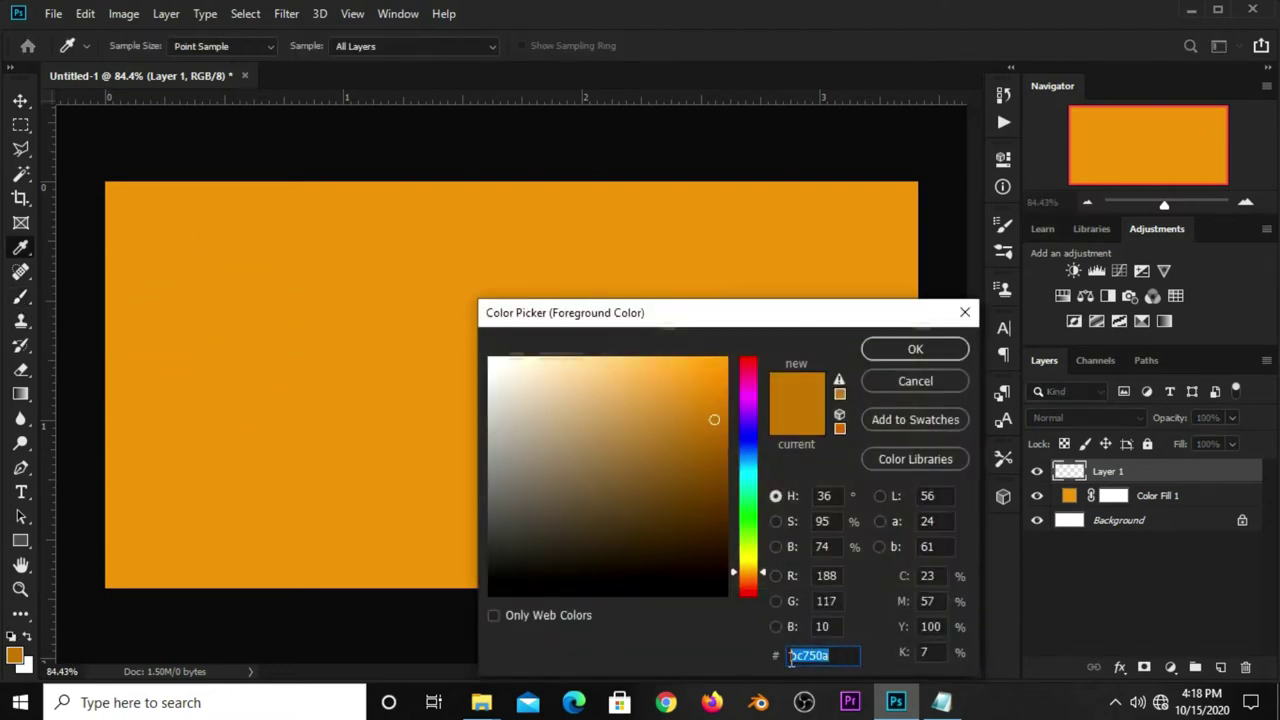
left_click(912, 349)
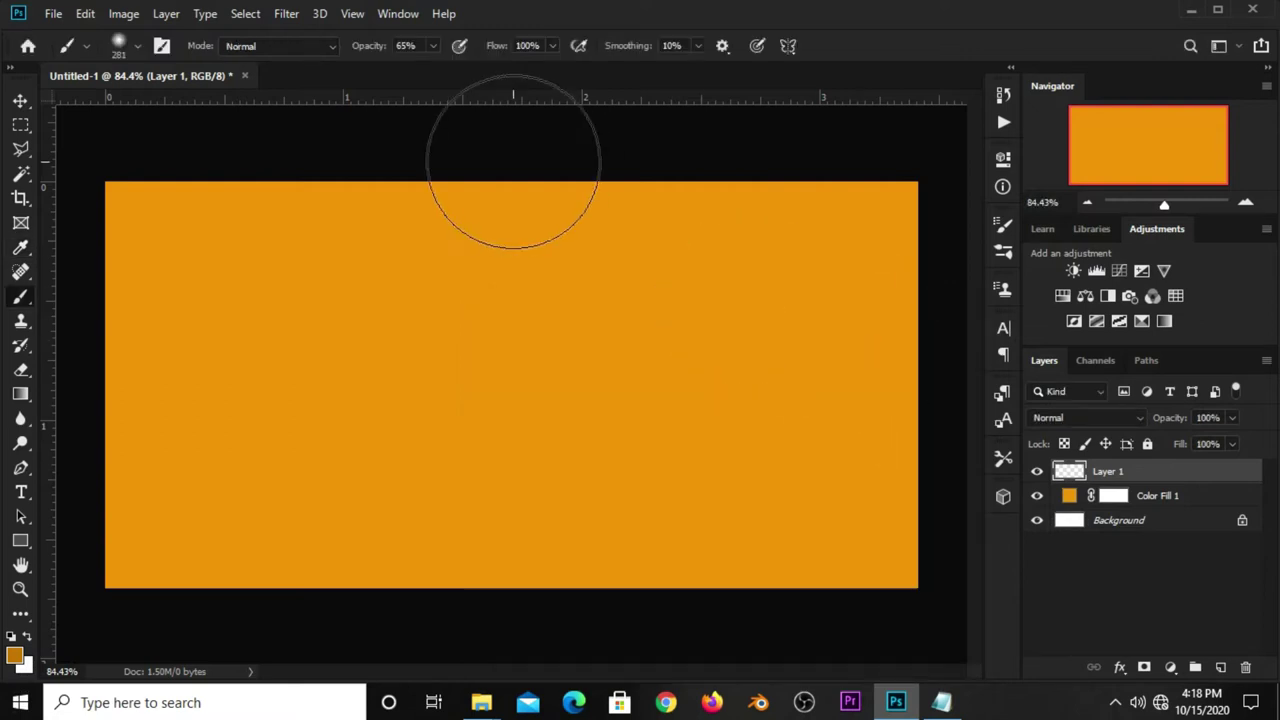
left_click(432, 46)
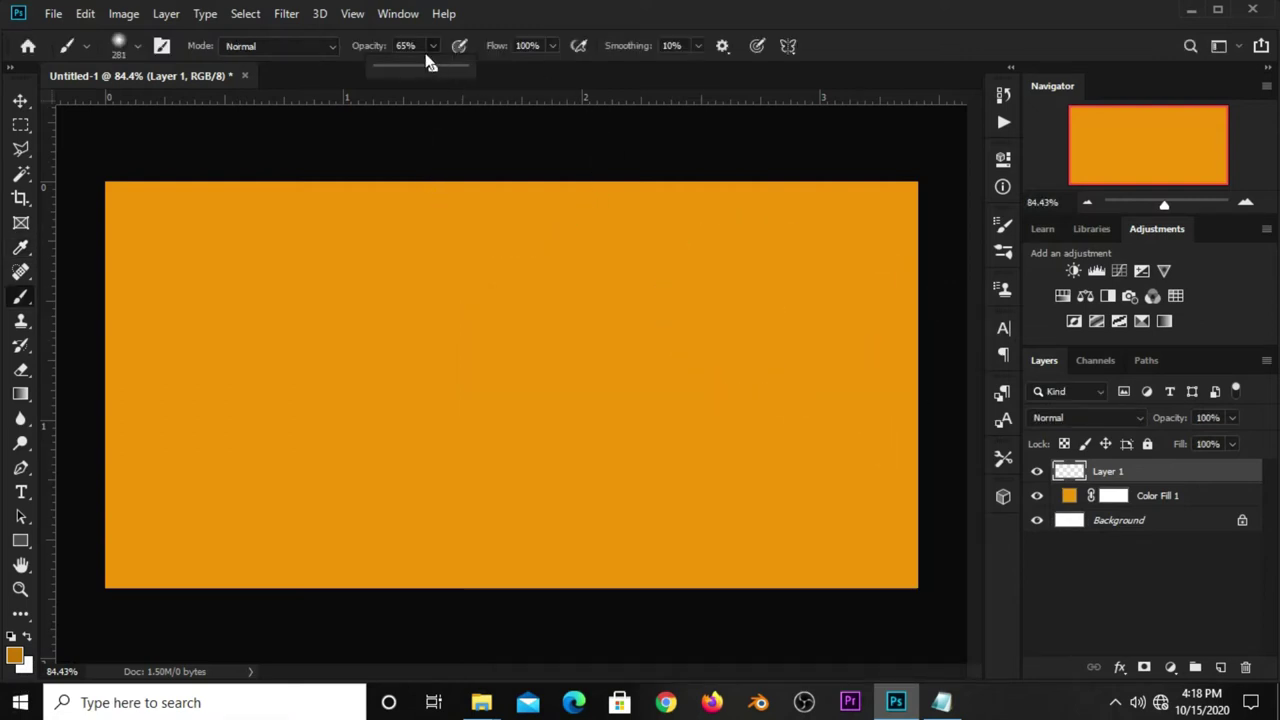
left_click(877, 59)
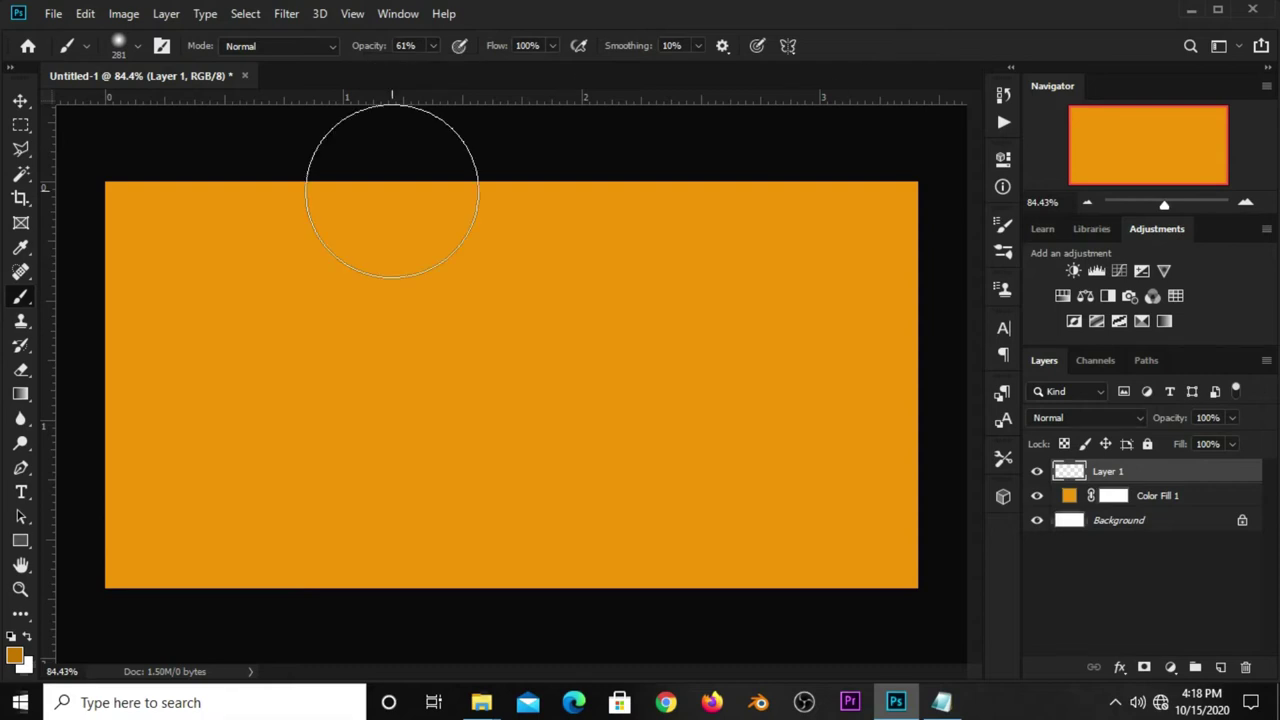
scroll(290, 178, "down", 1)
mouse_move(198, 197)
left_mouse_down()
mouse_move(131, 214)
mouse_move(397, 200)
mouse_move(766, 206)
mouse_move(846, 323)
mouse_move(771, 514)
mouse_move(869, 423)
mouse_move(863, 463)
mouse_move(872, 339)
mouse_move(786, 543)
mouse_move(829, 520)
mouse_move(789, 557)
mouse_move(174, 492)
mouse_move(169, 526)
mouse_move(223, 240)
mouse_move(177, 414)
mouse_move(460, 586)
mouse_move(814, 543)
mouse_move(752, 226)
mouse_move(234, 186)
mouse_move(266, 183)
mouse_move(130, 243)
mouse_move(151, 343)
mouse_move(126, 520)
mouse_move(137, 534)
mouse_move(557, 636)
mouse_move(849, 591)
mouse_move(823, 571)
mouse_move(869, 543)
mouse_move(892, 378)
mouse_move(837, 220)
mouse_move(849, 217)
mouse_move(800, 191)
mouse_move(820, 185)
mouse_move(589, 166)
mouse_move(257, 177)
mouse_move(129, 257)
mouse_move(144, 360)
mouse_move(246, 514)
mouse_move(420, 580)
mouse_move(572, 563)
mouse_move(300, 537)
mouse_move(303, 551)
mouse_move(791, 571)
left_mouse_up()
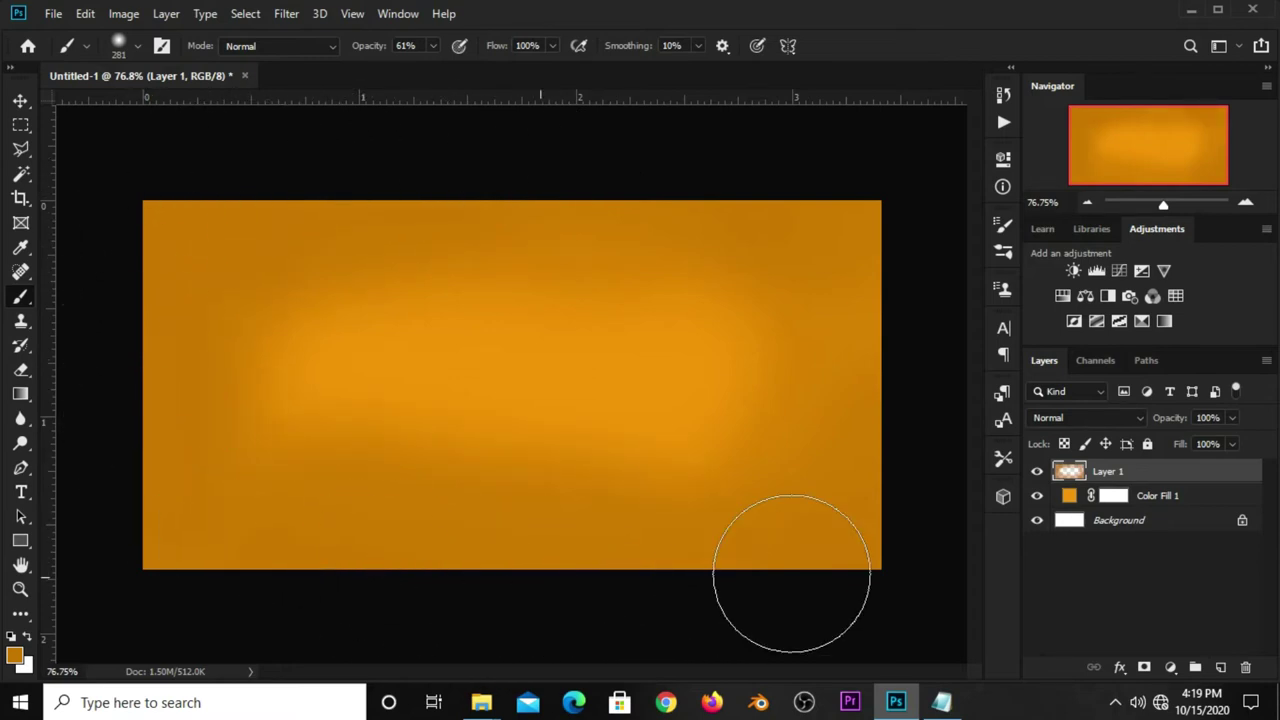
Step: Lower Layer 1's opacity to 66%, toggling its visibility to compare
left_click(20, 101)
left_click(325, 206)
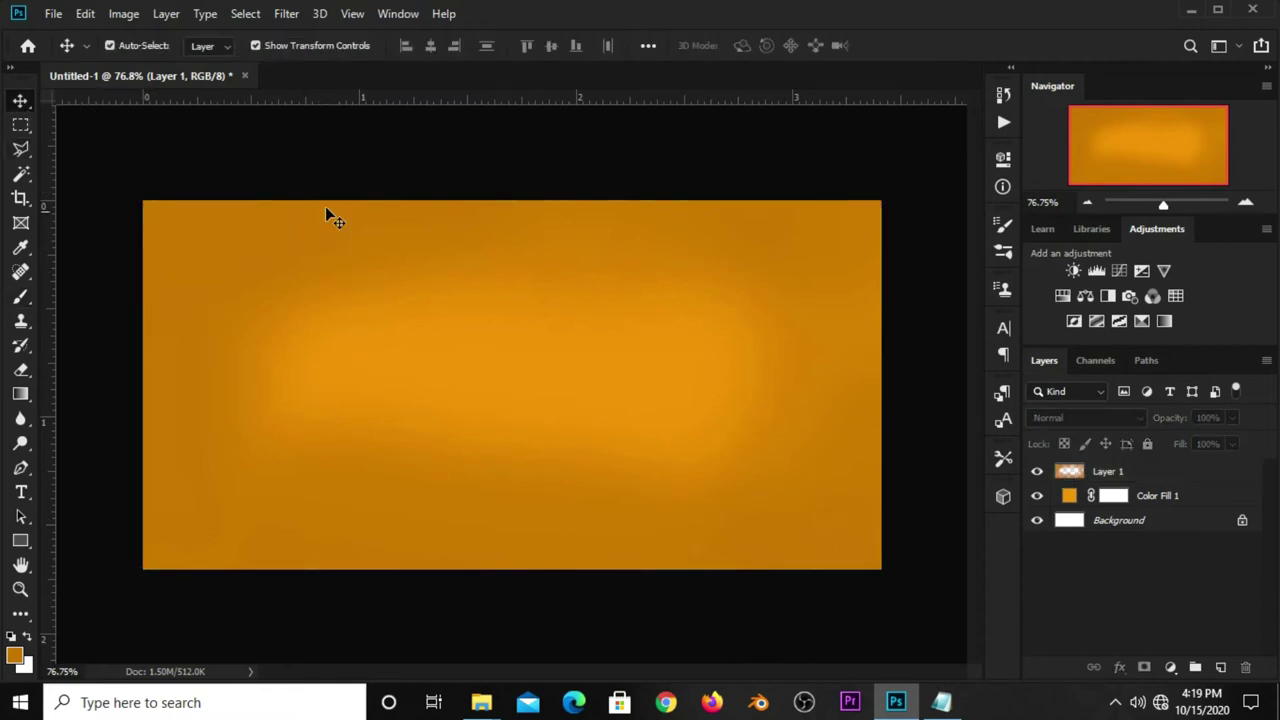
left_click(1040, 473)
left_click(1232, 420)
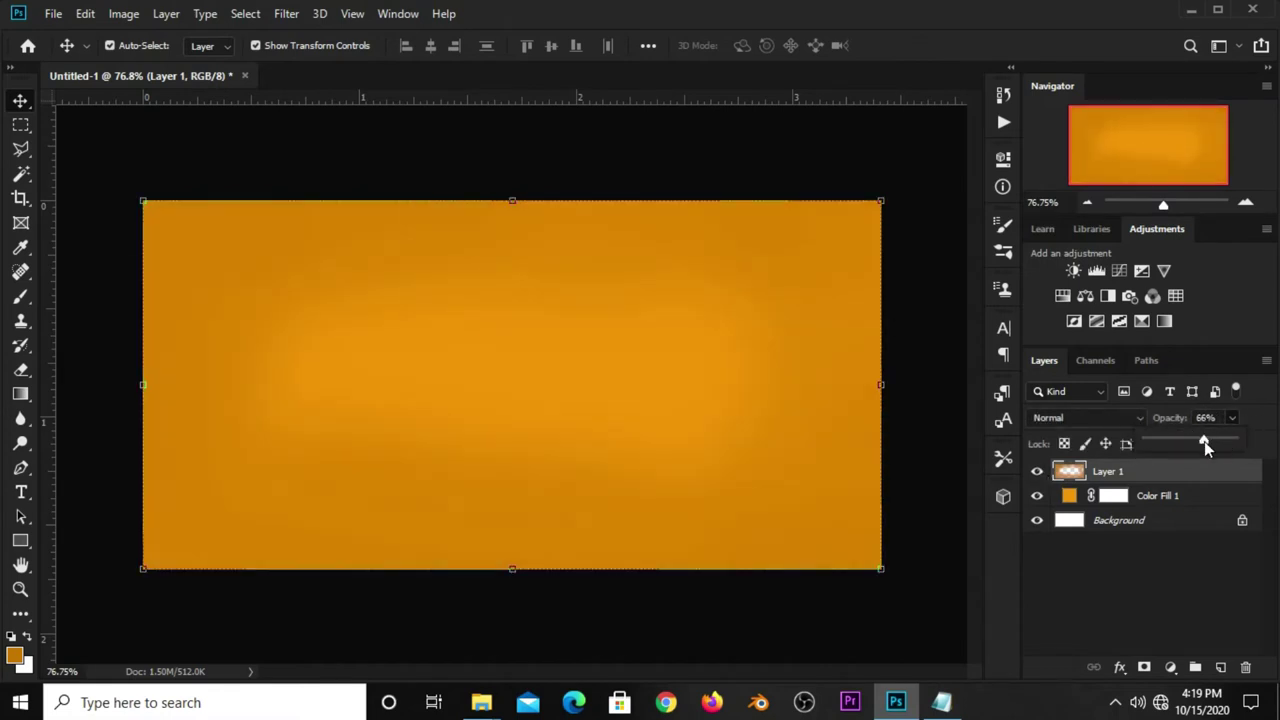
left_click(957, 448)
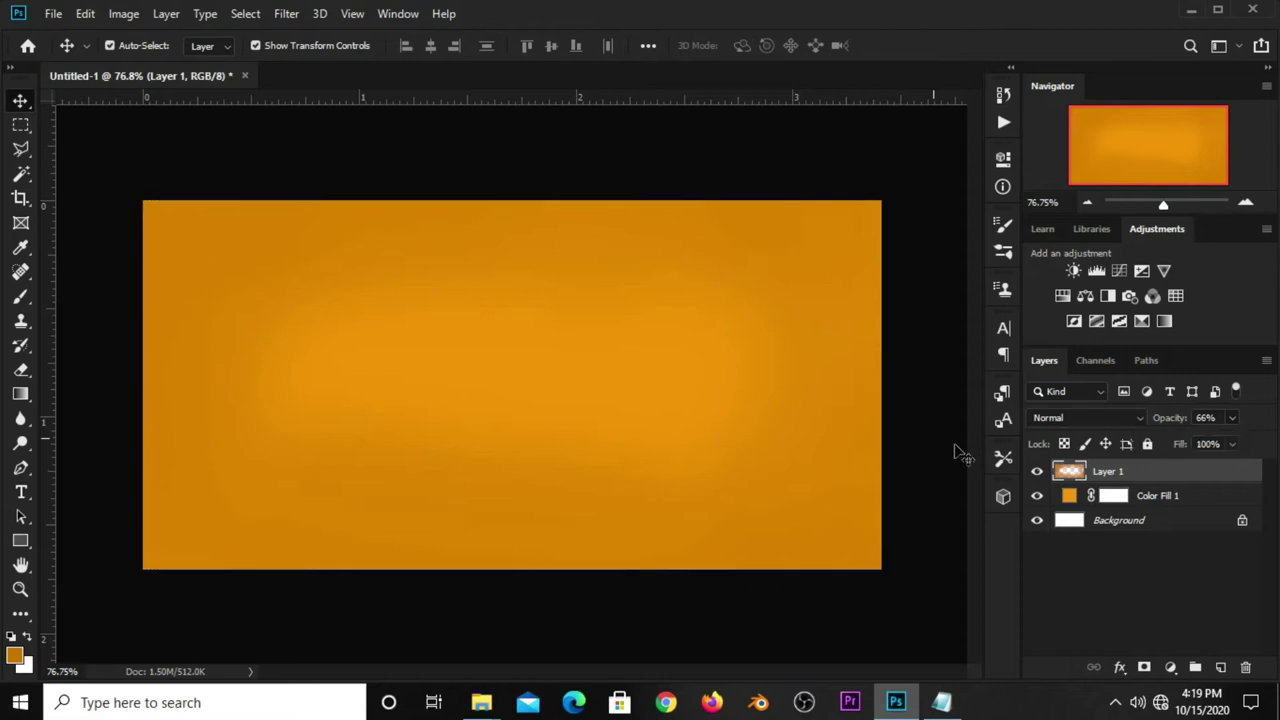
left_click(1037, 471)
left_click(1036, 472)
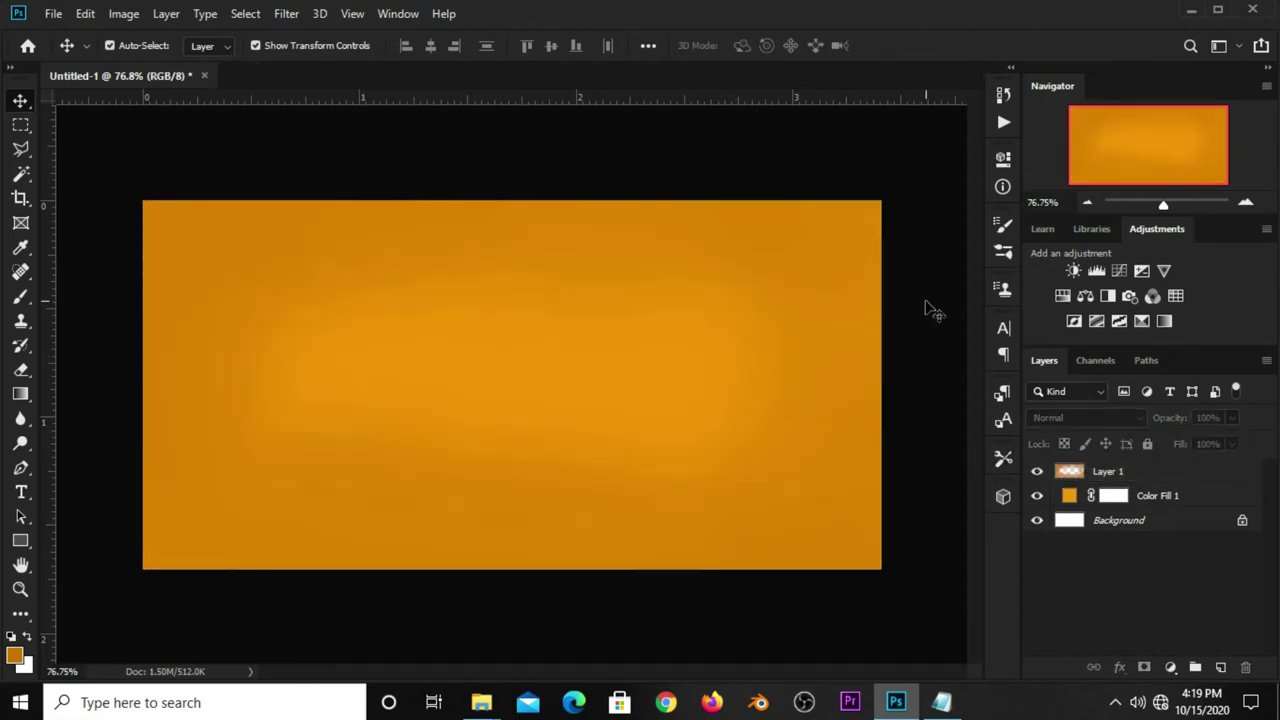
left_click(53, 13)
mouse_move(89, 124)
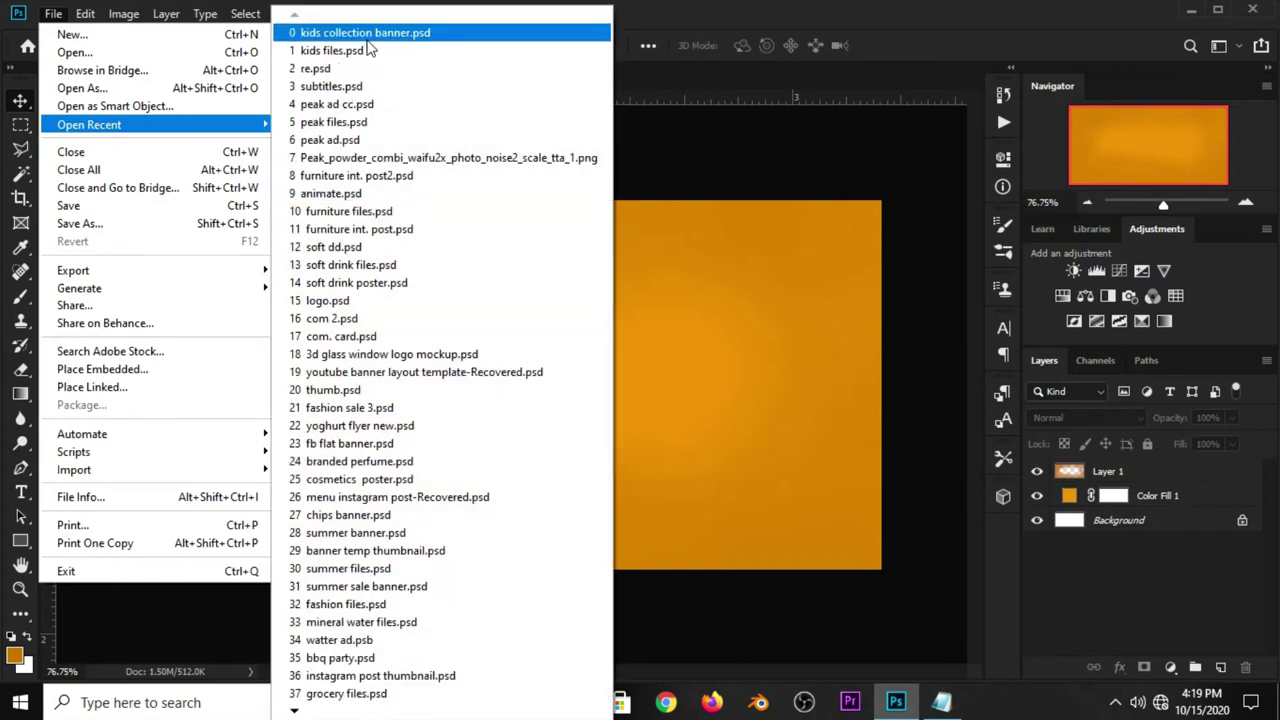
Step: Copy the boy layer from kids files.psd and paste it at the banner's lower right
left_click(363, 50)
left_click(590, 473)
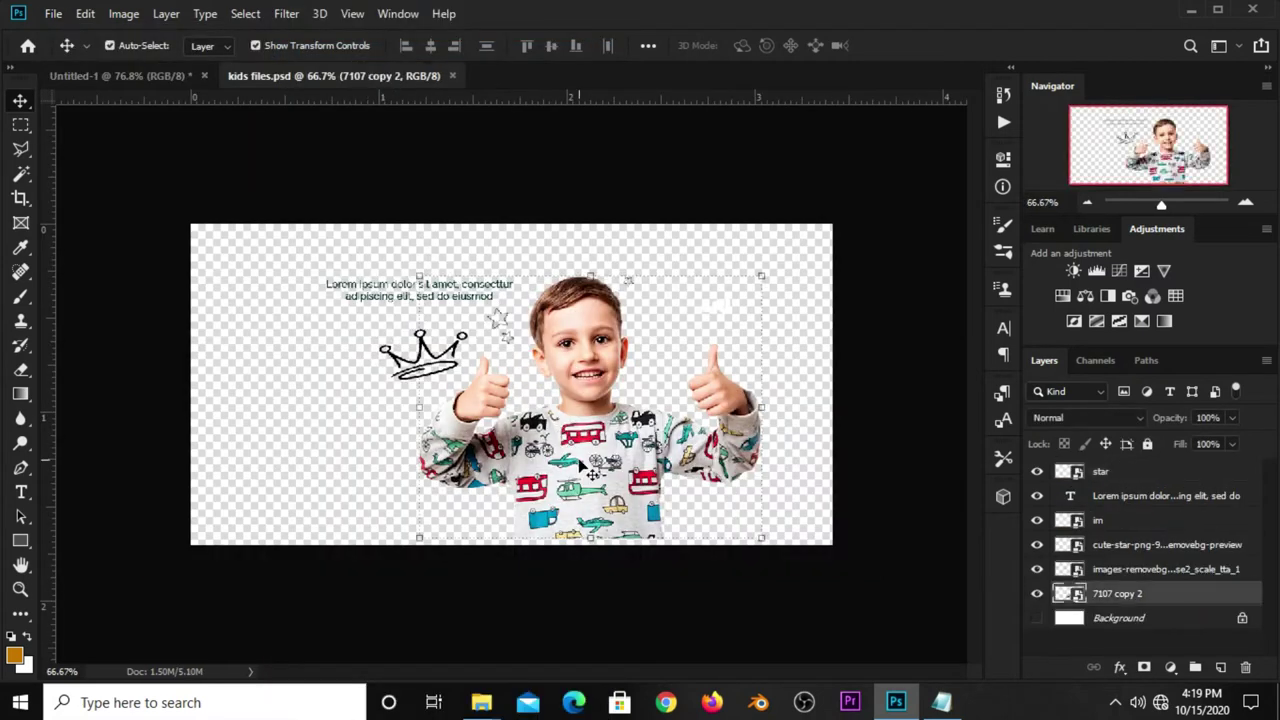
key("ctrl+c")
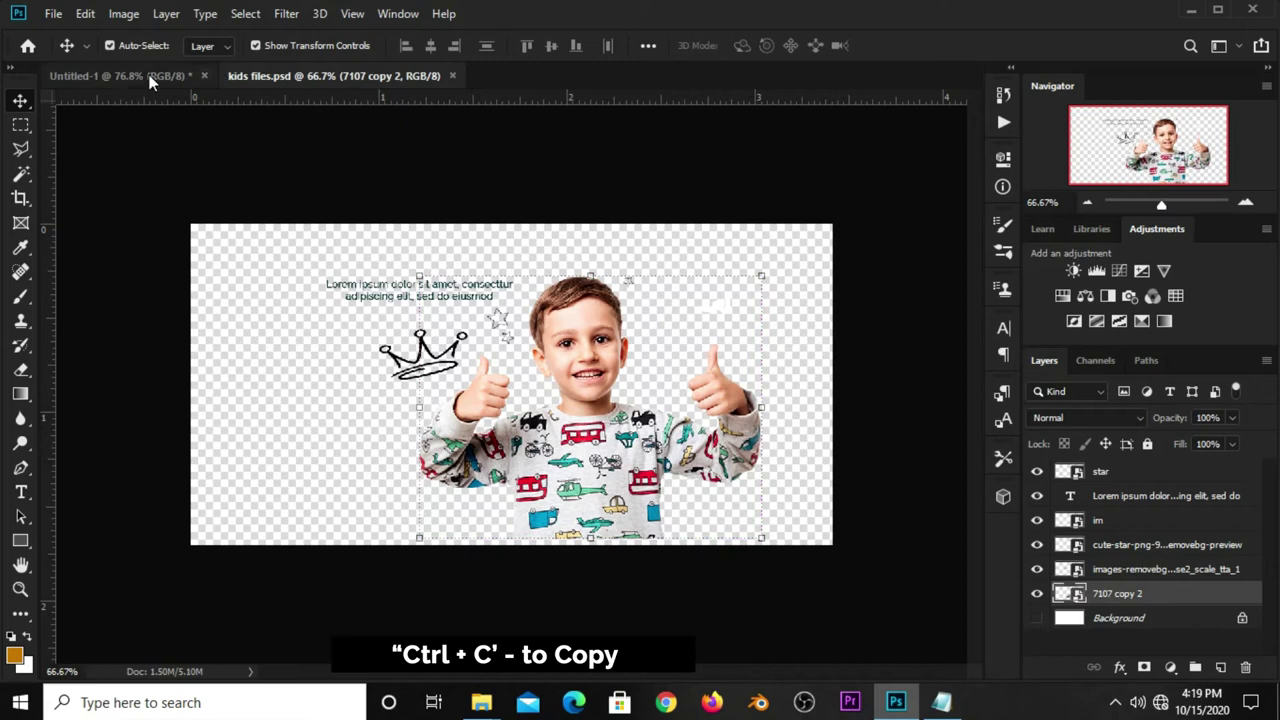
left_click(128, 77)
key("ctrl+v")
mouse_move(522, 385)
left_mouse_down()
mouse_move(627, 400)
mouse_move(620, 430)
left_mouse_up()
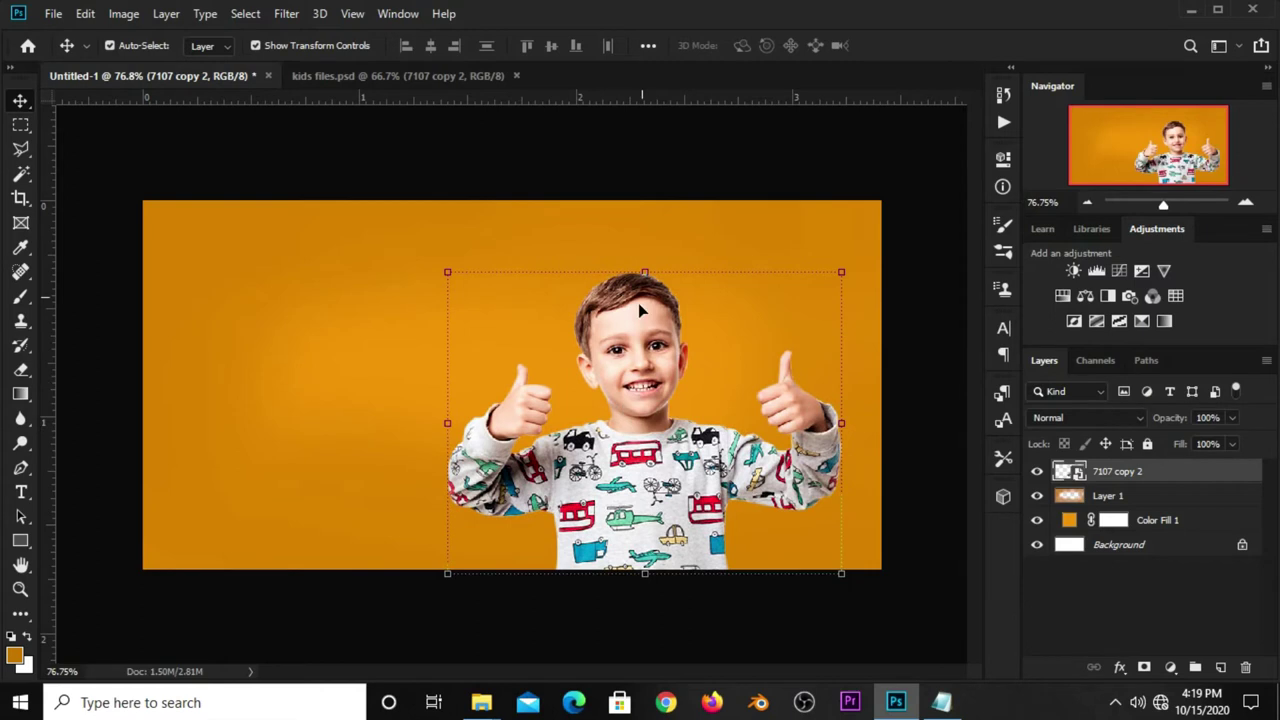
left_click(648, 175)
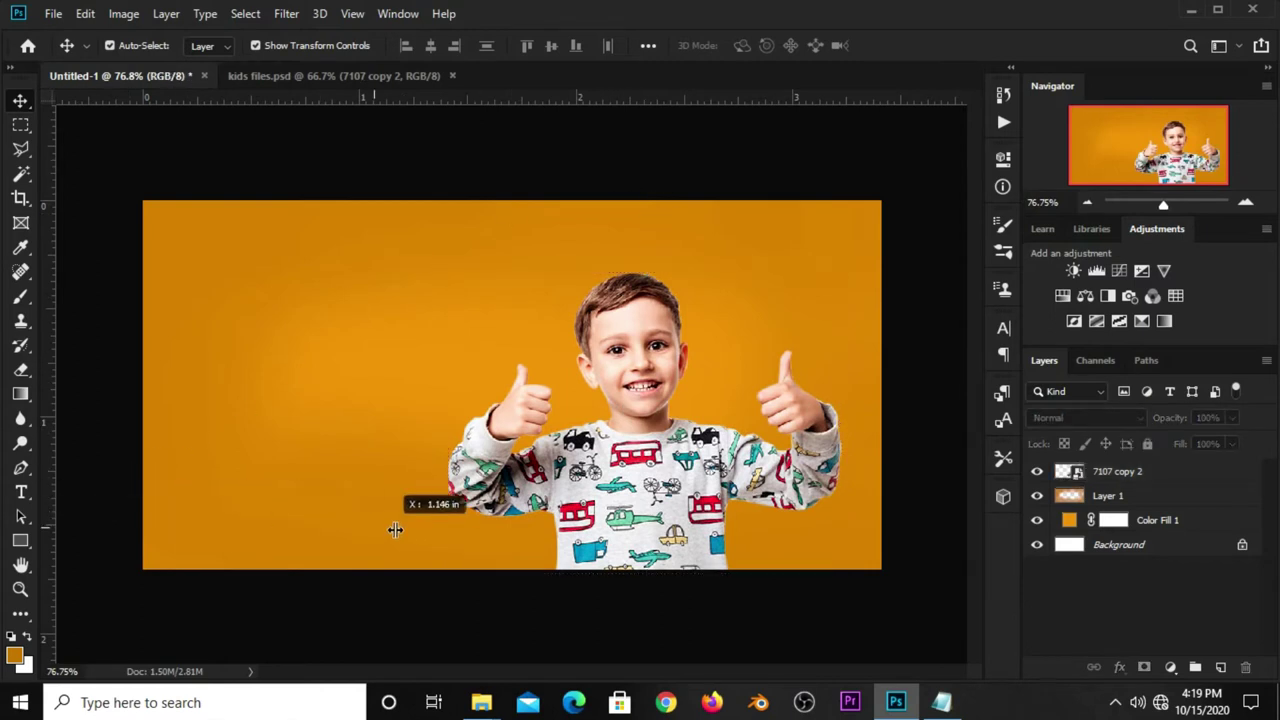
Step: Add two vertical guides and nudge the boy slightly further right
left_click_drag(79, 511, 439, 545)
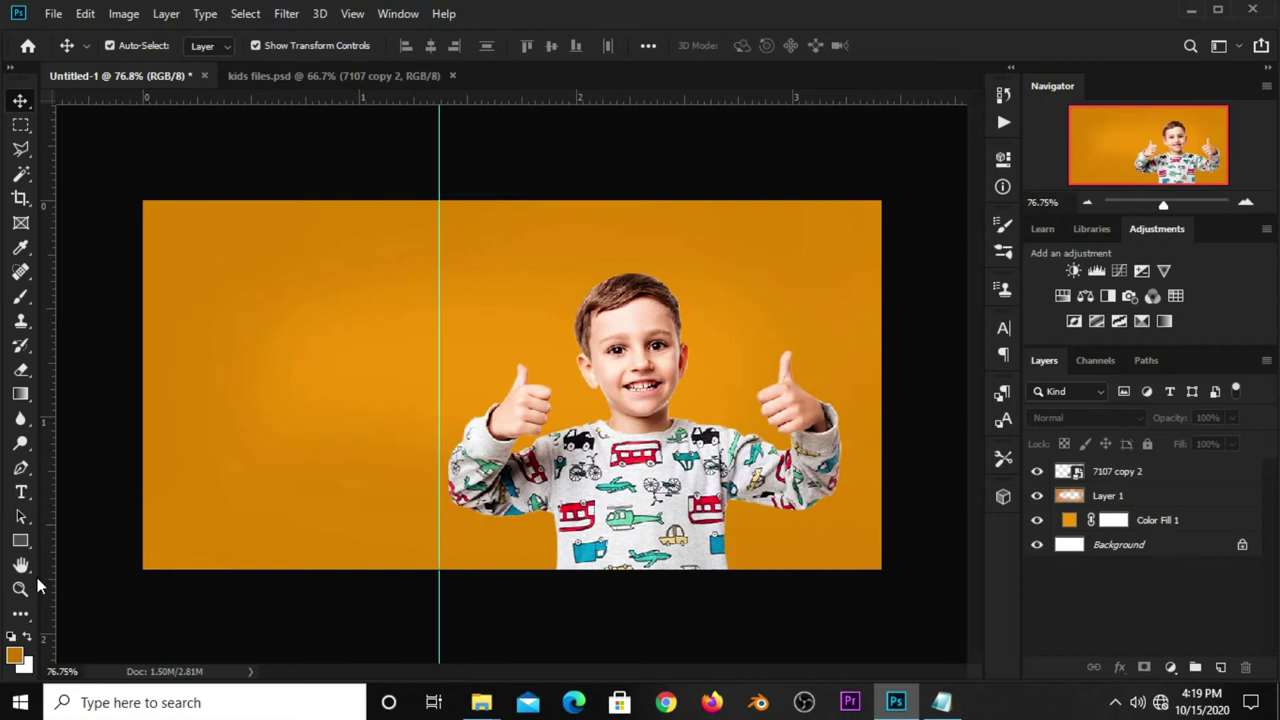
left_click_drag(47, 577, 177, 583)
left_click_drag(658, 491, 670, 493)
left_click(665, 162)
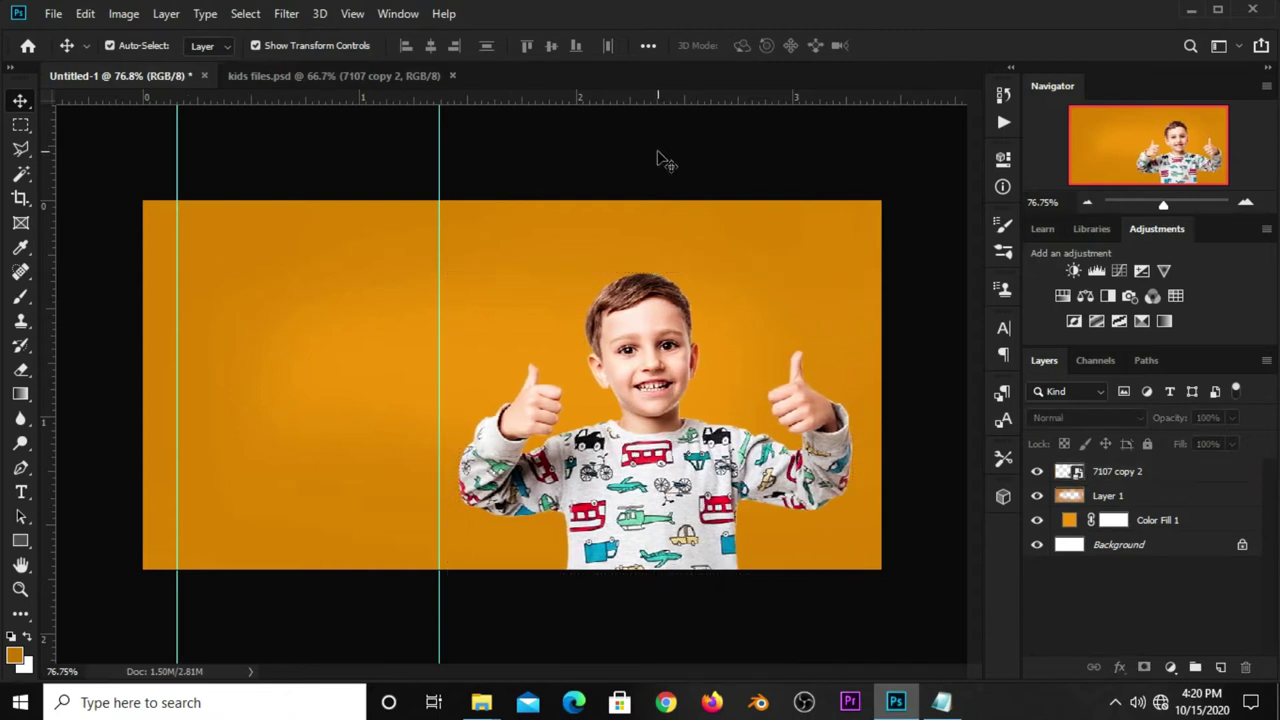
Step: Copy the word 'kids' from the notes
left_click(941, 702)
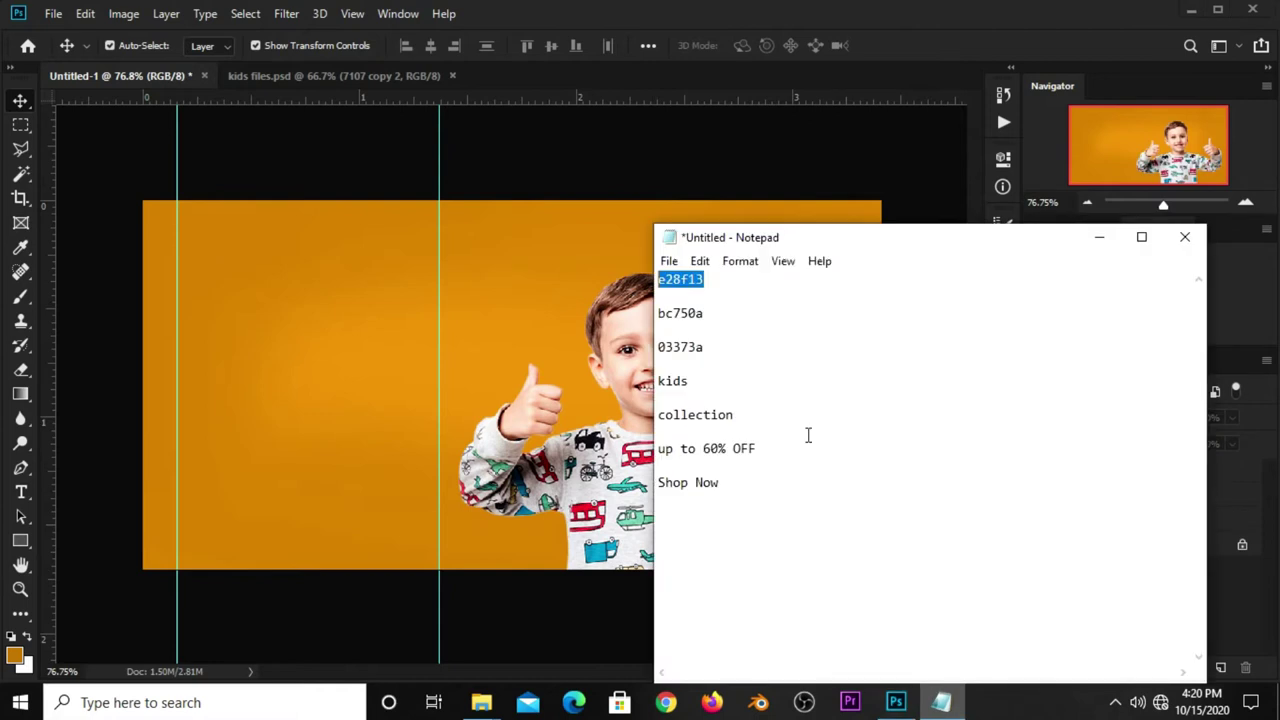
double_click(672, 381)
right_click(678, 376)
left_click(723, 434)
left_click(728, 213)
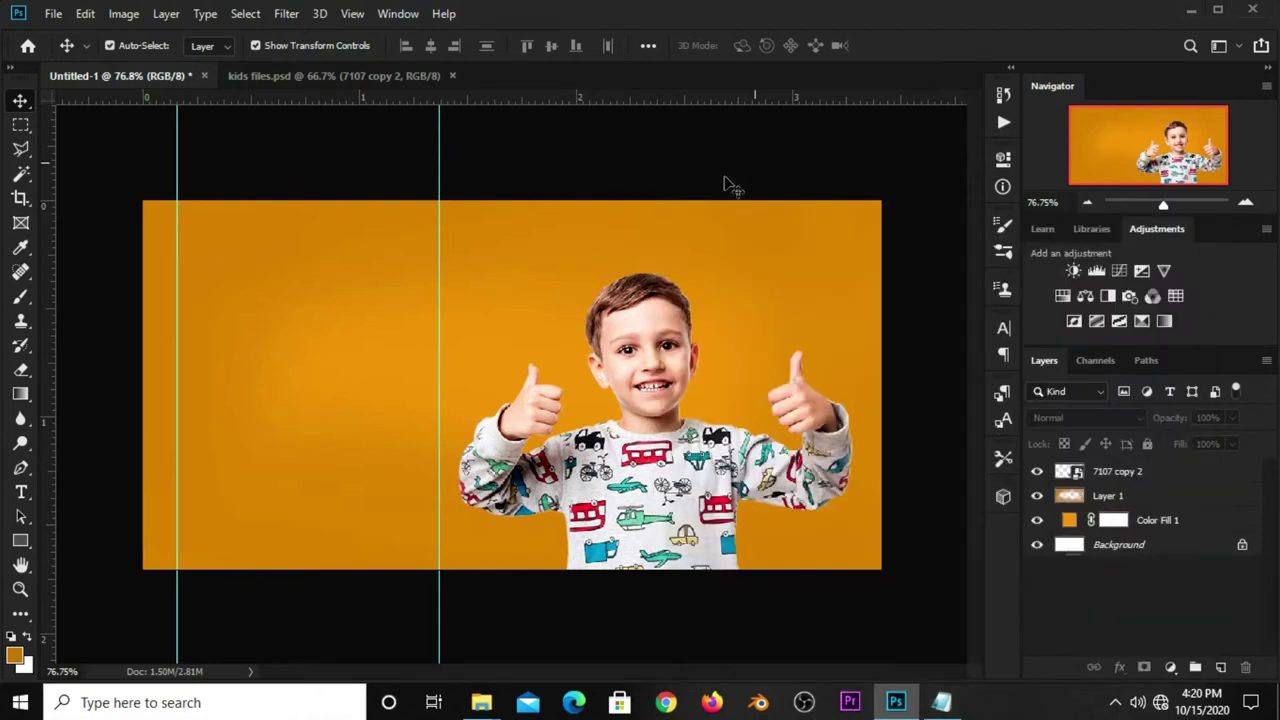
Step: Add a 'kids' text layer near the banner's top-left
left_click(22, 492)
left_click(90, 491)
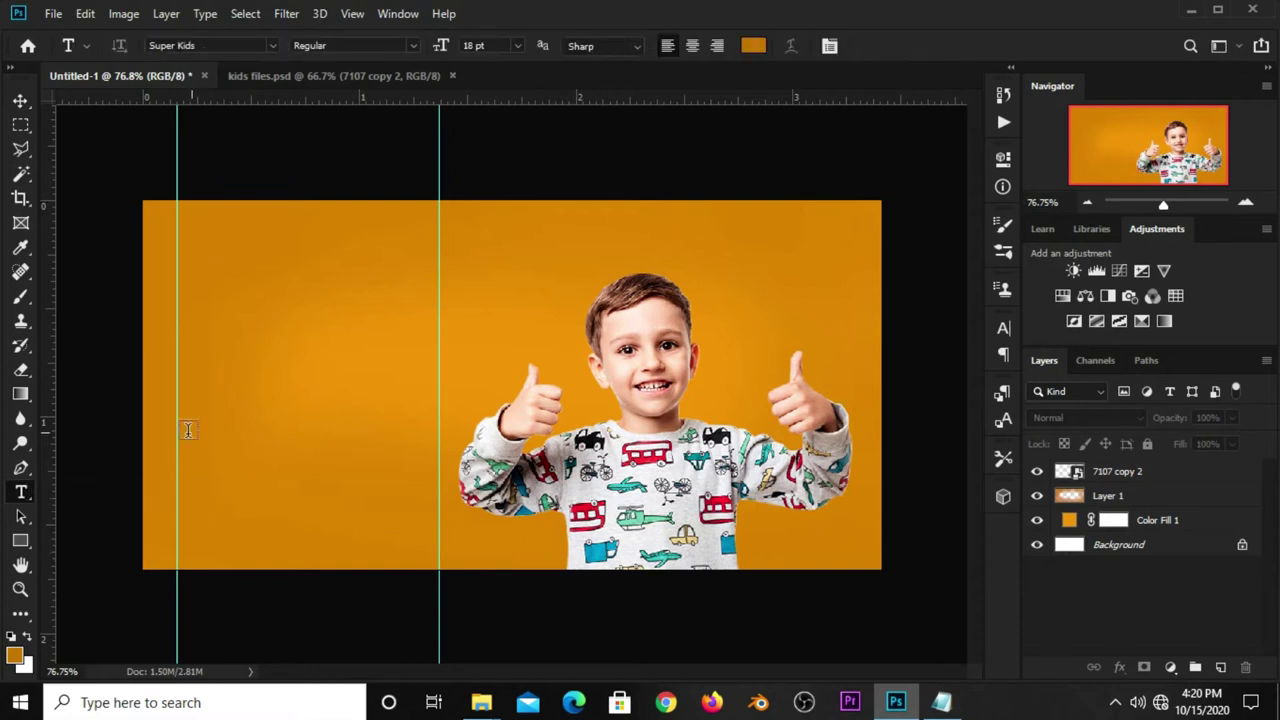
left_click(217, 279)
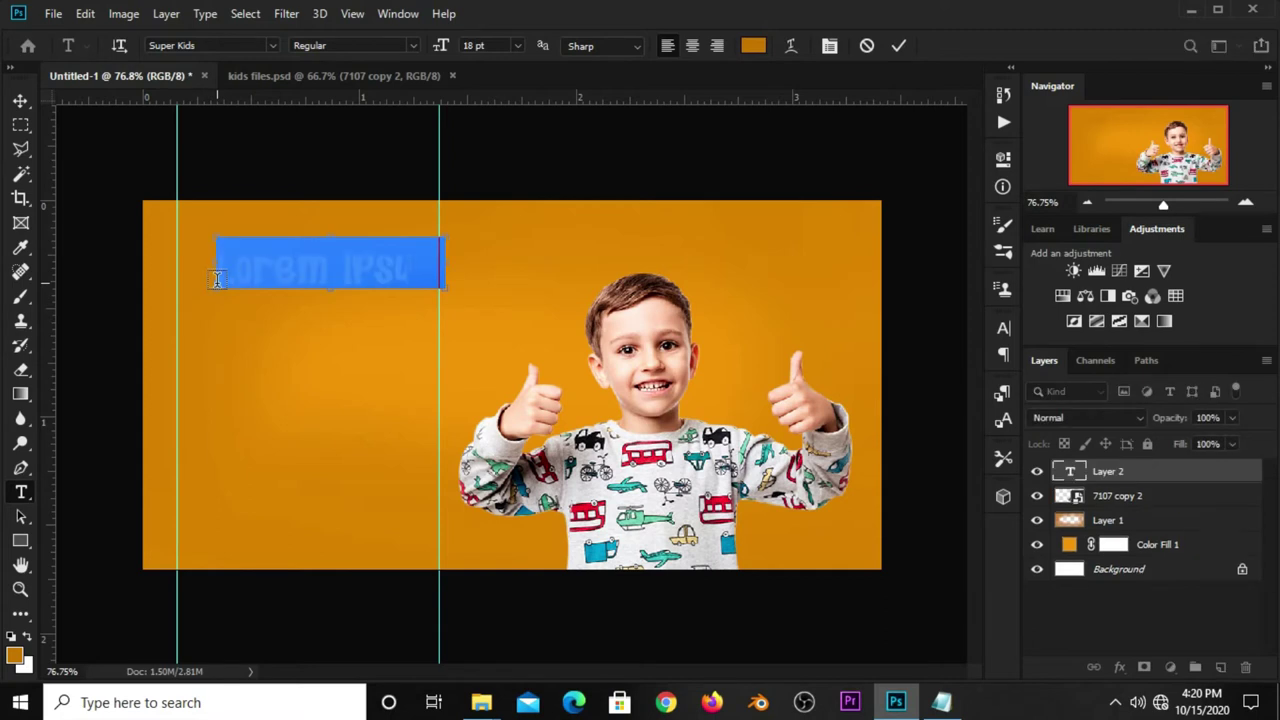
type("kids")
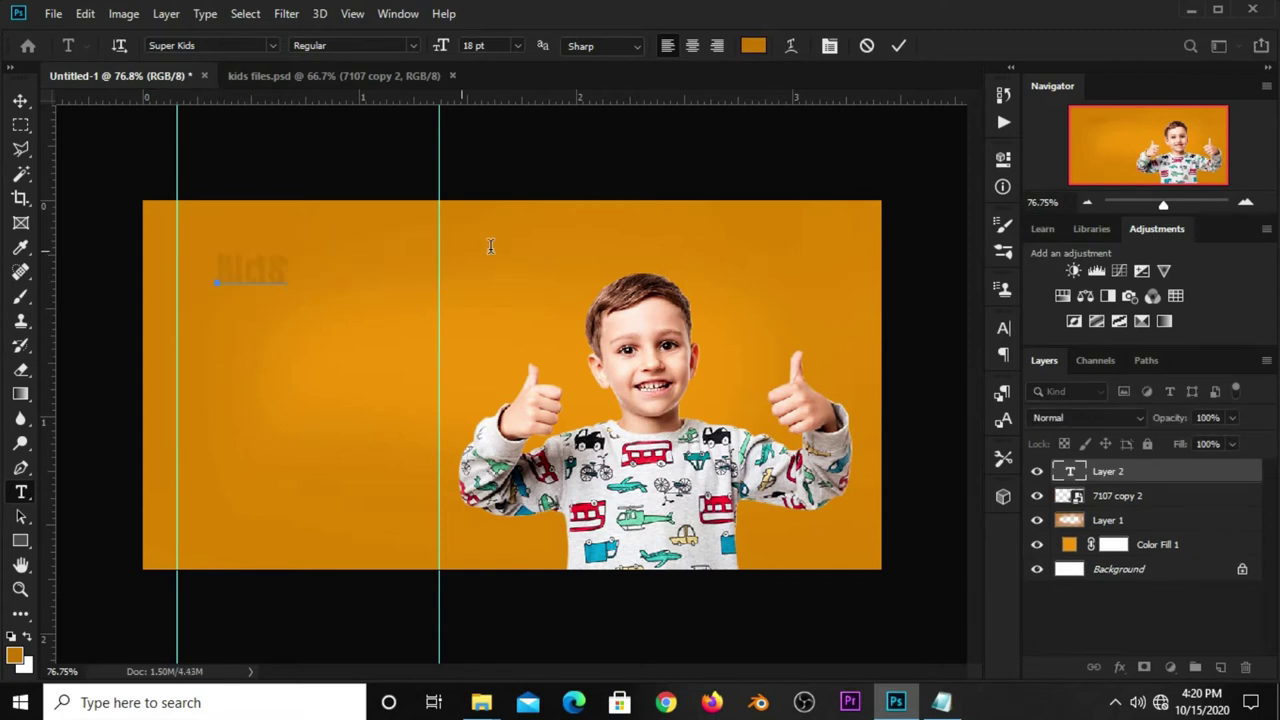
left_click(893, 48)
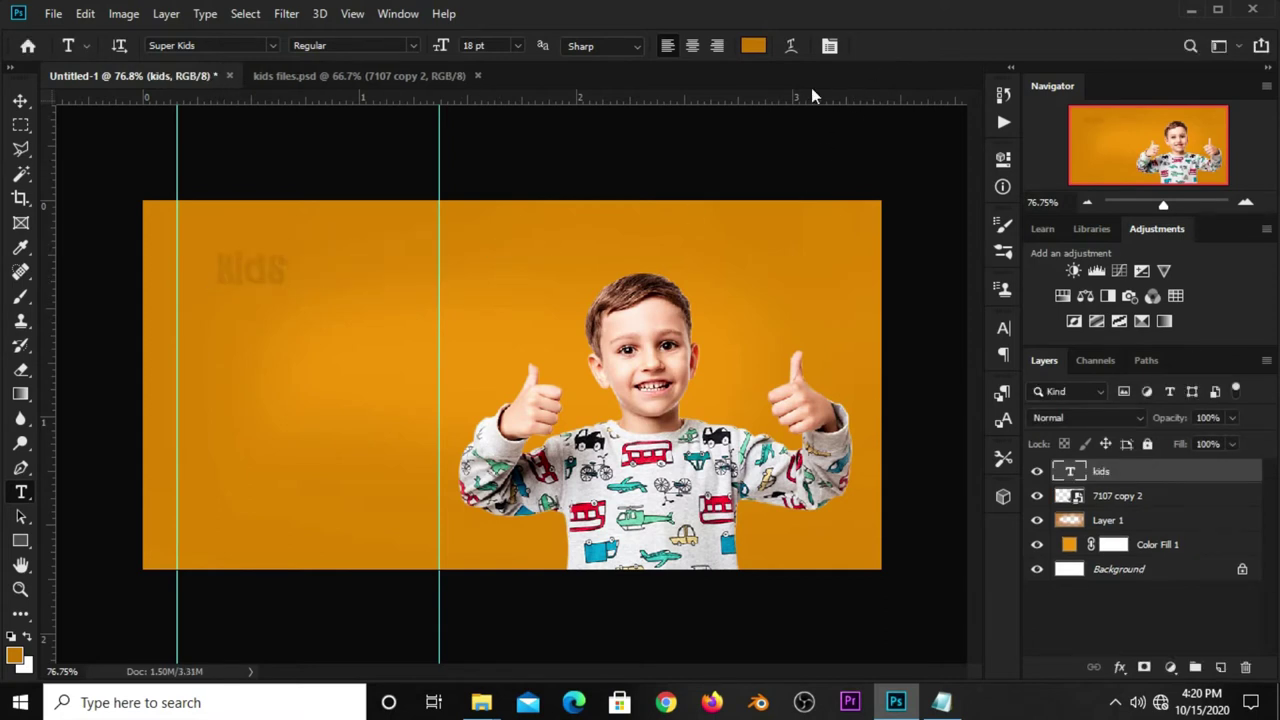
Step: Colour the kids text dark teal 03373a, pasting the code from the notes
left_click(753, 48)
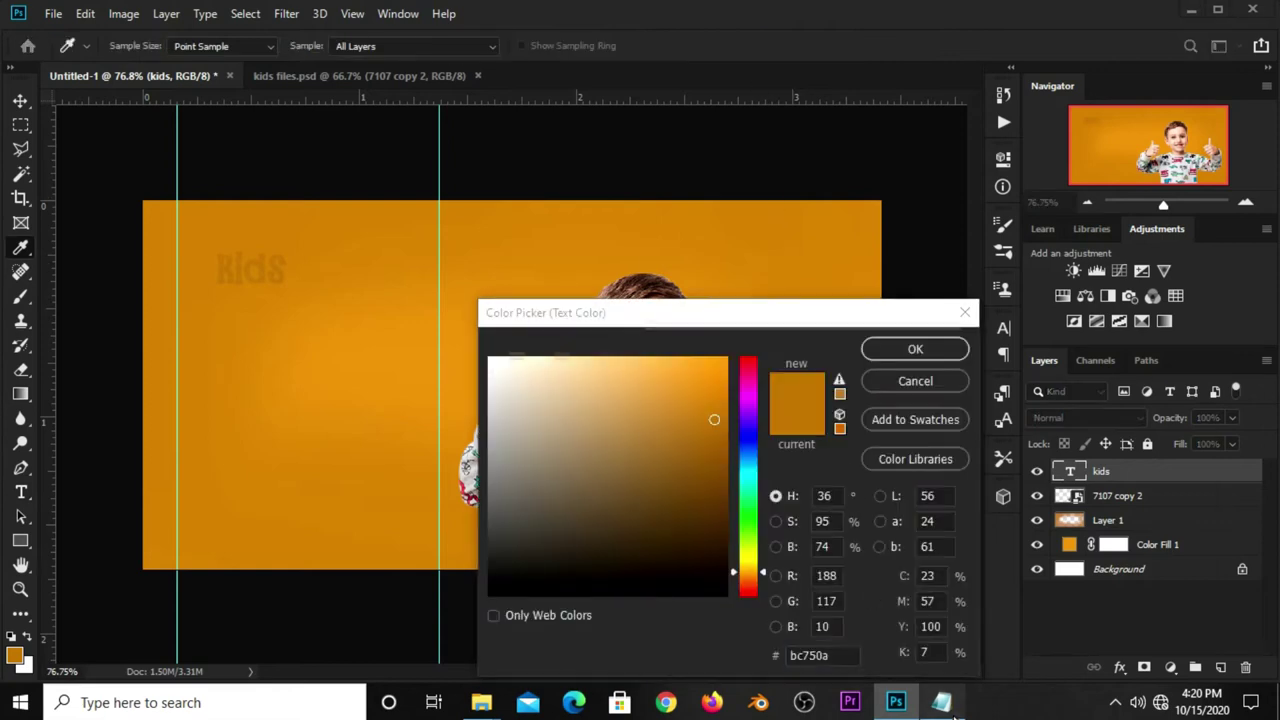
left_click(941, 702)
double_click(705, 347)
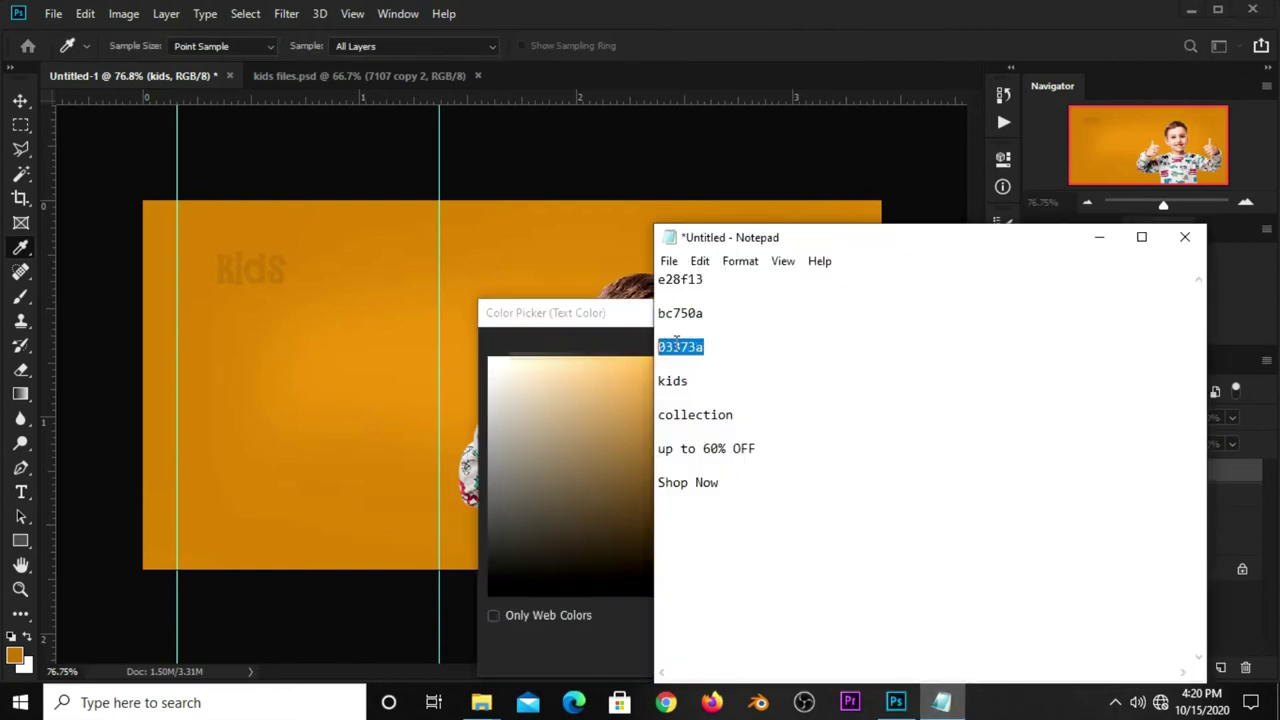
right_click(703, 346)
left_click(721, 402)
left_click(636, 614)
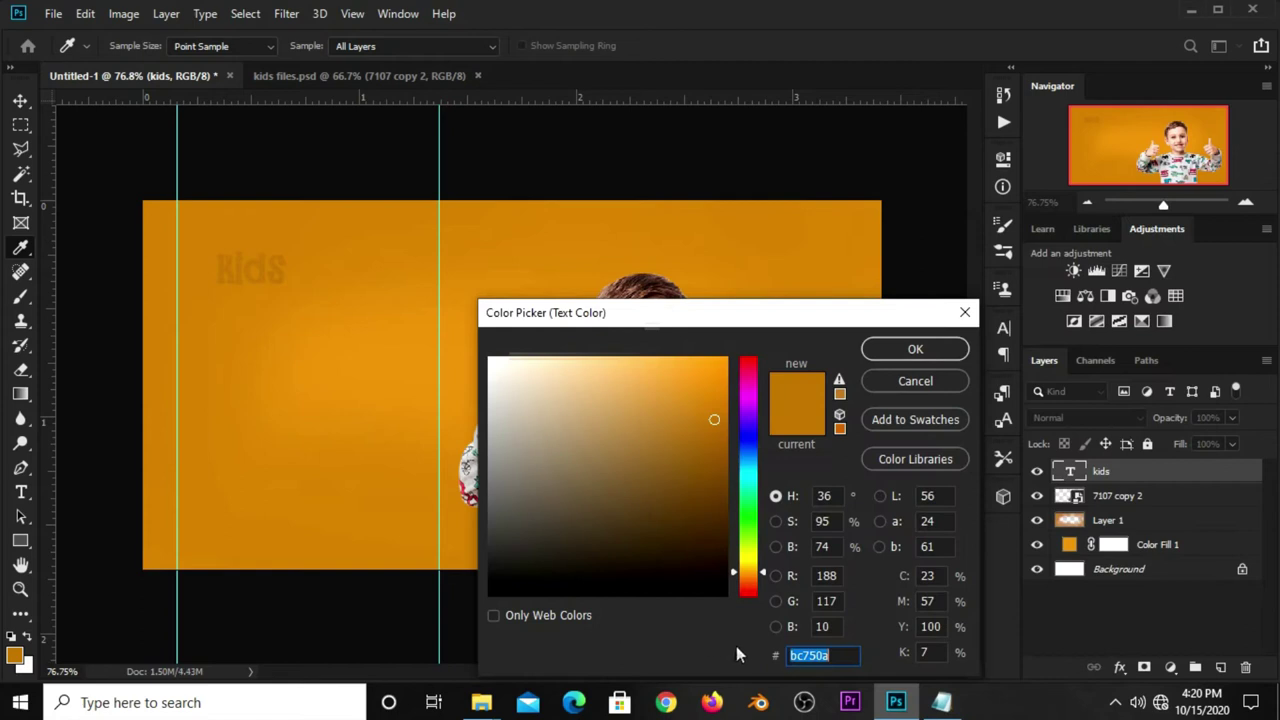
right_click(795, 655)
left_click(829, 477)
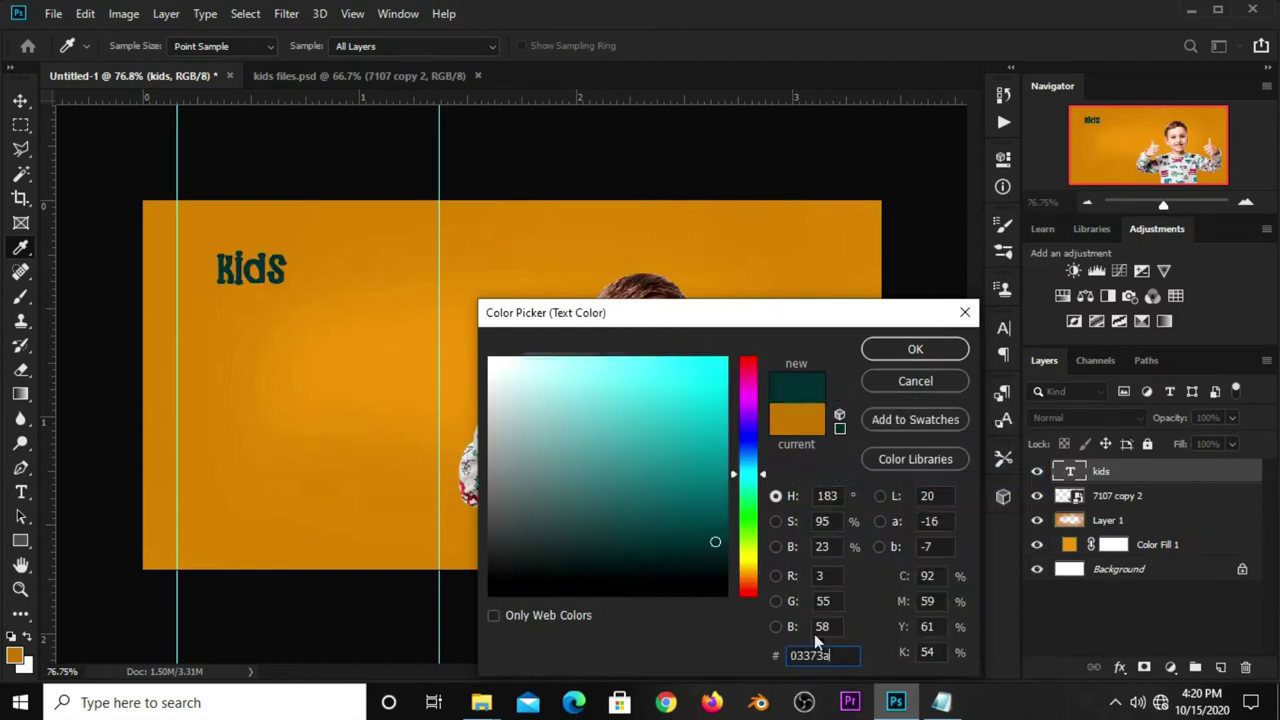
left_click(885, 350)
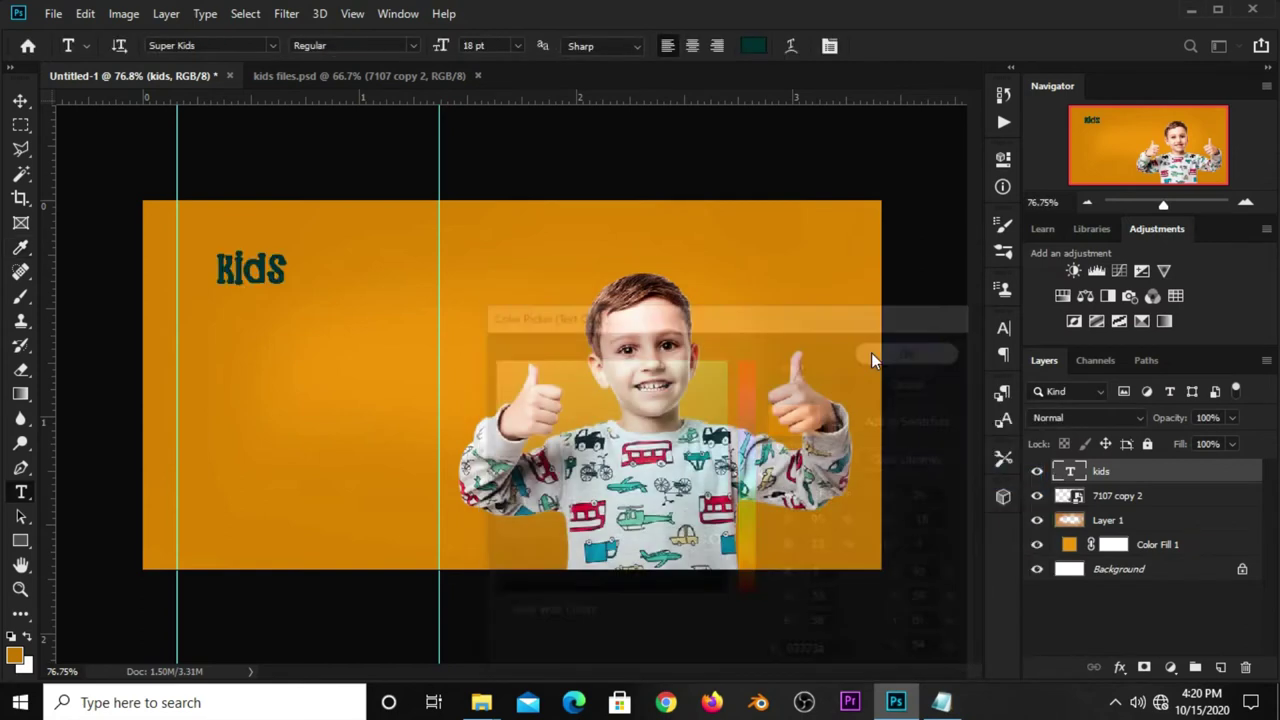
Step: Set the kids text to Kids Zone at 41 pt and move it lower
key("v")
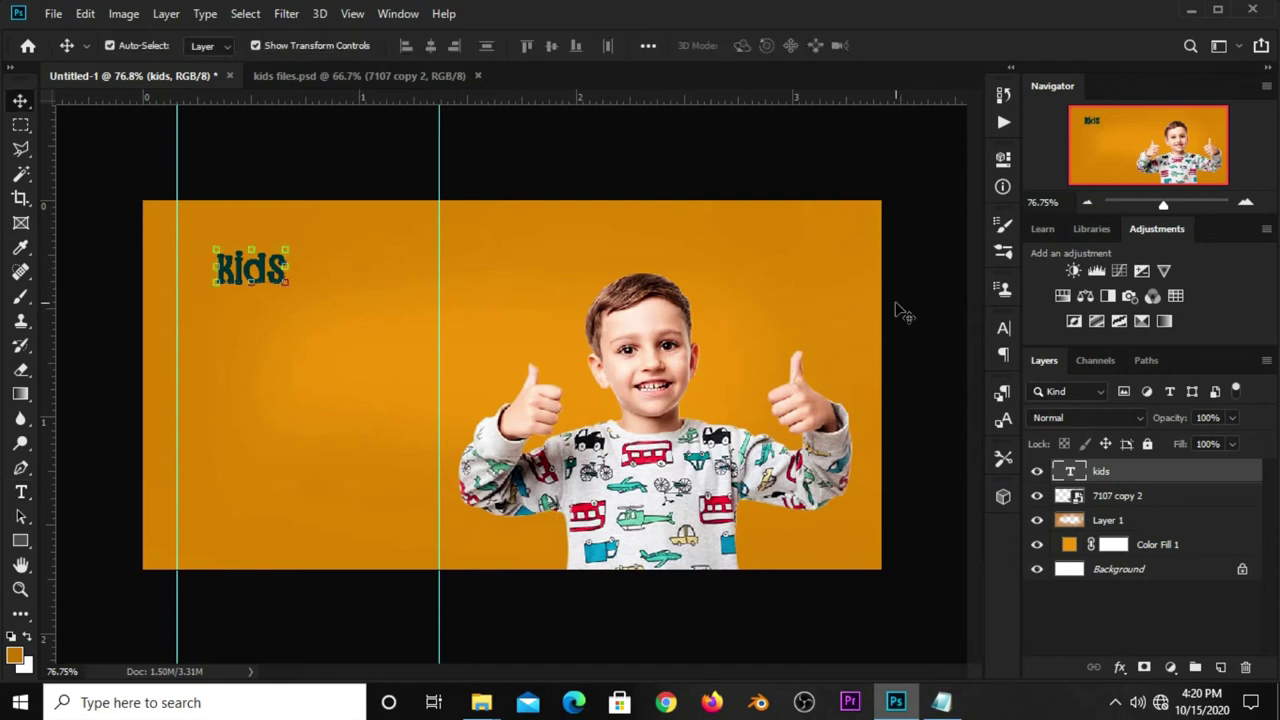
left_click(1003, 332)
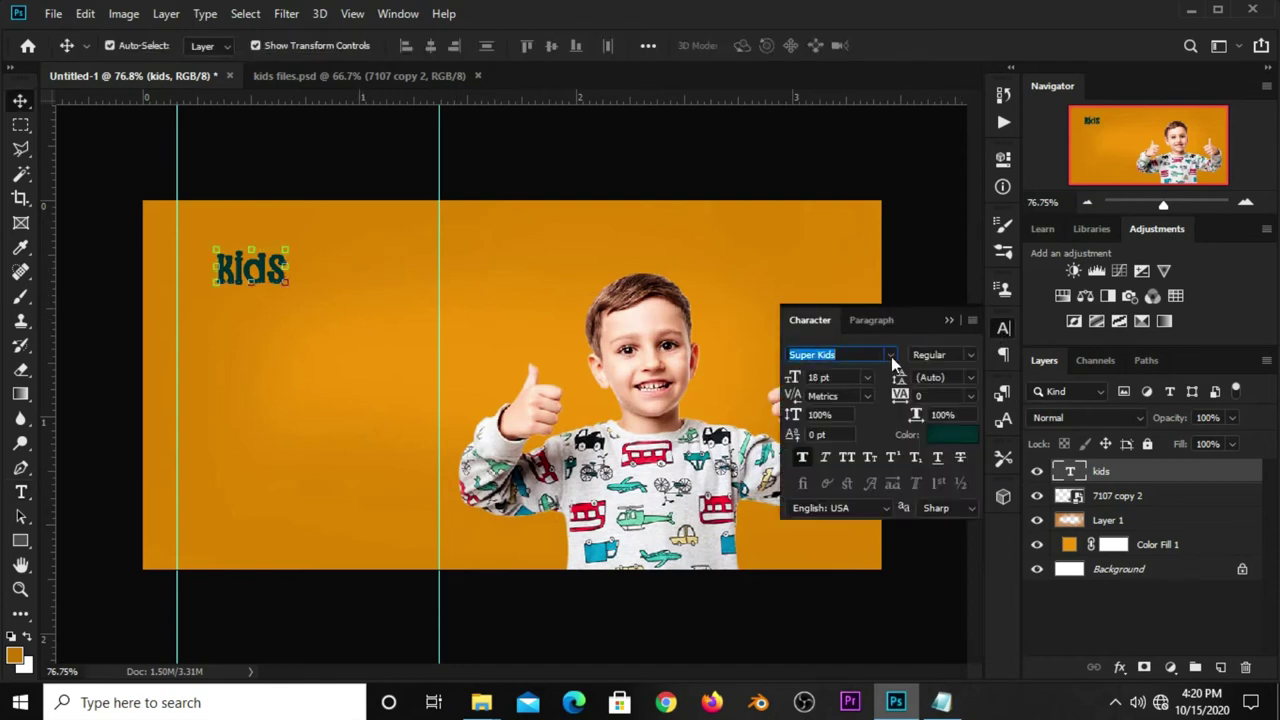
left_click(891, 356)
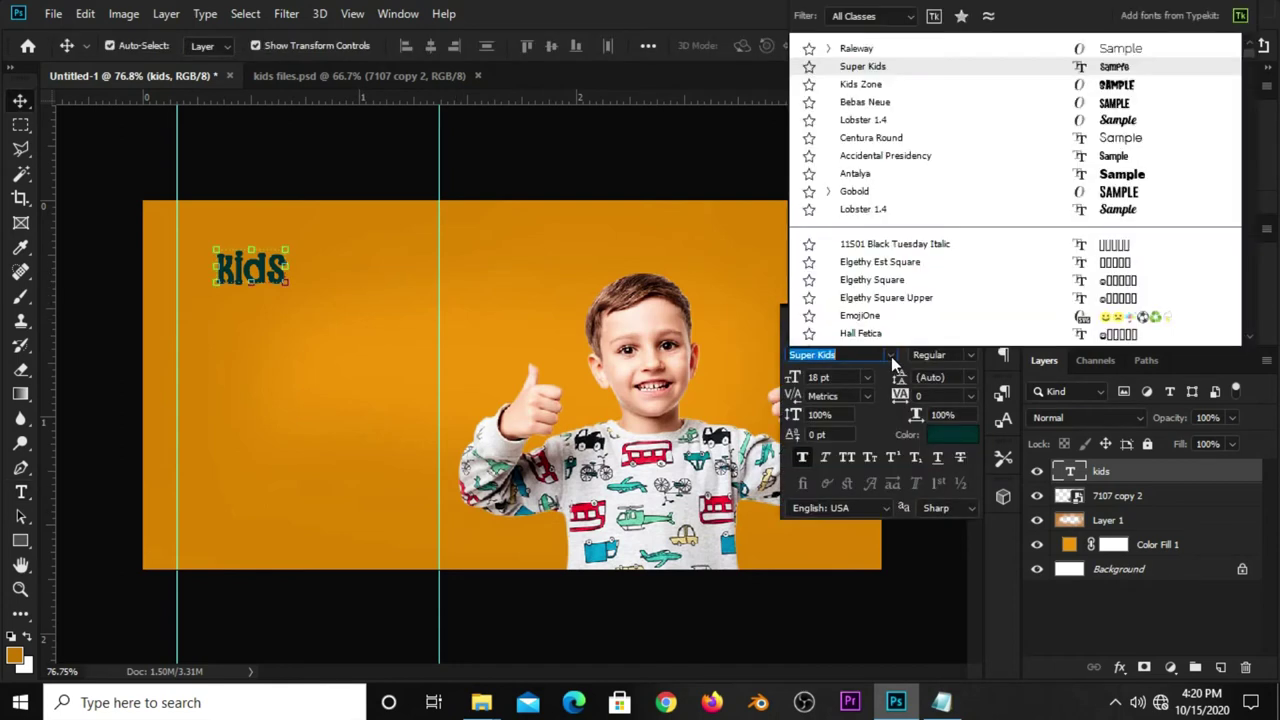
left_click(869, 88)
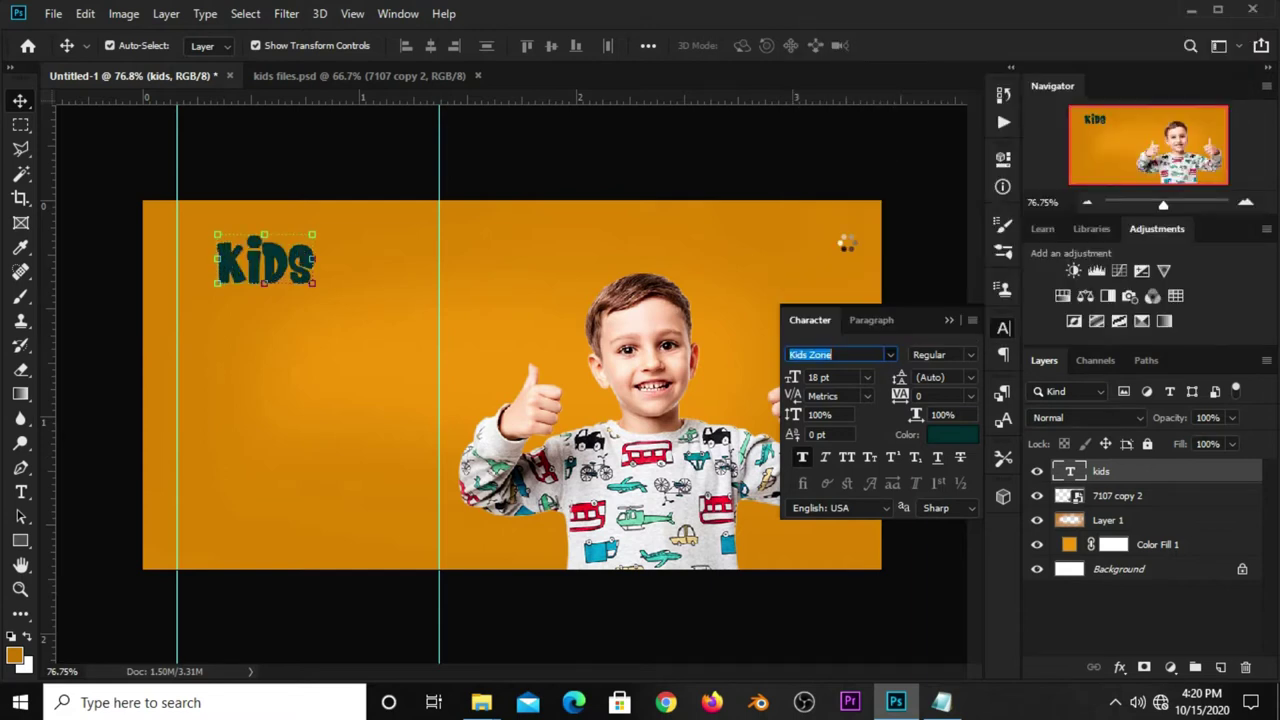
left_click(822, 377)
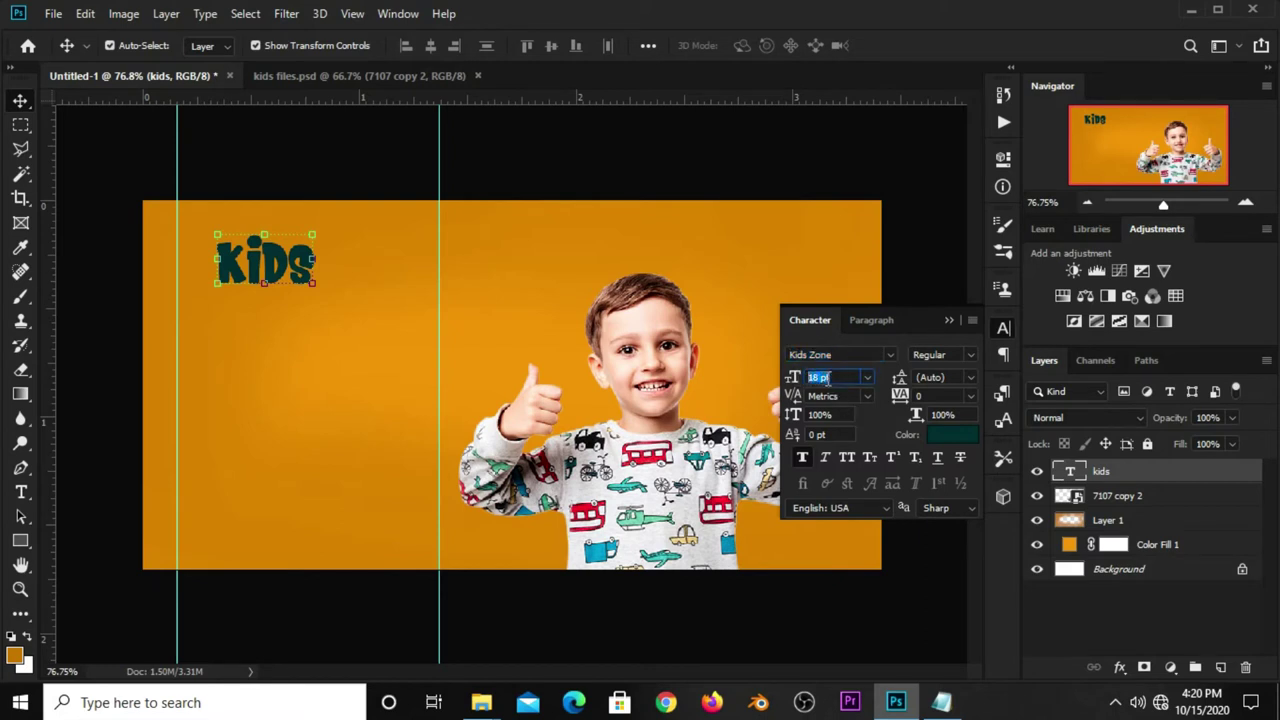
type("141")
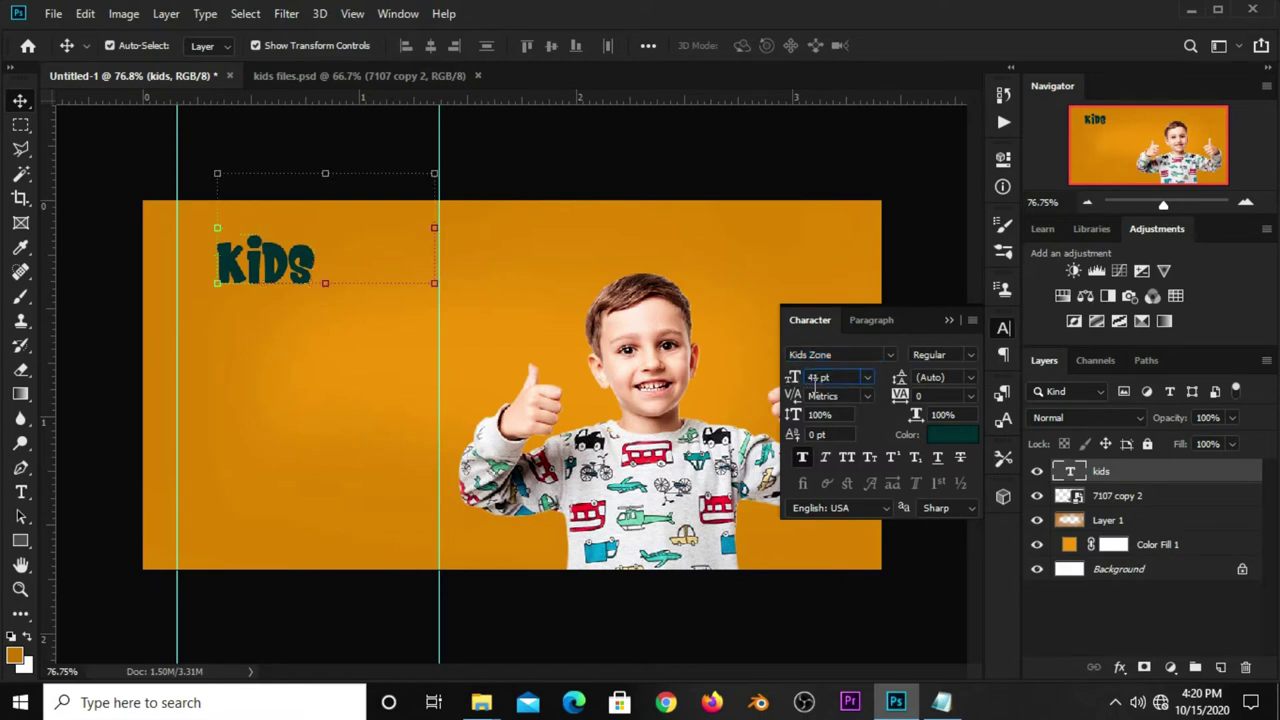
key("Return")
left_click(950, 325)
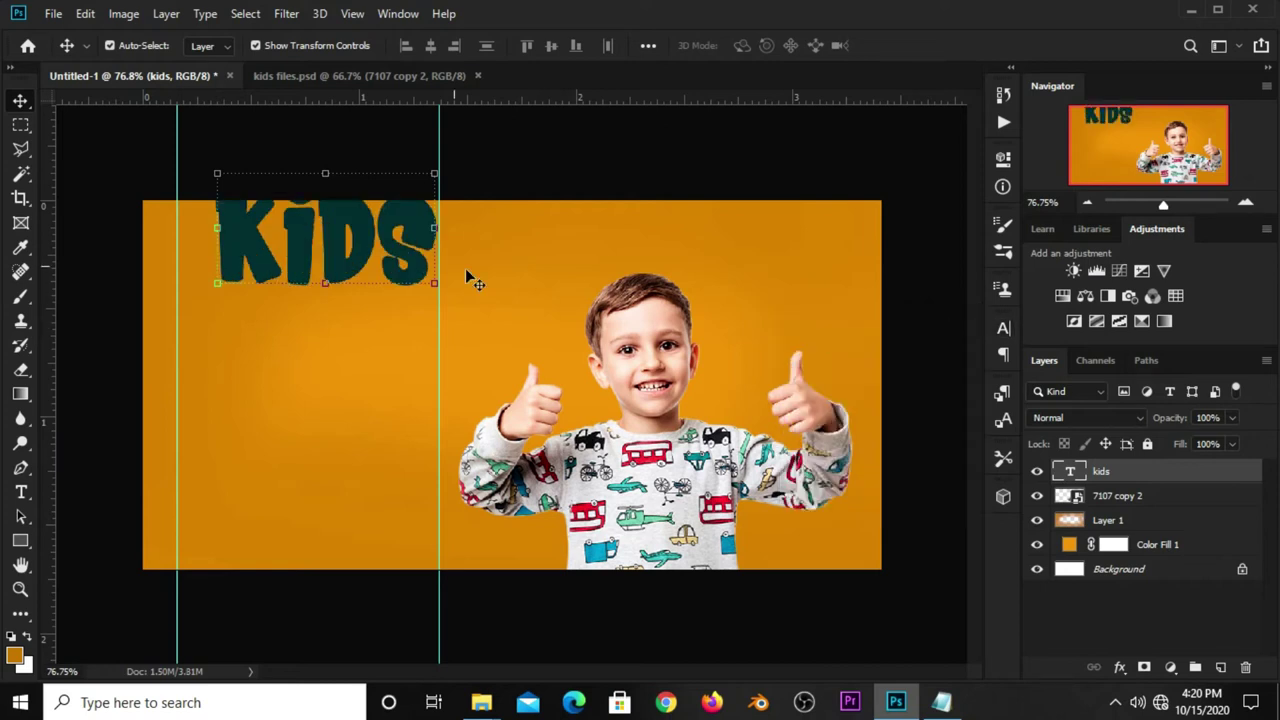
left_click_drag(370, 245, 345, 310)
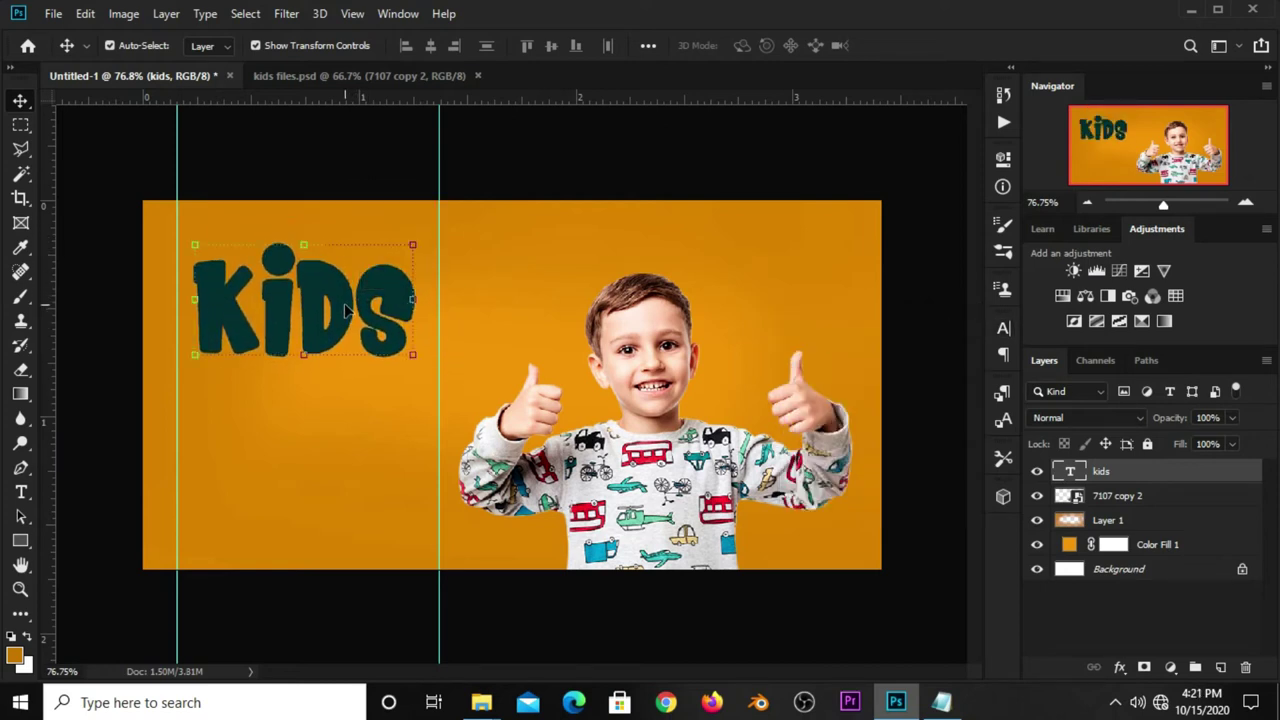
Step: Reduce the KiDS headline to 39 pt
left_click(999, 330)
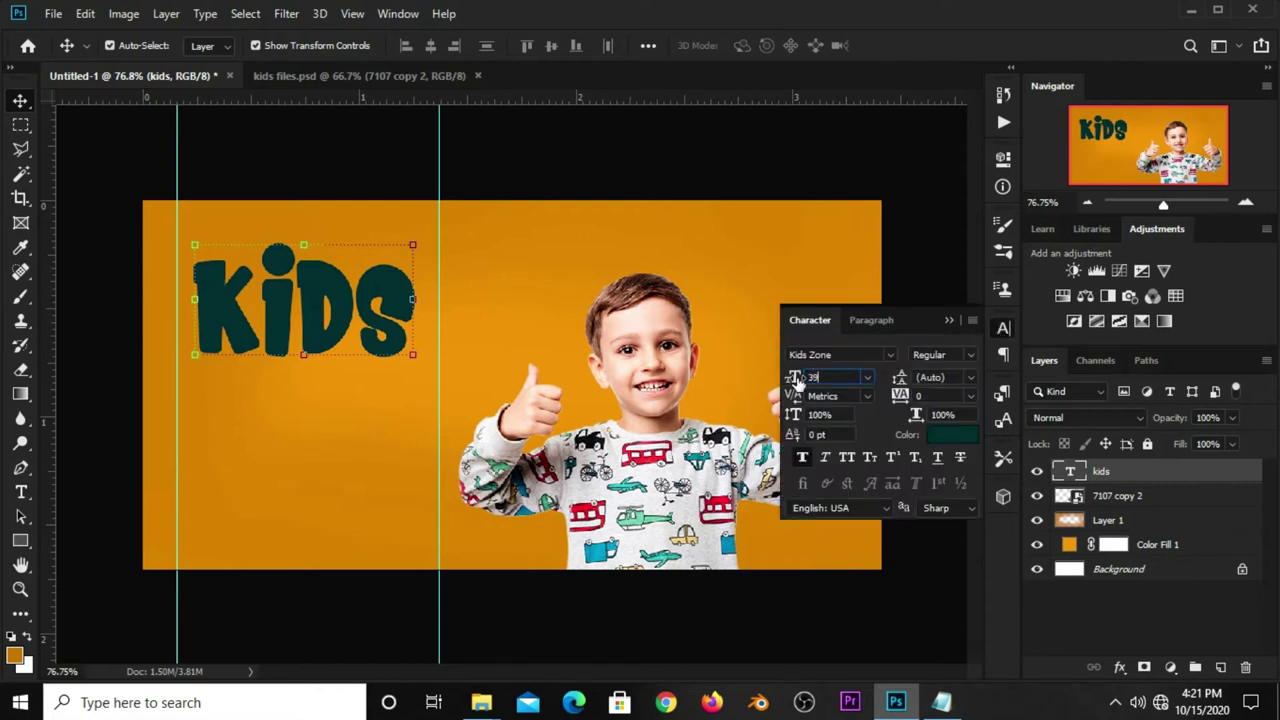
type("39")
key("Return")
left_click(947, 320)
Step: Nudge the KiDS headline right and copy 'collection' from the notes
mouse_move(328, 303)
left_mouse_down()
mouse_move(343, 303)
mouse_move(339, 400)
left_mouse_up()
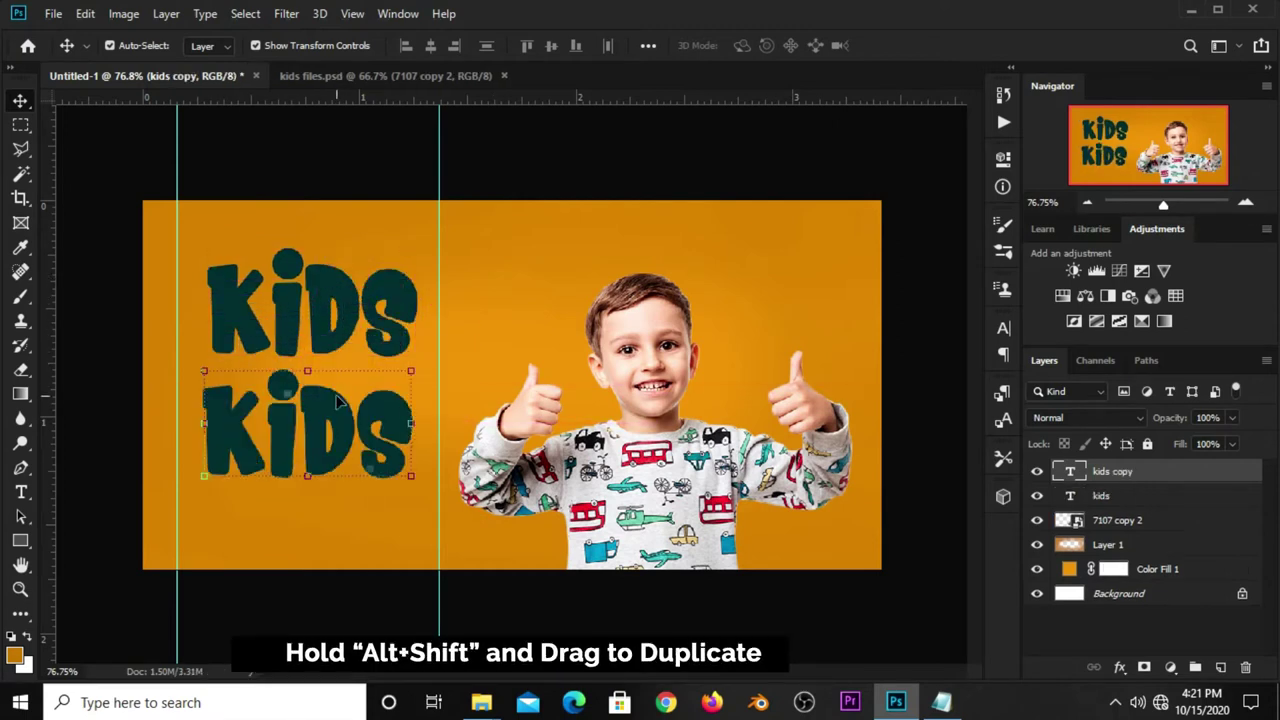
left_click(941, 702)
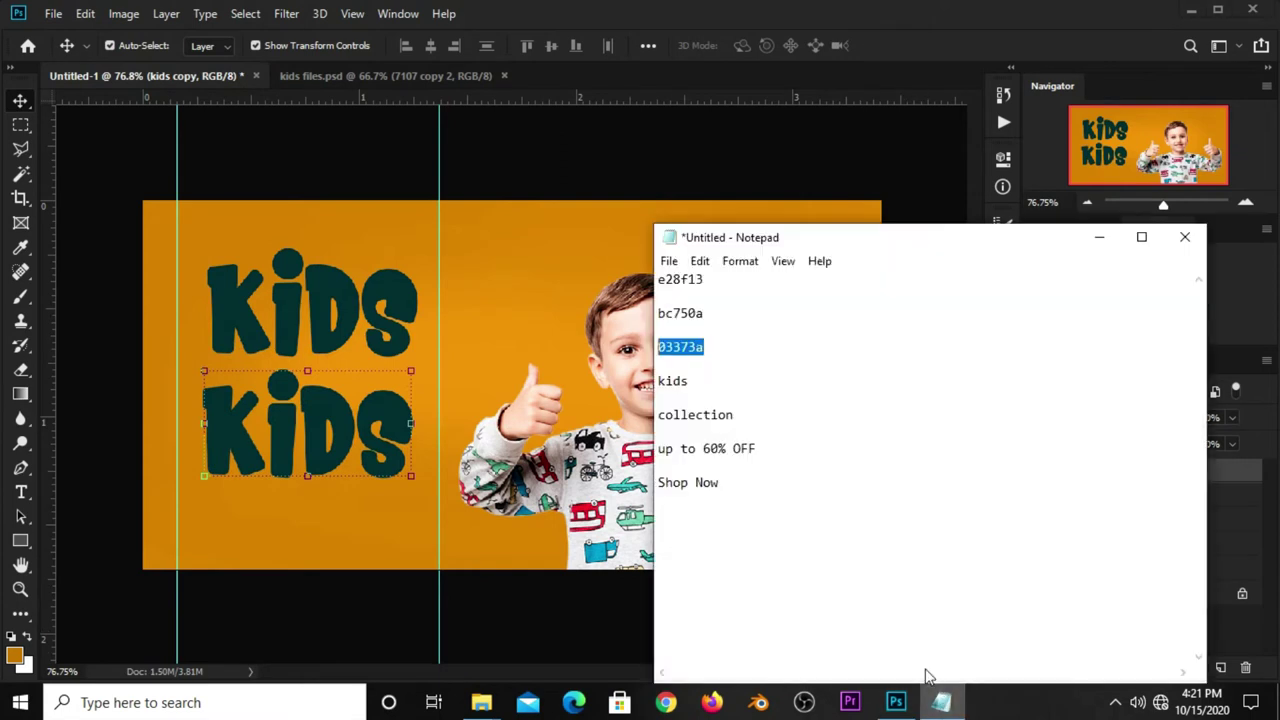
left_click_drag(733, 414, 661, 416)
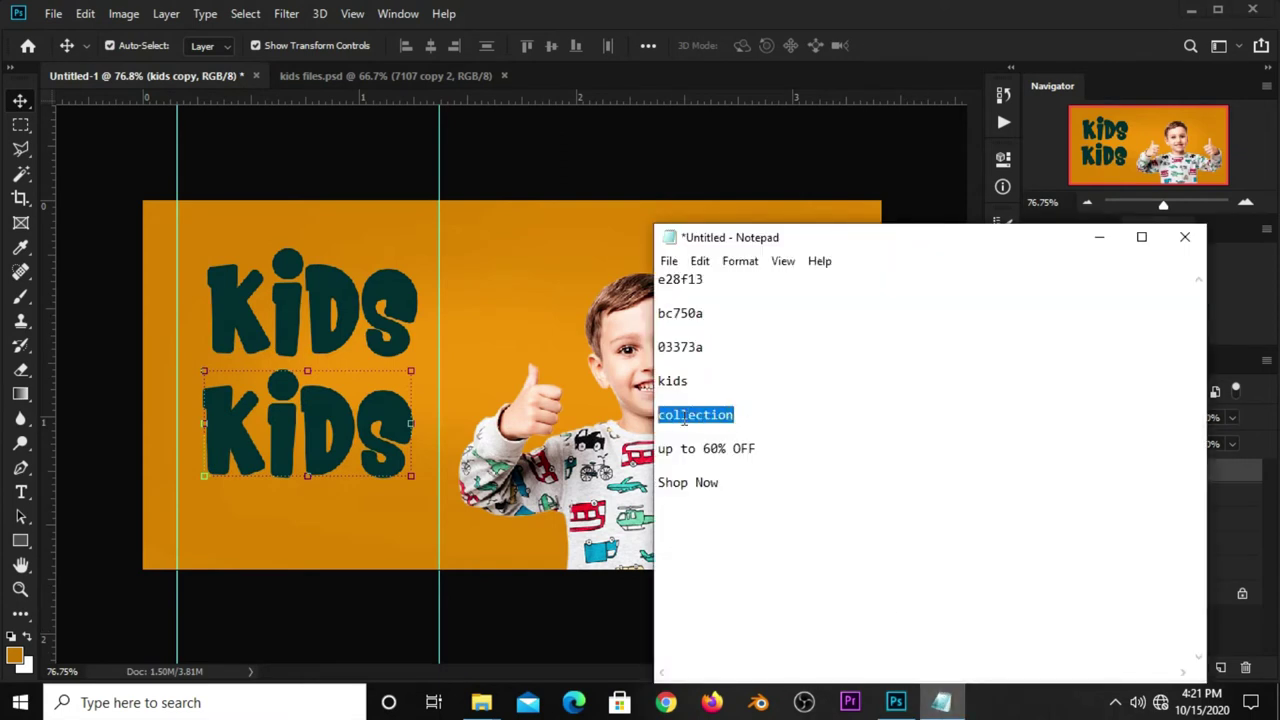
right_click(684, 418)
left_click(735, 194)
left_click(858, 75)
Step: Replace the duplicate KiDS line's text with COLLECTION
left_click(20, 493)
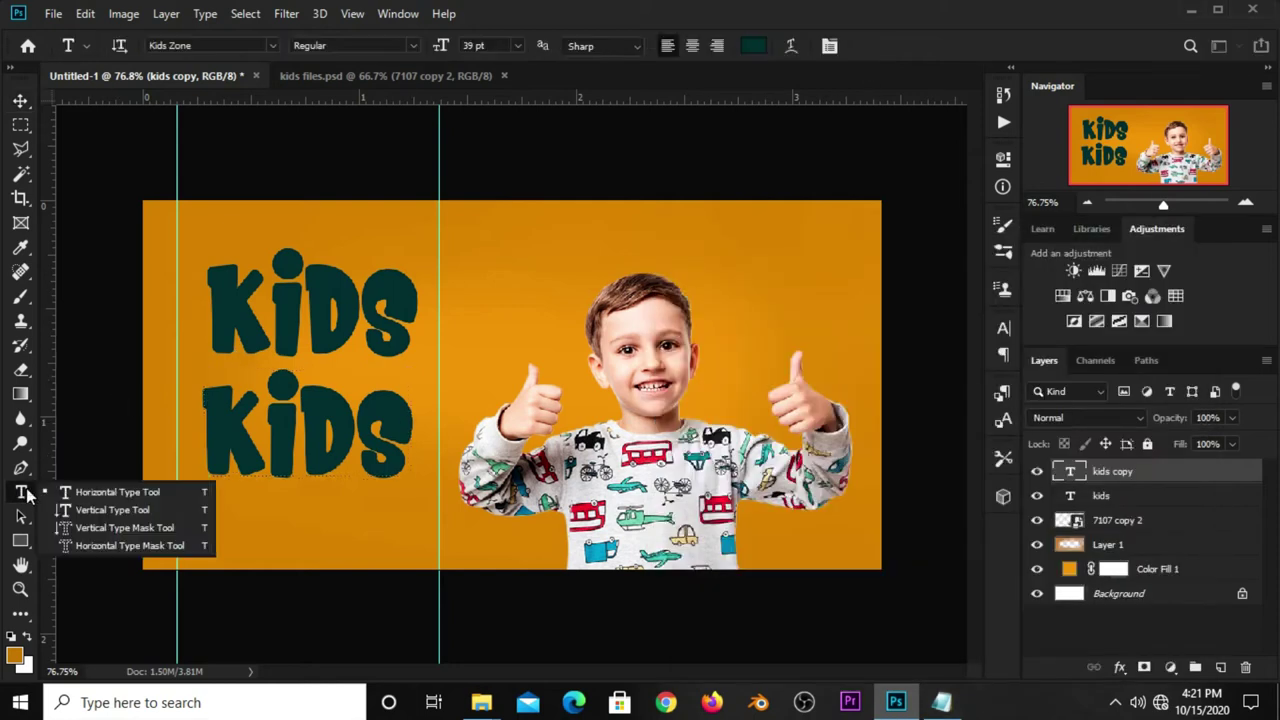
right_click(27, 505)
left_click(67, 499)
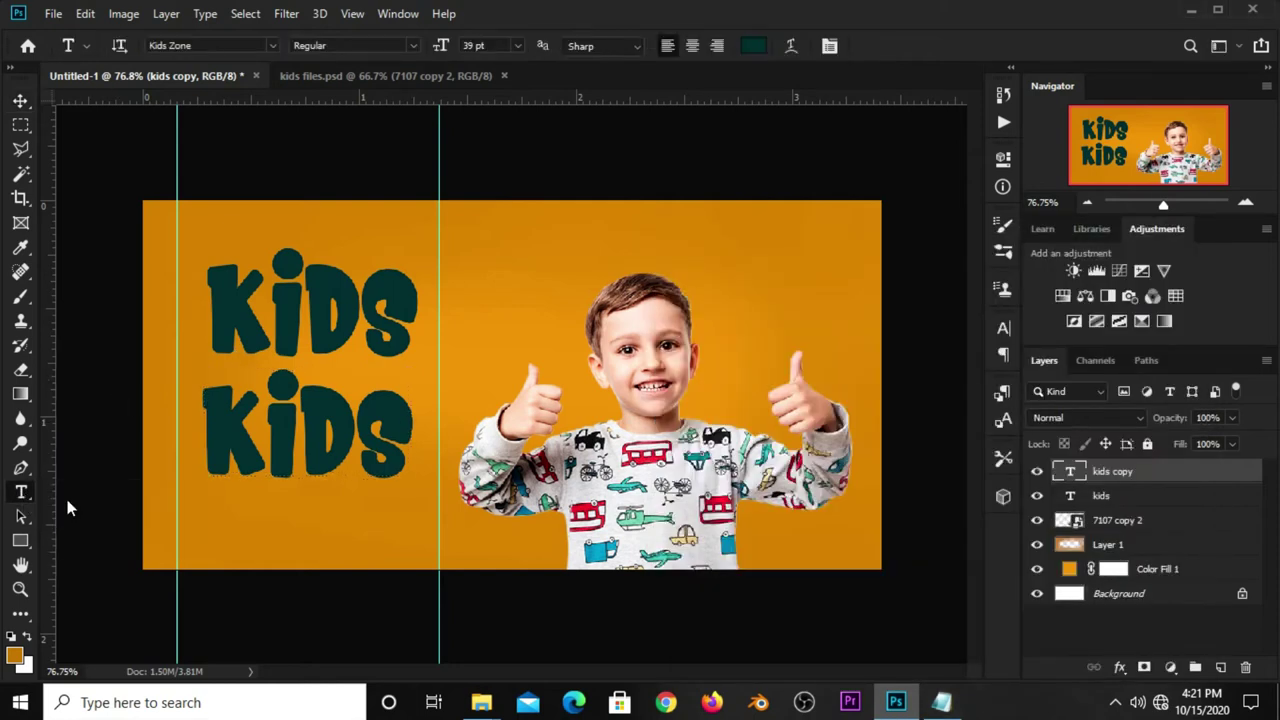
left_click(283, 410)
key("ctrl+a")
key("ctrl+v")
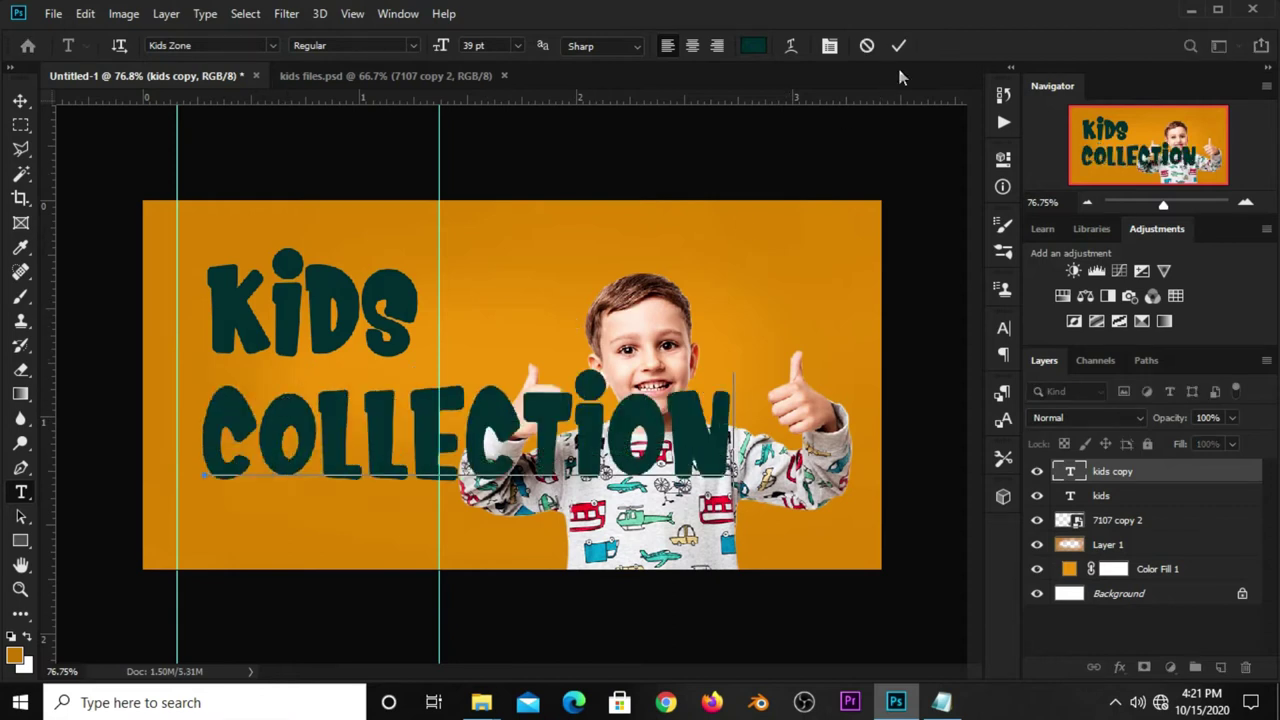
left_click(900, 50)
Step: Scale COLLECTION to about 38.76% and align it under the KiDS headline
key("v")
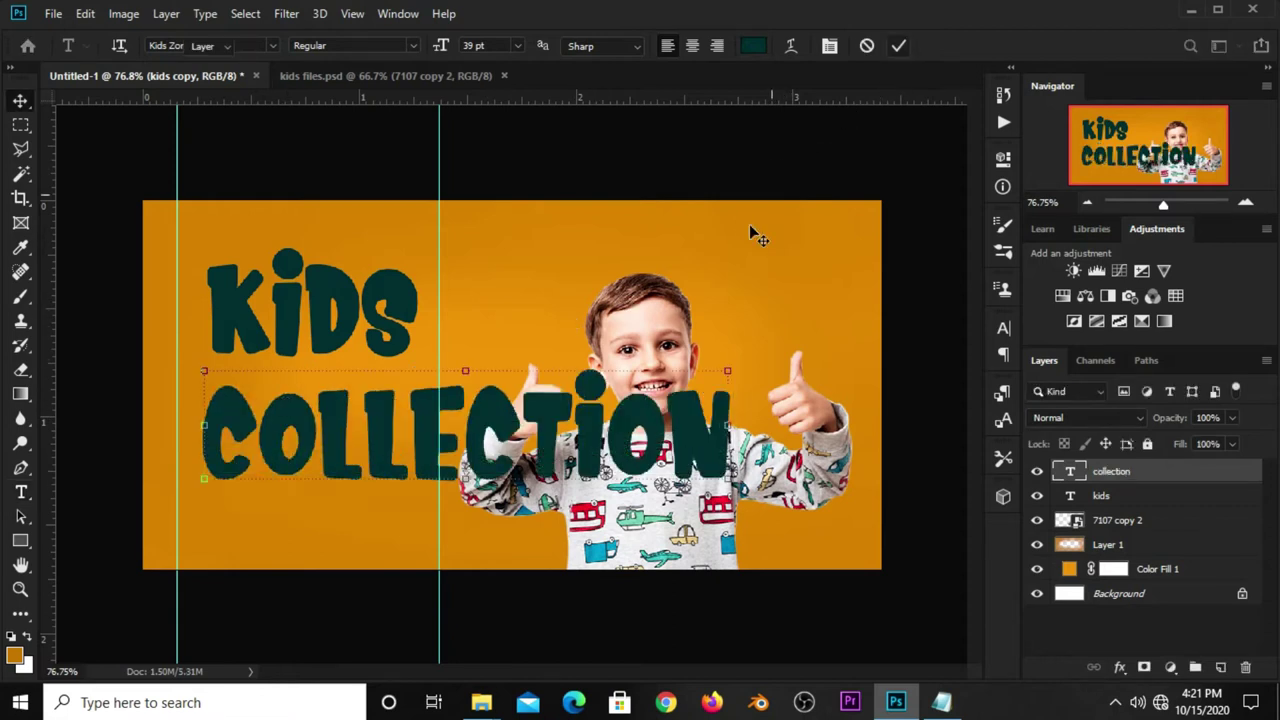
key("ctrl+t")
left_click_drag(740, 362, 412, 462)
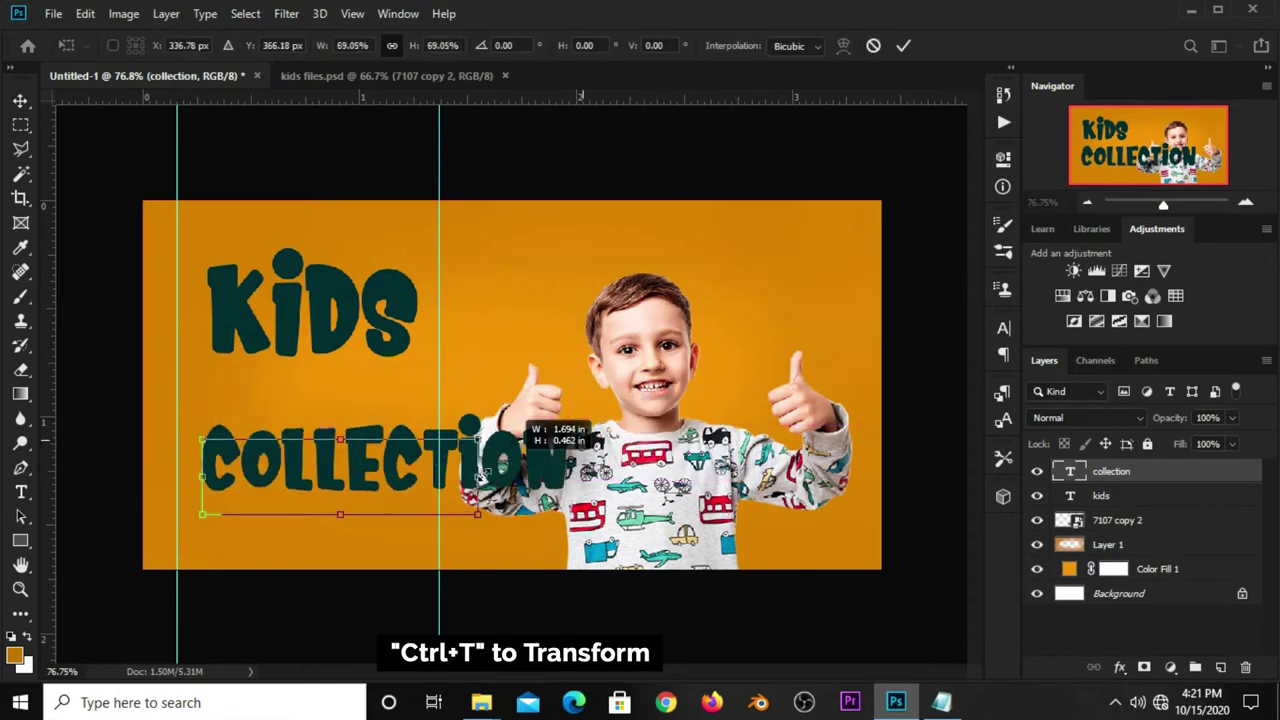
left_click_drag(307, 449, 322, 393)
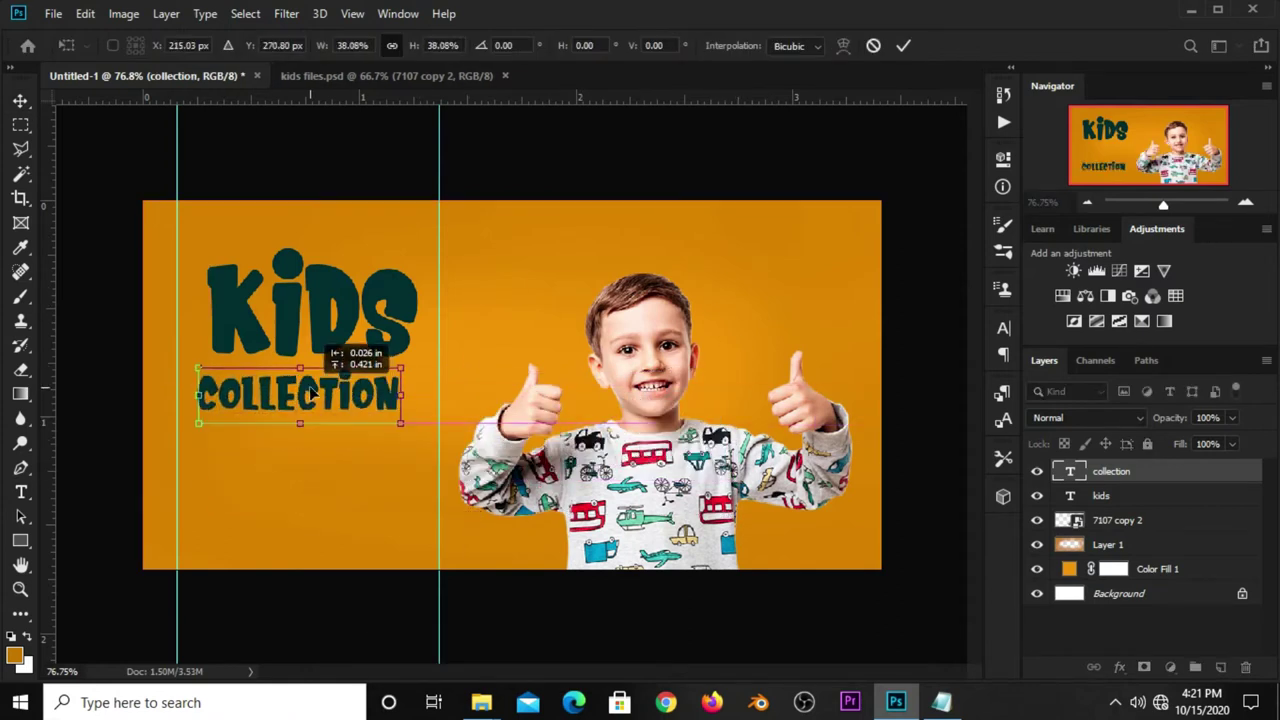
left_click_drag(318, 392, 319, 393)
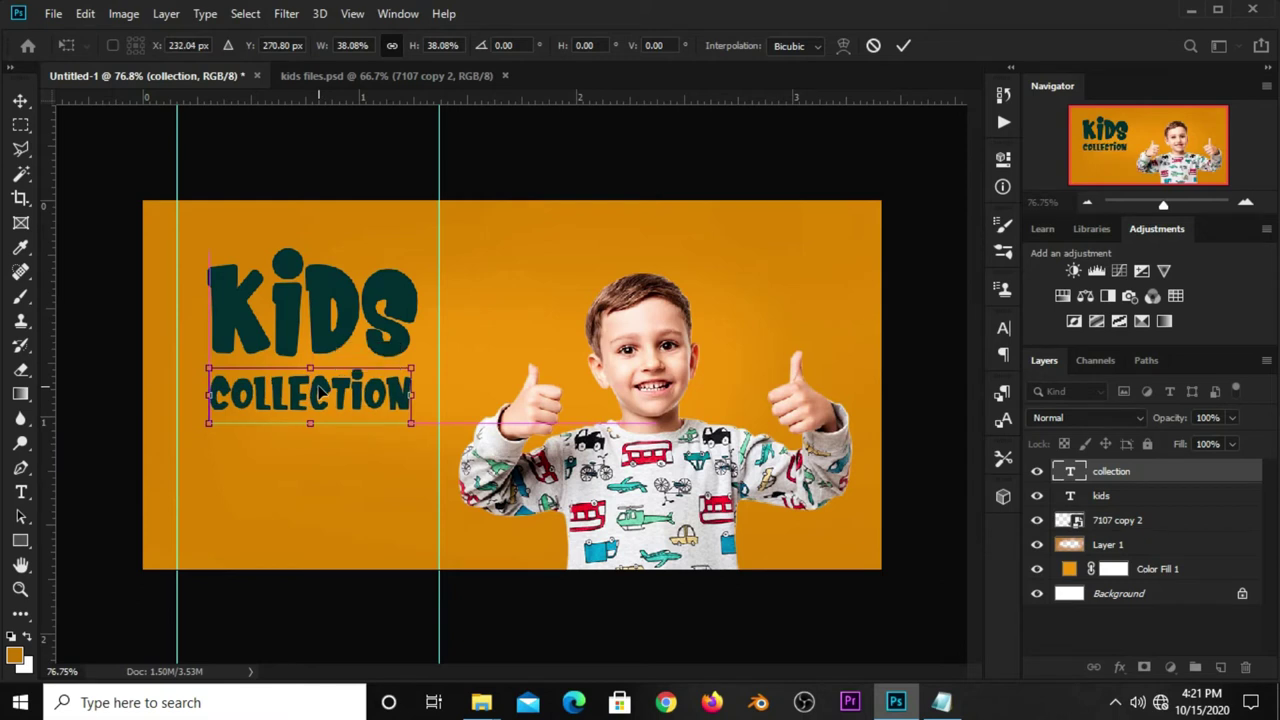
left_click_drag(411, 367, 411, 369)
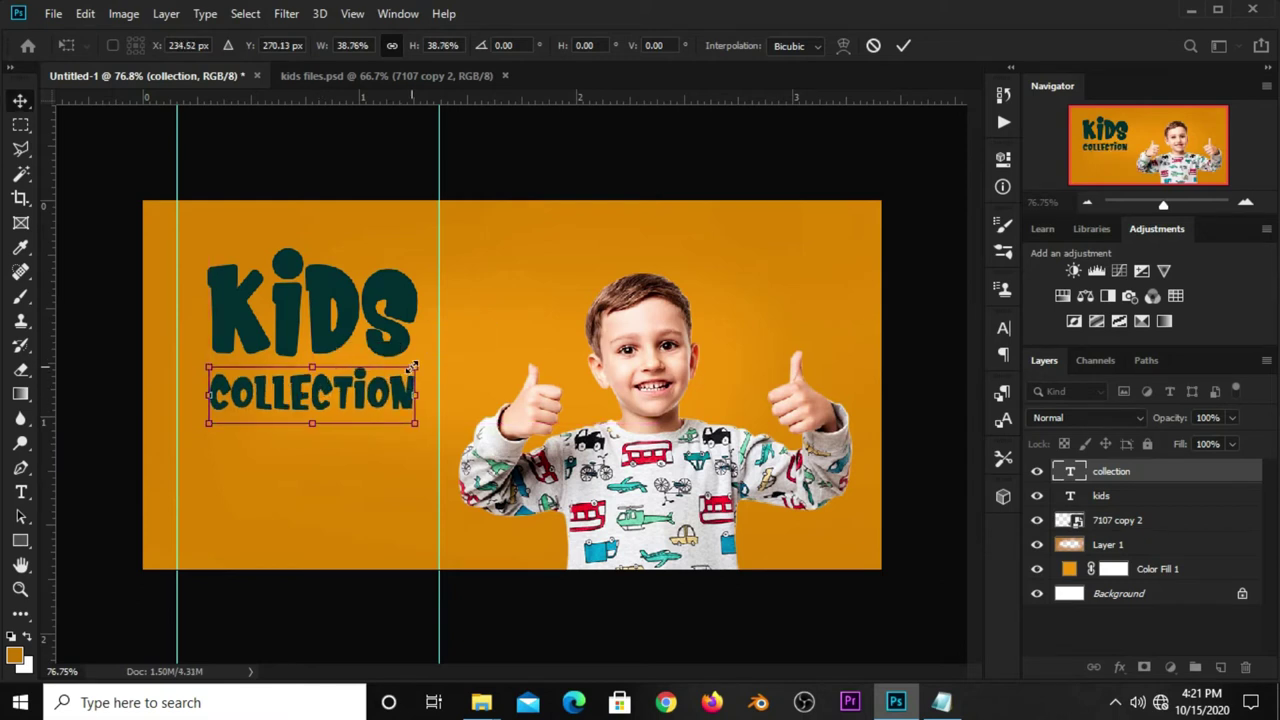
key("Return")
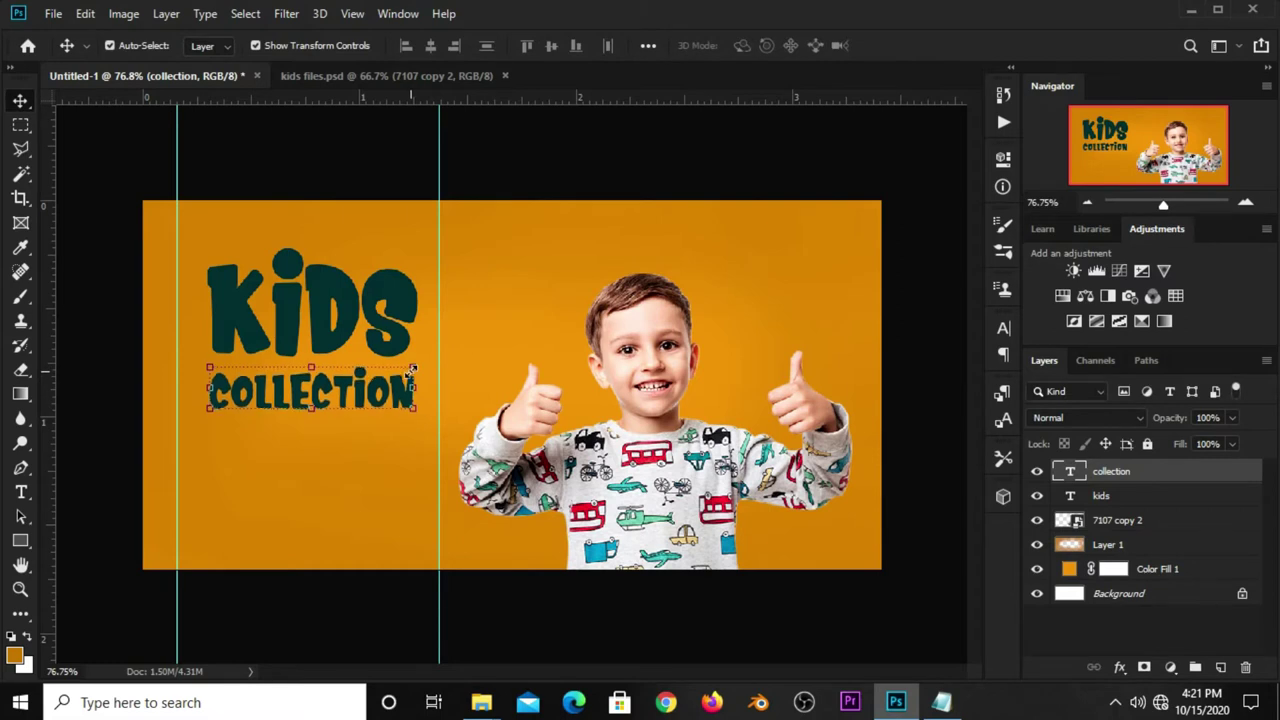
Step: Drag the Lorem ipsum layer from kids files.psd into the banner, scaling it under COLLECTION
left_click(381, 156)
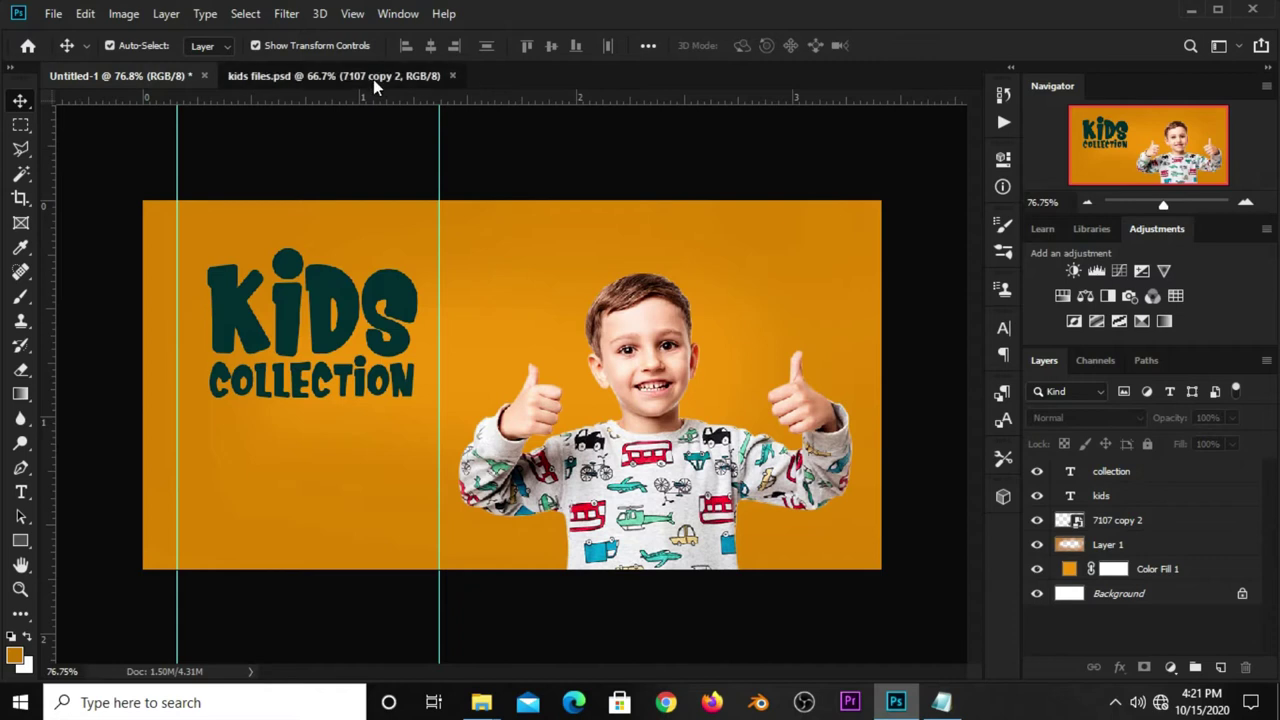
left_click(373, 79)
left_click(381, 289)
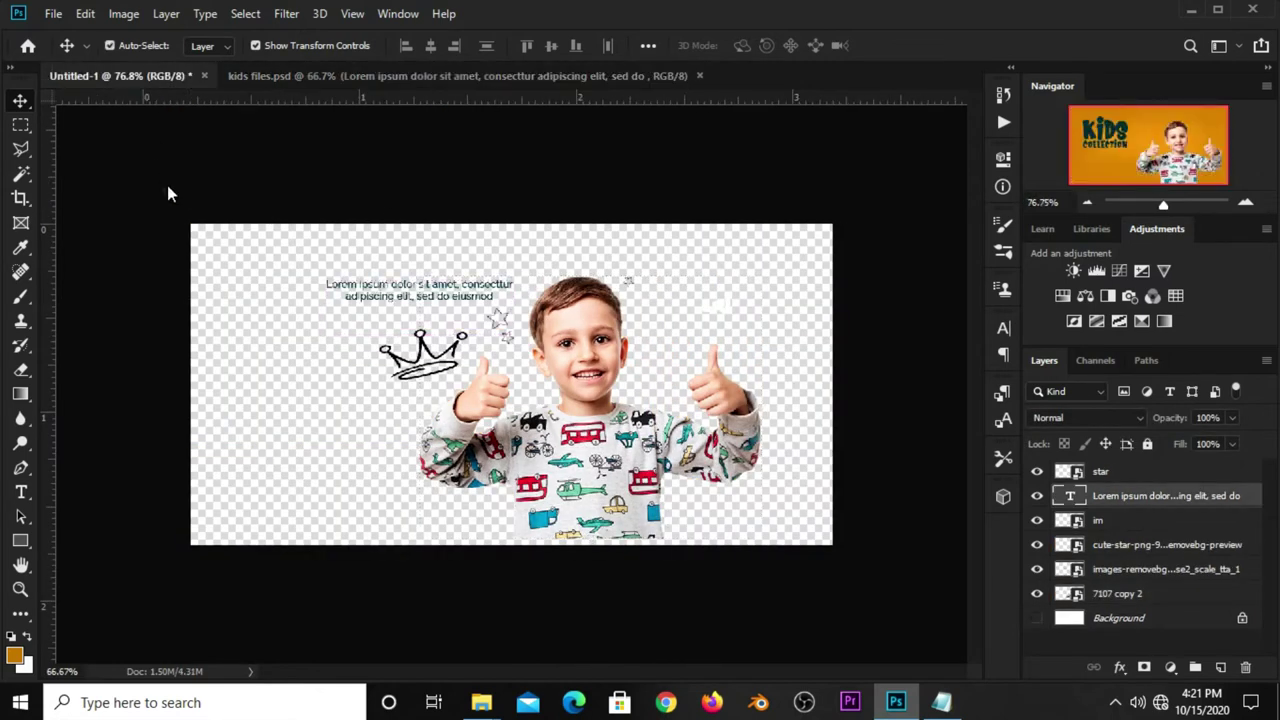
mouse_move(150, 92)
left_mouse_down()
mouse_move(428, 358)
mouse_move(296, 418)
left_mouse_up()
key("ctrl+t")
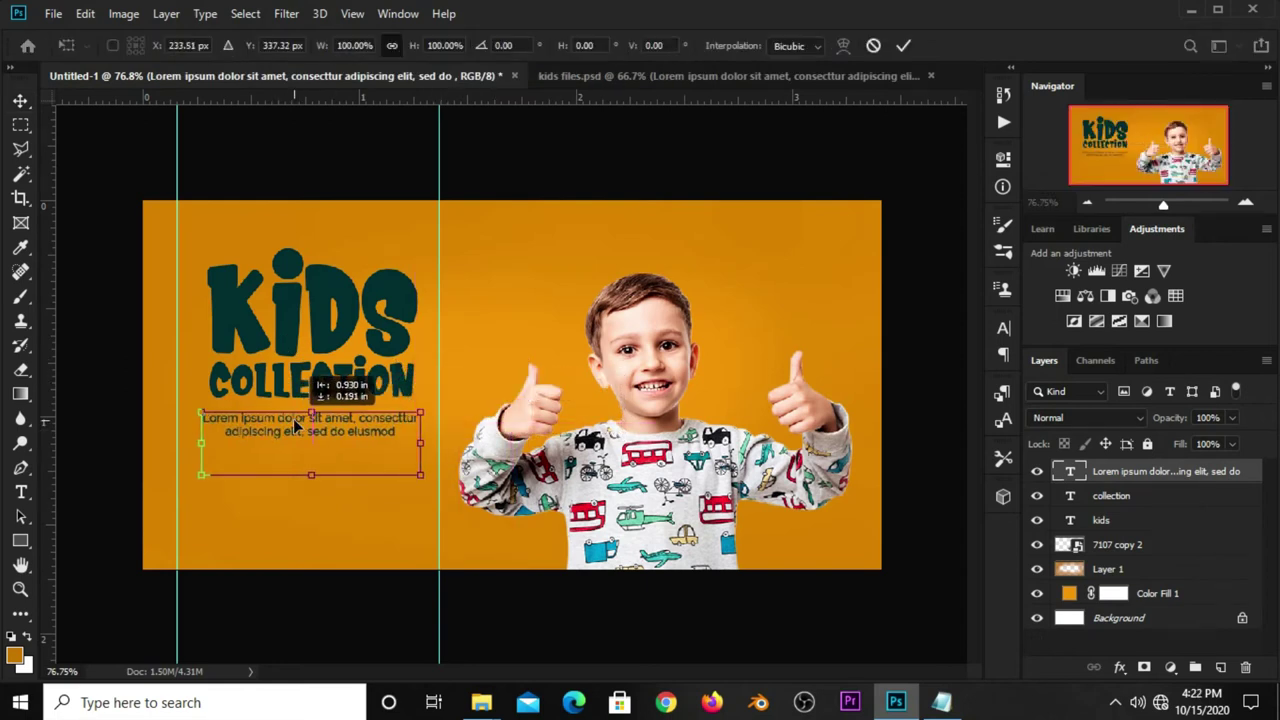
key("Return")
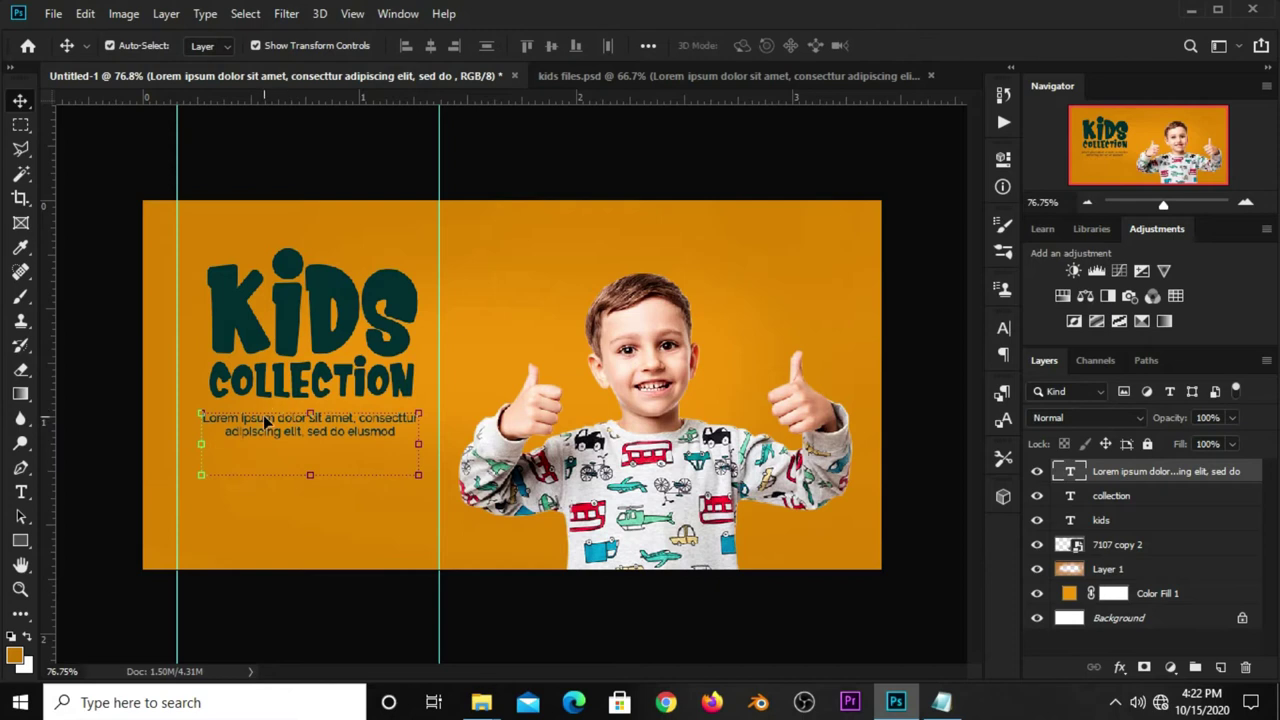
left_click_drag(201, 474, 209, 477)
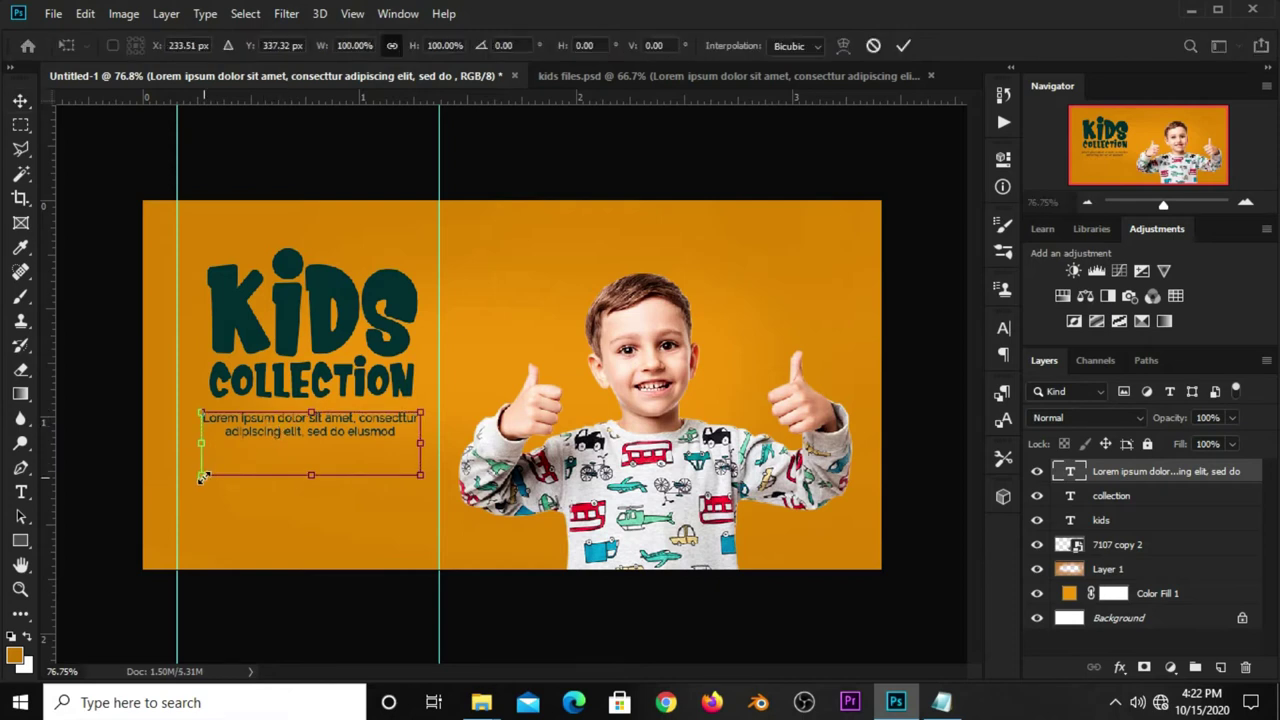
key("Return")
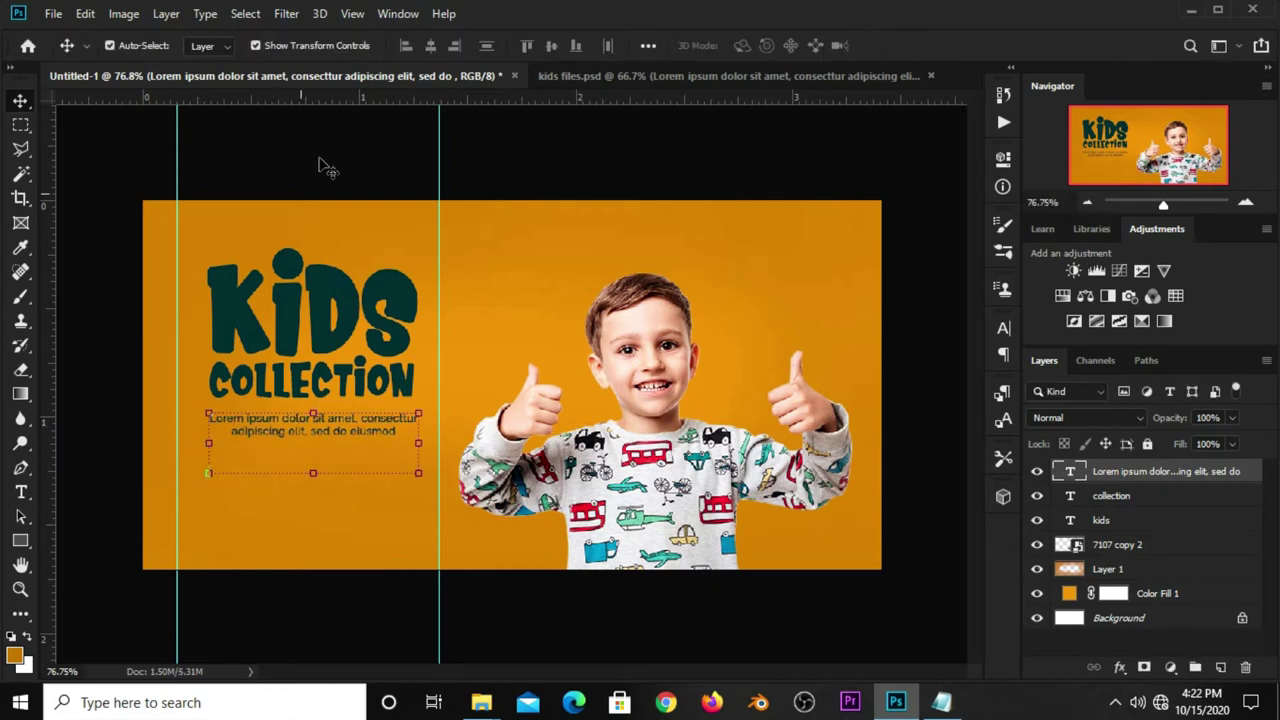
left_click(343, 131)
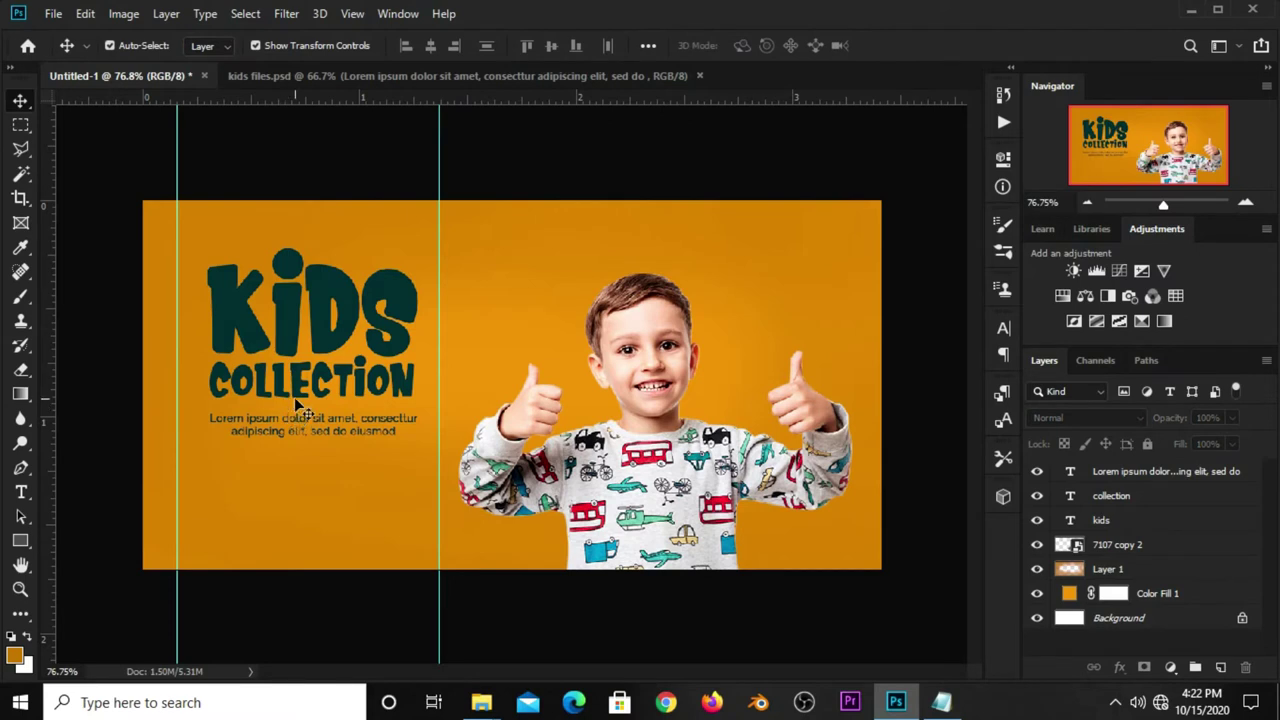
Step: Choose the Rectangle tool with no fill
left_click(18, 540)
left_click(66, 544)
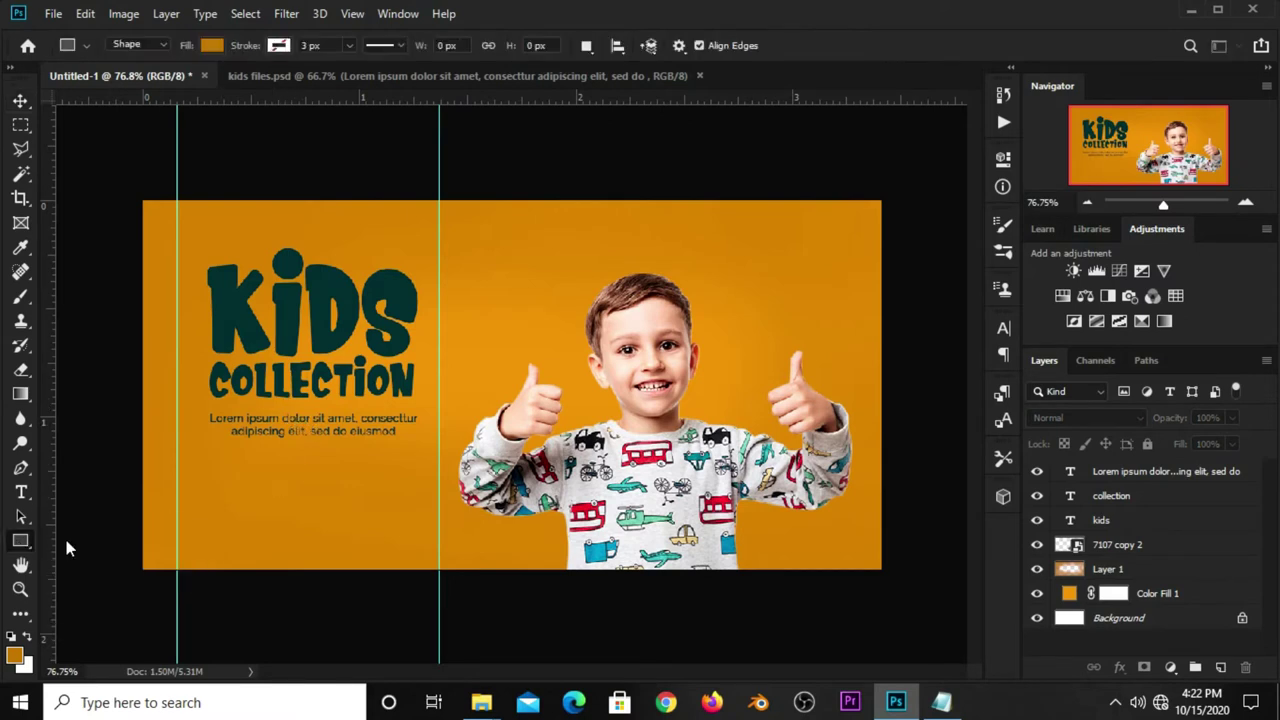
left_click(210, 45)
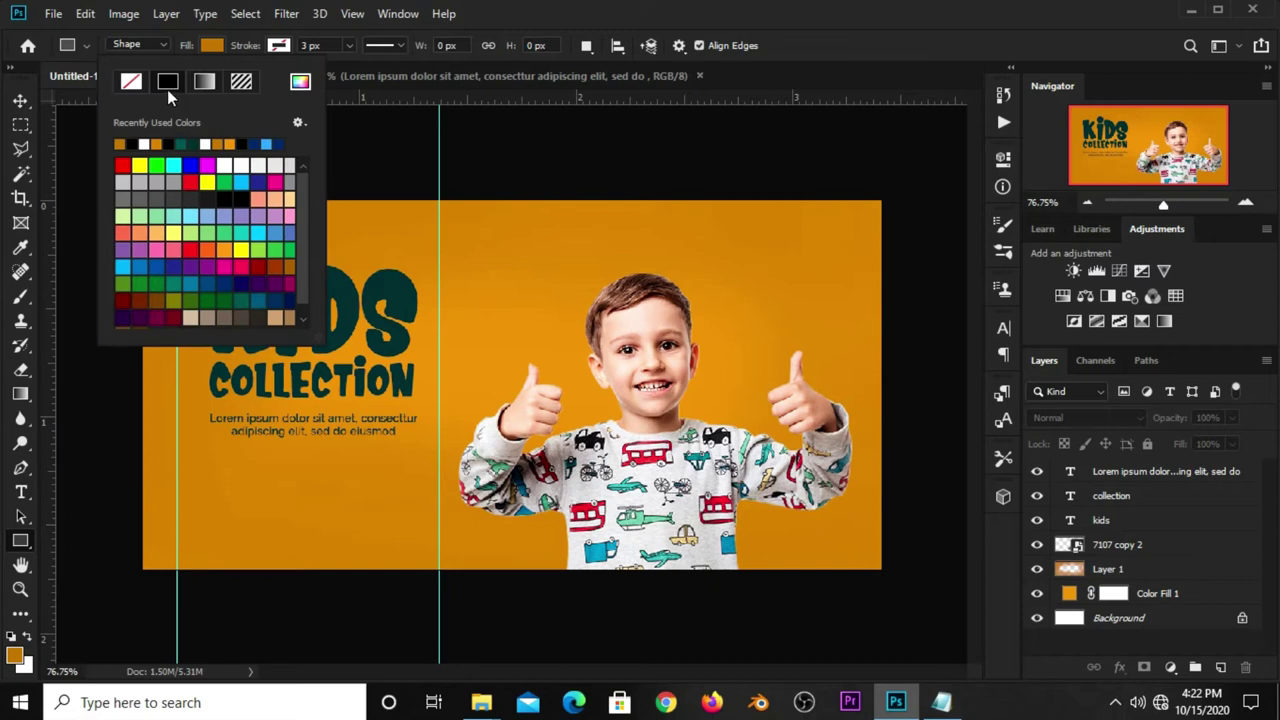
left_click(129, 81)
Step: Set the shape outline to dark teal 03373a at 3 px
left_click(276, 45)
left_click(276, 45)
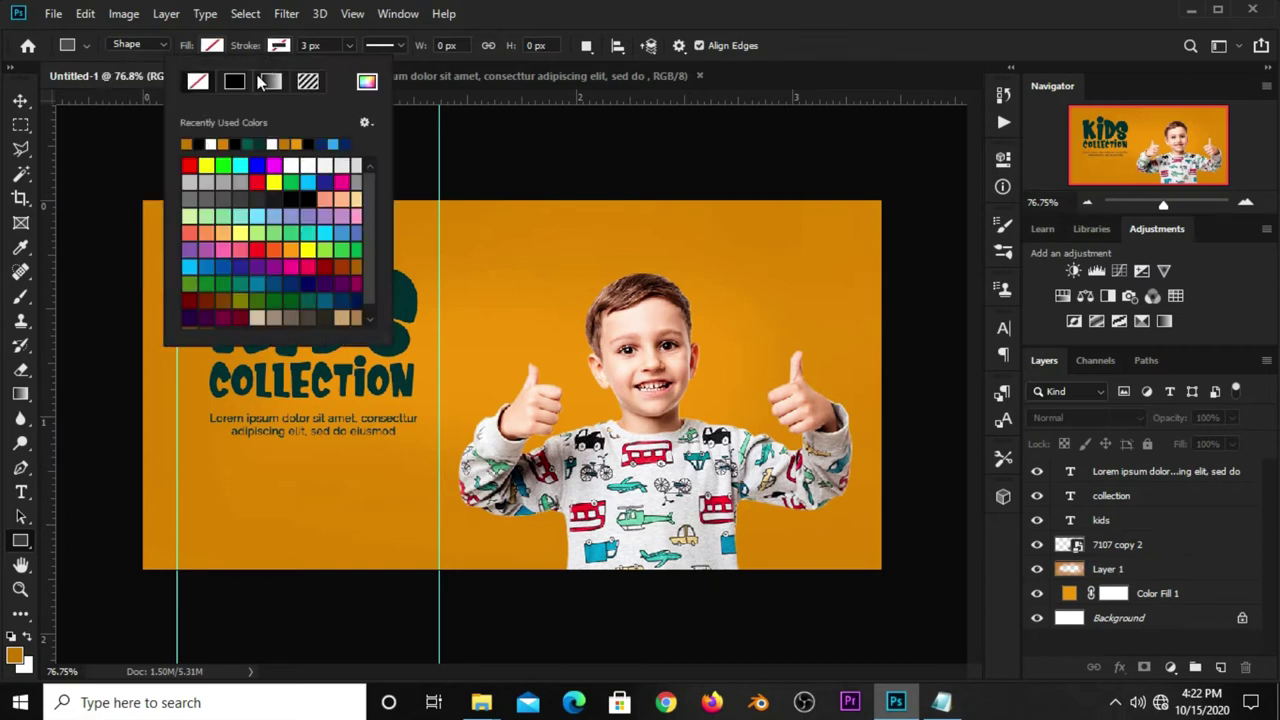
left_click(366, 81)
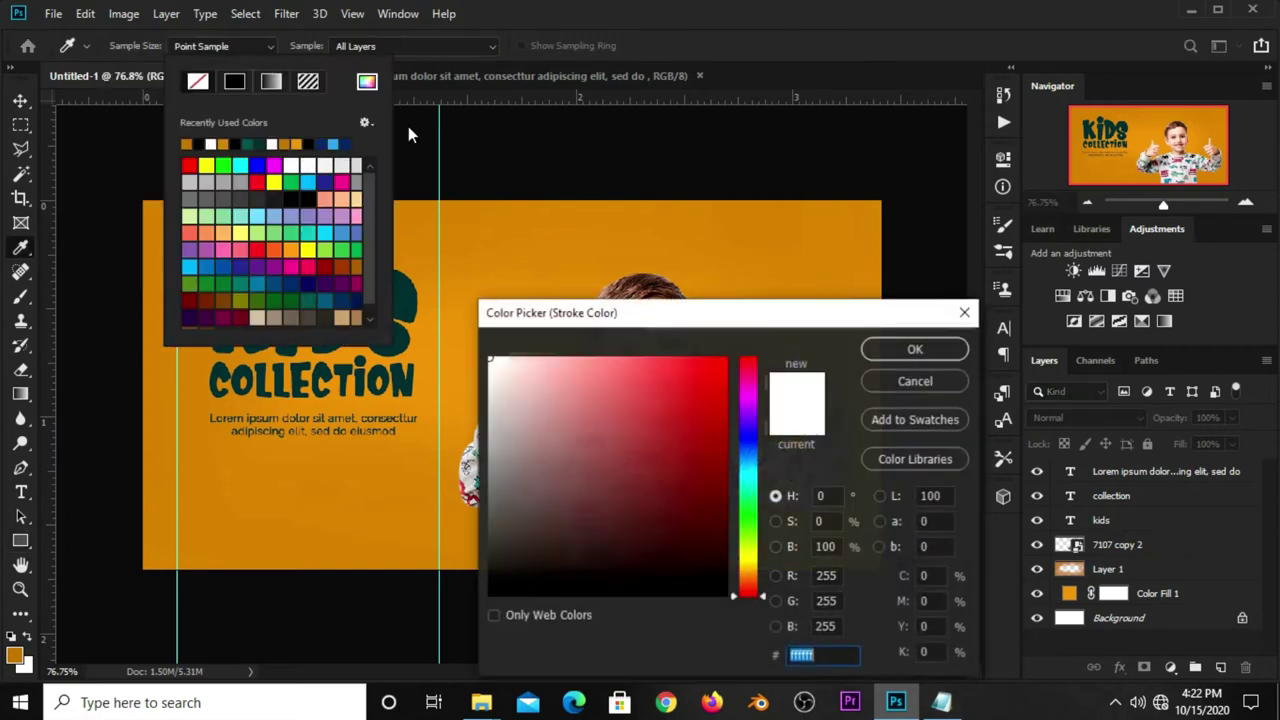
left_click(941, 702)
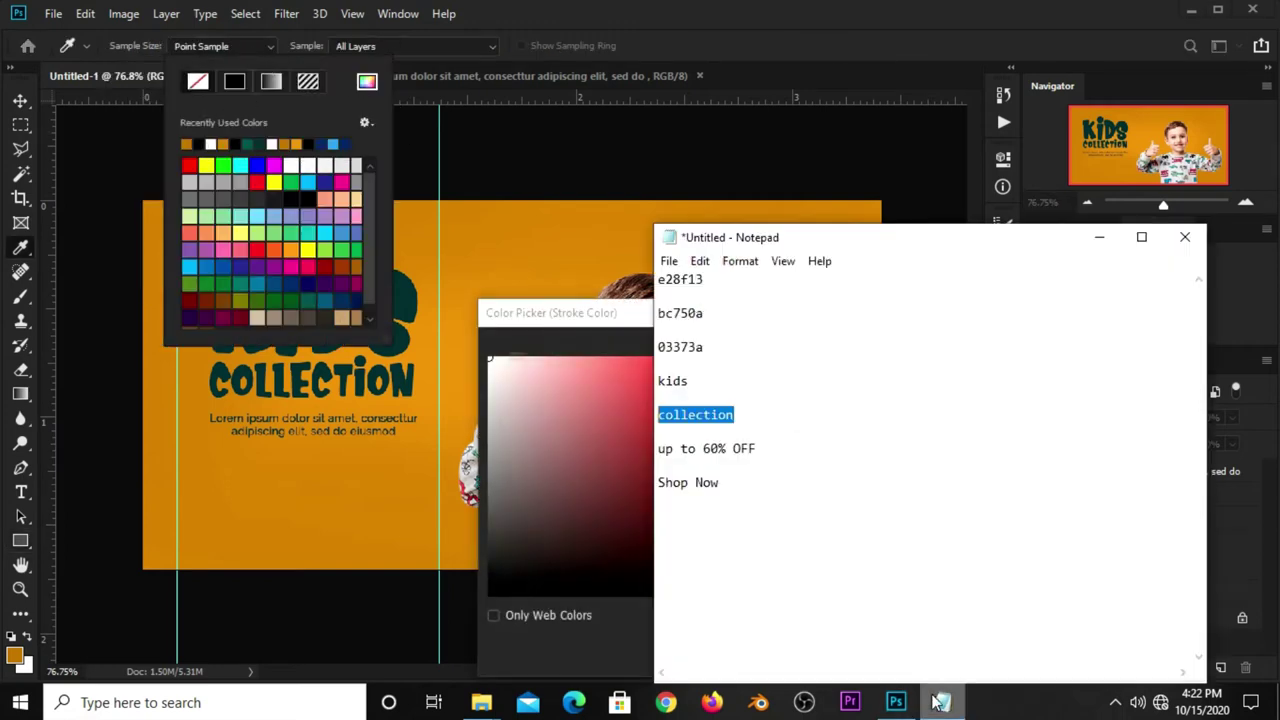
left_click_drag(704, 347, 656, 347)
right_click(710, 347)
left_click(735, 406)
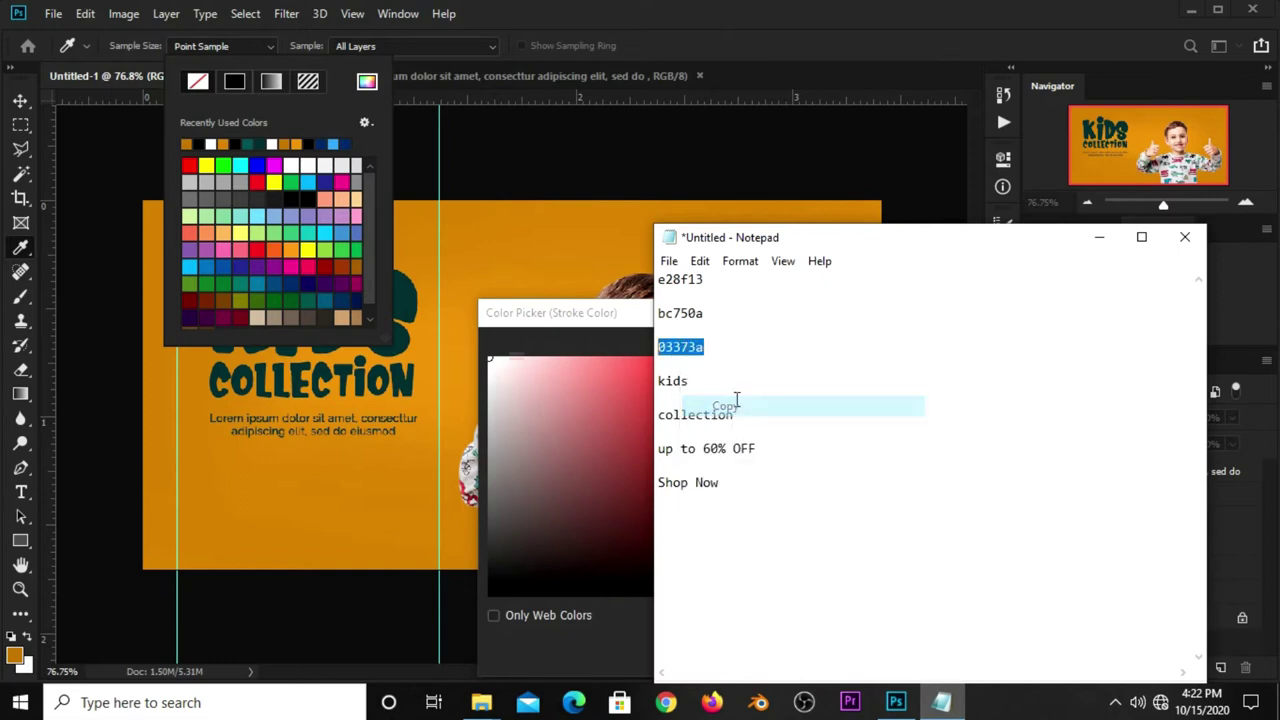
left_click(764, 652)
right_click(801, 652)
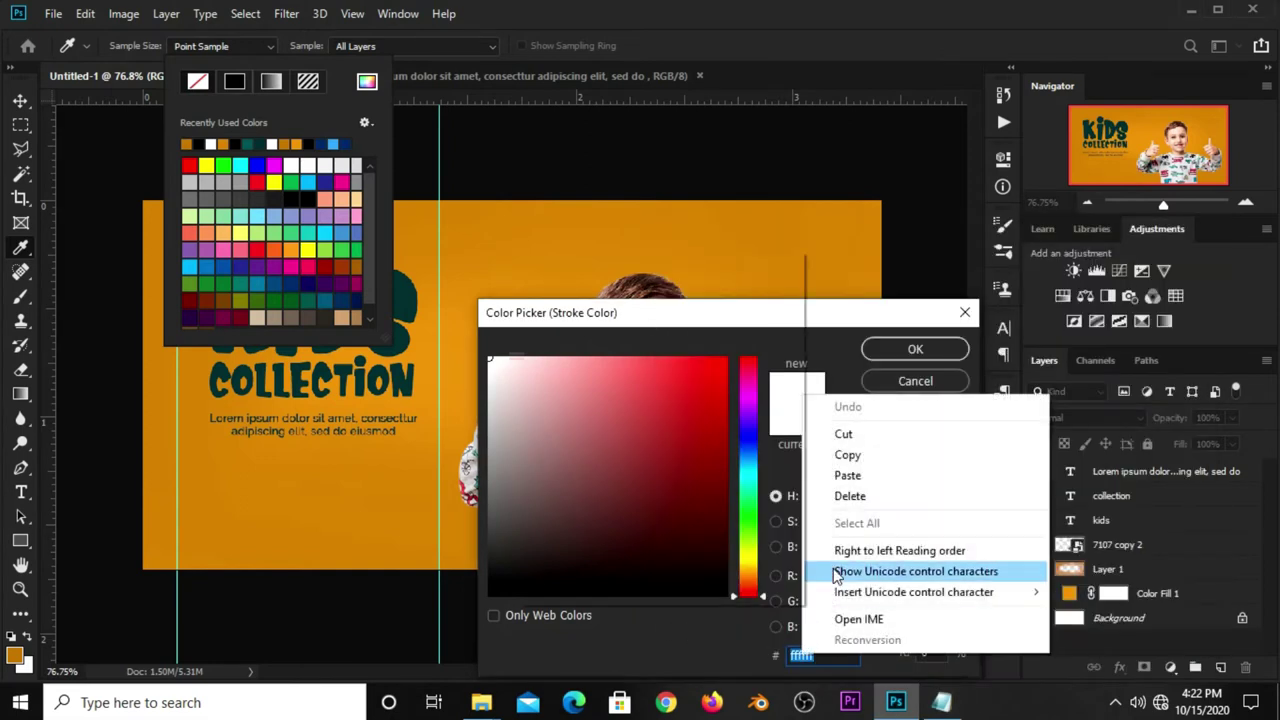
left_click(830, 475)
left_click_drag(835, 652, 789, 652)
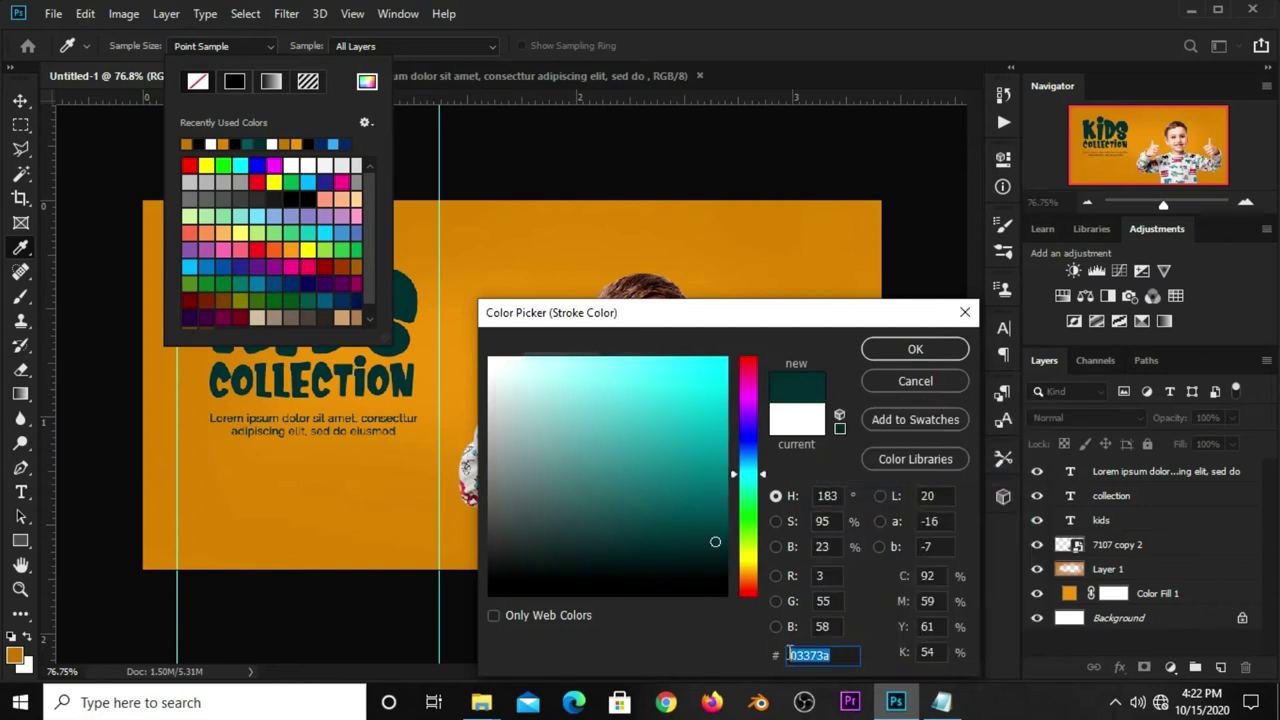
left_click(912, 349)
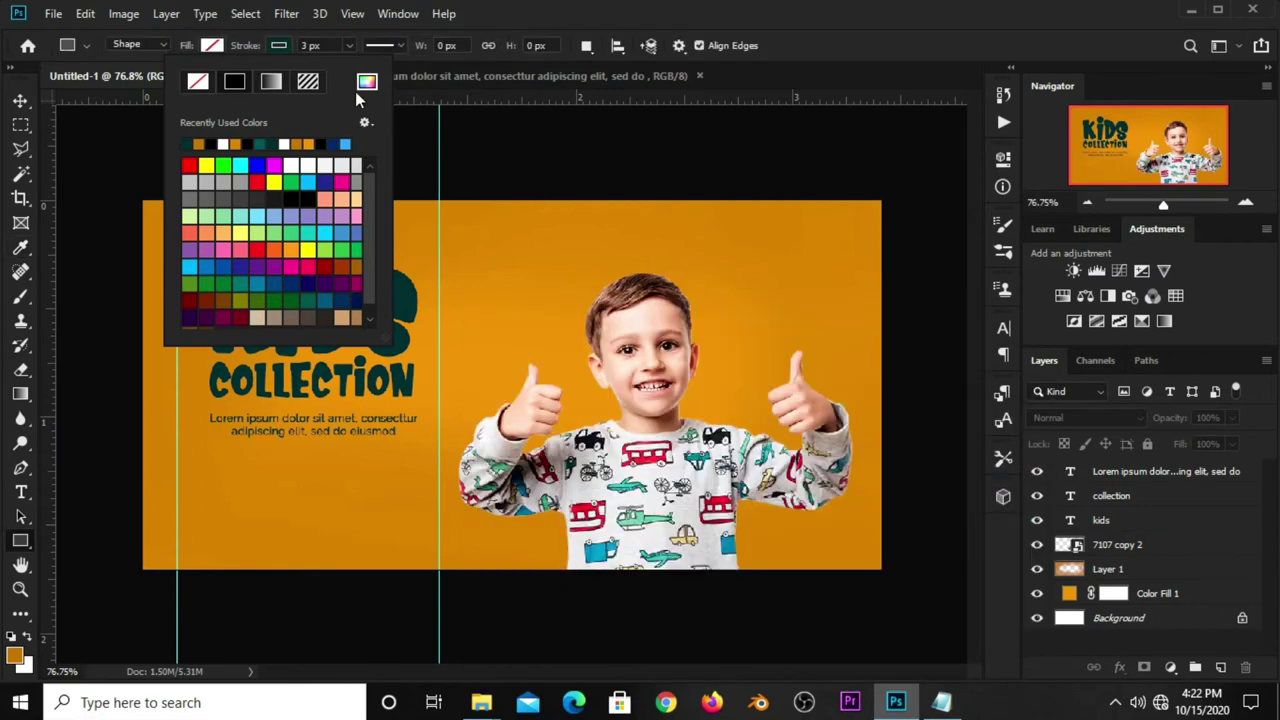
left_click(318, 46)
left_click_drag(318, 46, 297, 45)
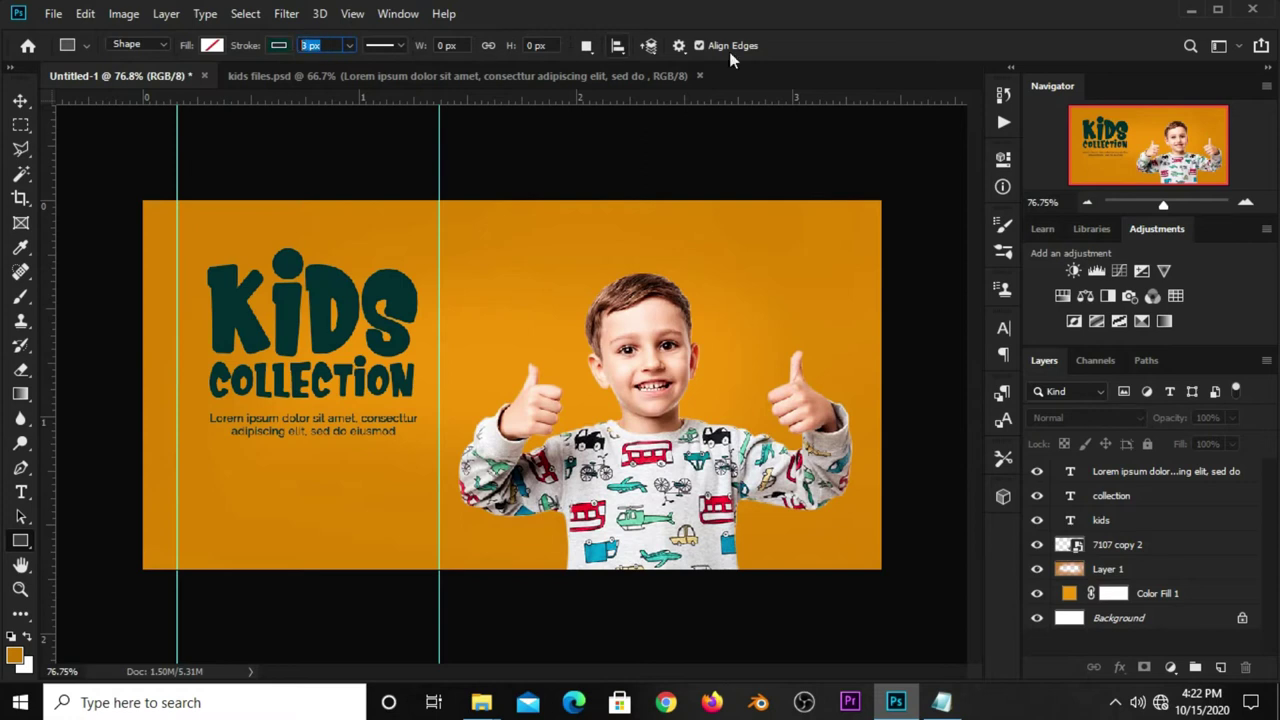
Step: Draw the outlined rectangle below the Lorem ipsum paragraph
left_click_drag(211, 451, 409, 484)
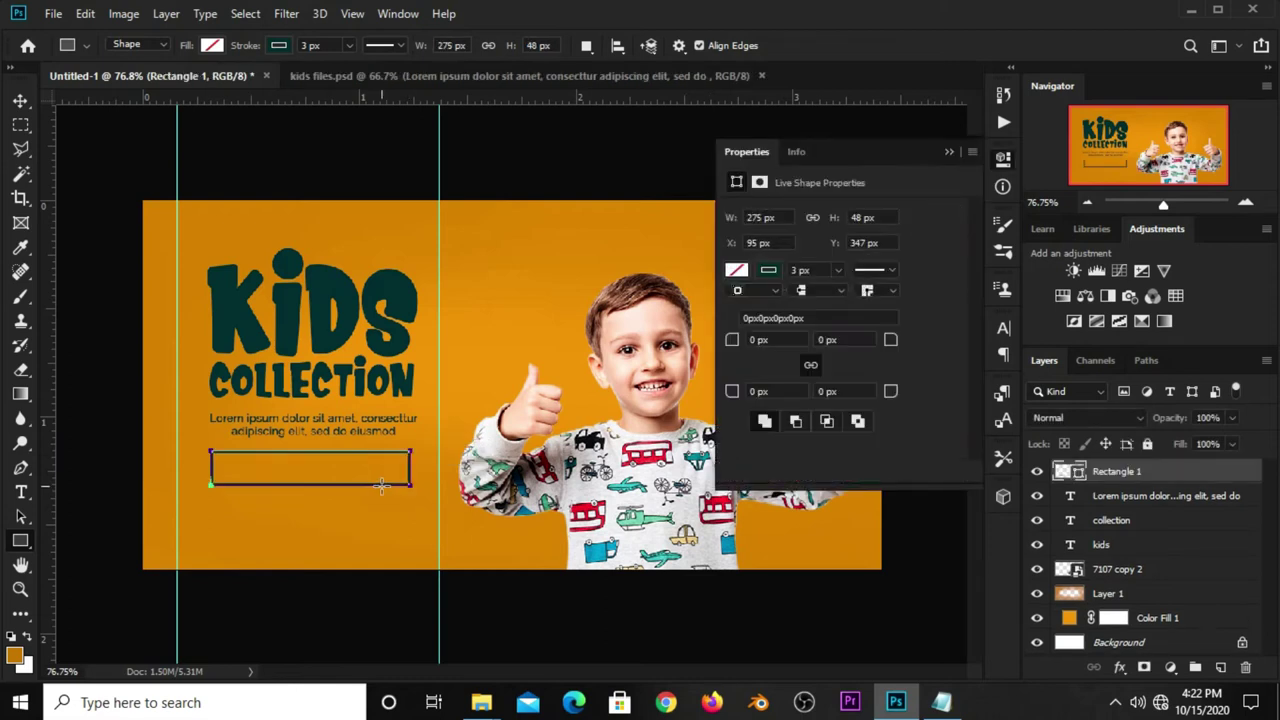
key("v")
left_click(350, 188)
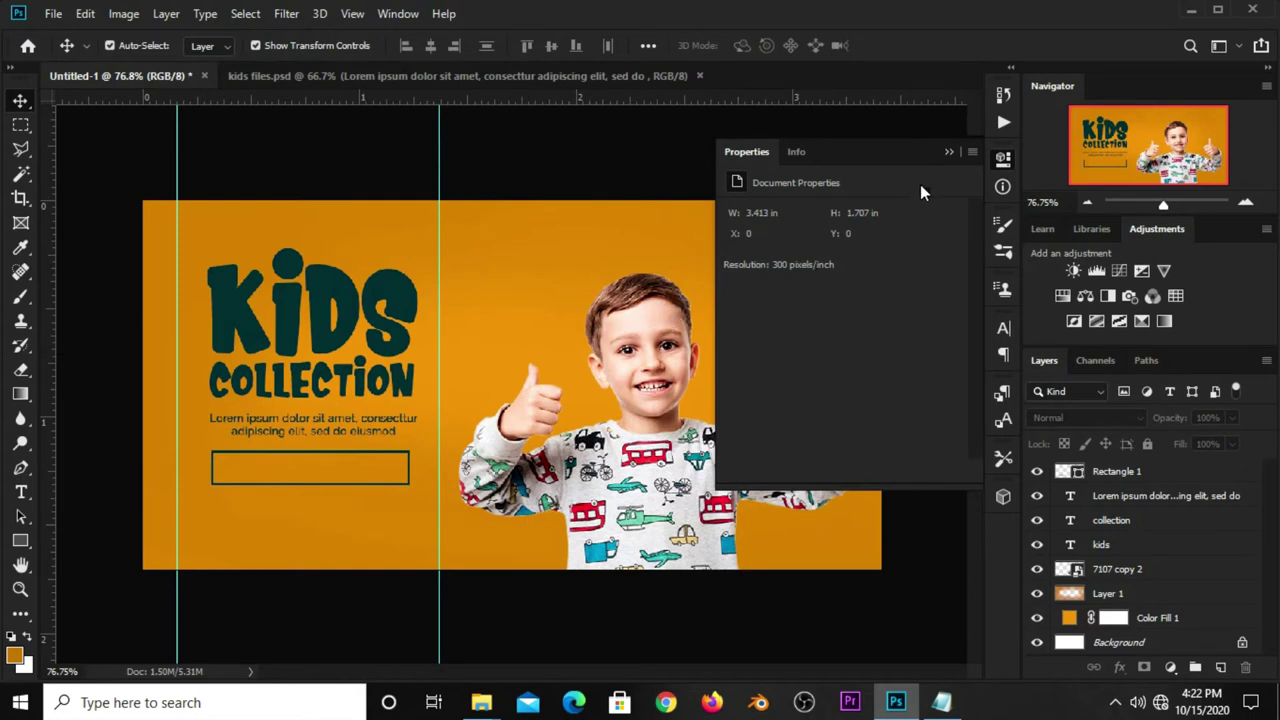
left_click(946, 155)
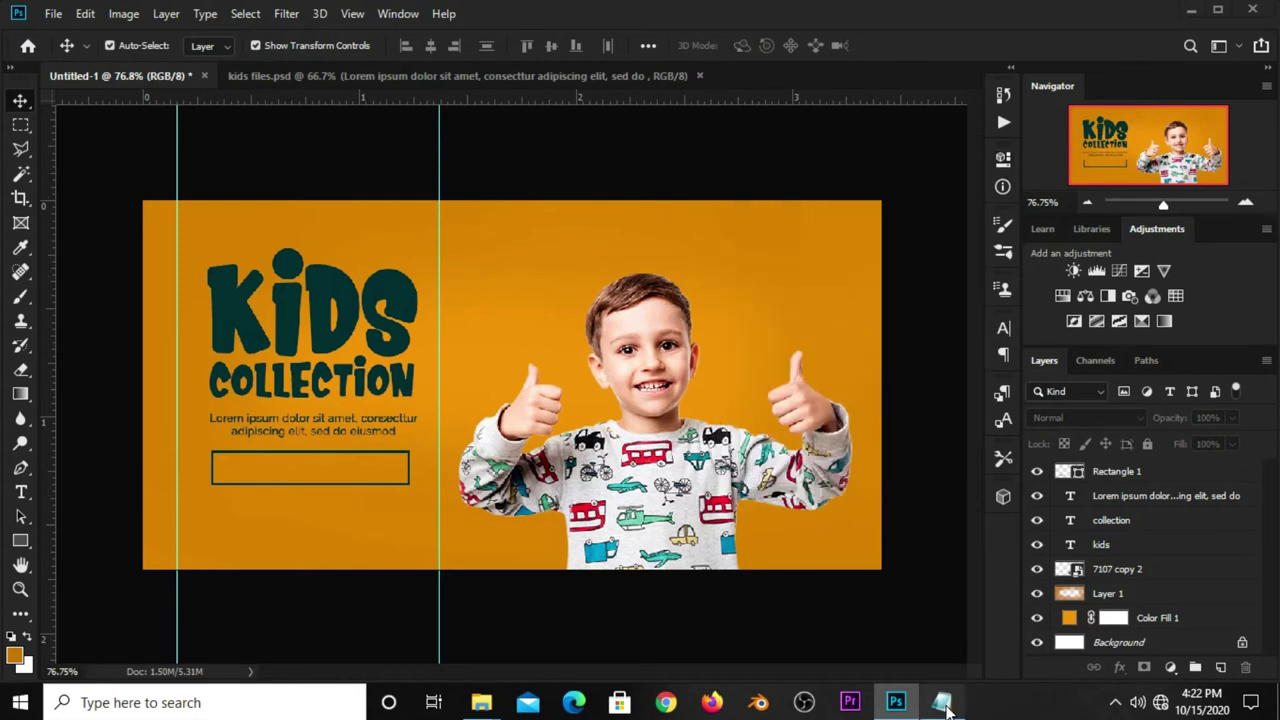
Step: Copy the 'UP TO 60% OFF' sale line from the Notepad notes
left_click(941, 702)
left_click_drag(762, 448, 666, 451)
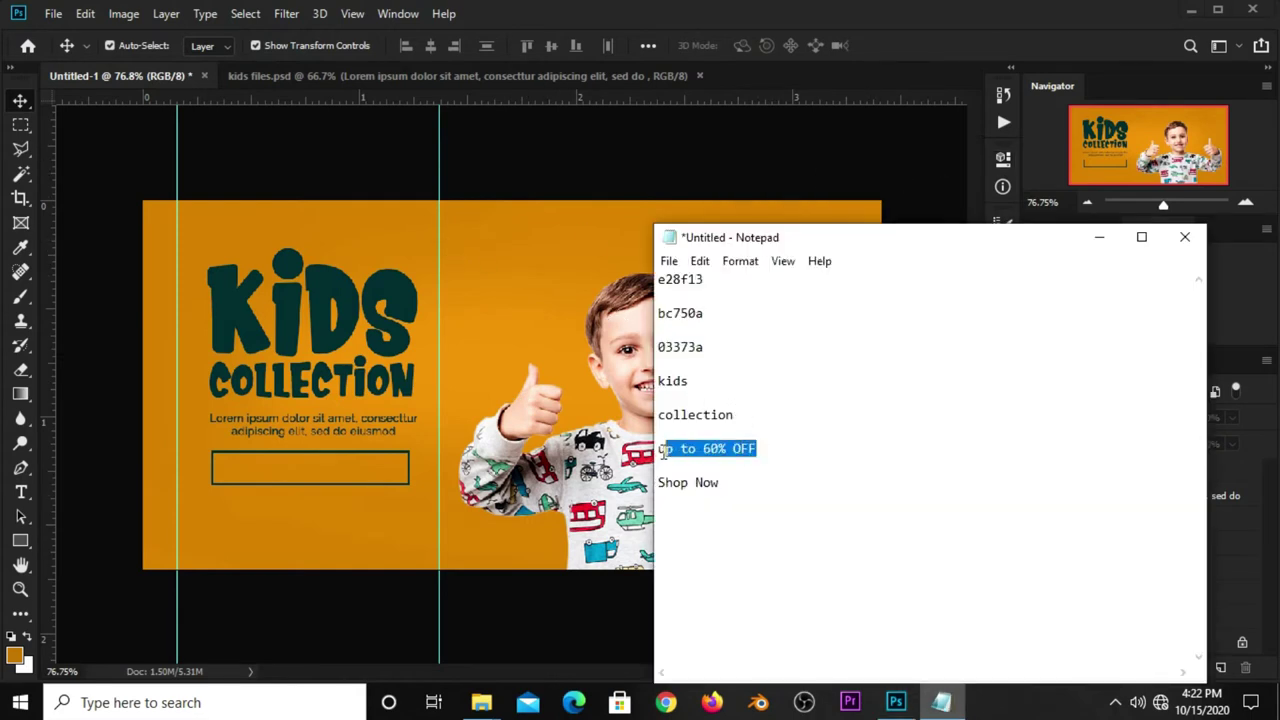
left_click_drag(764, 450, 657, 451)
right_click(692, 451)
left_click(750, 223)
left_click(870, 56)
Step: Add 'UP TO 60% OFF' as a 39 pt text layer below the rectangle
left_click(20, 492)
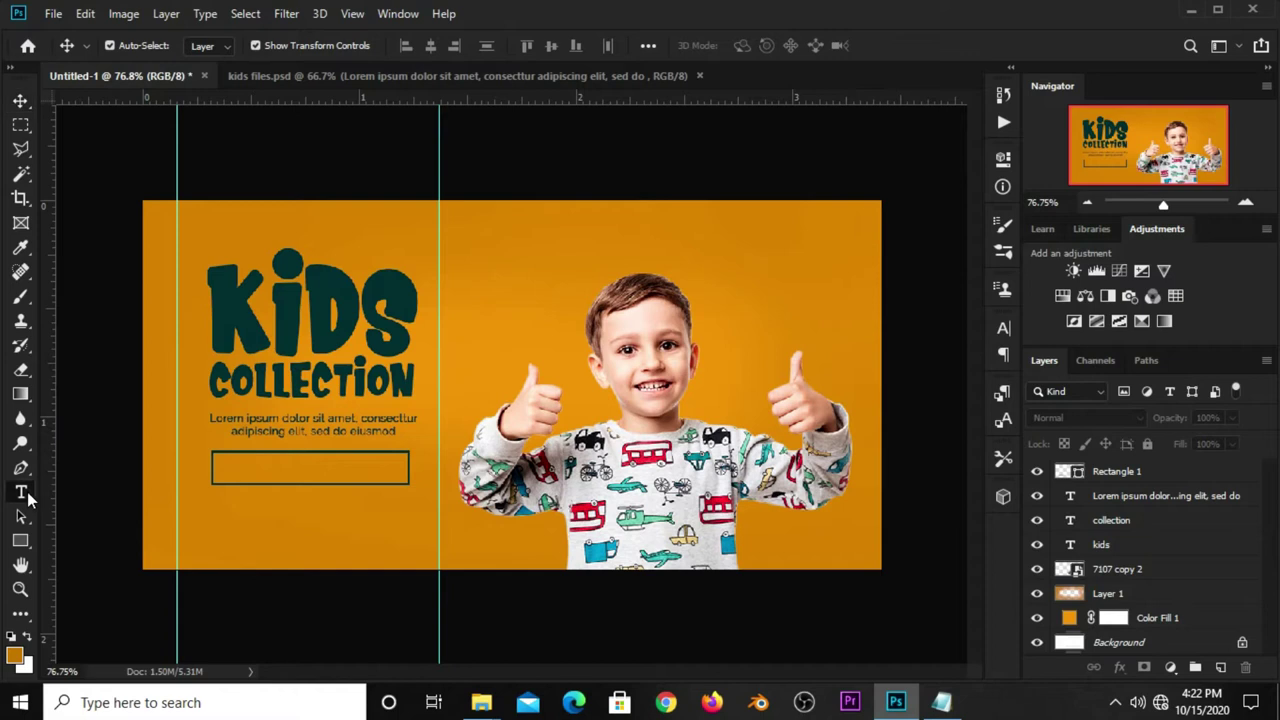
left_click(84, 492)
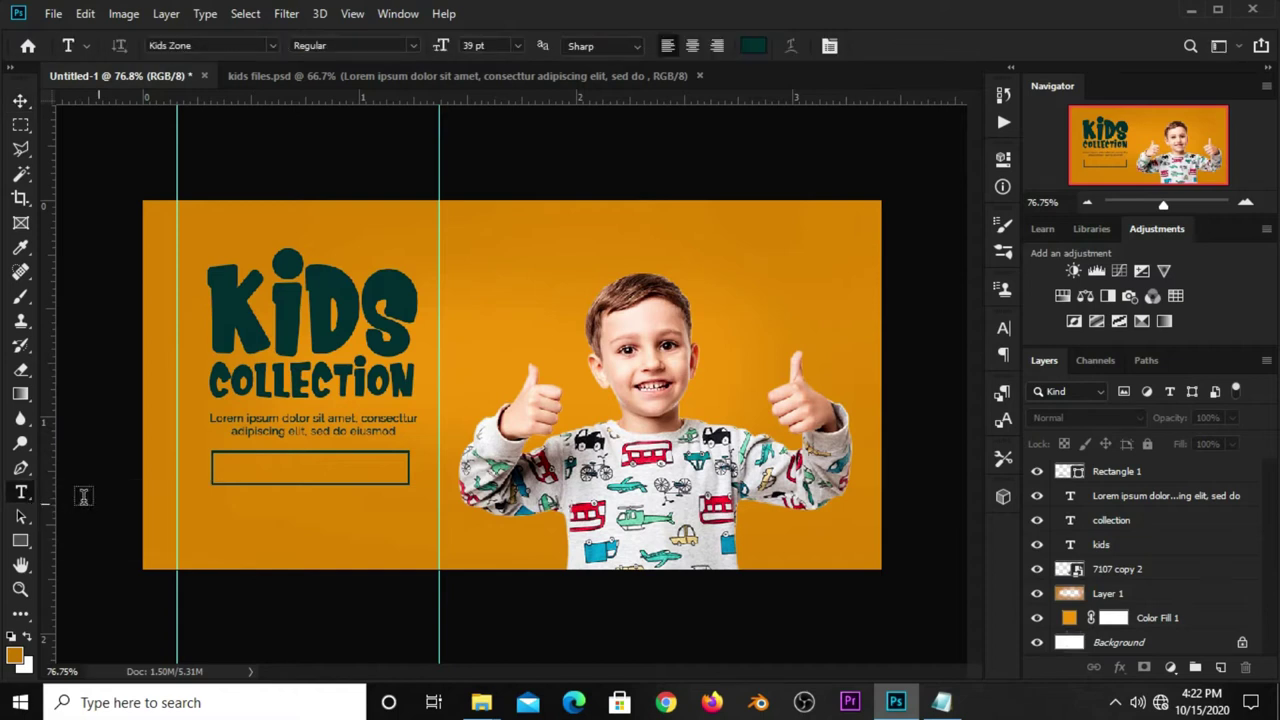
left_click(240, 516)
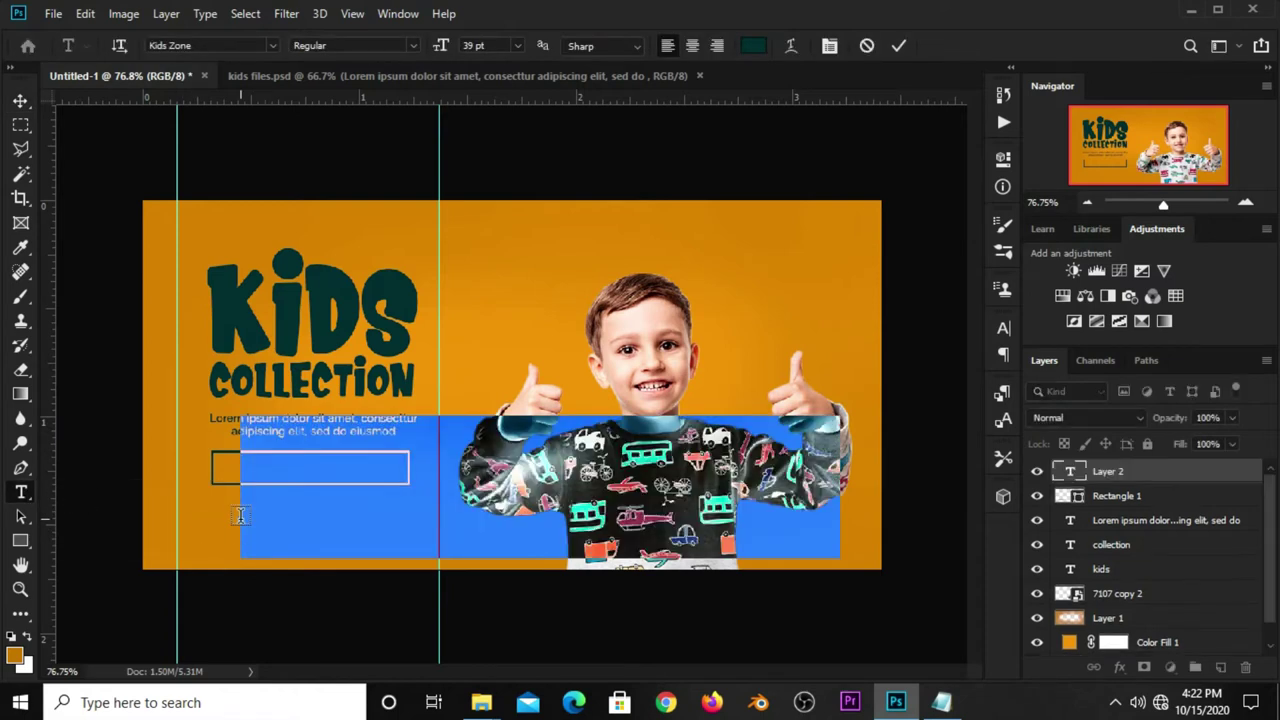
type("UP TO 60% OFF")
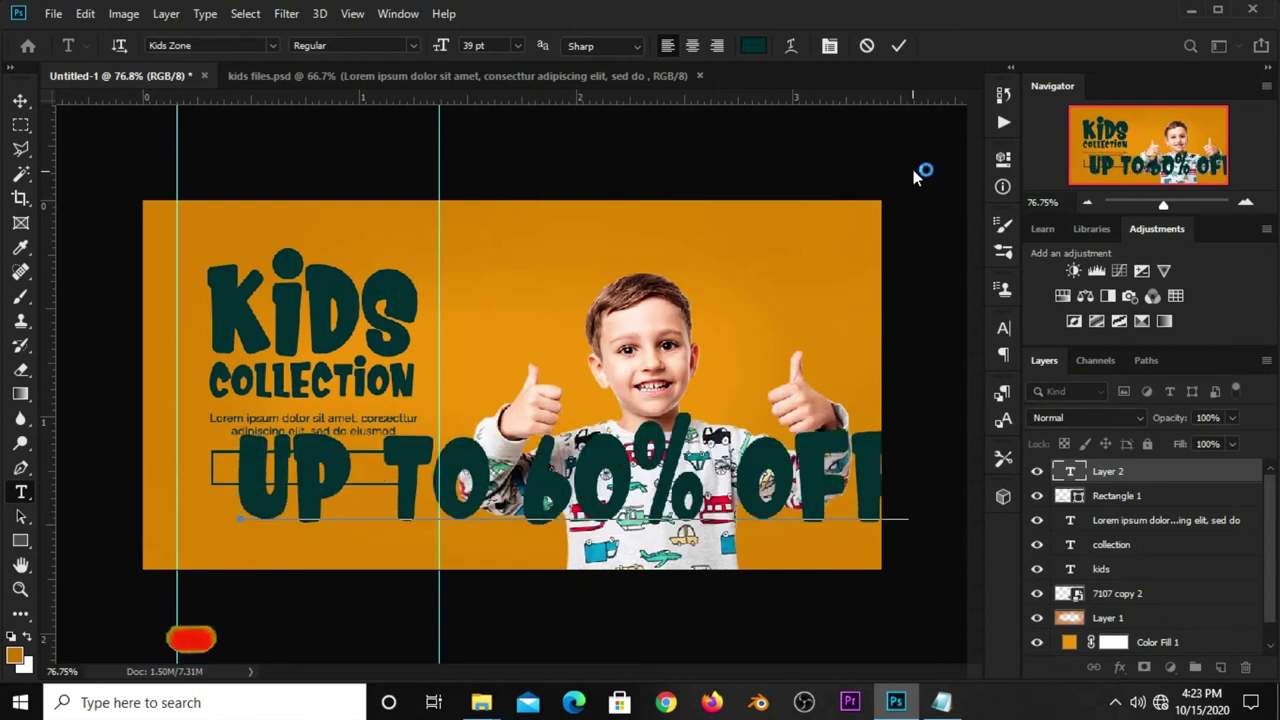
left_click(898, 45)
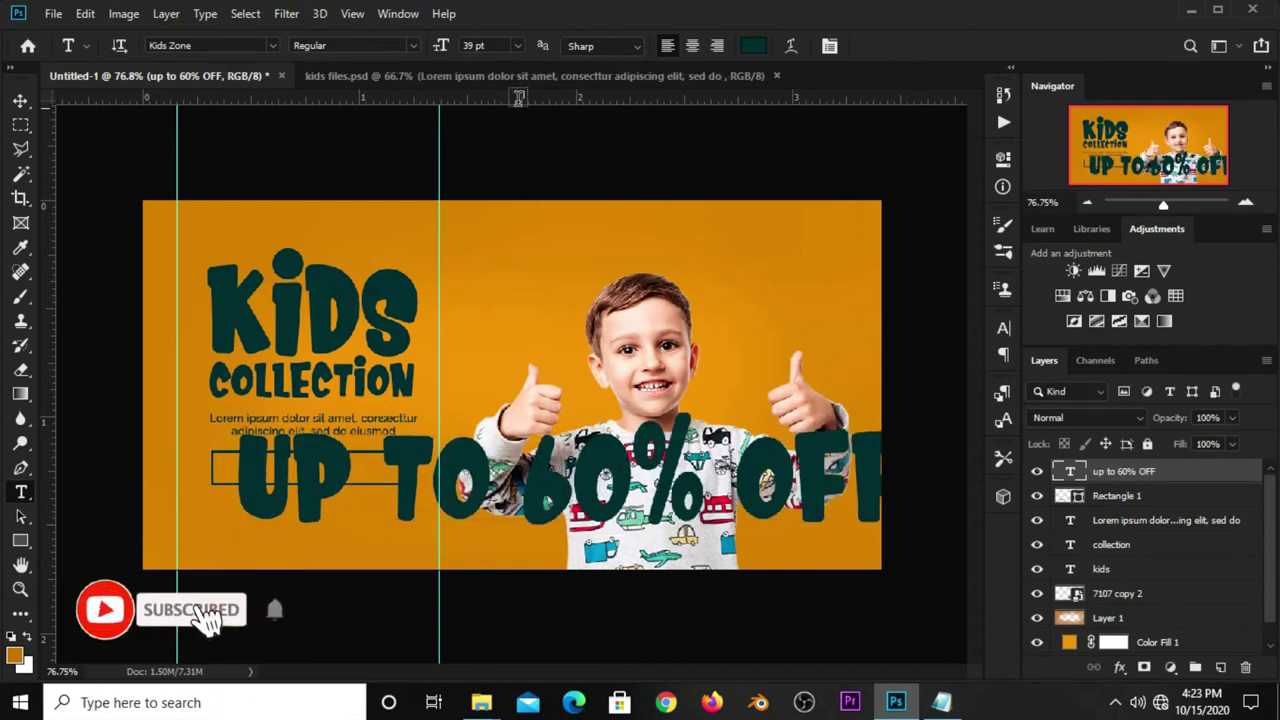
left_click(517, 46)
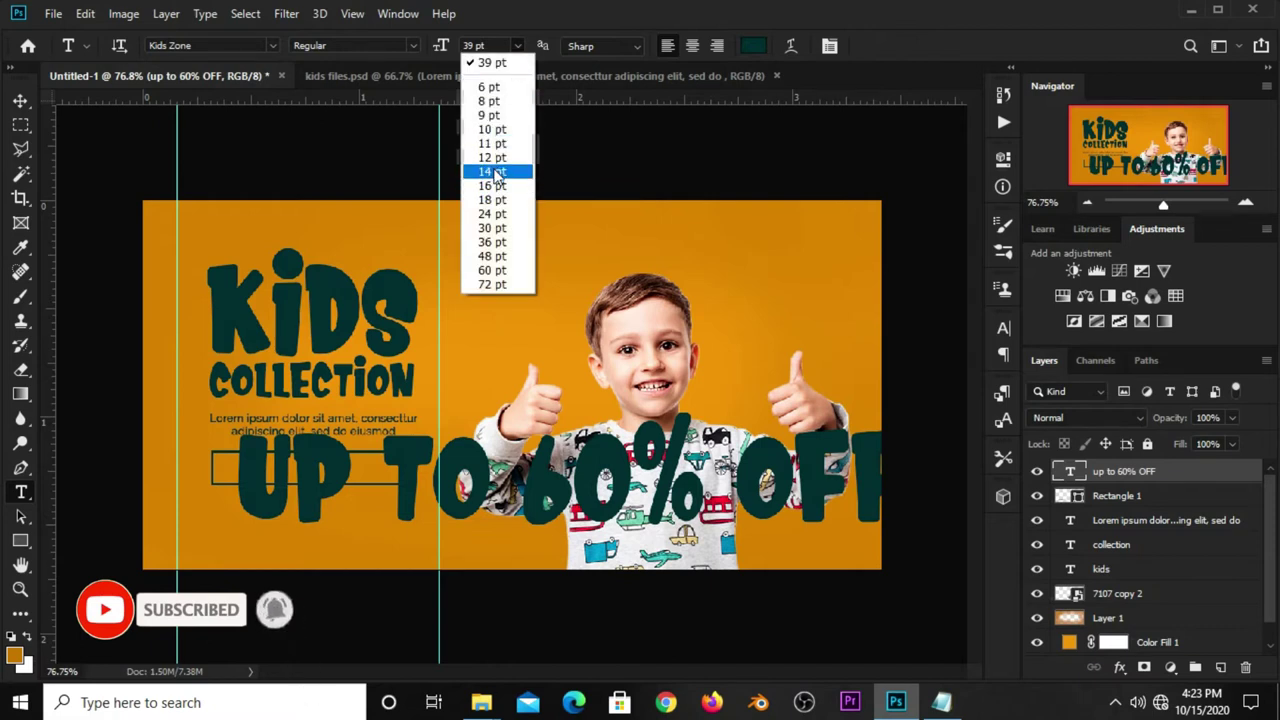
left_click(507, 54)
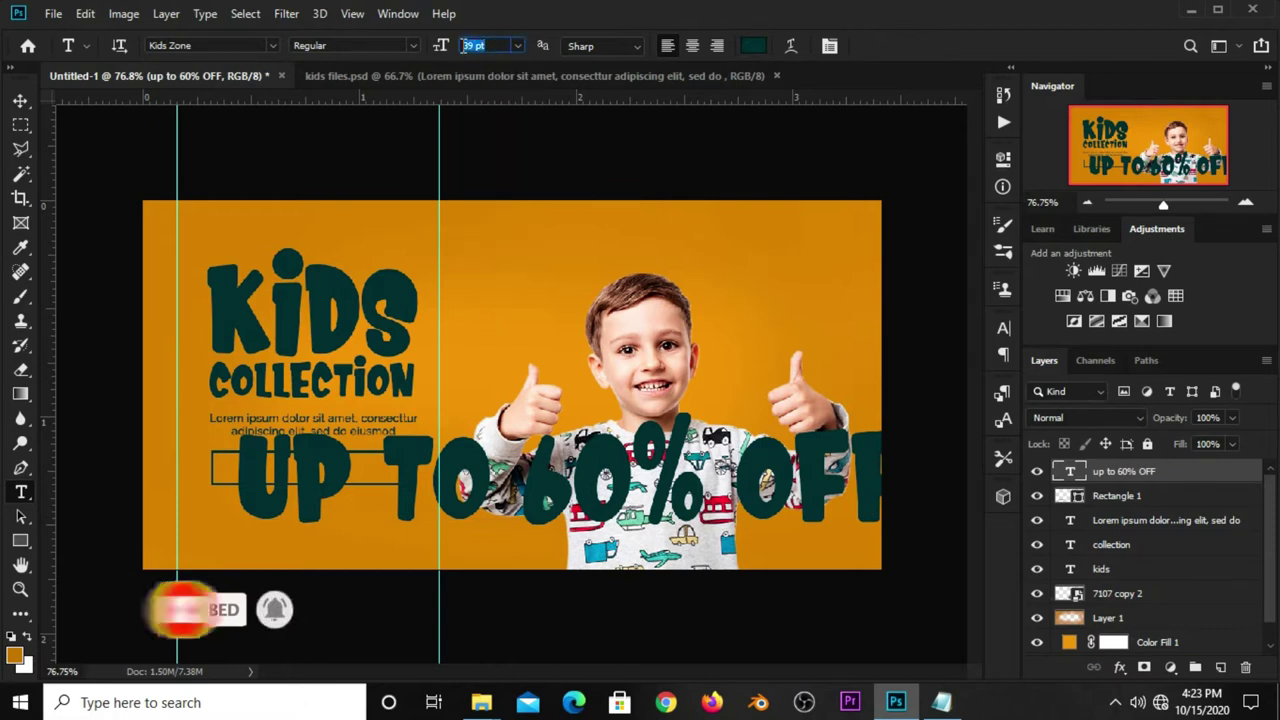
Step: Set the sale text to 15 pt Super Kids with All Caps
type("15")
key("Return")
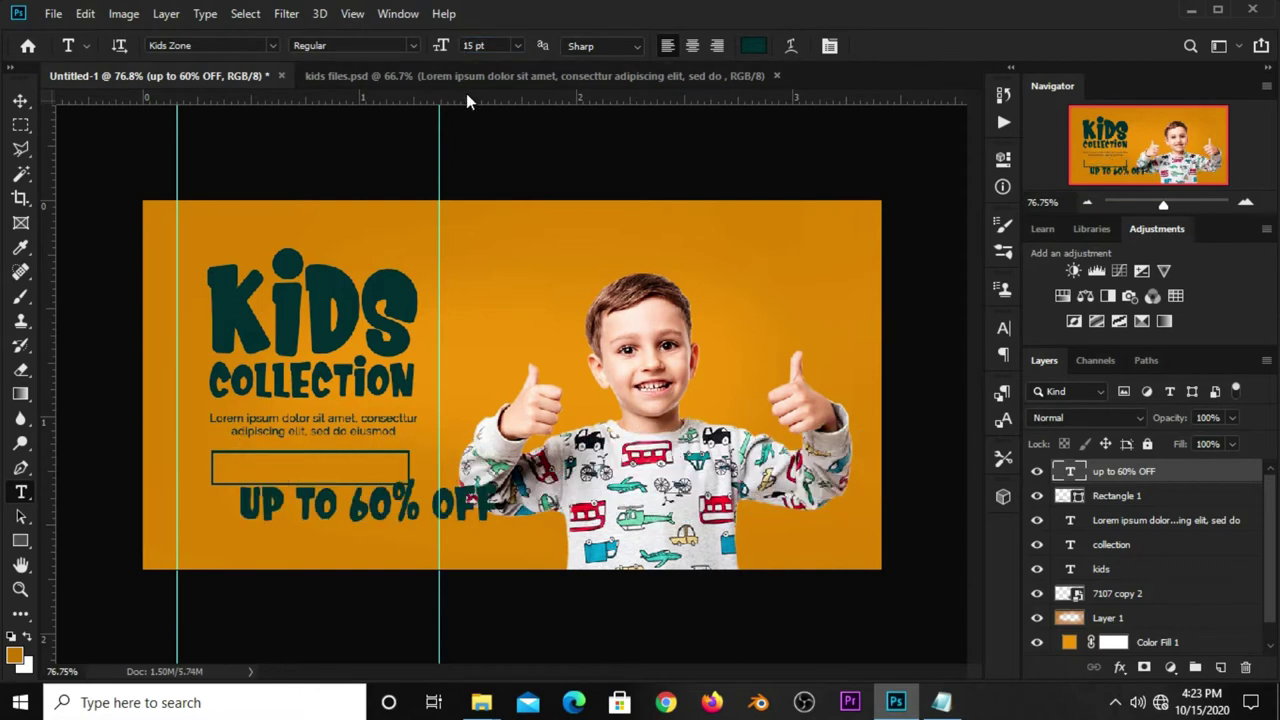
left_click(1003, 330)
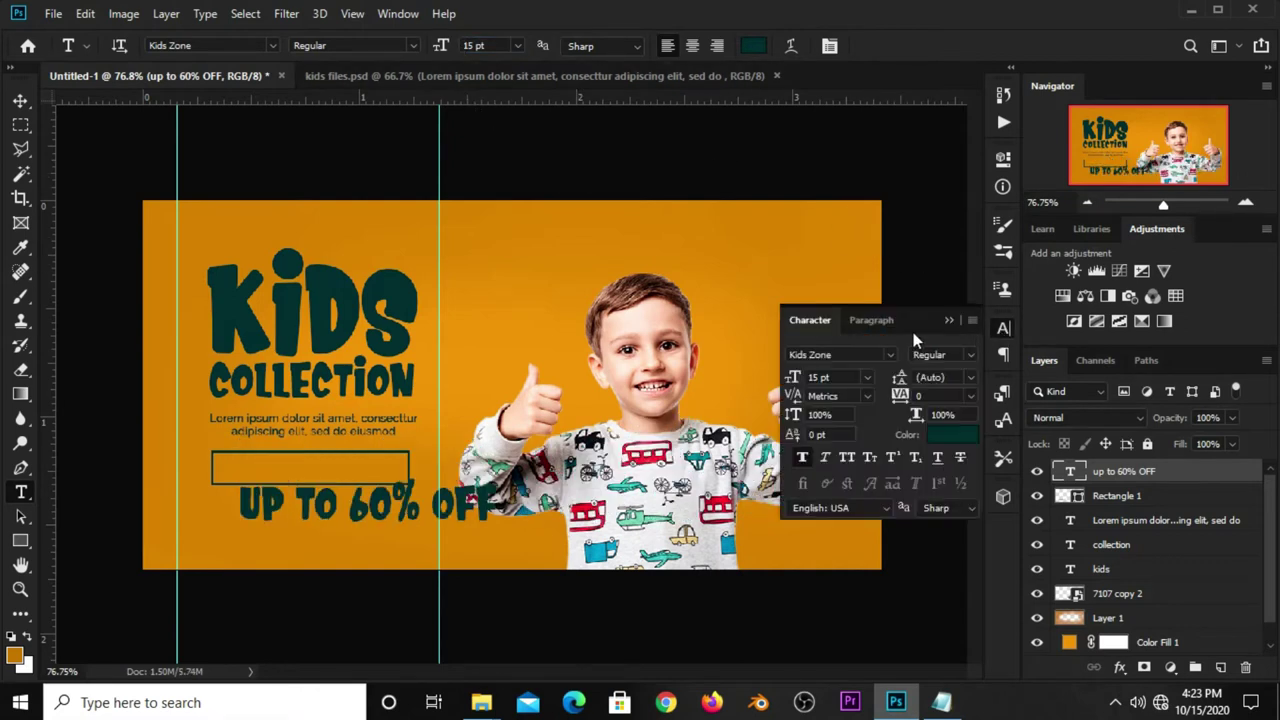
left_click(889, 354)
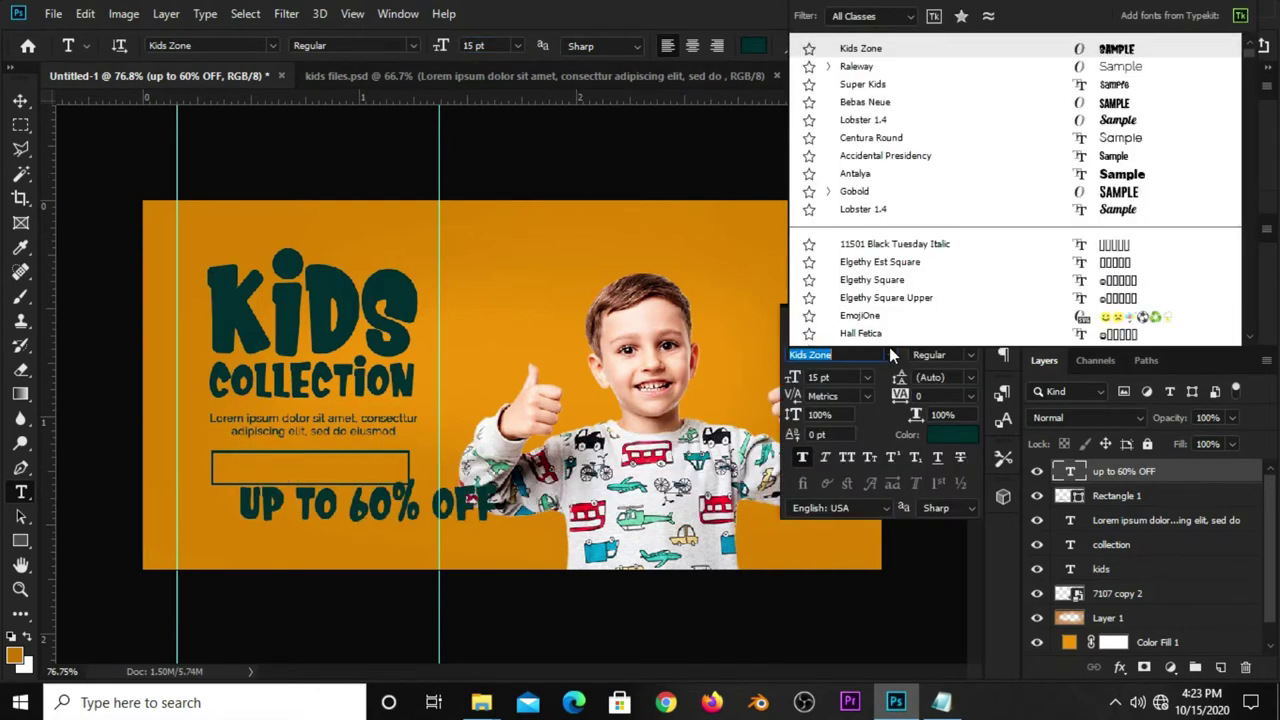
left_click(872, 86)
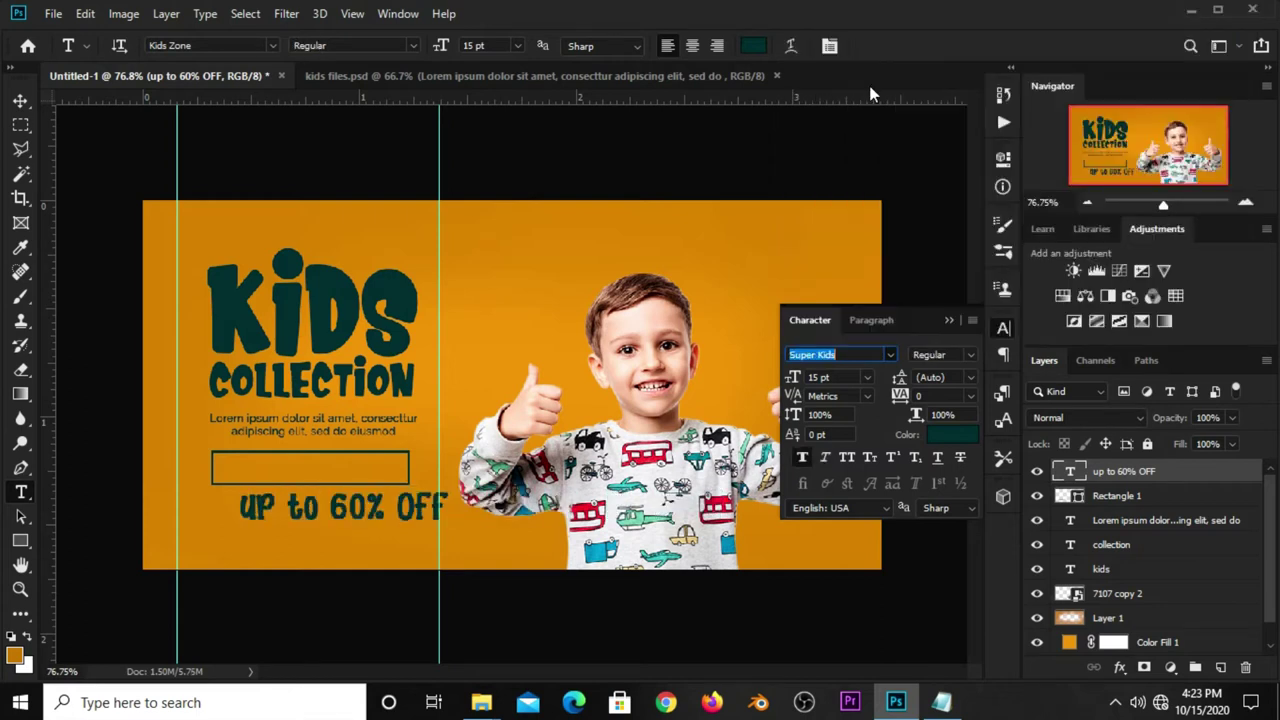
left_click(849, 462)
left_click(950, 321)
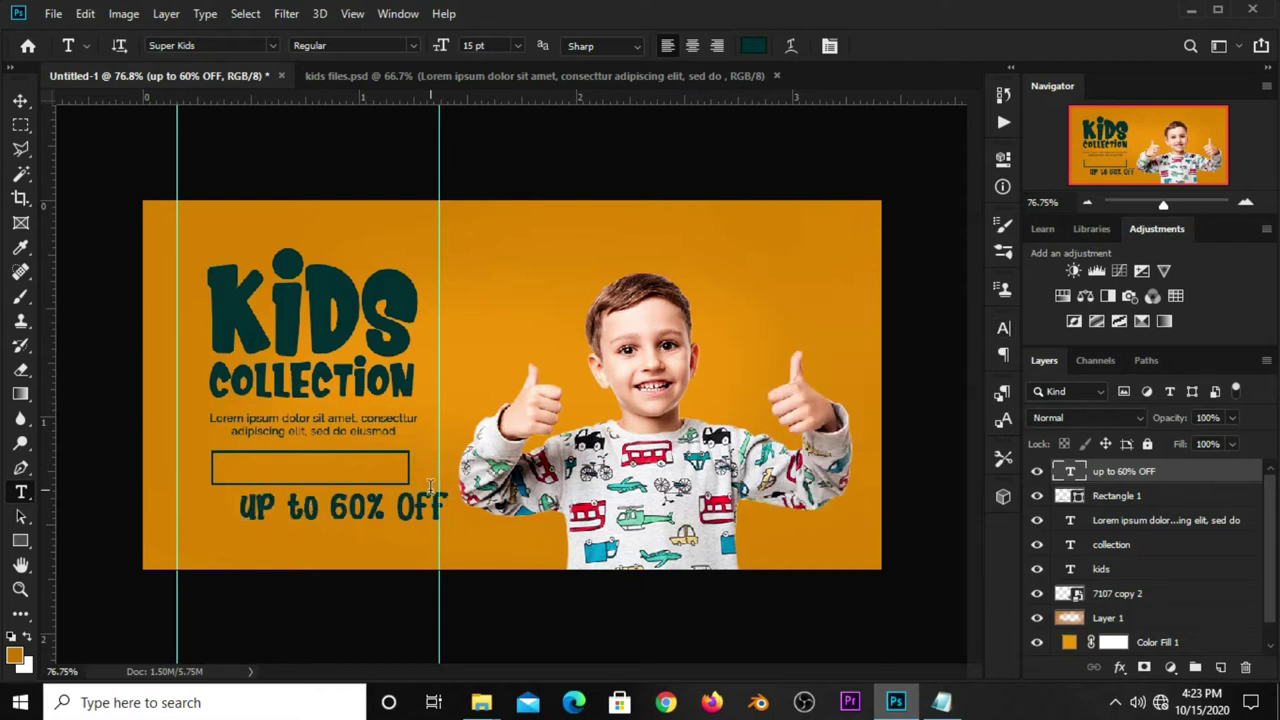
Step: Re-apply All Caps and move the text into the outlined box
key("v")
left_click(1002, 329)
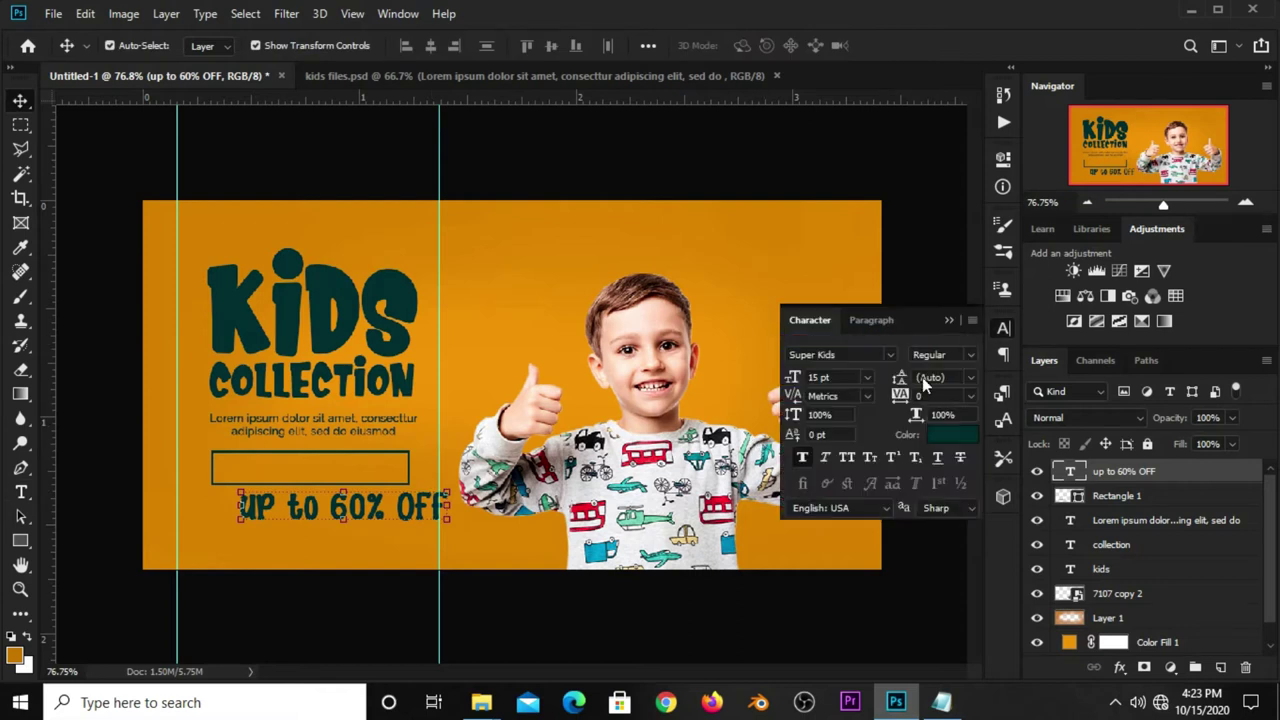
left_click(847, 457)
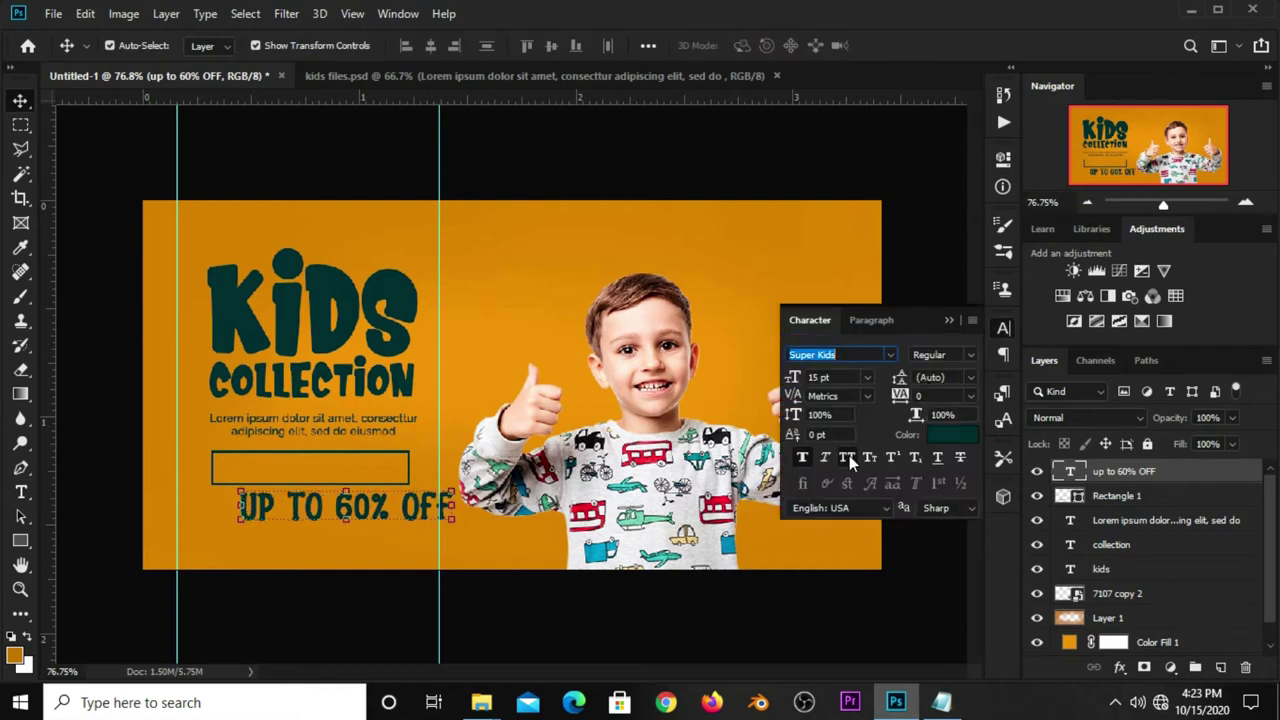
left_click(949, 321)
mouse_move(441, 487)
left_mouse_down()
mouse_move(356, 481)
mouse_move(401, 481)
left_mouse_up()
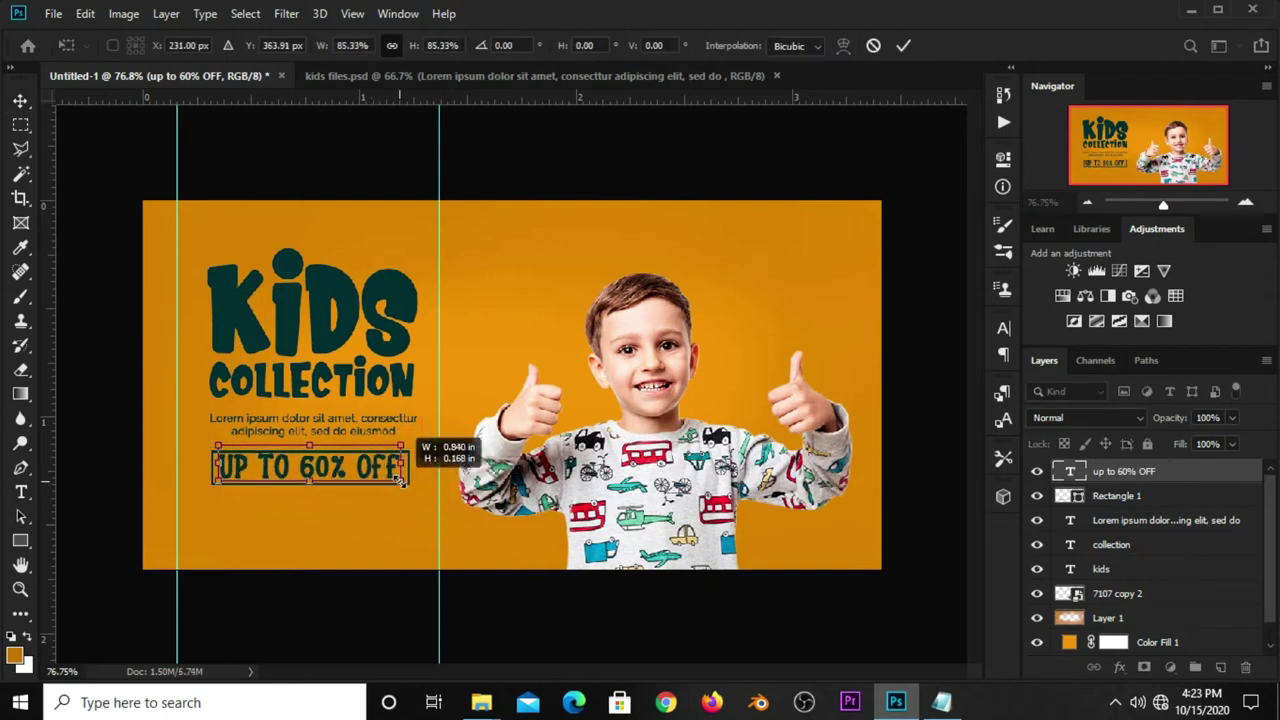
key("Return")
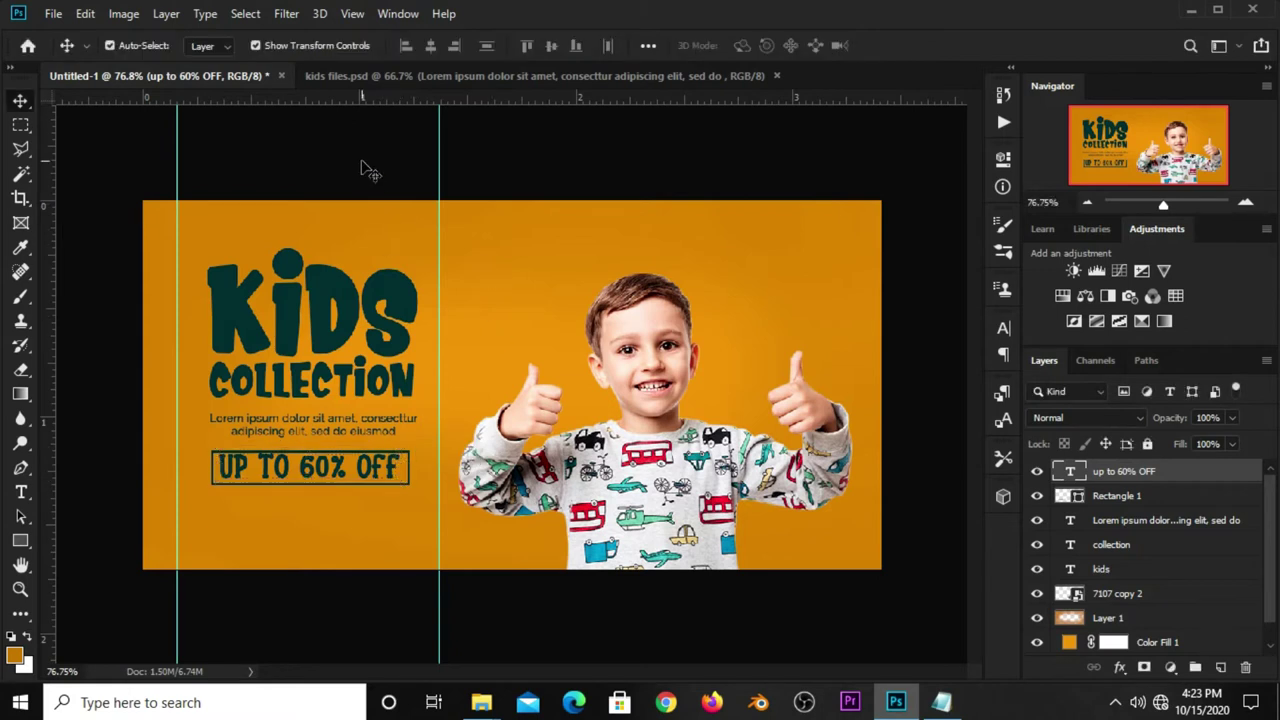
Step: Scale the UP TO 60% OFF text slightly with Free Transform to fit the box
left_click(365, 170)
left_click(372, 467)
key("ctrl+t")
left_click_drag(214, 444, 223, 455)
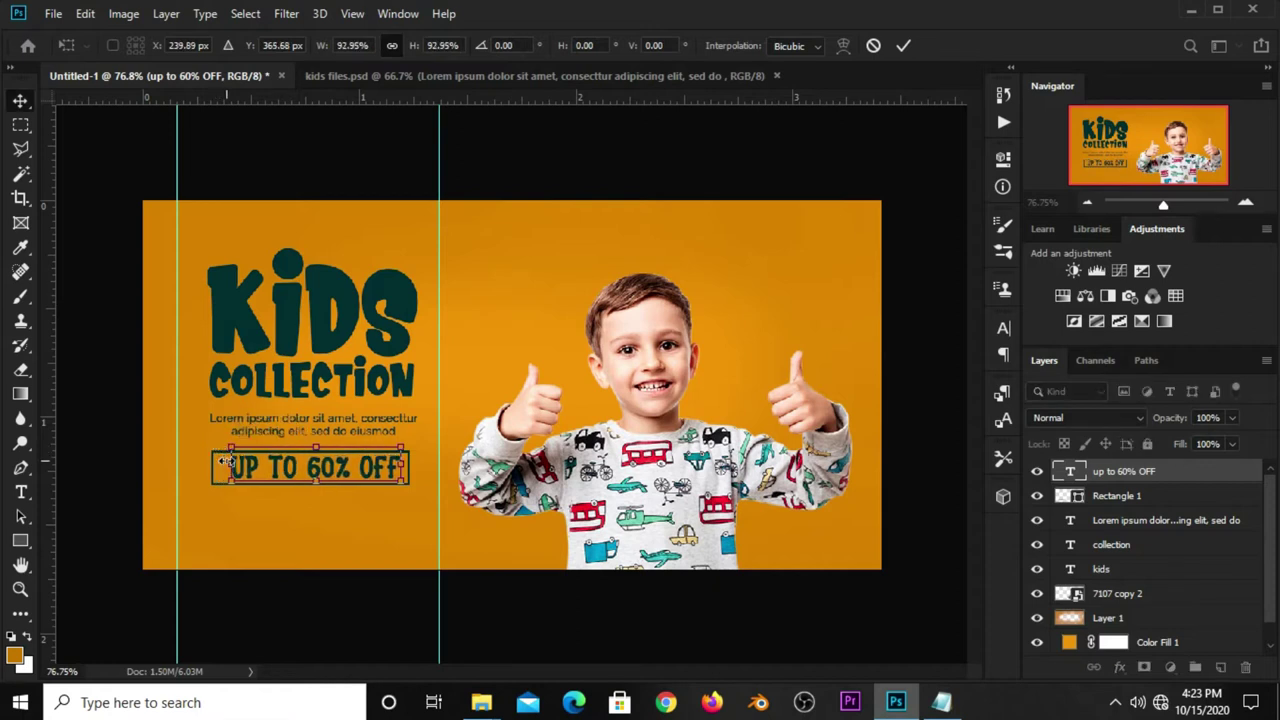
key("Return")
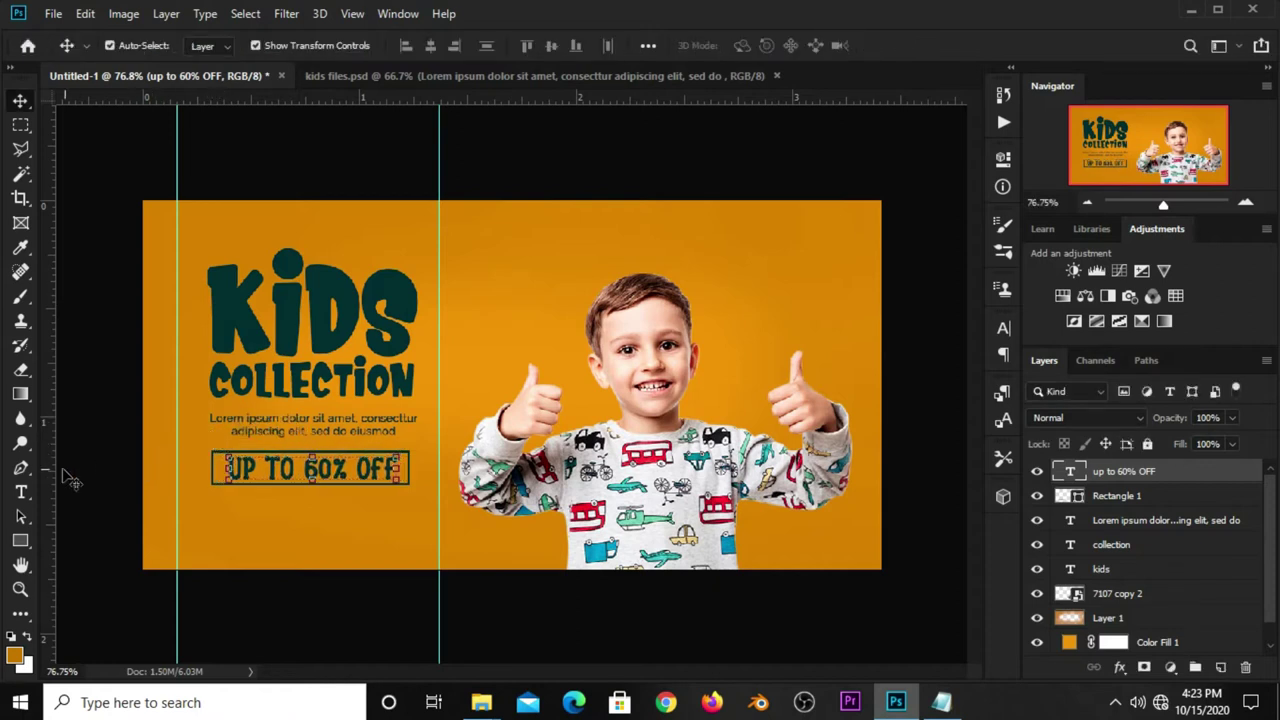
left_click(103, 480)
left_click(288, 478)
left_click(110, 500)
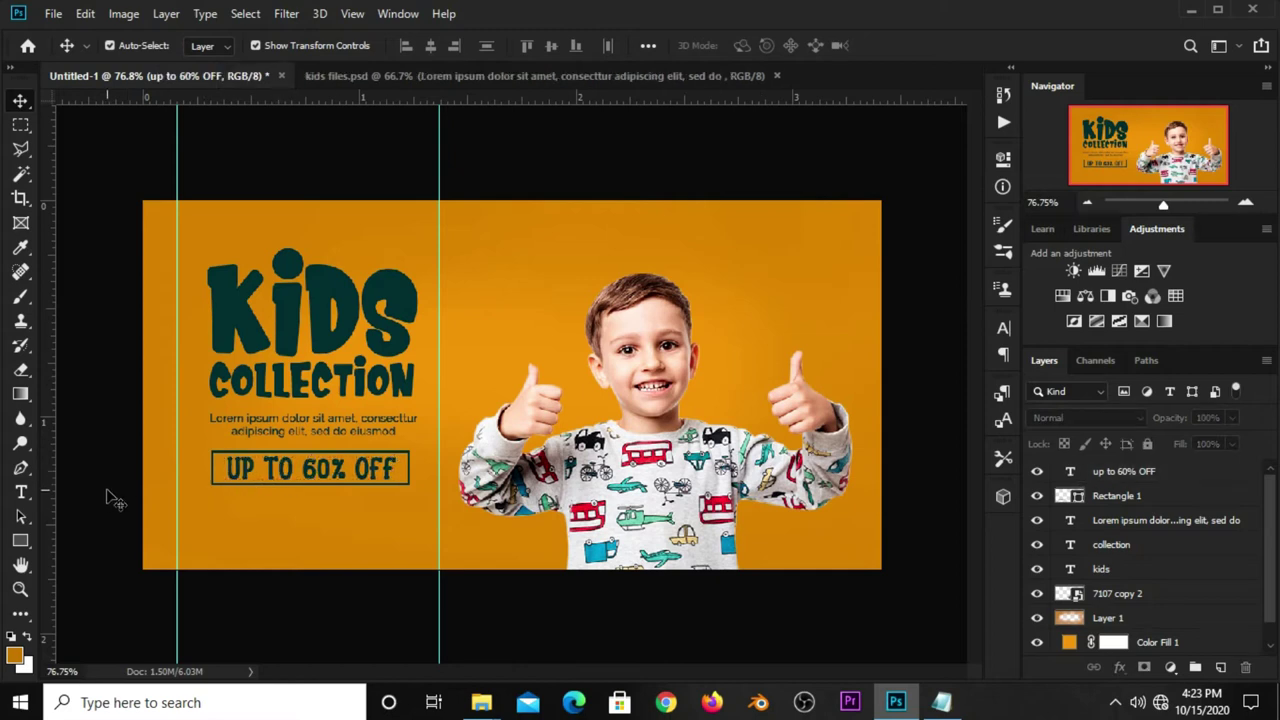
Step: Draw a rectangle below the sale box and fill it dark teal
right_click(12, 541)
left_click(73, 535)
left_click_drag(248, 512, 370, 545)
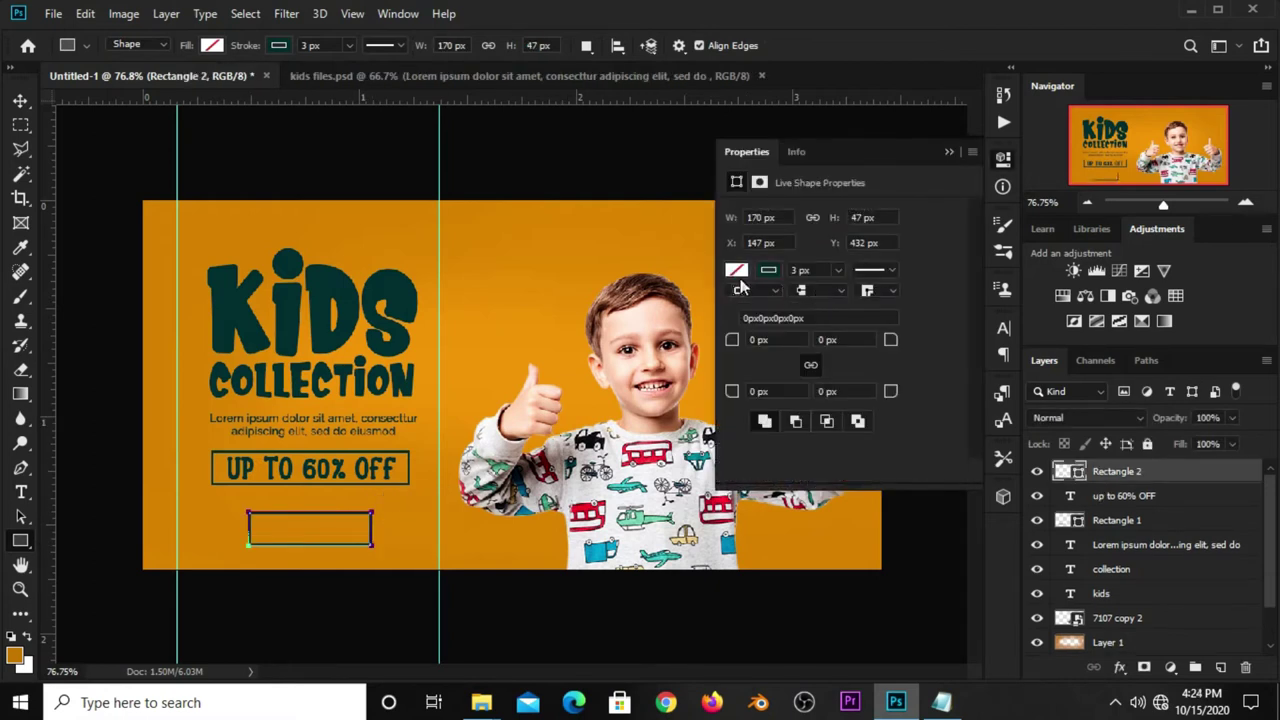
left_click(737, 271)
left_click(738, 369)
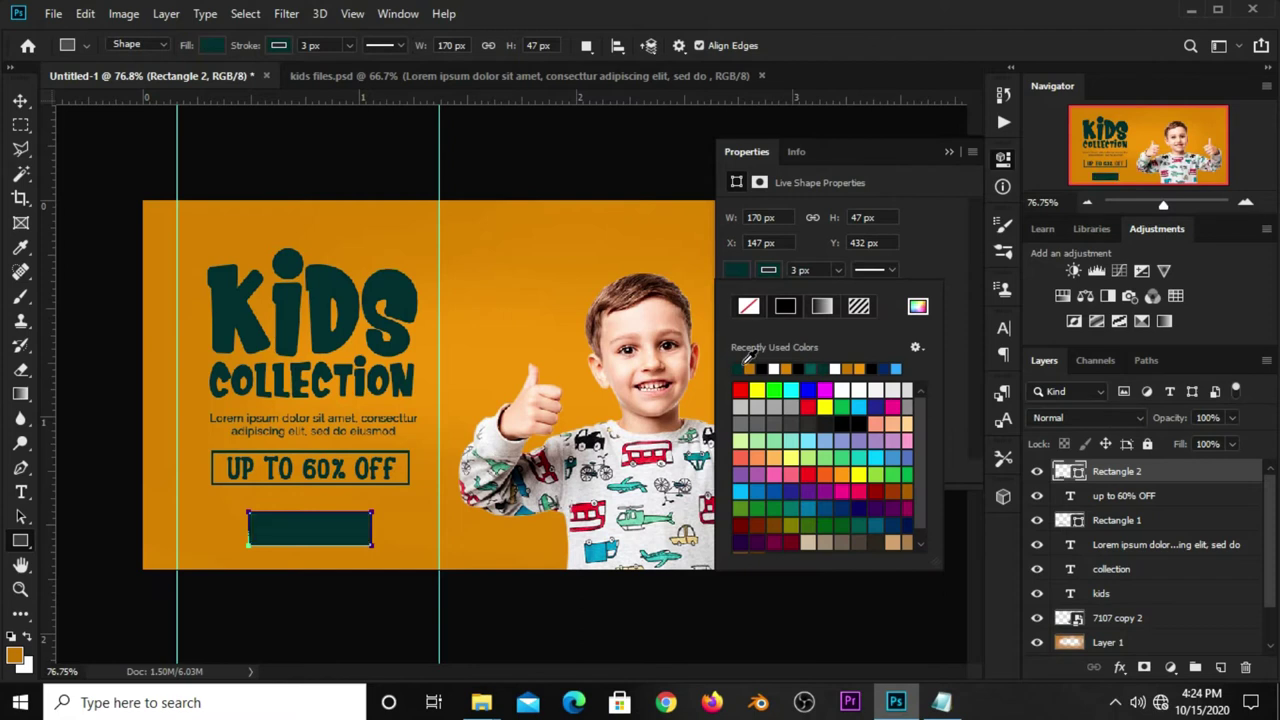
left_click(921, 252)
Step: Round the rectangle's corners fully into a pill and nudge it into place
left_click_drag(888, 338, 935, 334)
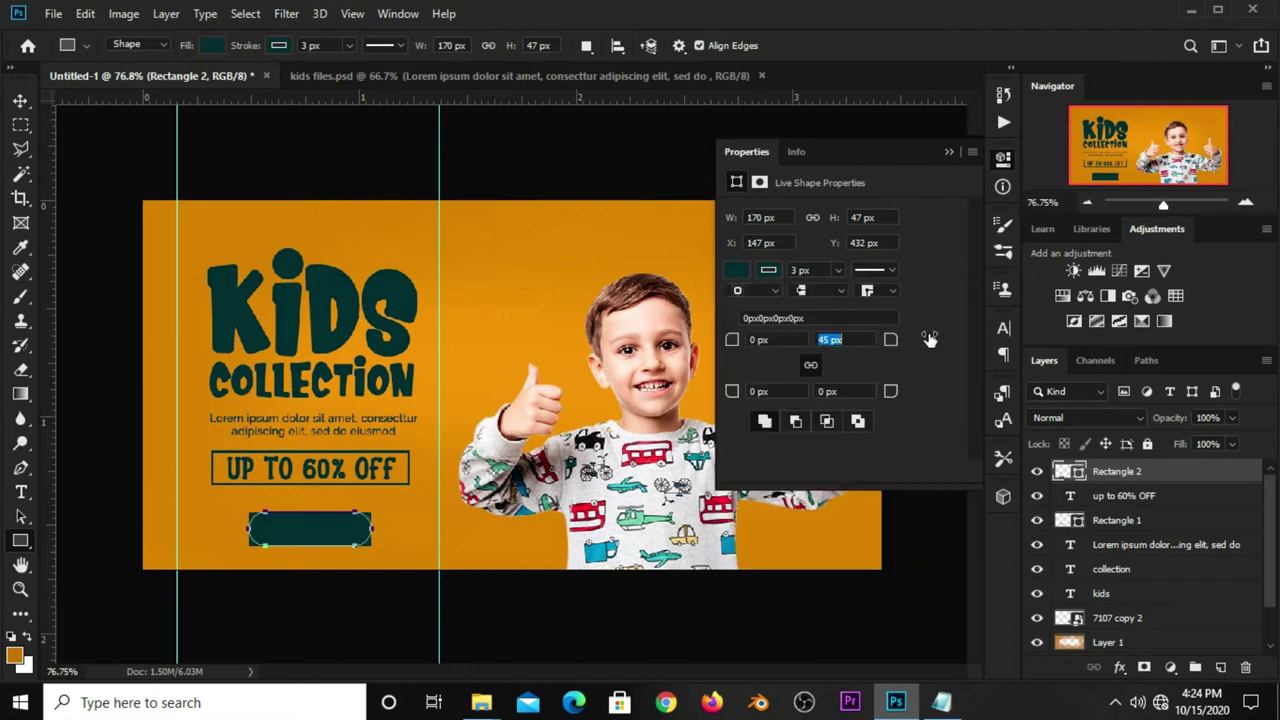
left_click(949, 155)
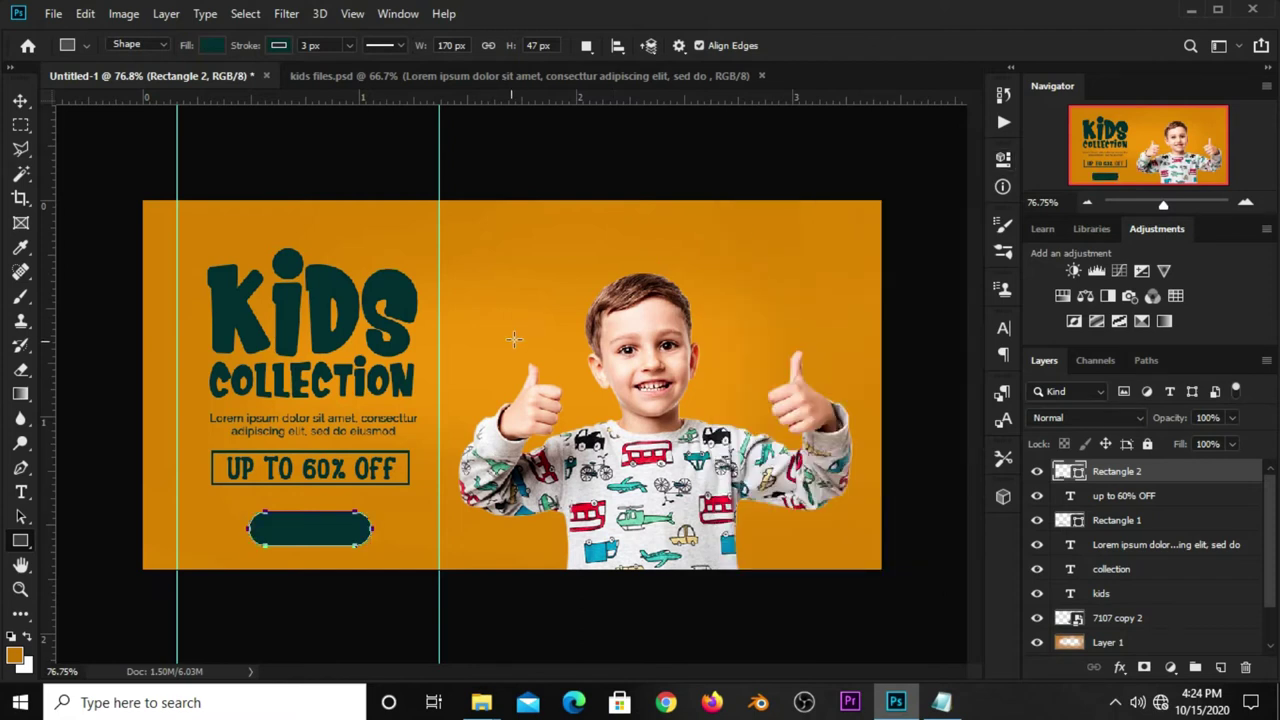
key("v")
left_click_drag(327, 538, 326, 538)
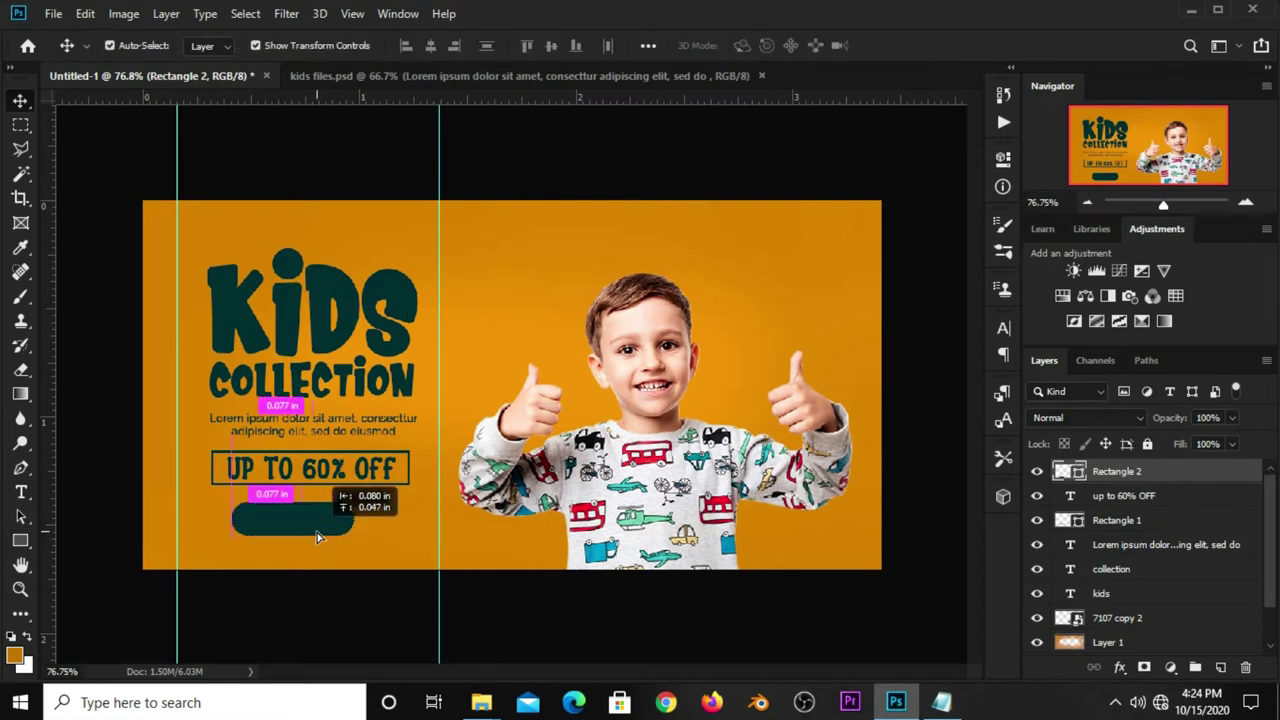
left_click(336, 605)
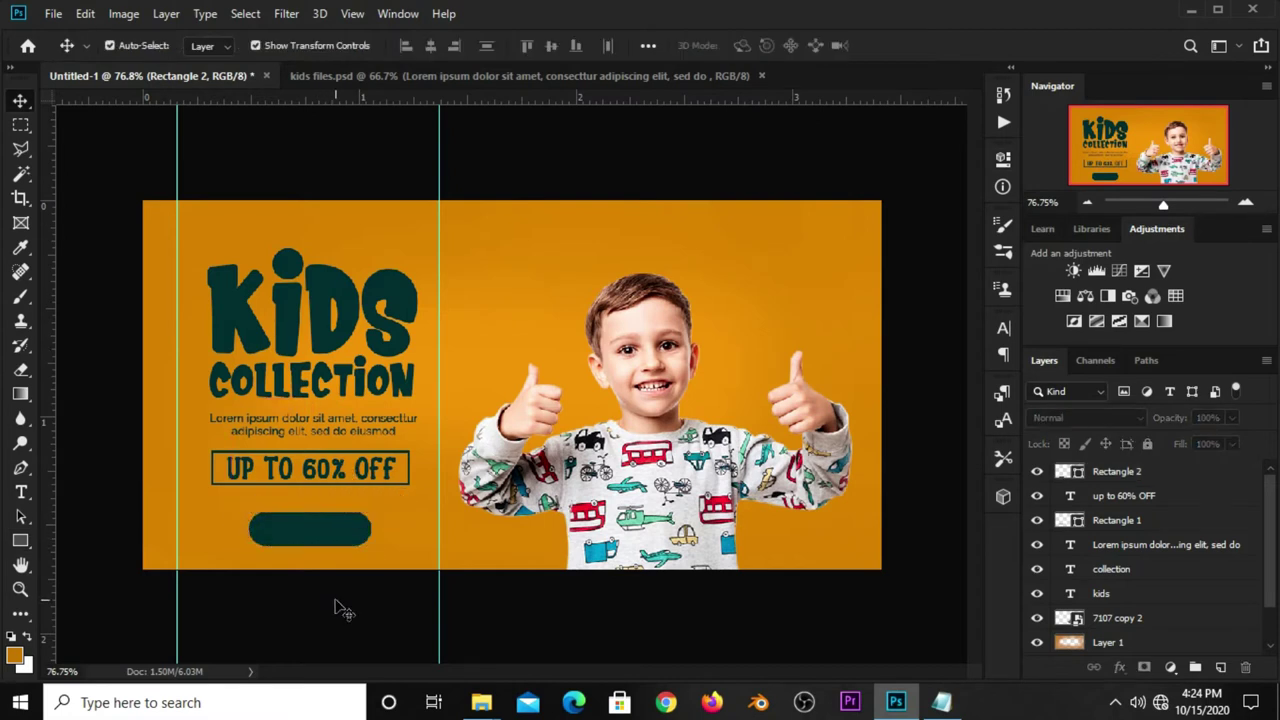
Step: Duplicate the UP TO 60% OFF text onto the button, layered above Rectangle 2
left_click(325, 478)
left_click_drag(299, 461, 292, 545)
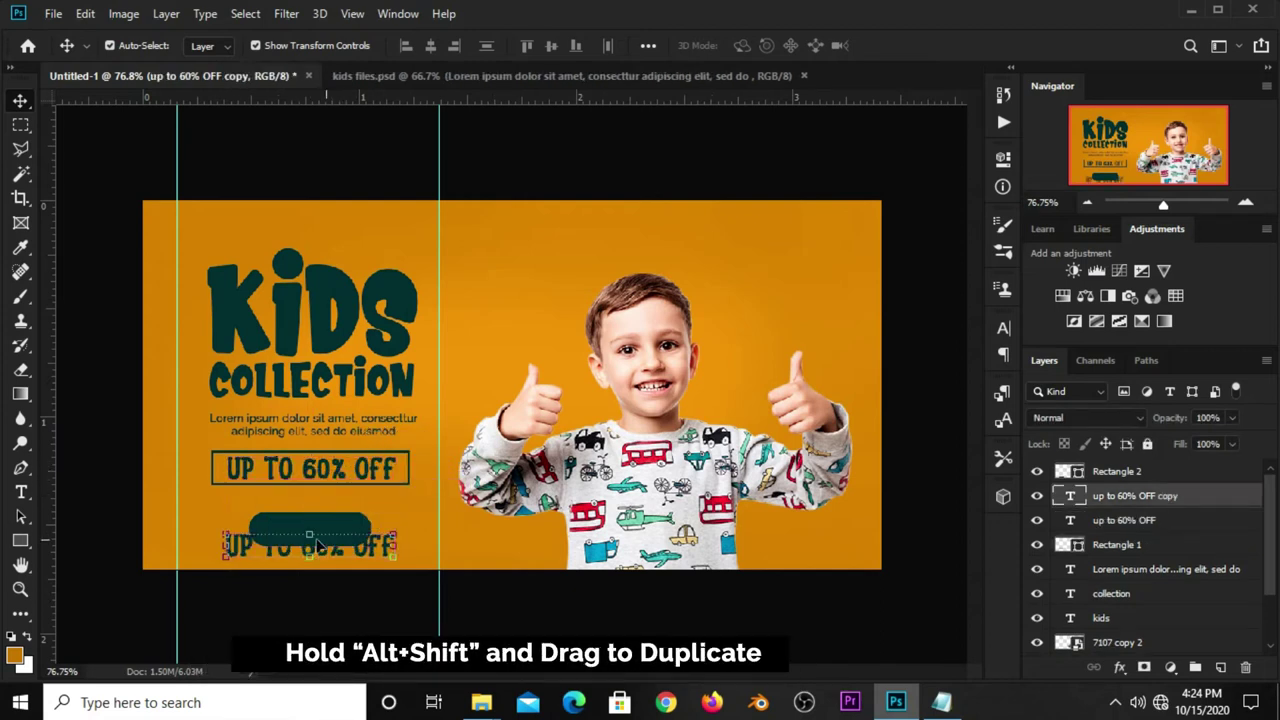
left_click_drag(1117, 503, 1115, 468)
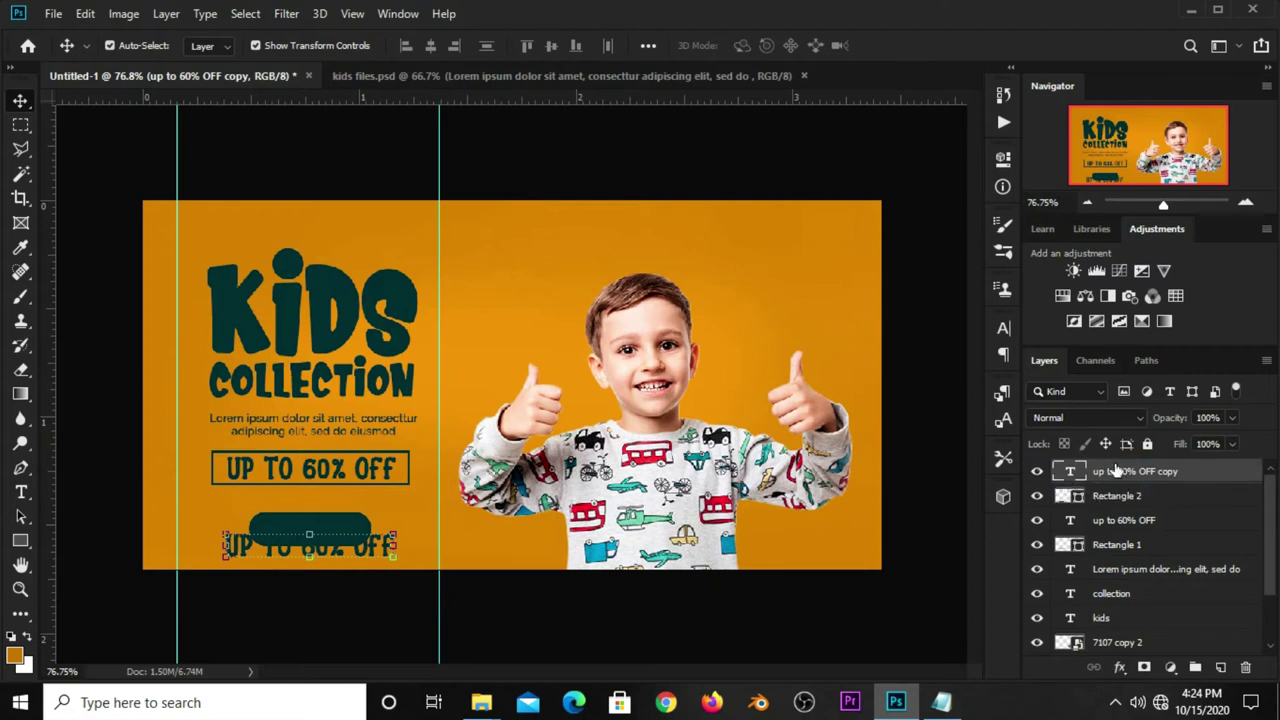
Step: Change the copied text's colour to white (ffffff)
left_click(1003, 327)
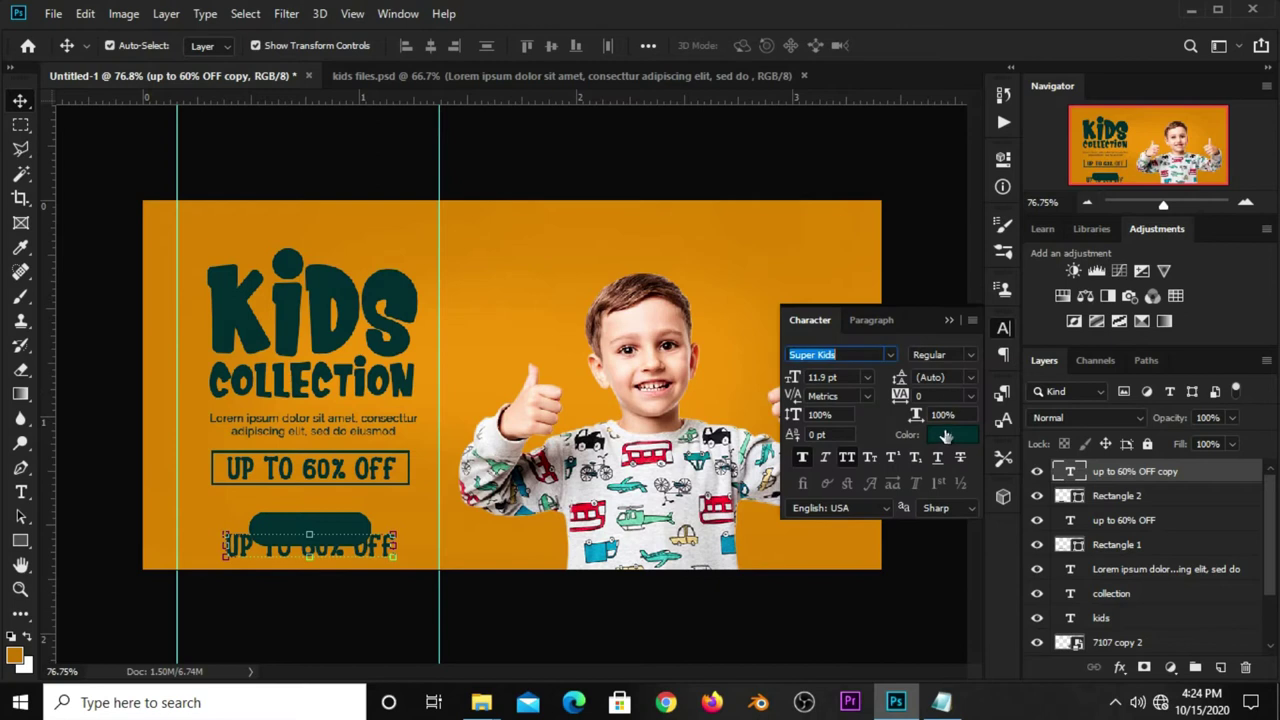
left_click(945, 436)
left_click_drag(528, 370, 486, 352)
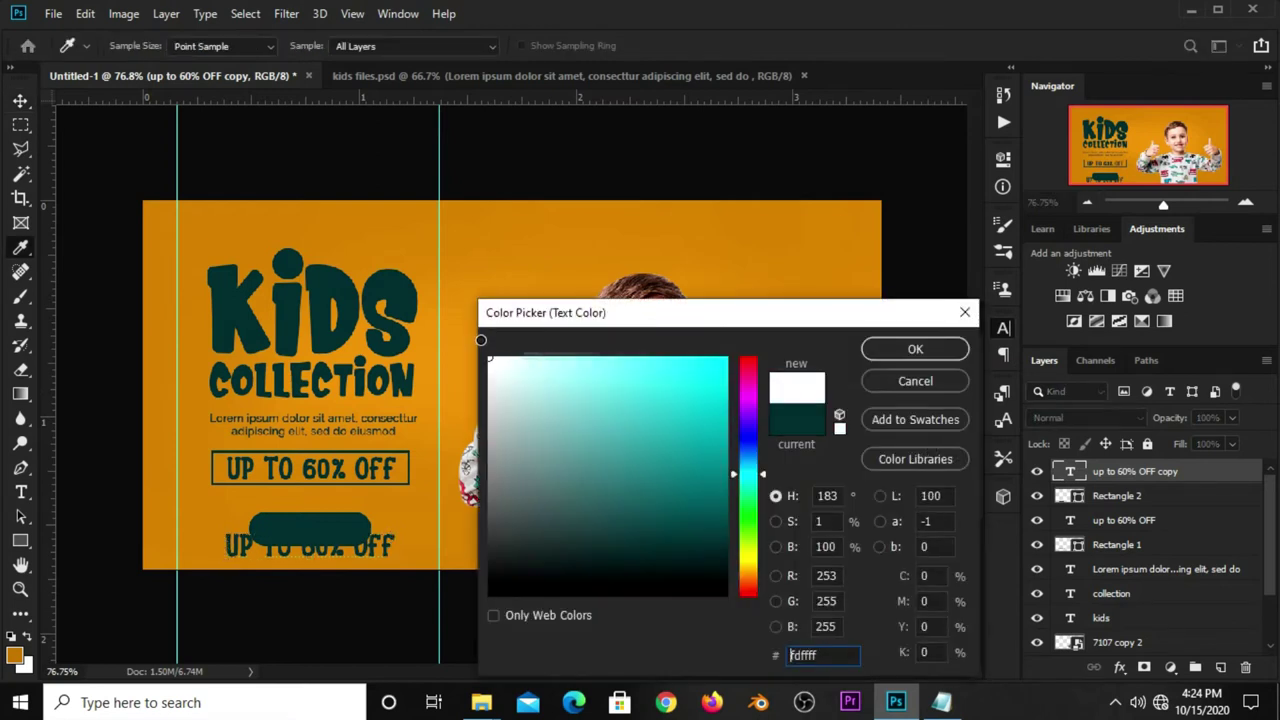
left_click(873, 350)
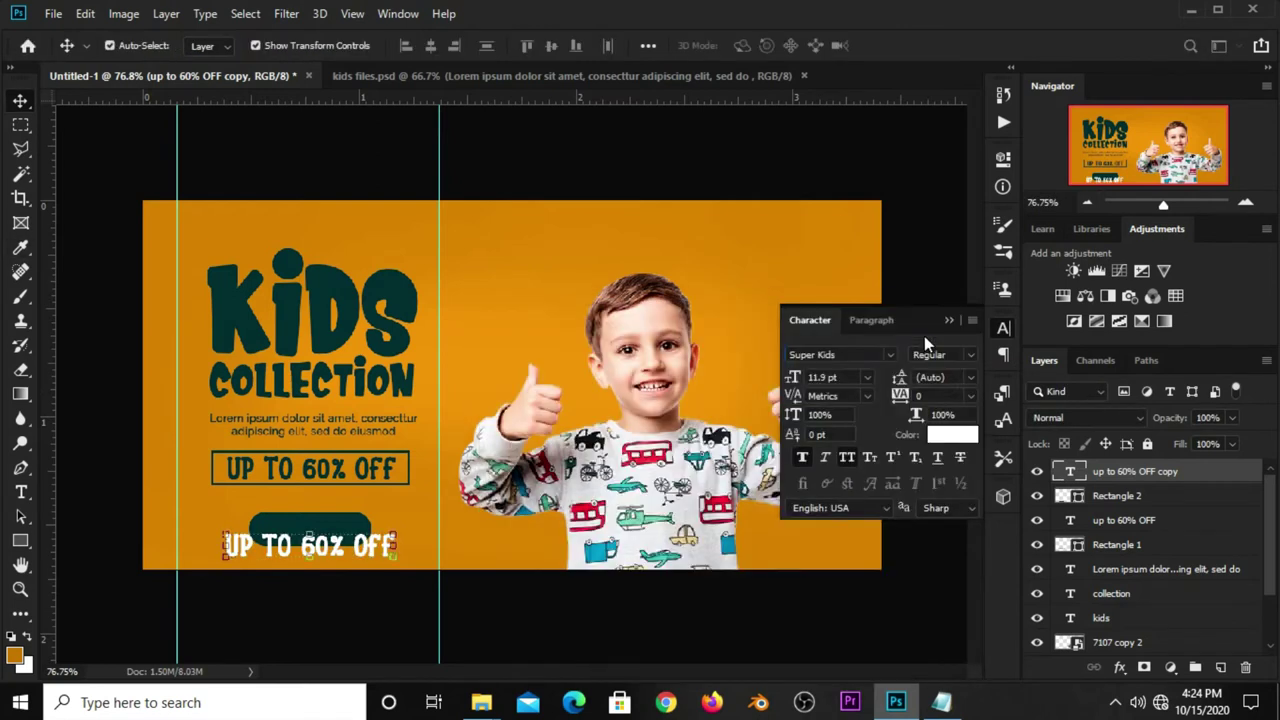
left_click(951, 321)
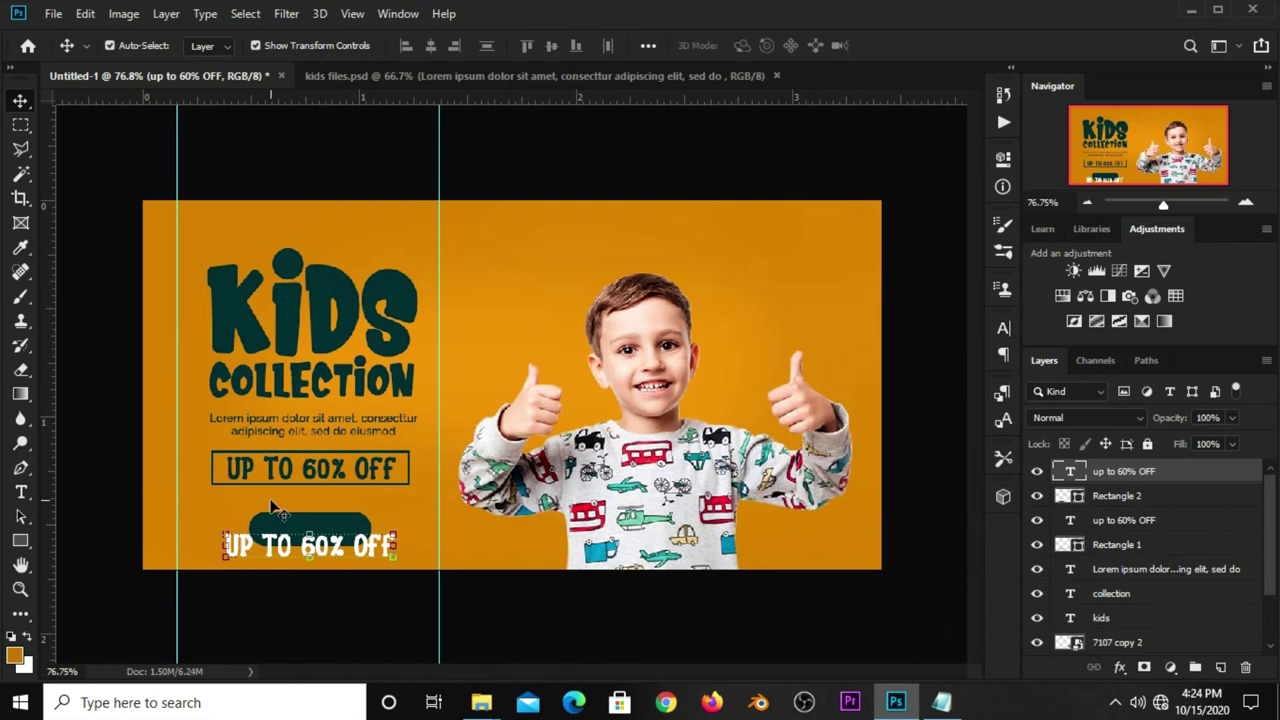
Step: Replace the copied text's wording with SHOP NOW
key("t")
left_click(282, 544)
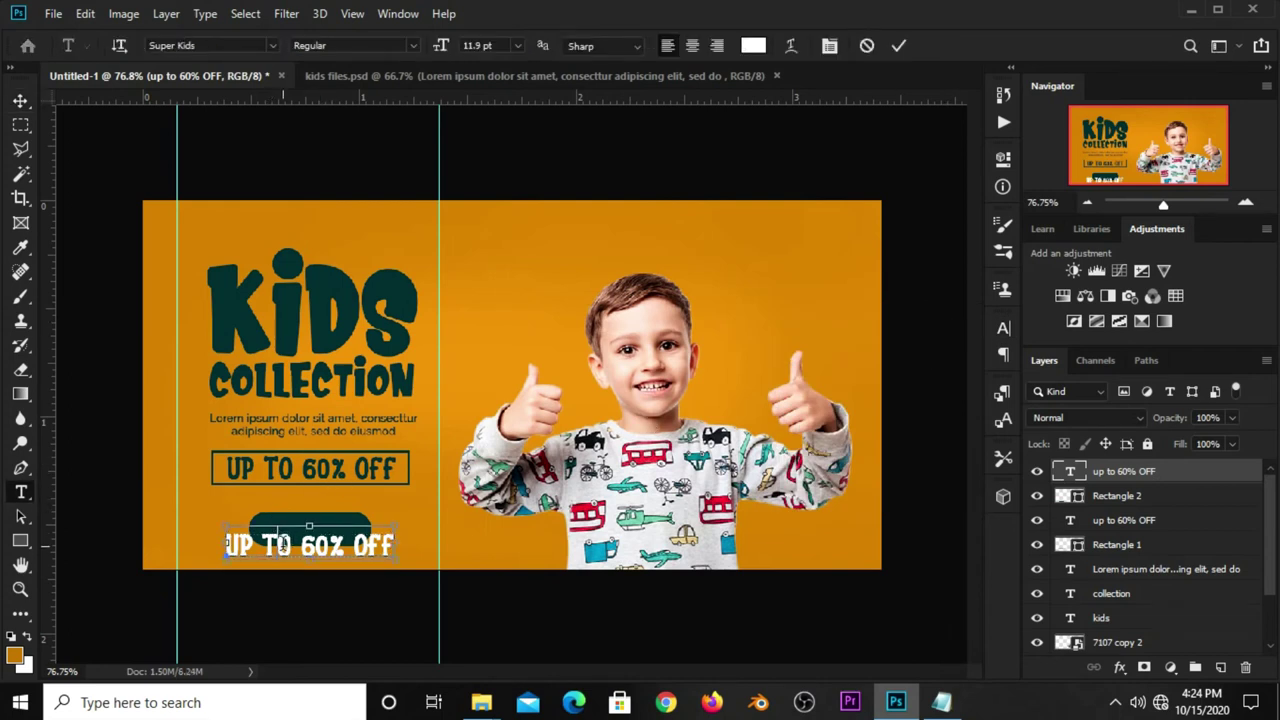
key("ctrl+a")
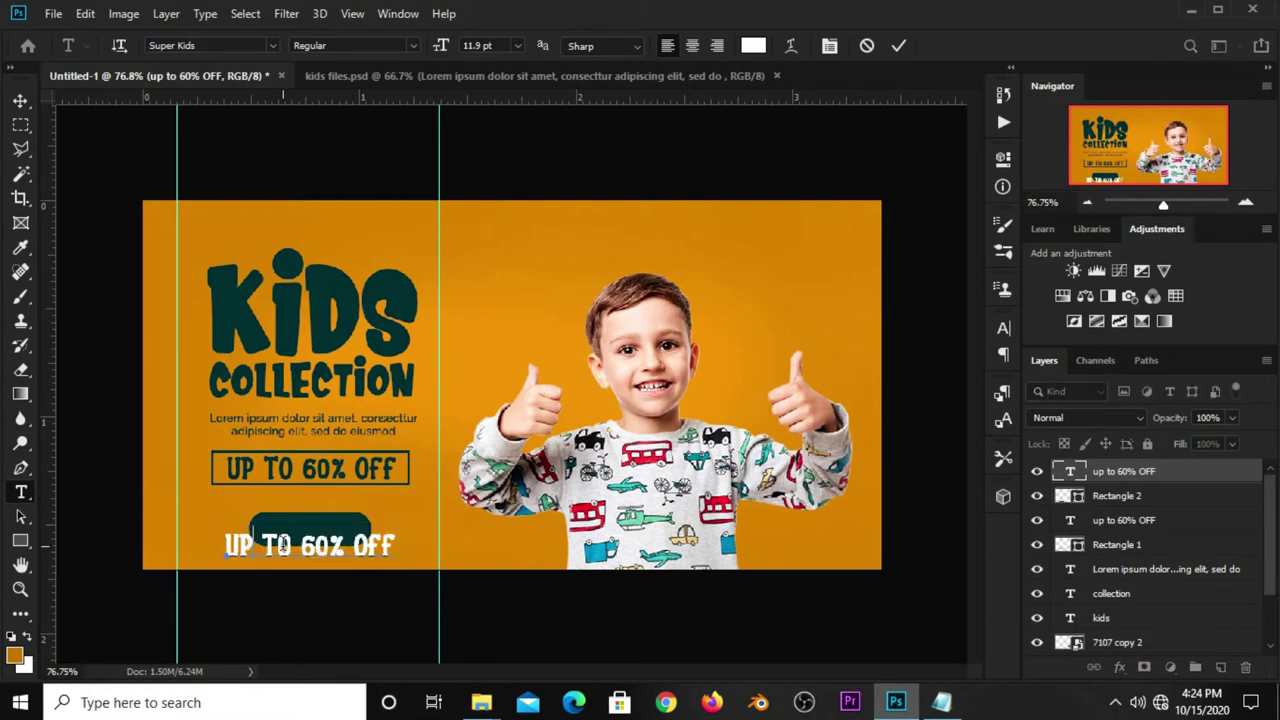
type("SHOP")
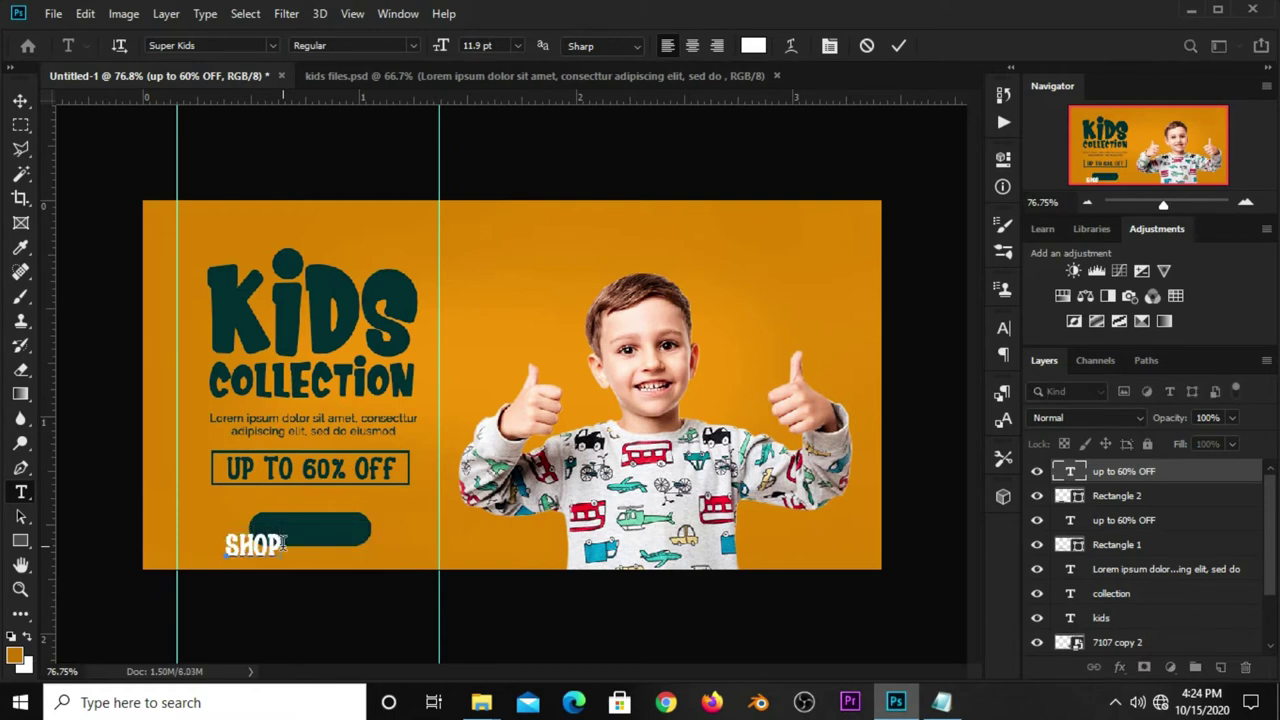
type(" NOW")
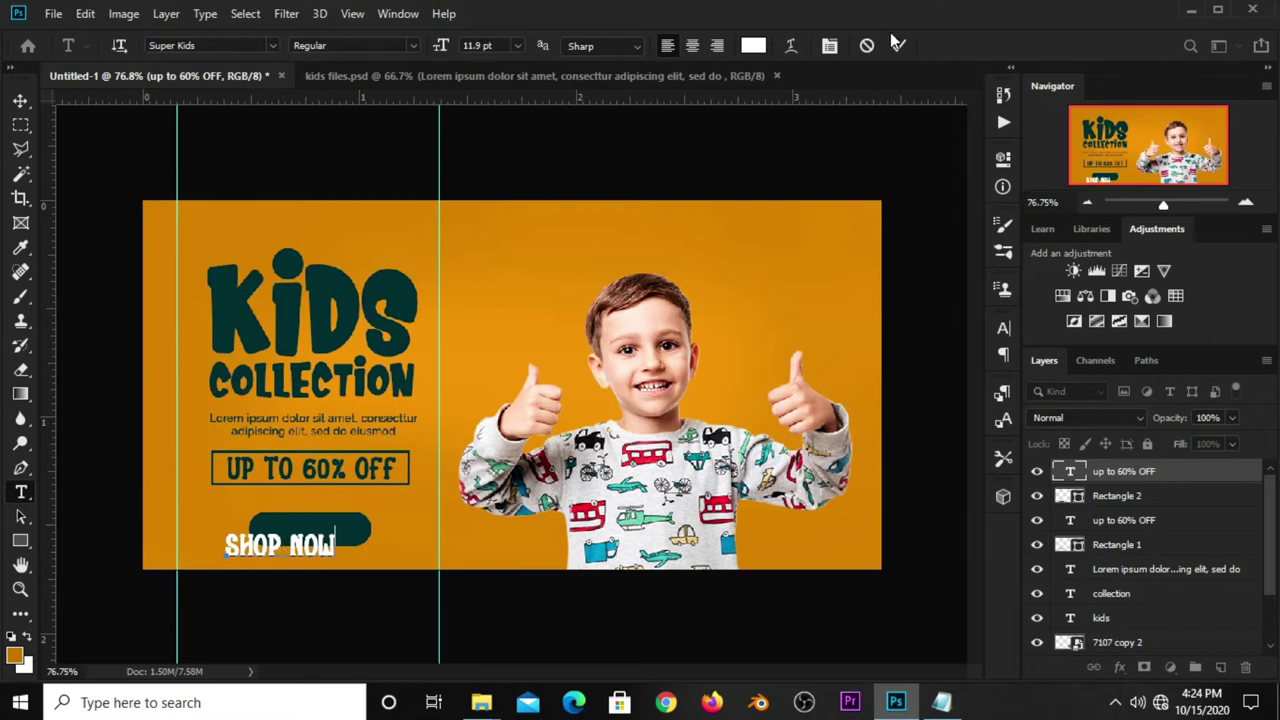
Step: Scale and move the SHOP NOW text to sit on the dark button
left_click(302, 376)
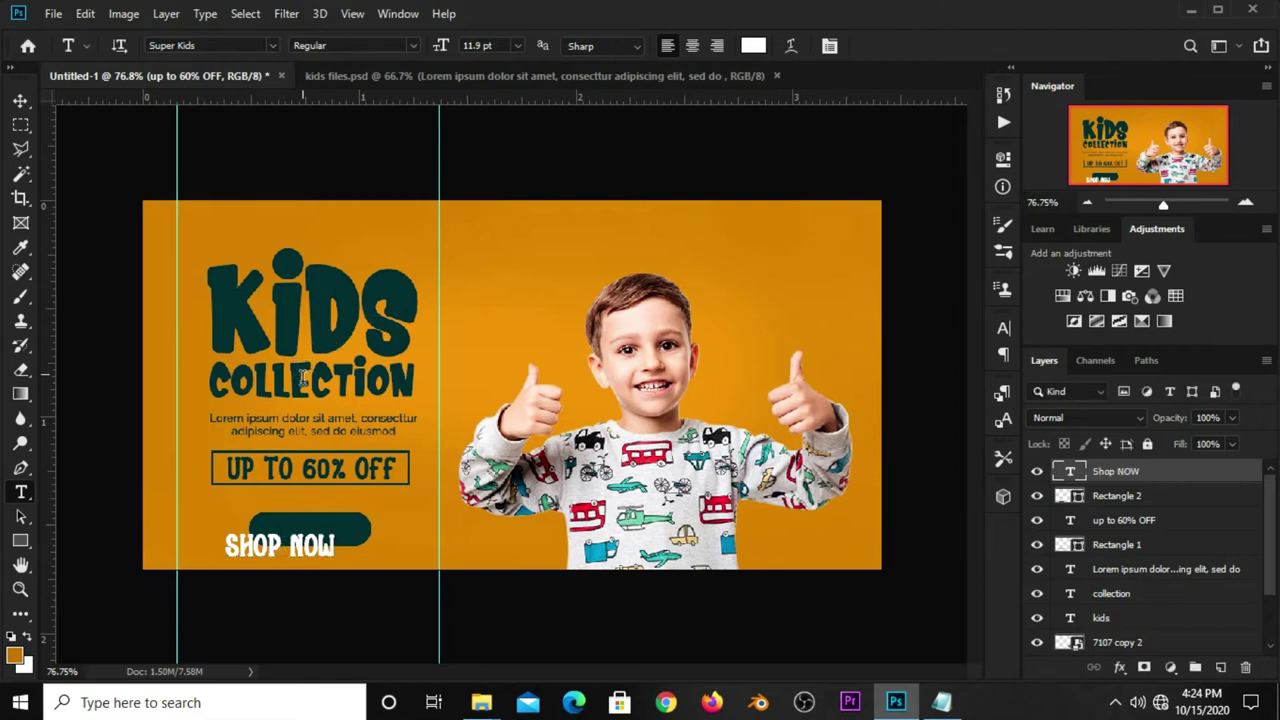
key("v")
left_click_drag(336, 533, 330, 527)
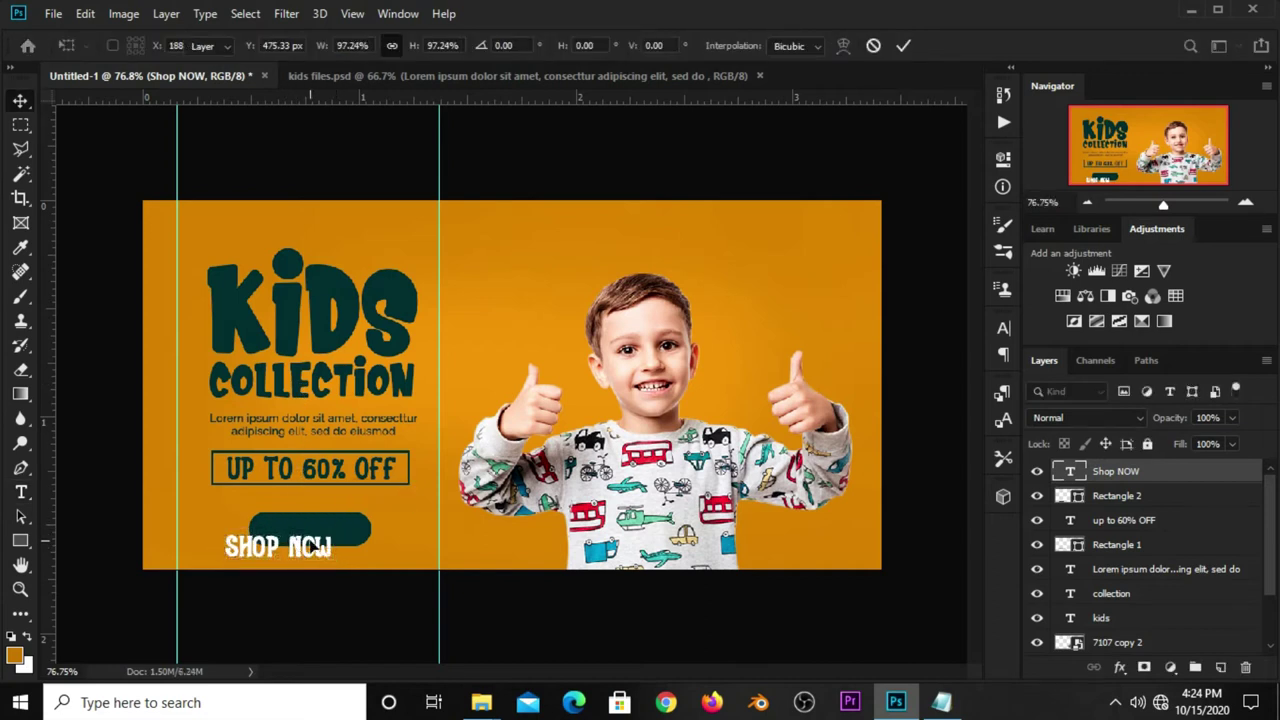
key("Return")
left_click_drag(297, 553, 328, 537)
key("ctrl+t")
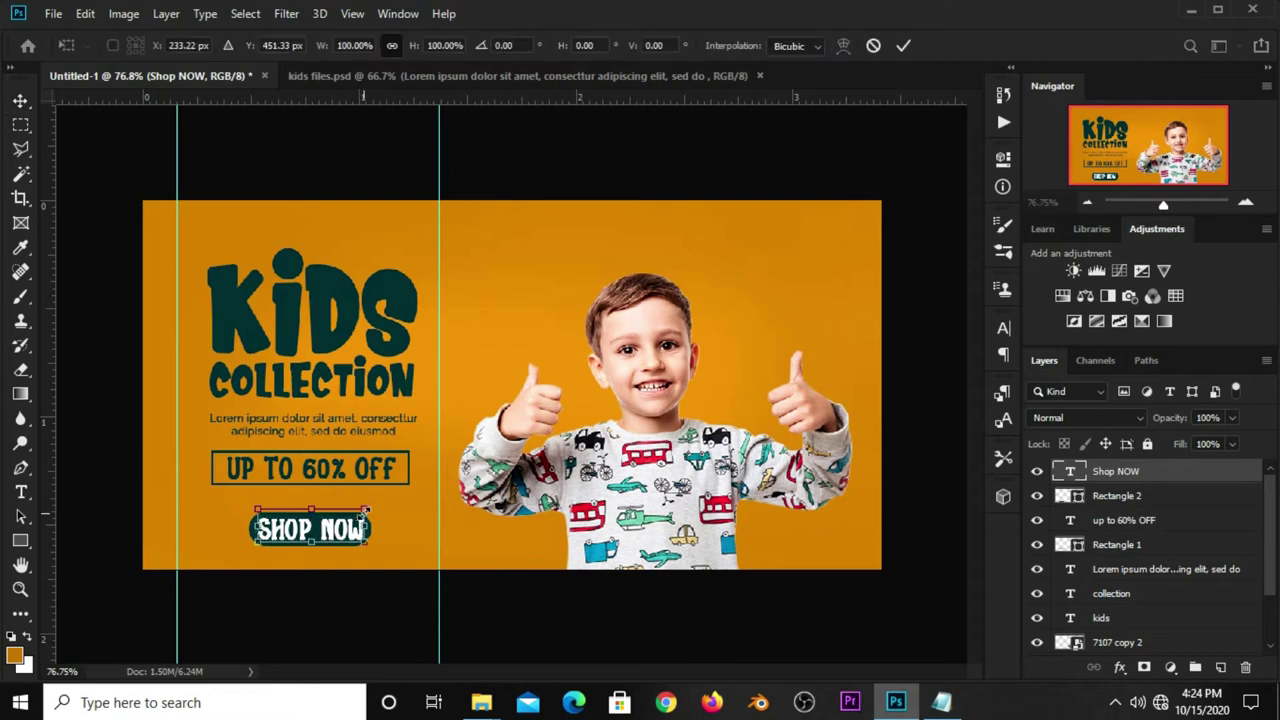
left_click_drag(366, 506, 356, 514)
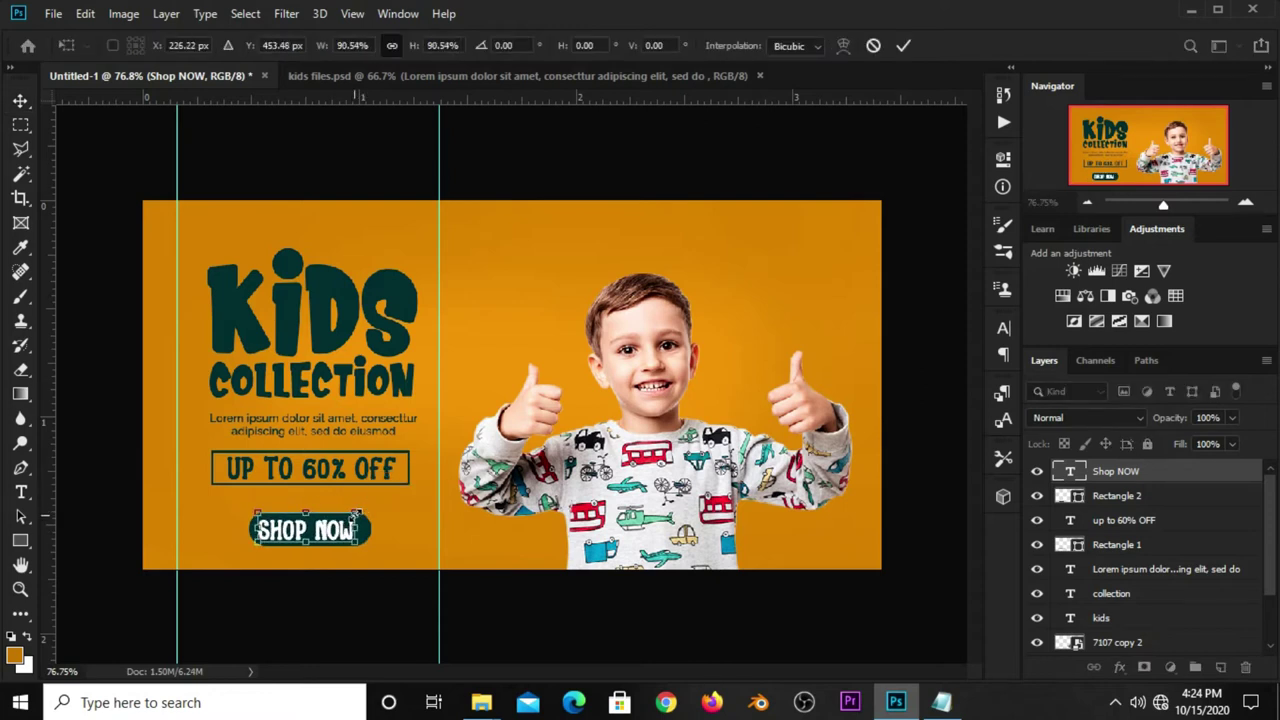
key("Return")
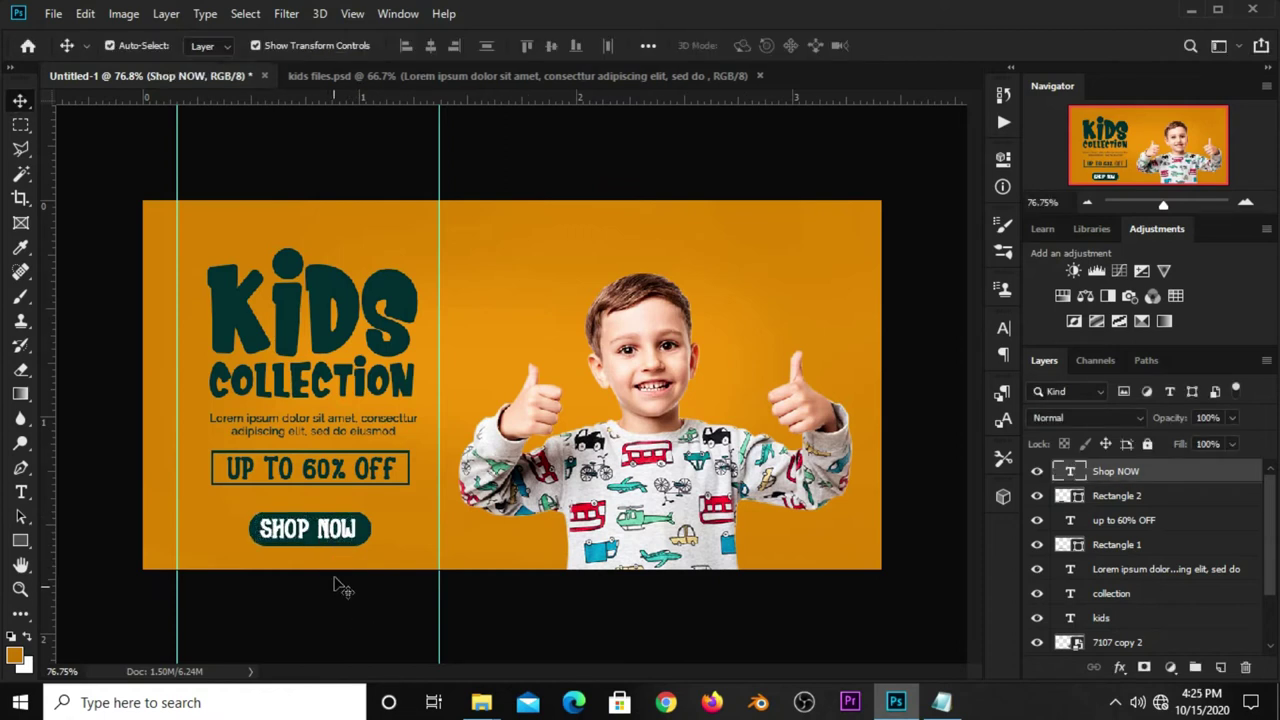
Step: Group the Rectangle 2 button and SHOP NOW text into Group 1
left_click(336, 588)
left_click(1100, 496)
left_click(1104, 478, "shift")
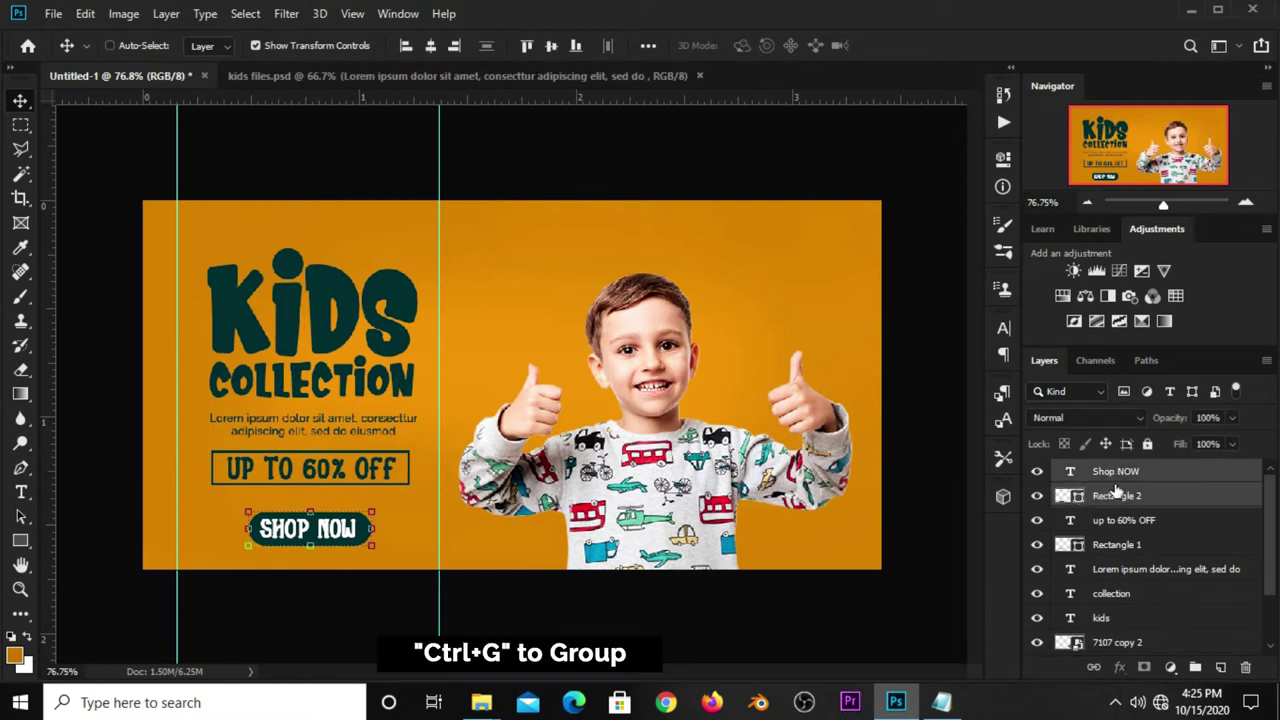
key("ctrl+g")
left_click(1037, 470)
left_click(1037, 470)
left_click(350, 193)
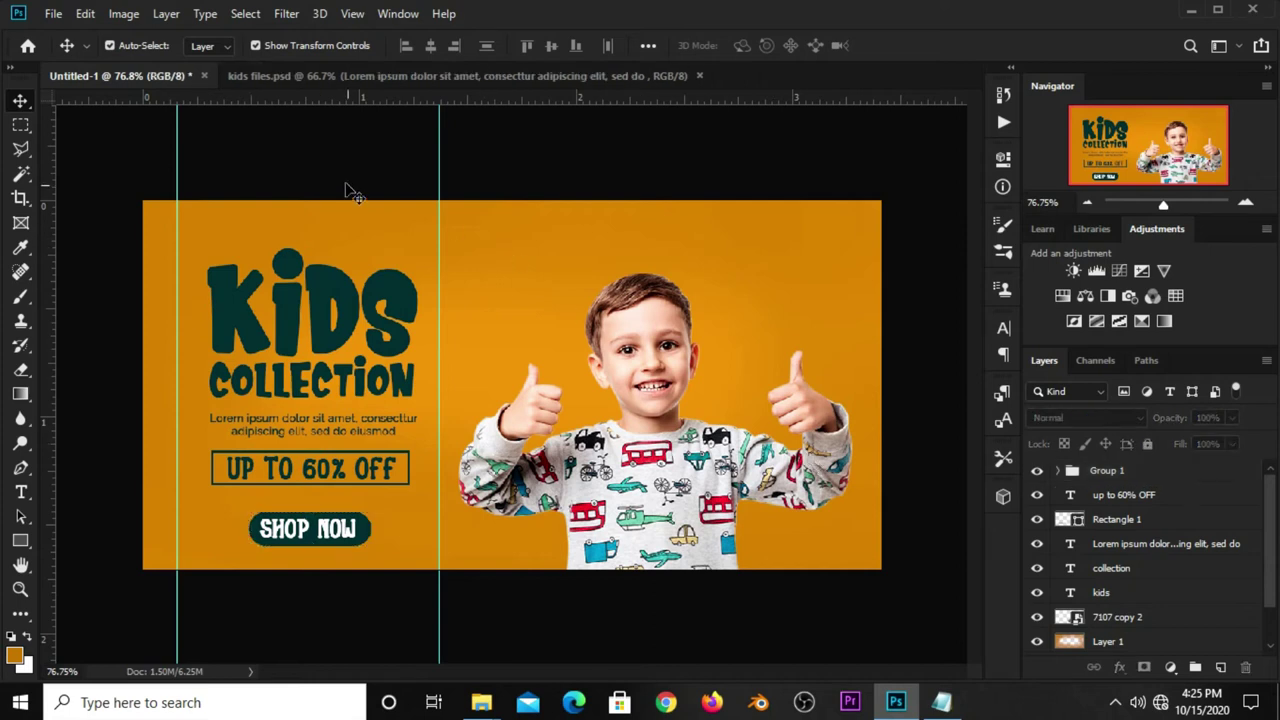
Step: Marquee the area between the guides and centre Group 1 within it
left_click(20, 126)
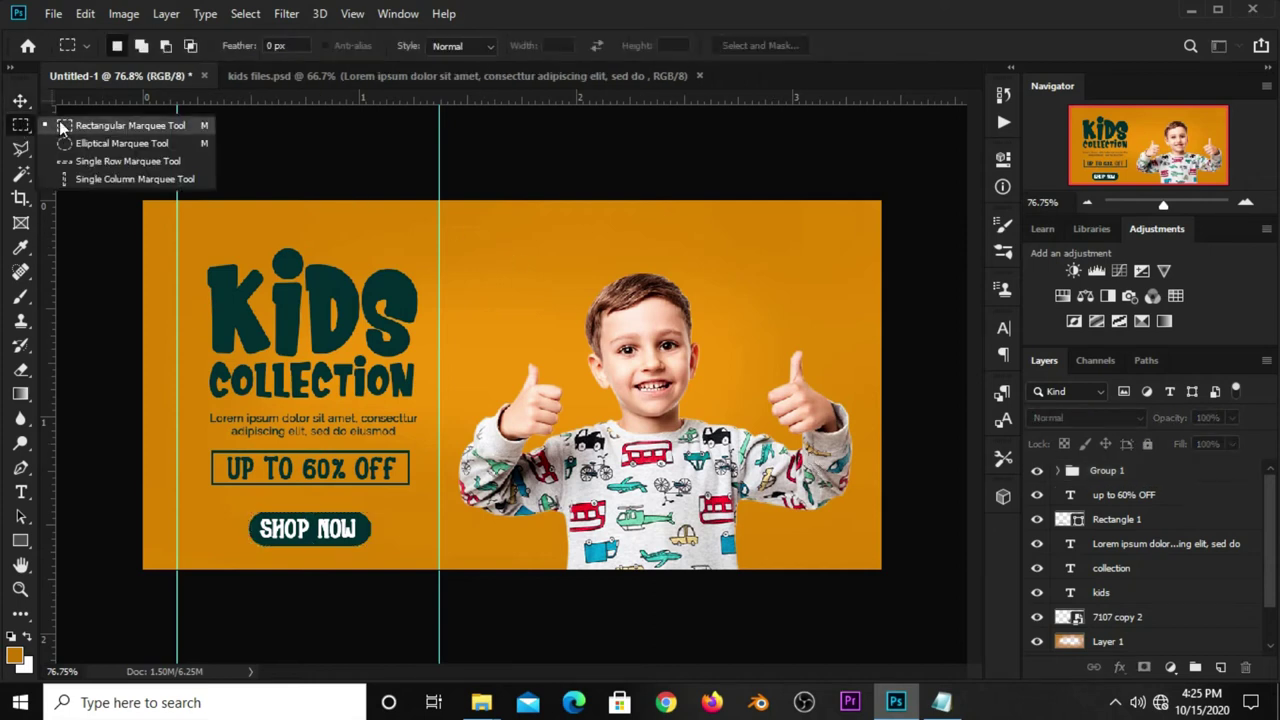
left_click(60, 122)
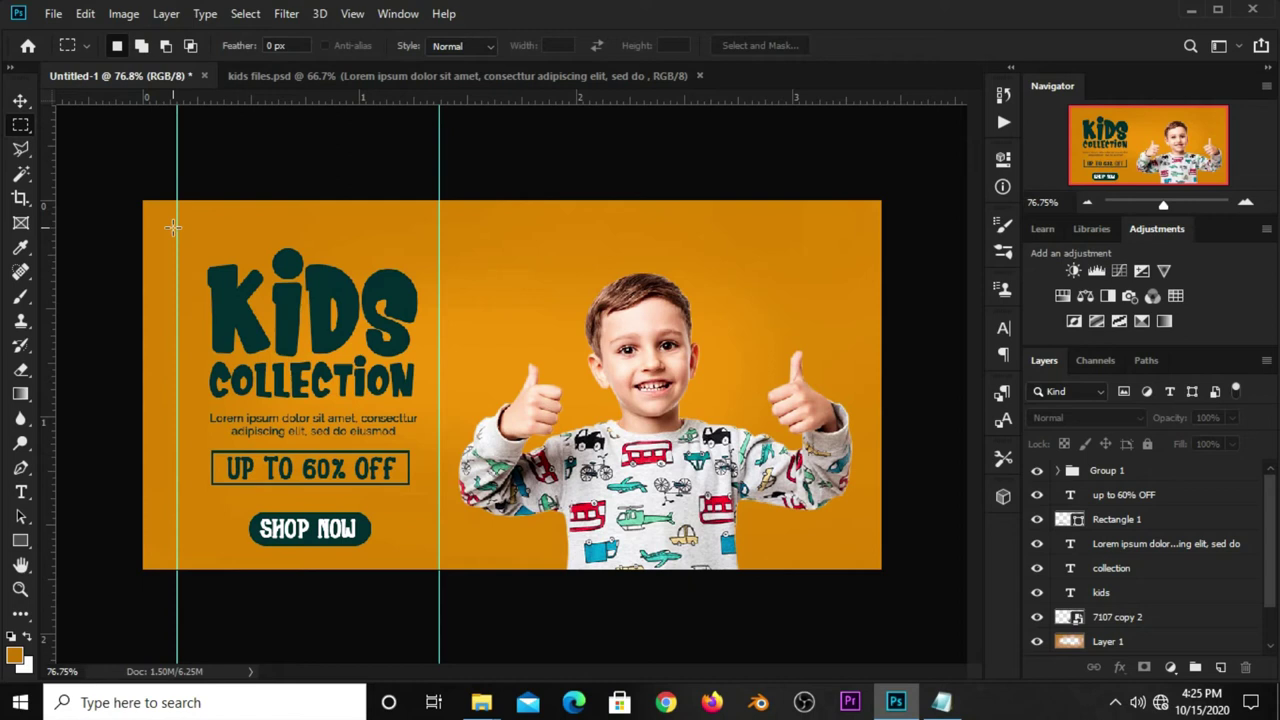
left_click_drag(174, 228, 440, 340)
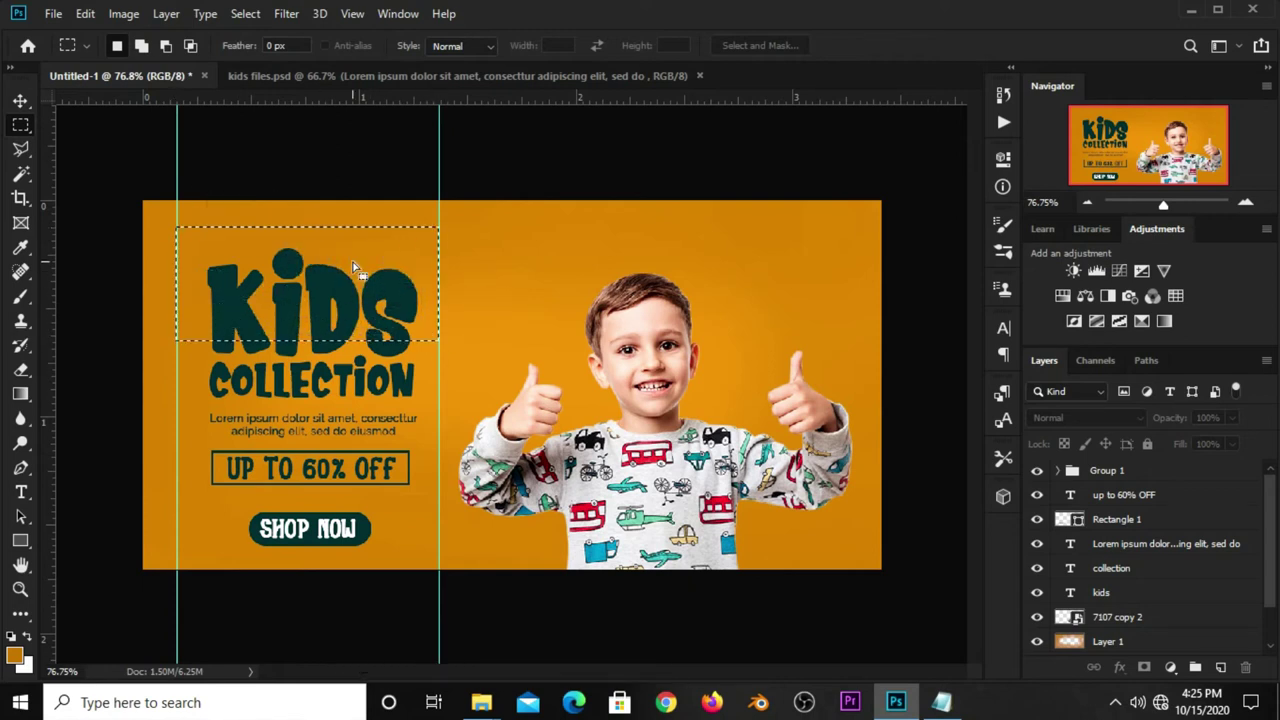
right_click(33, 102)
left_click(58, 104)
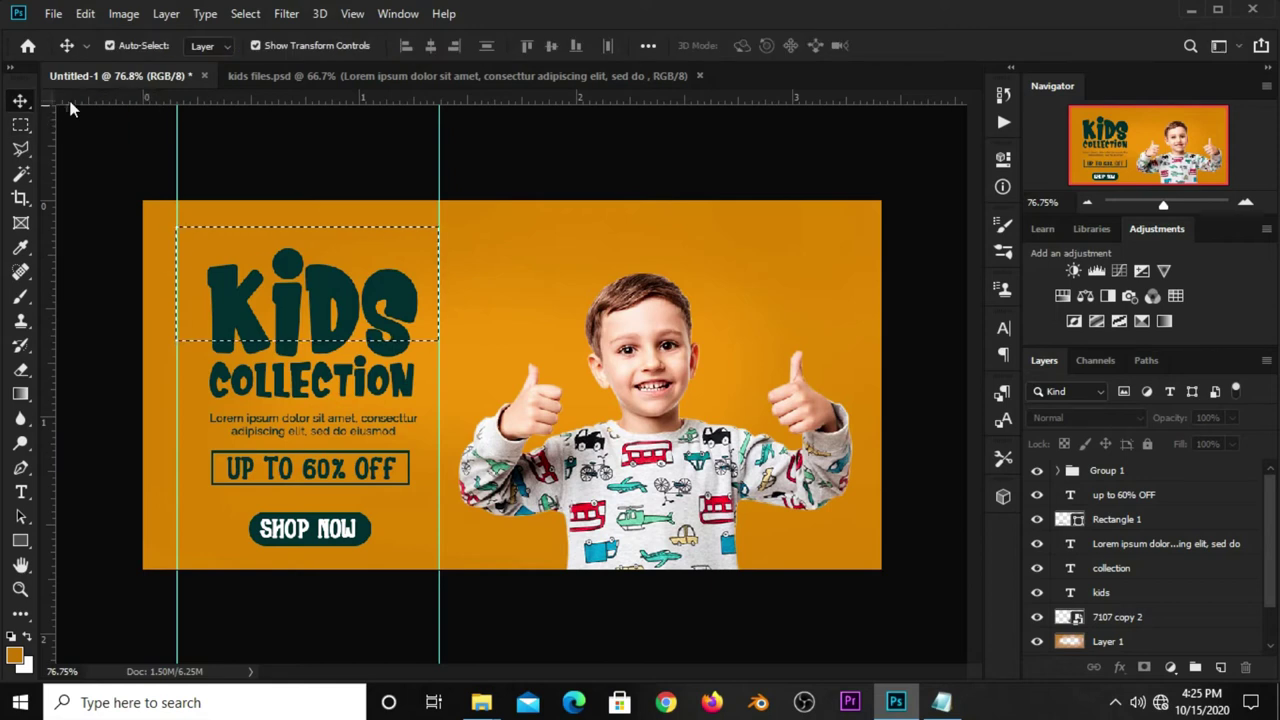
left_click(1108, 471)
left_click(430, 47)
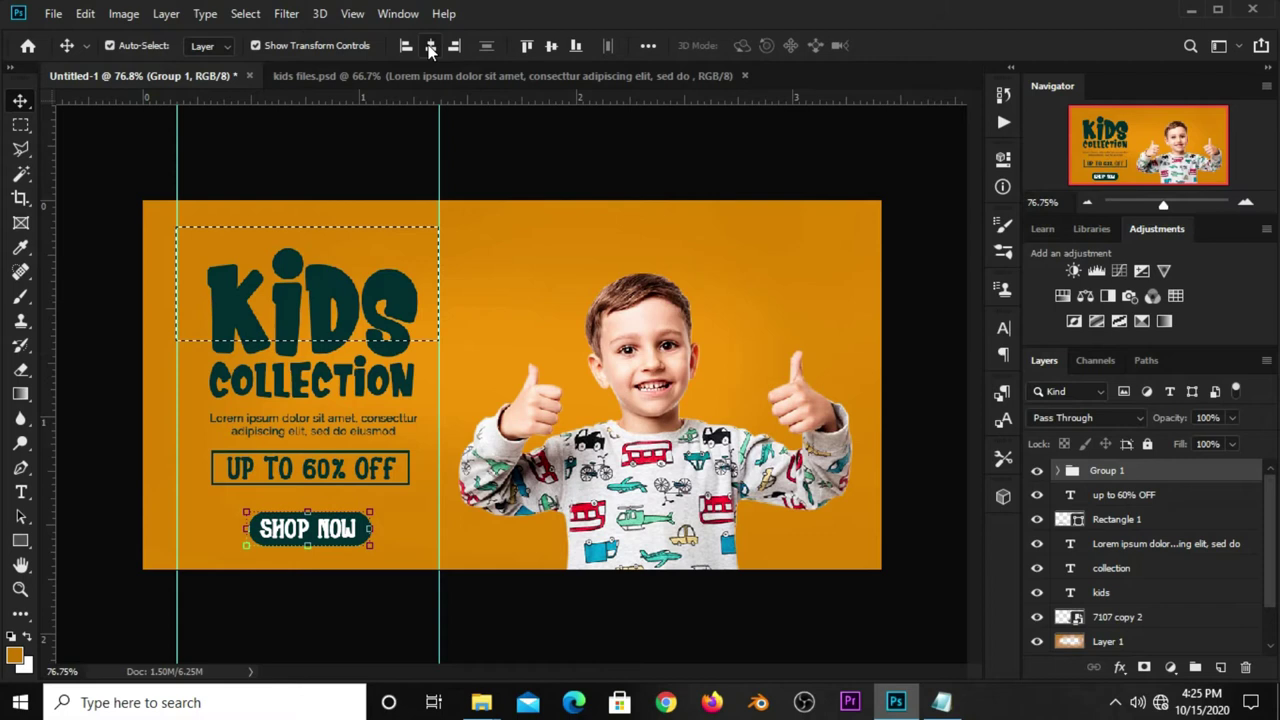
left_click_drag(1108, 494, 1112, 500)
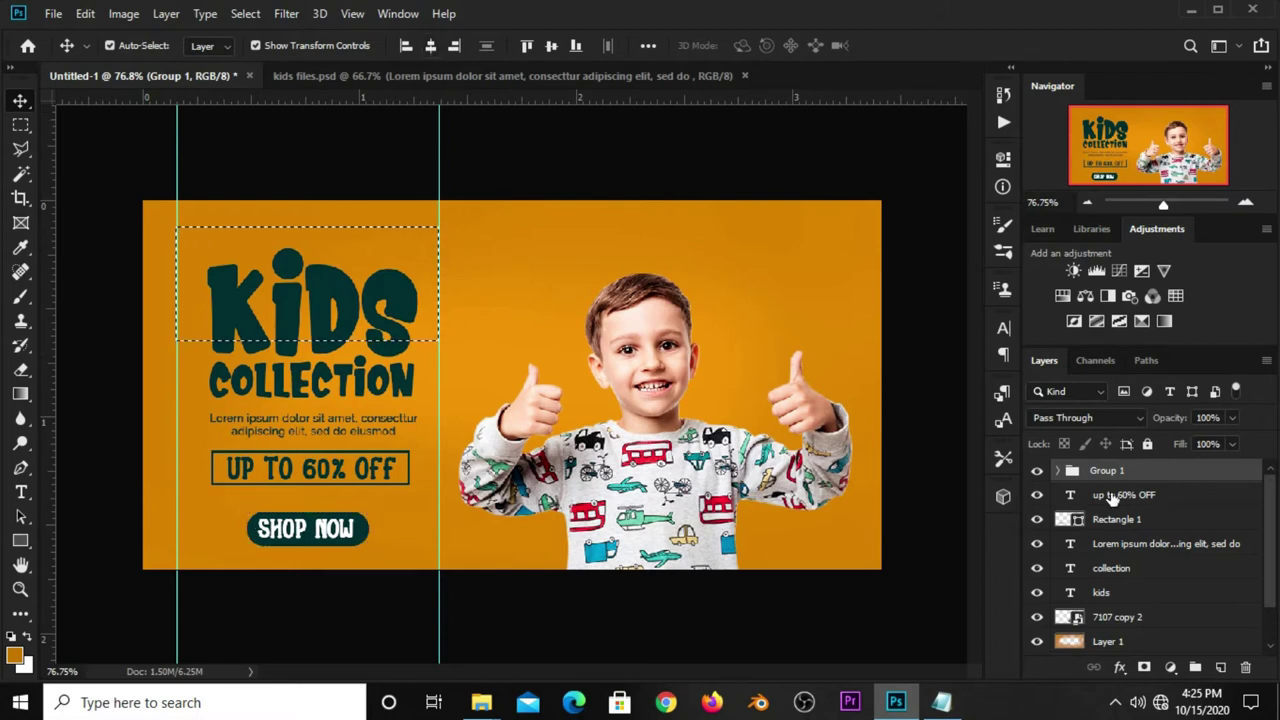
Step: Horizontally centre the 60% OFF text, Rectangle 1, body text, COLLECTION and KIDS layers
left_click(1112, 498)
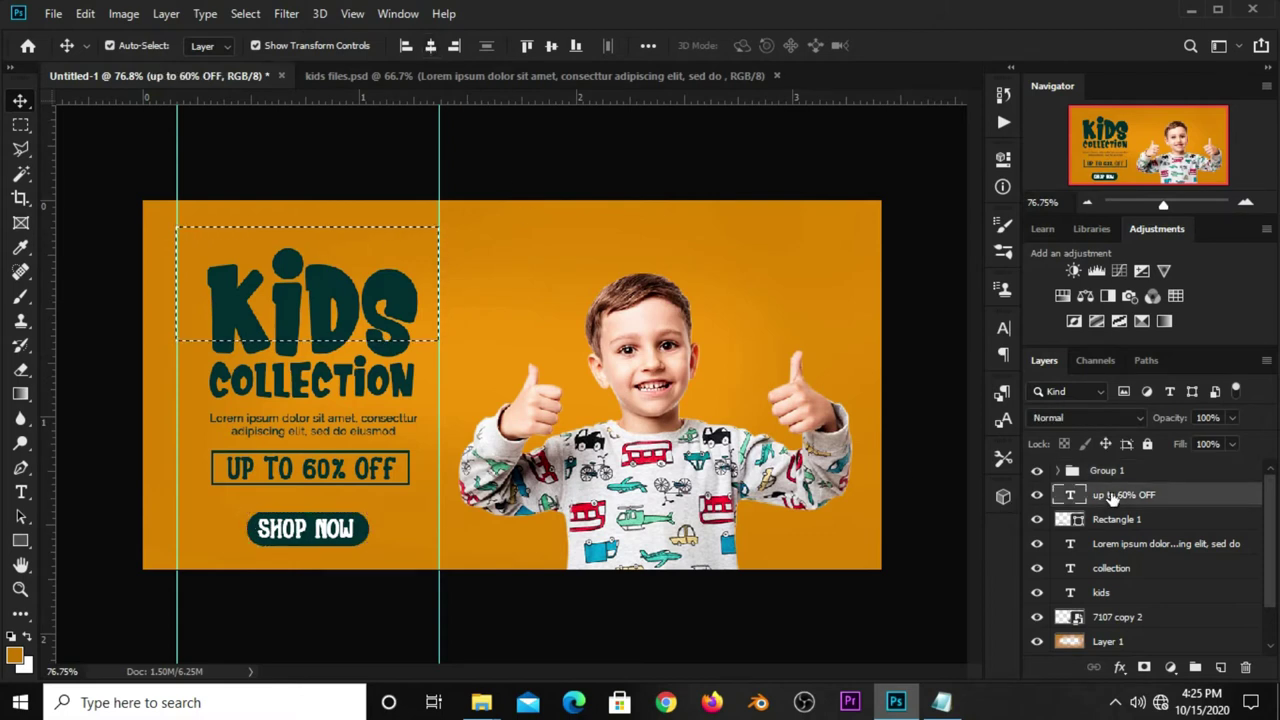
left_click(430, 50)
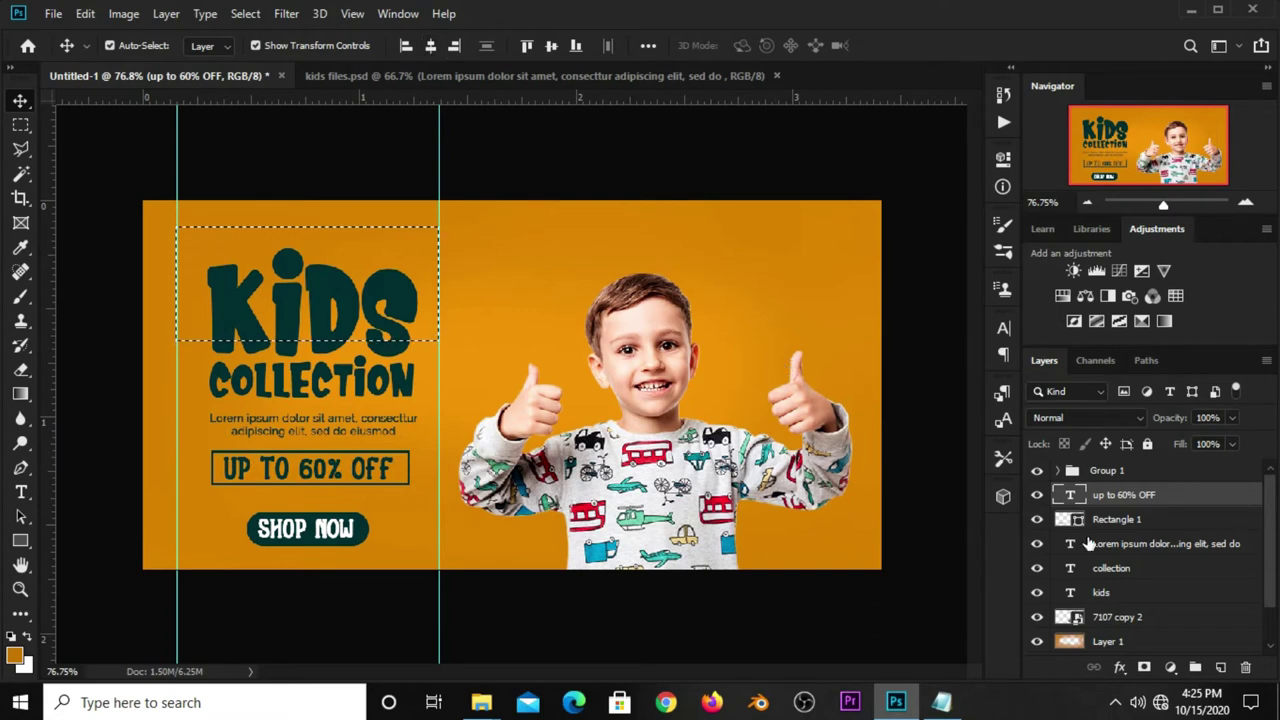
left_click(1108, 525)
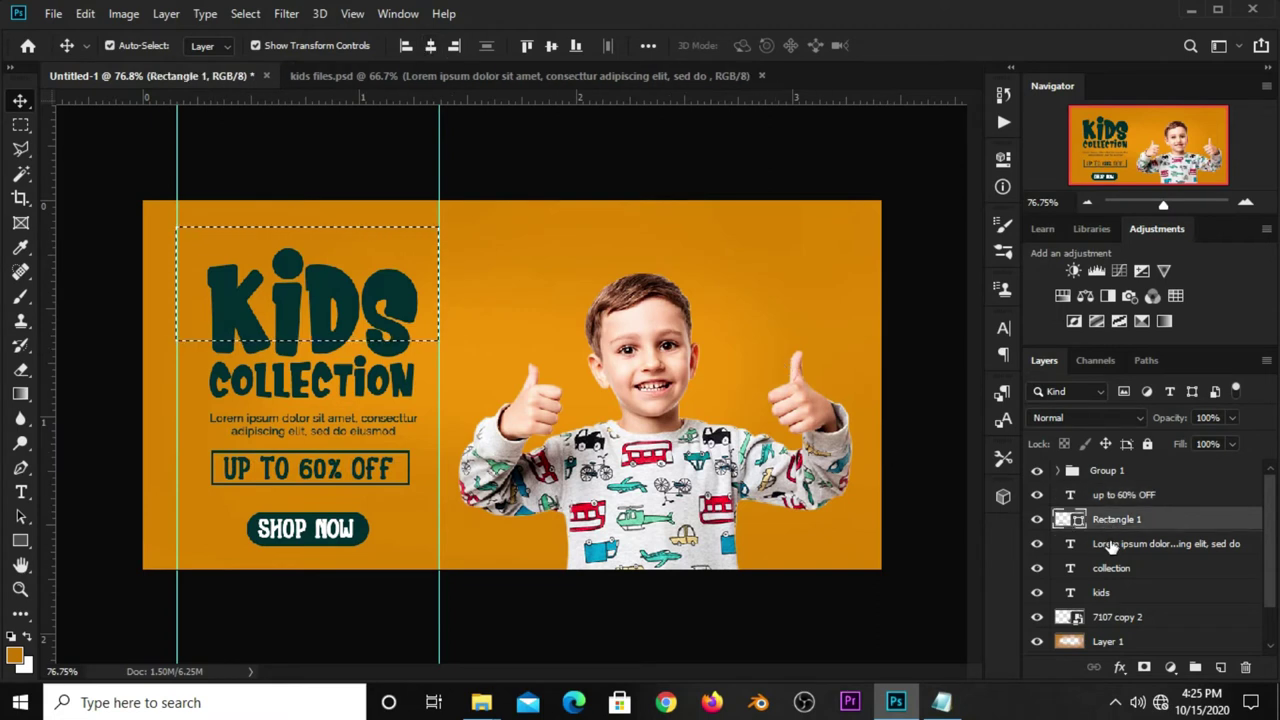
left_click(1110, 545, "shift")
left_click(1120, 570, "shift")
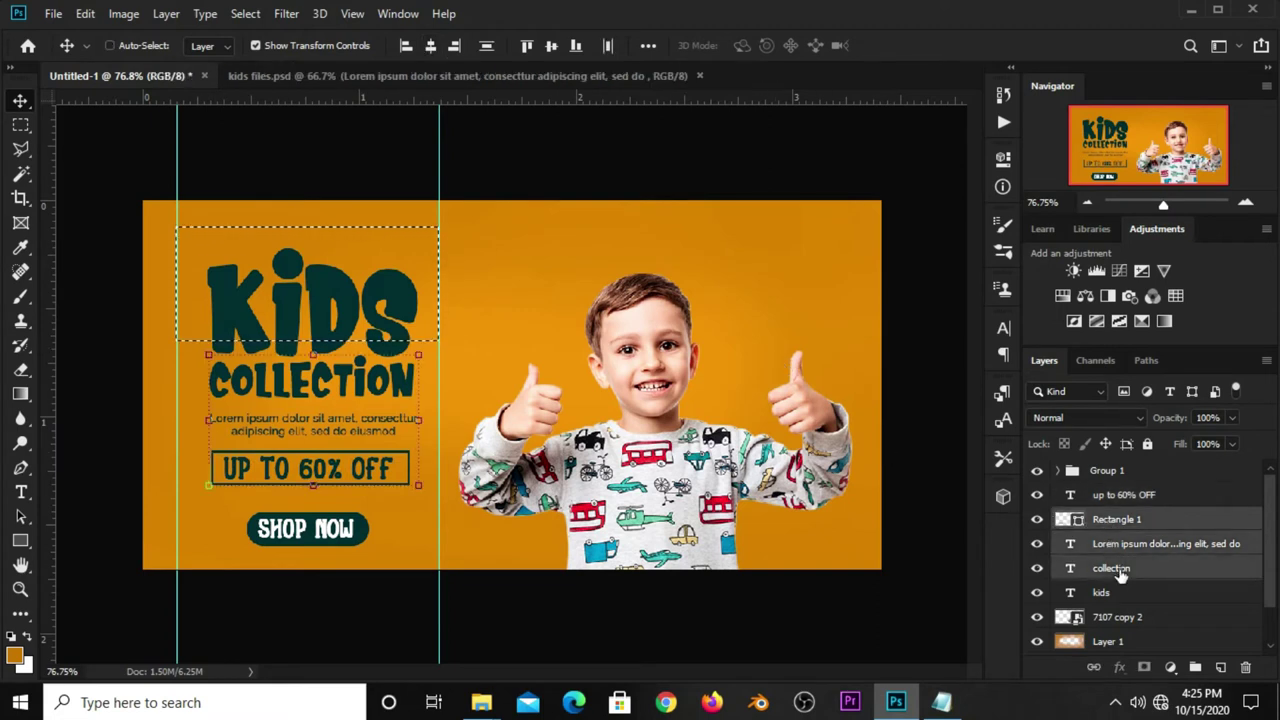
left_click(1120, 594, "shift")
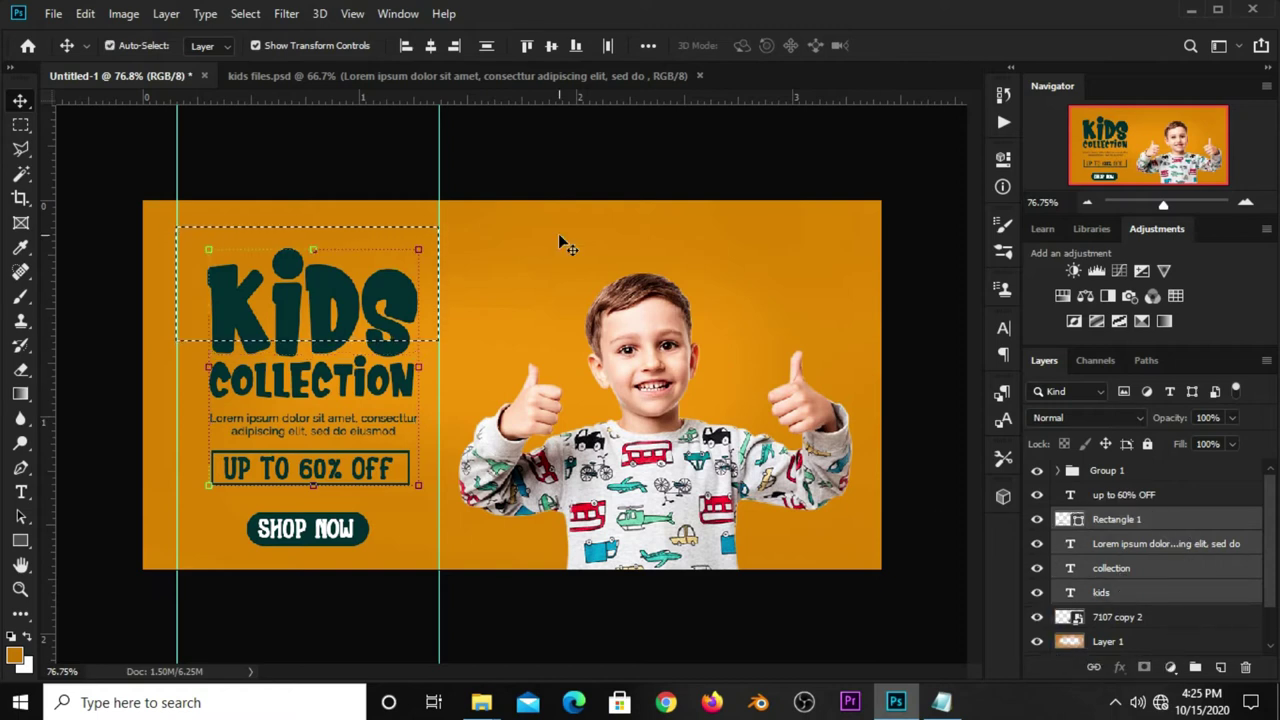
left_click(430, 46)
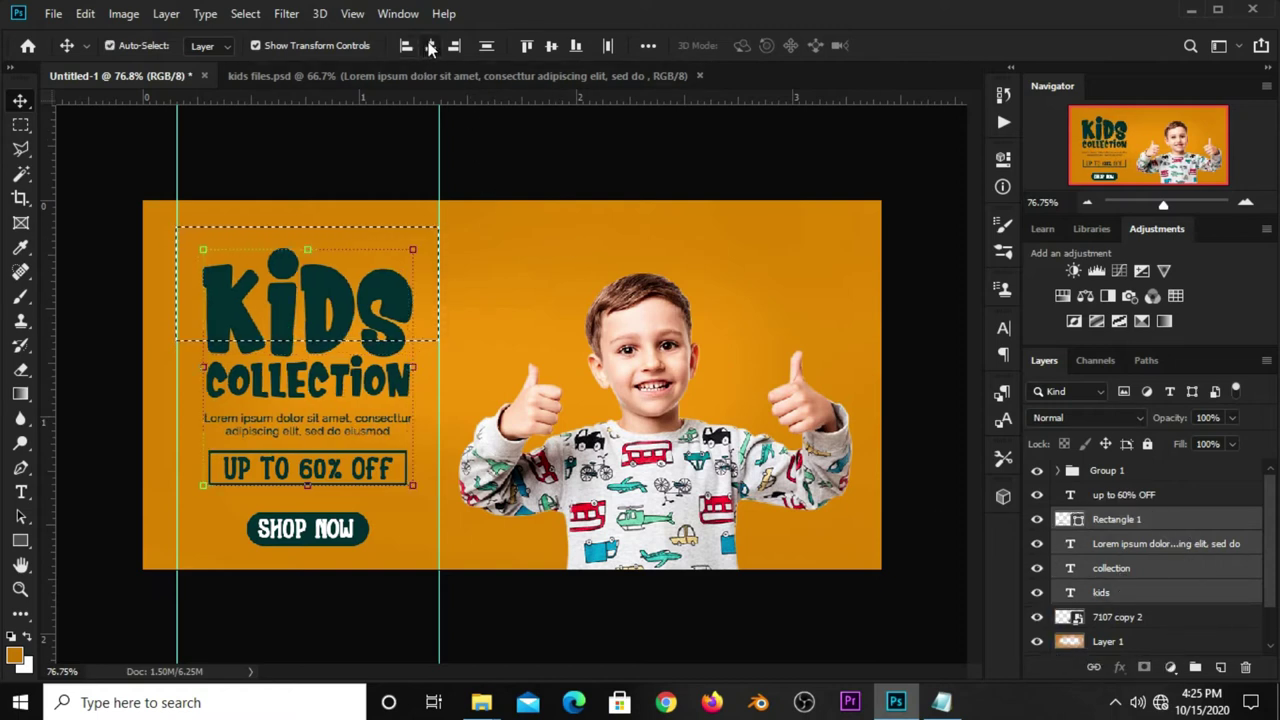
key("ctrl+d")
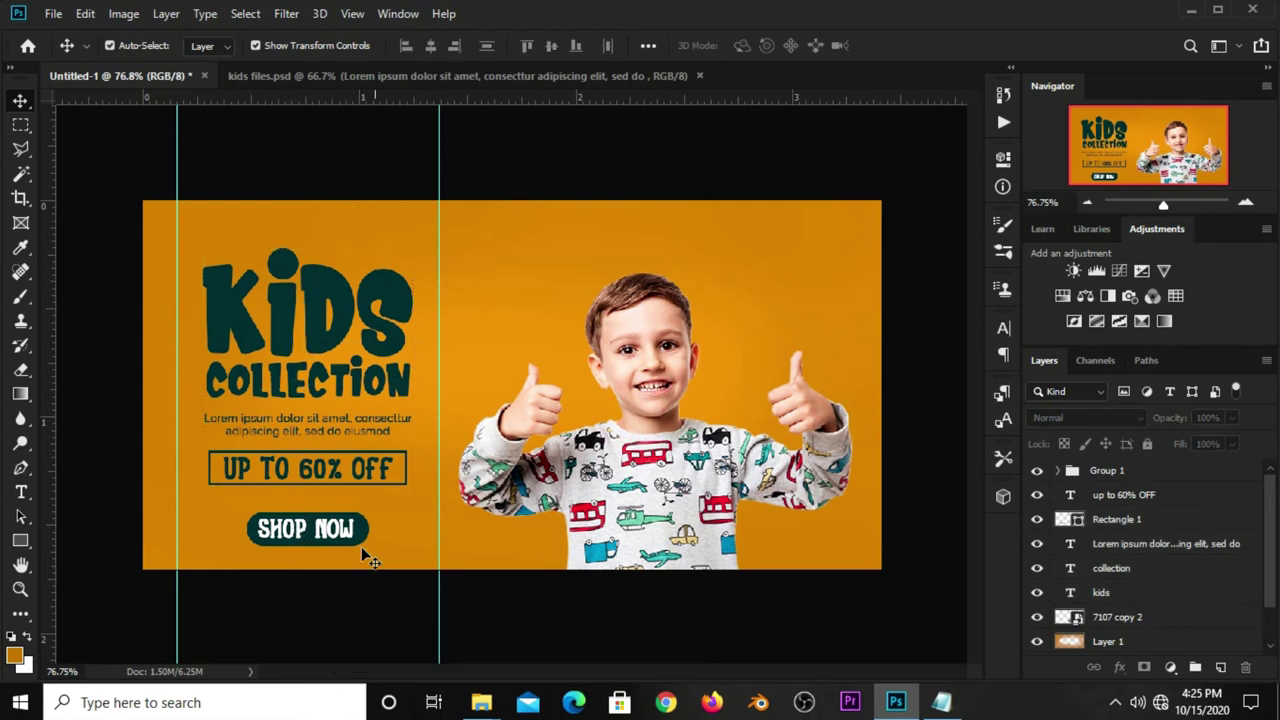
Step: Restore the previous marquee for the button group, then deselect
left_click(1110, 476)
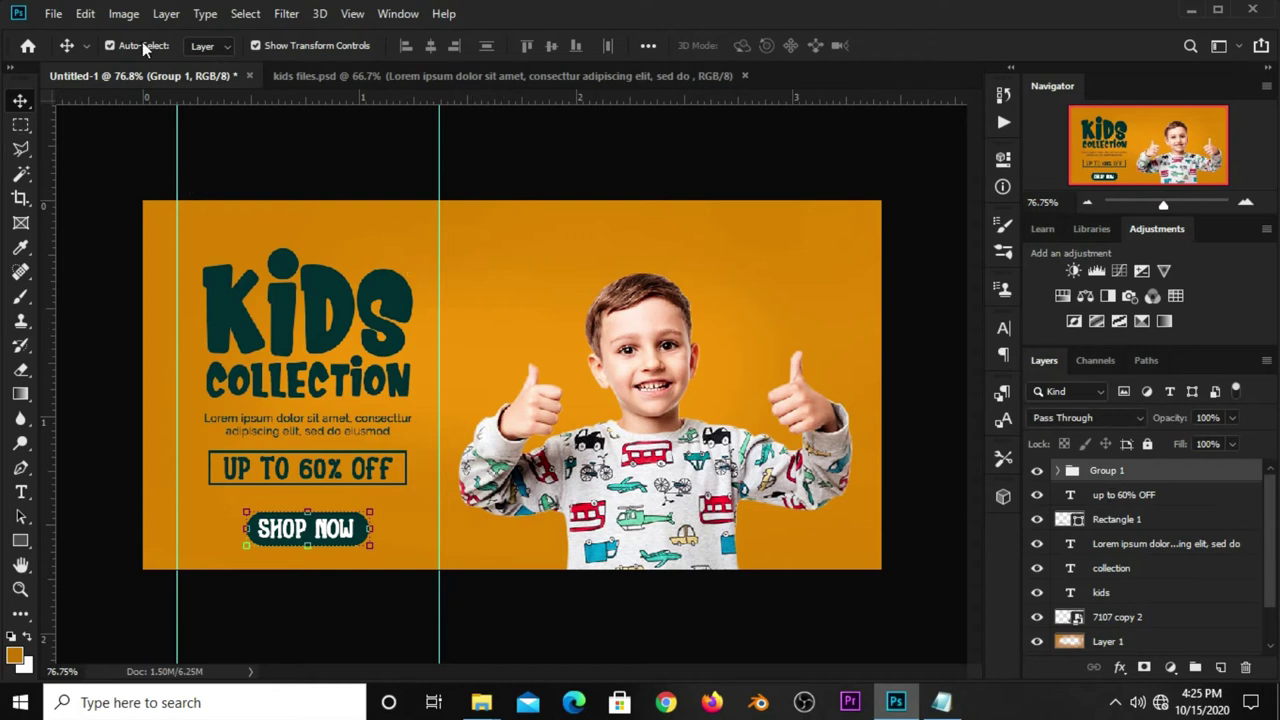
left_click(245, 13)
left_click(268, 70)
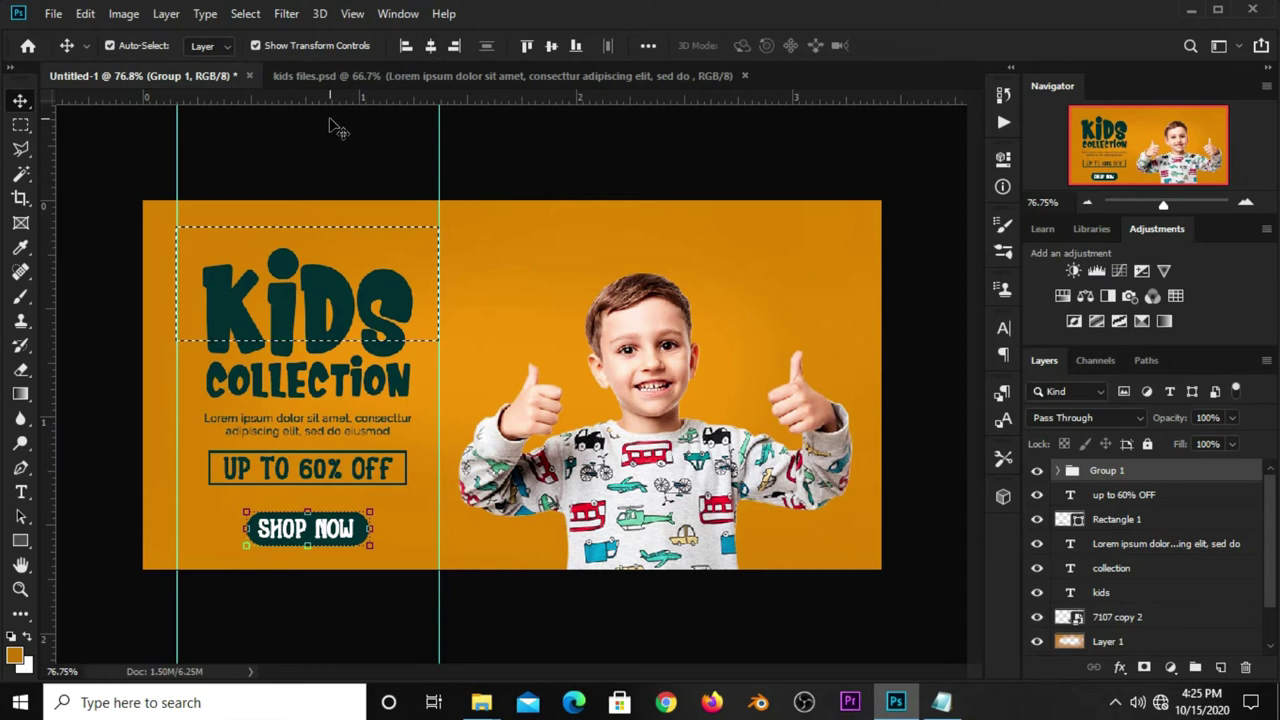
key("ctrl+d")
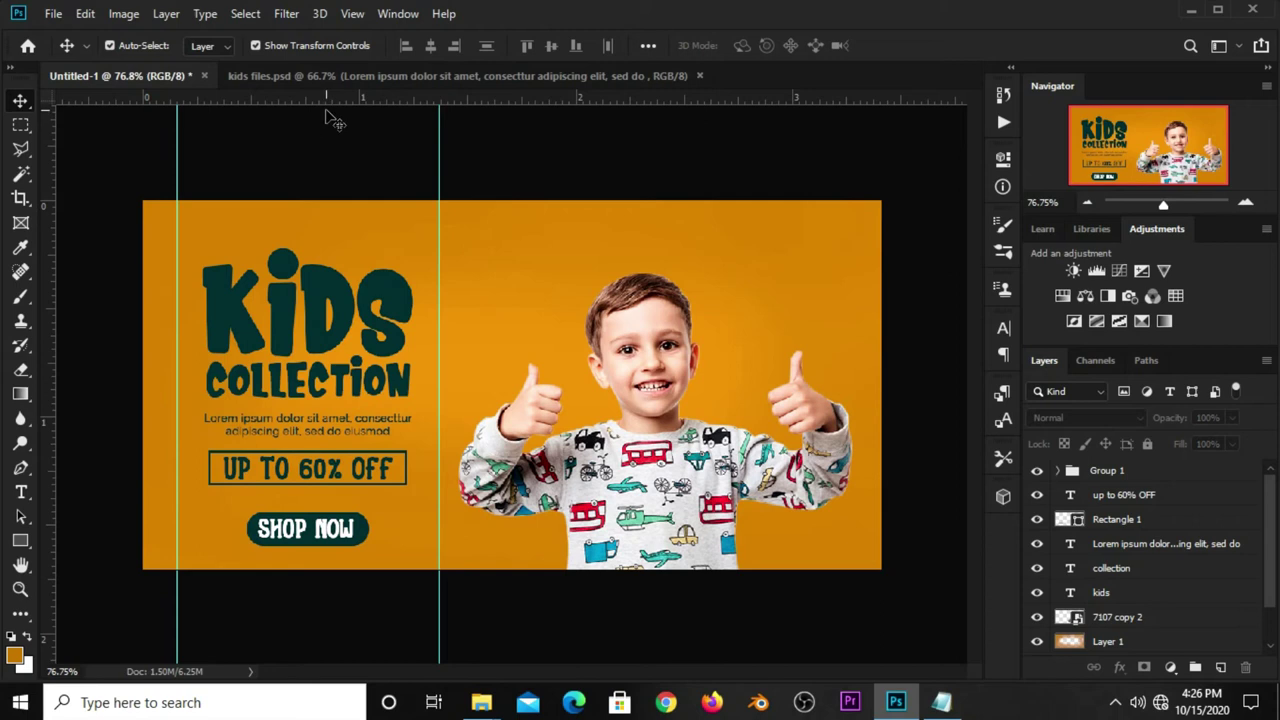
Step: Clear all guides and drag the crown from kids files.psd into the banner
left_click(352, 14)
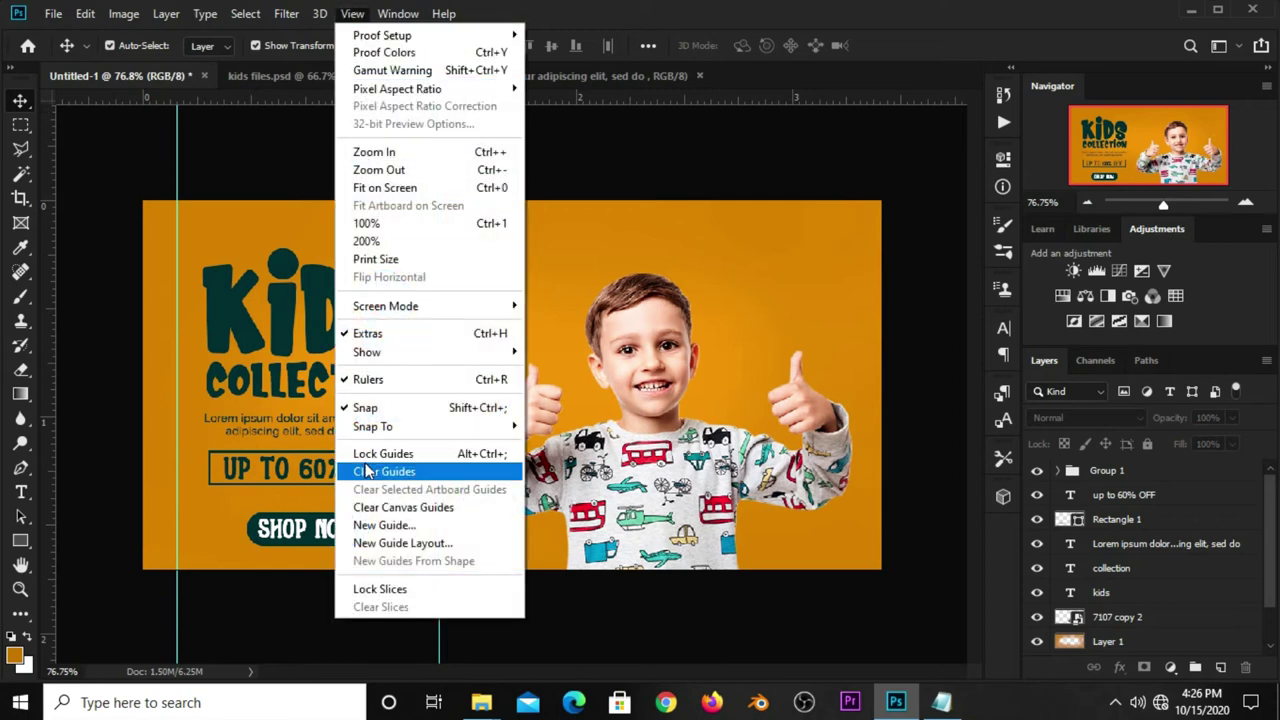
left_click(367, 471)
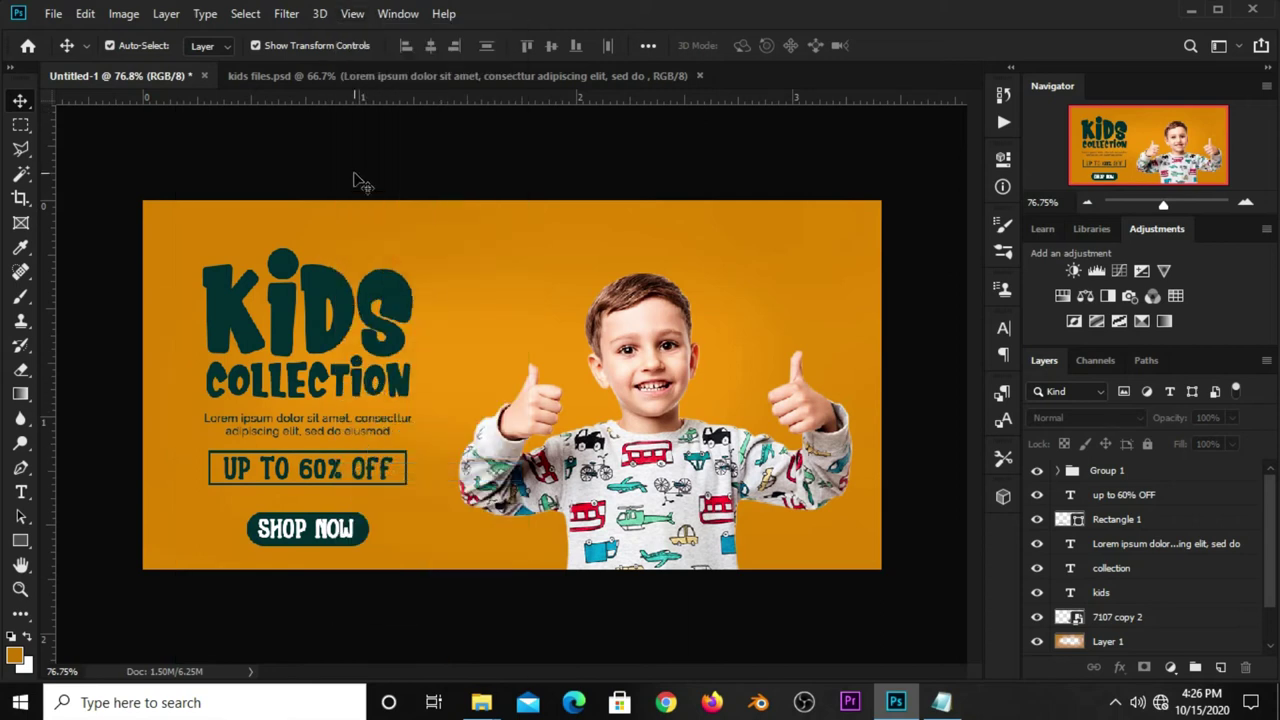
left_click(408, 78)
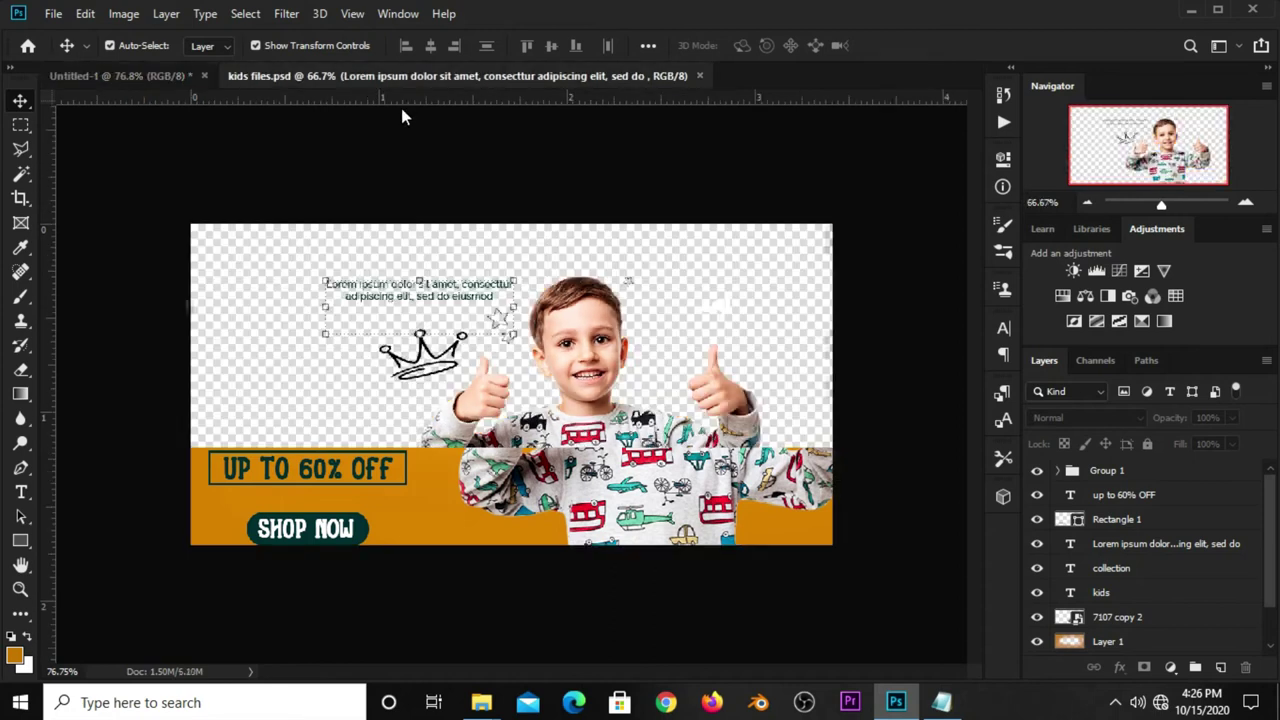
left_click(434, 171)
left_click(420, 348)
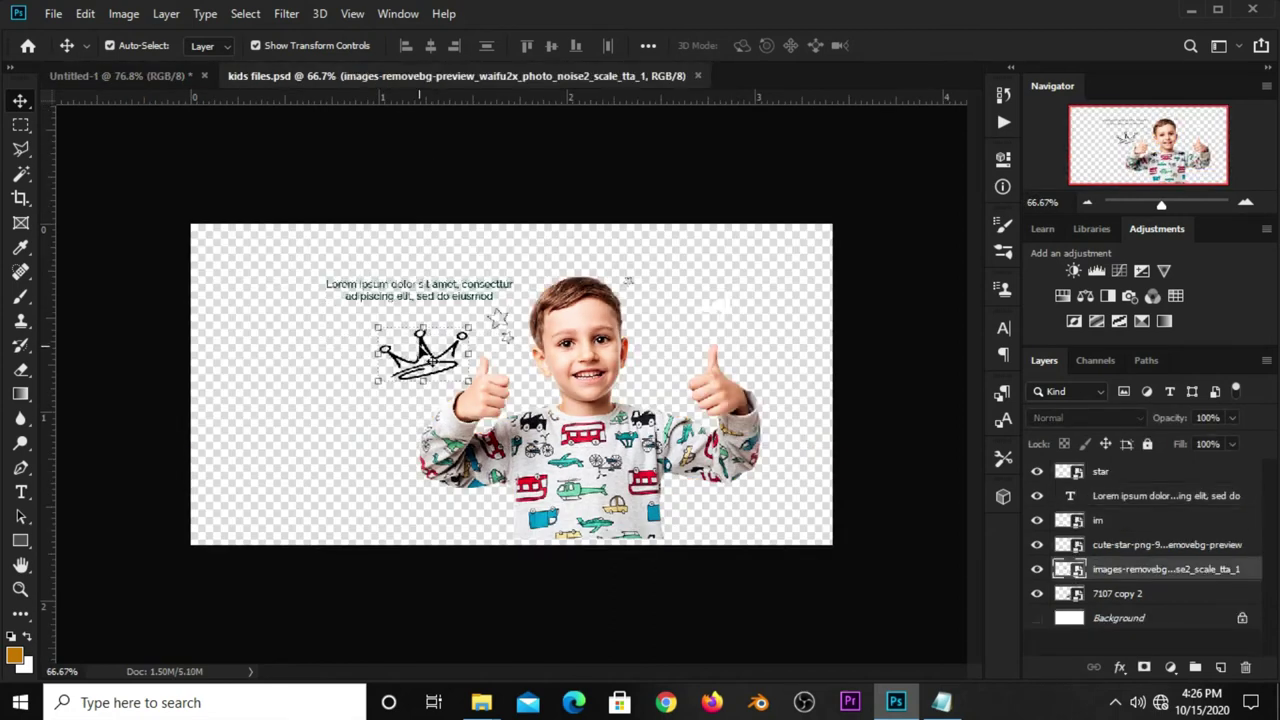
mouse_move(424, 350)
left_mouse_down()
mouse_move(303, 170)
mouse_move(469, 350)
mouse_move(605, 243)
left_mouse_up()
Step: Scale the crown down and centre it above the boy's head
key("ctrl+t")
left_click_drag(658, 207, 653, 203)
key("Return")
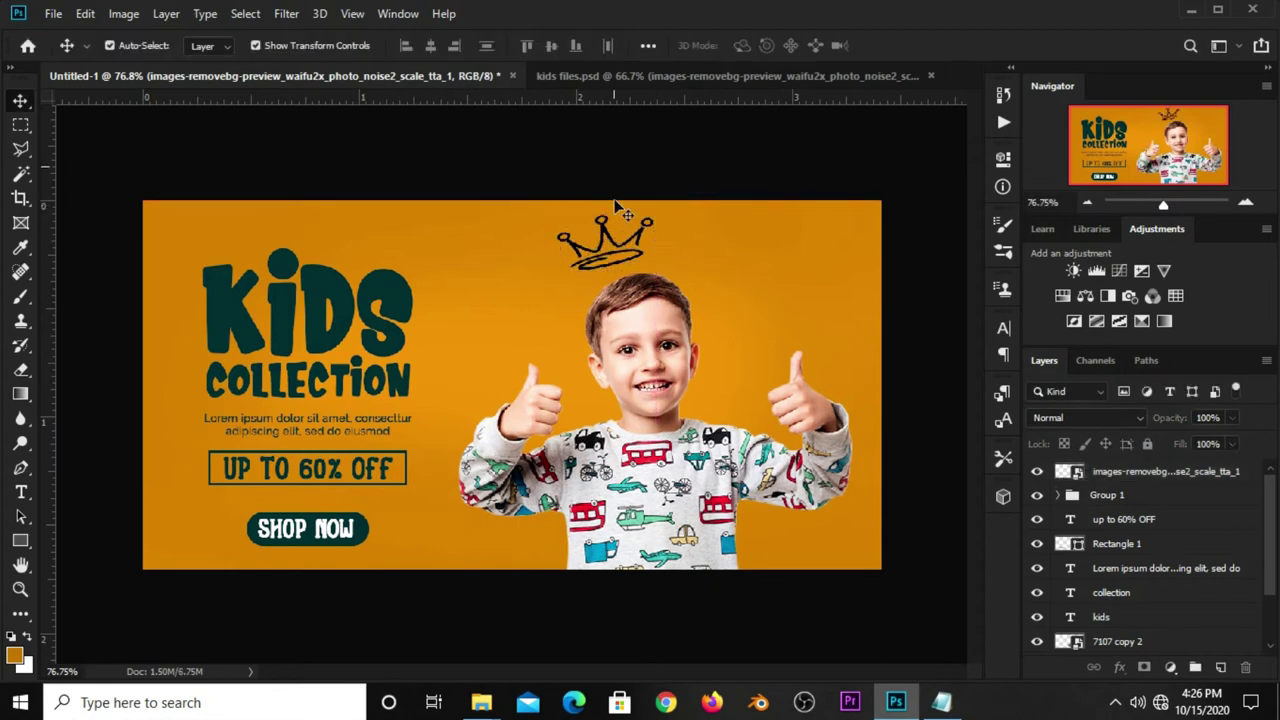
key("ctrl+t")
left_click_drag(622, 245, 618, 232)
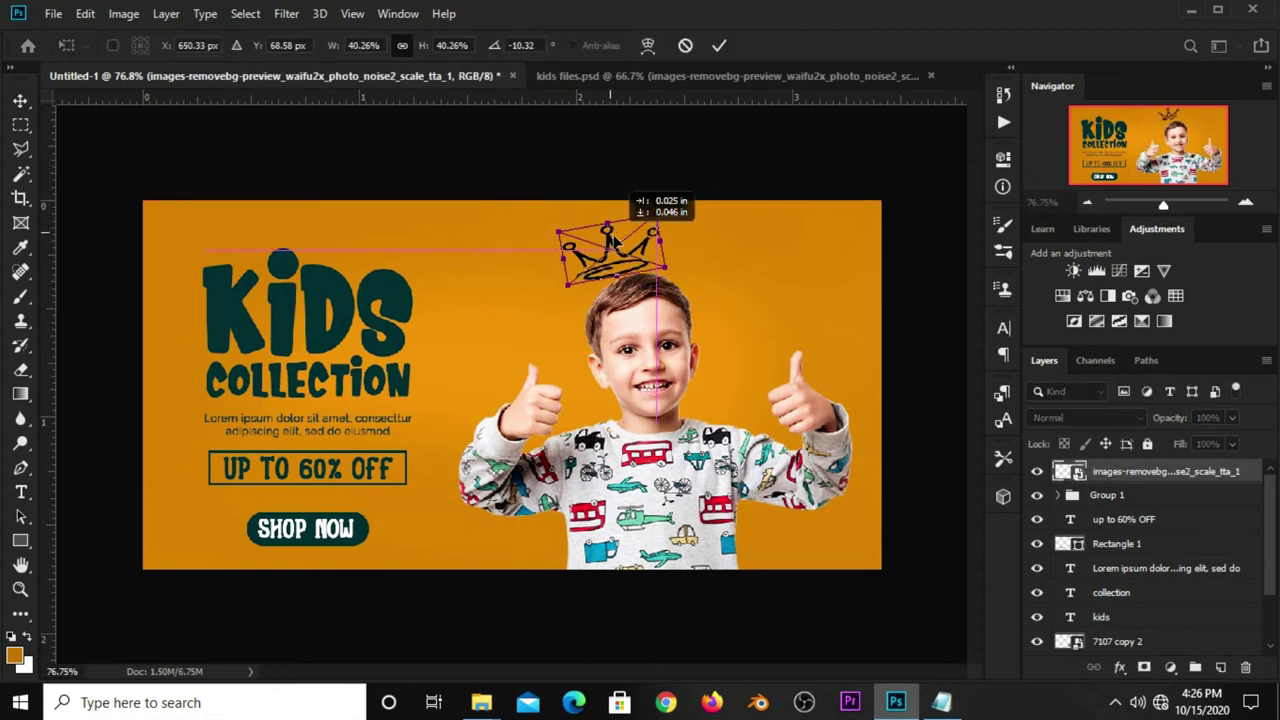
key("Return")
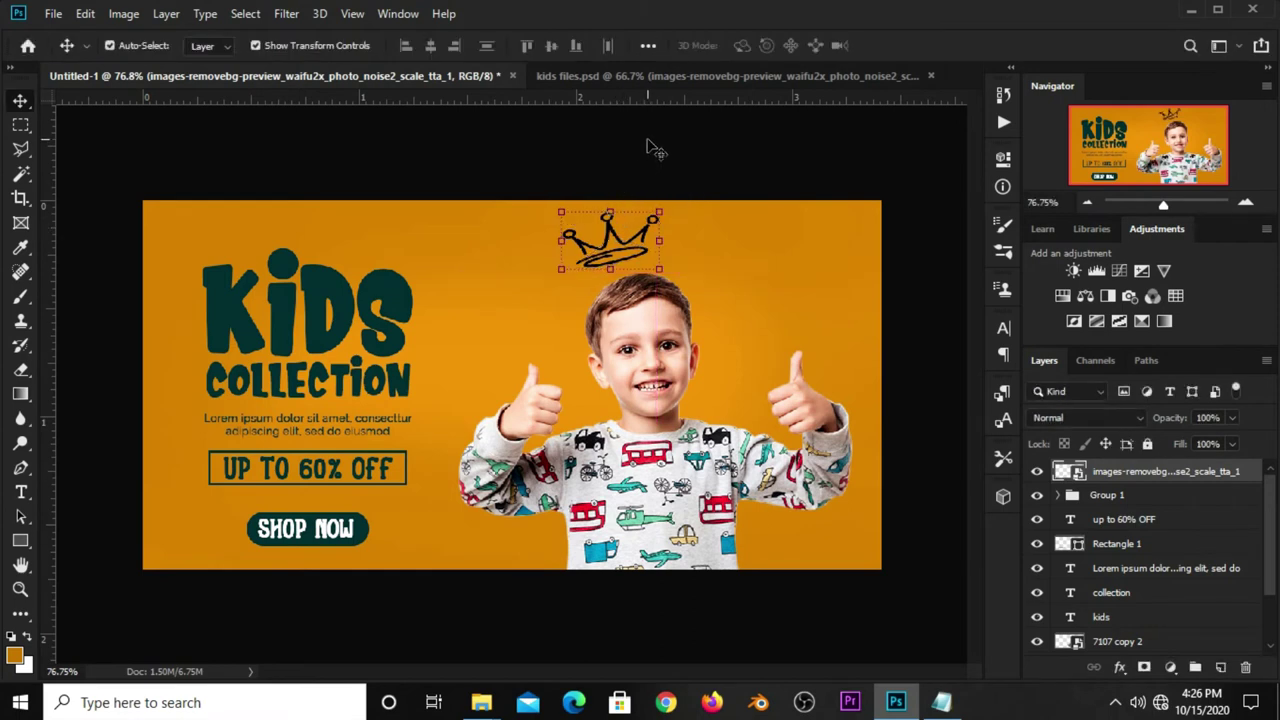
left_click(655, 148)
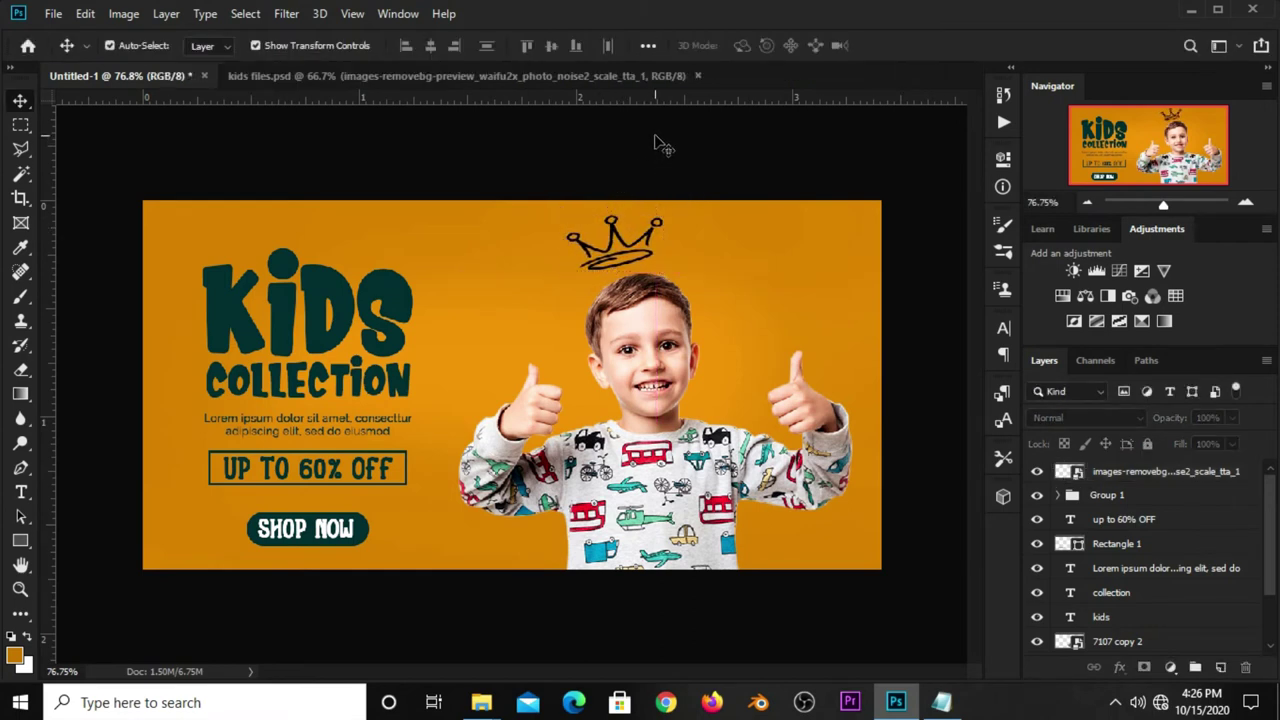
Step: Select the boy photo layer 7107 copy 2, checking it by toggling visibility
left_click(640, 408)
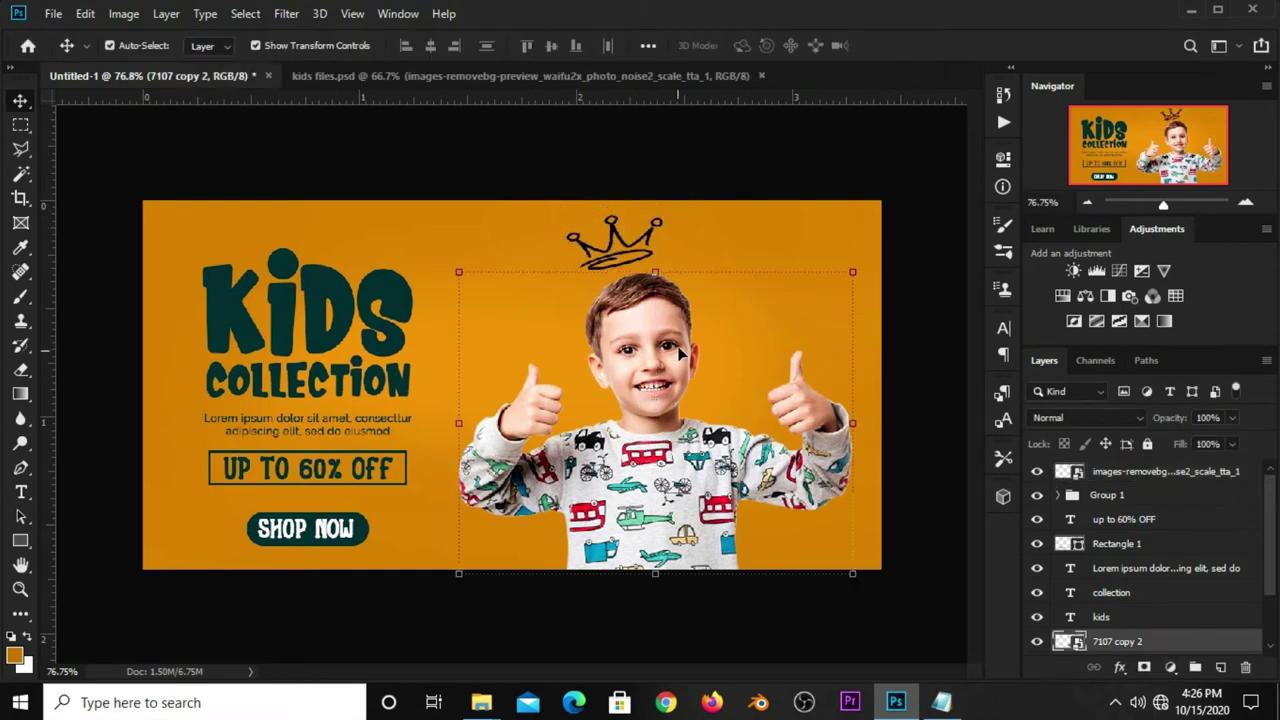
scroll(1140, 565, "down", 3)
left_click_drag(1077, 570, 1024, 577)
left_click(1037, 570)
left_click(1037, 570)
left_click(1110, 570)
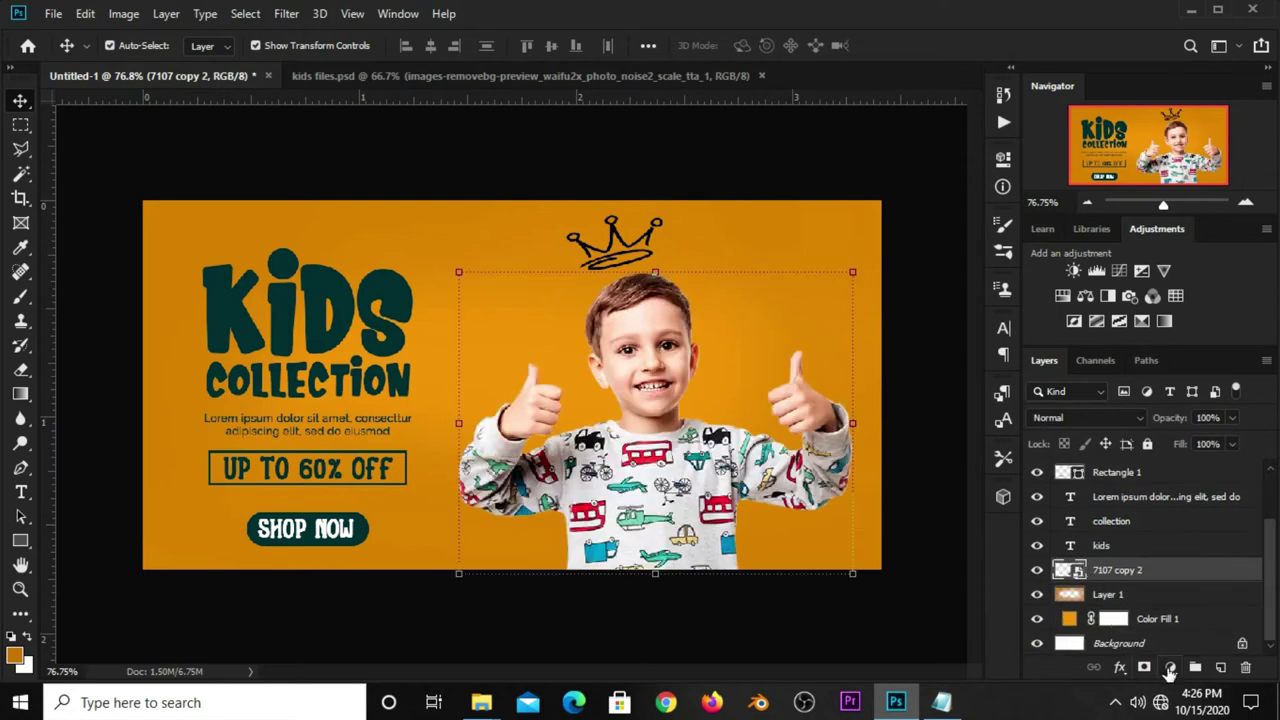
Step: Add a Curves adjustment with the curve pulled down, clipped to the boy layer
left_click(1170, 667)
left_click(1168, 428)
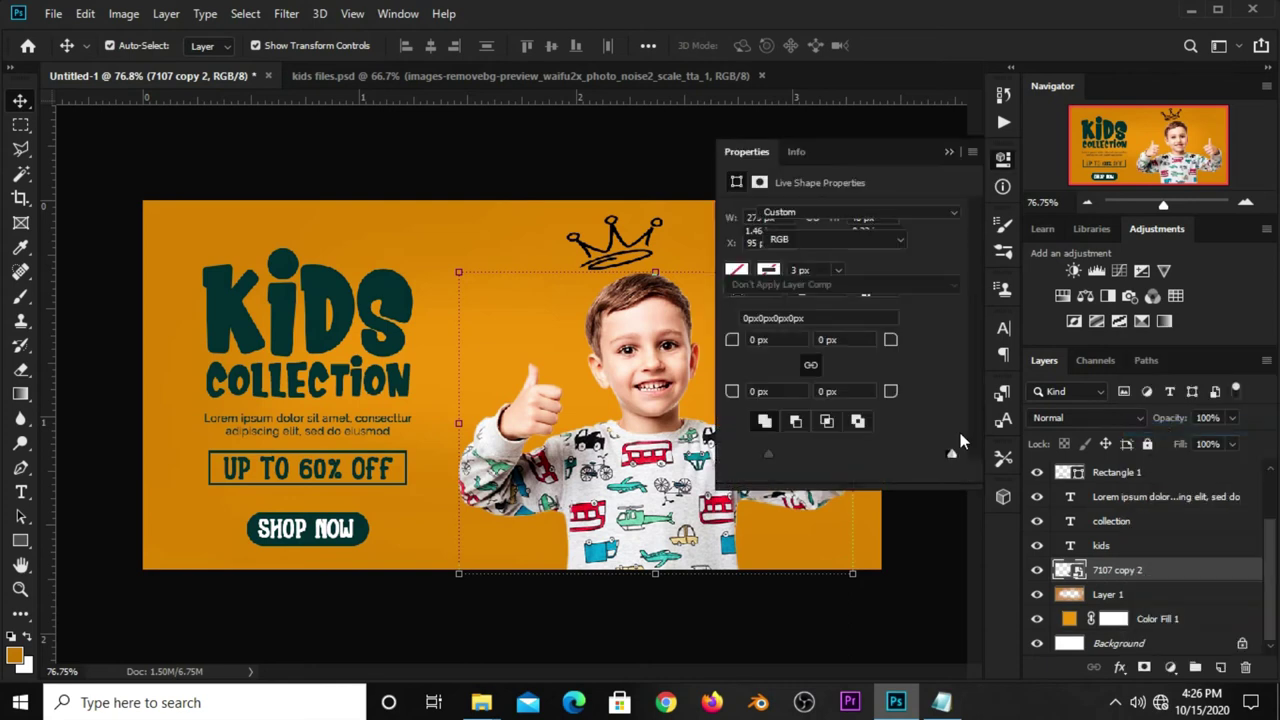
left_click_drag(830, 385, 826, 392)
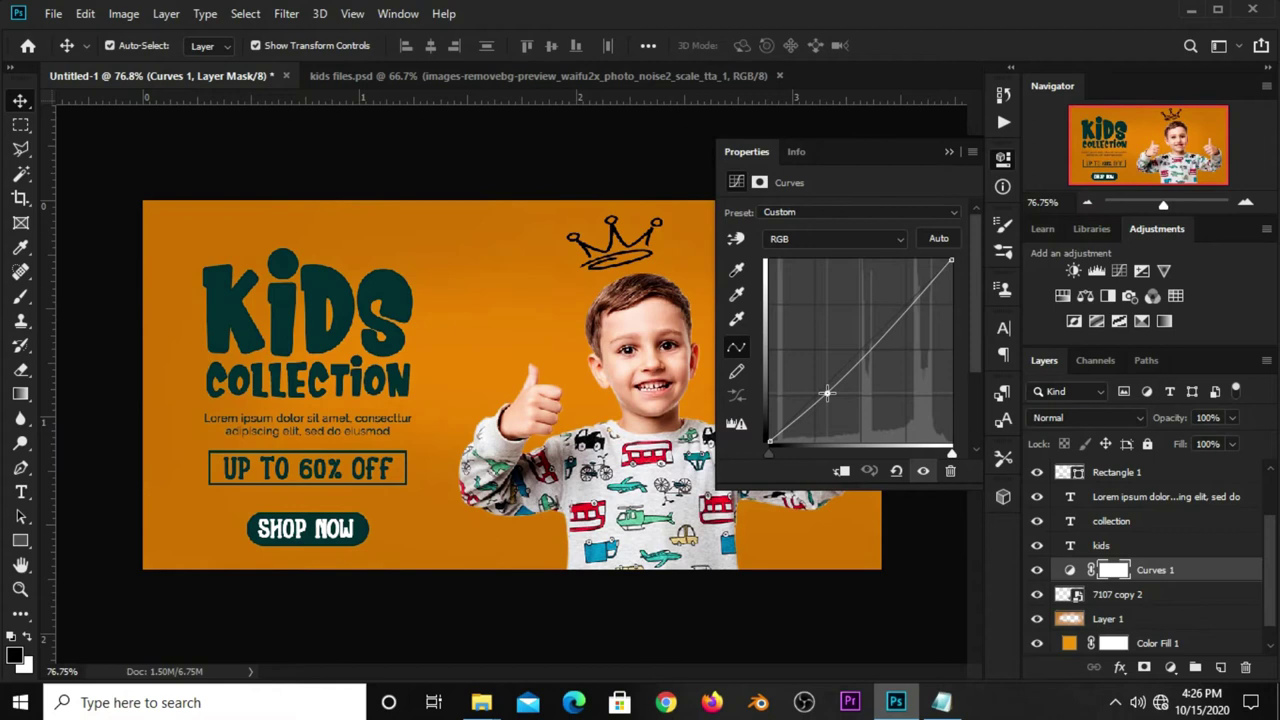
left_click(840, 470)
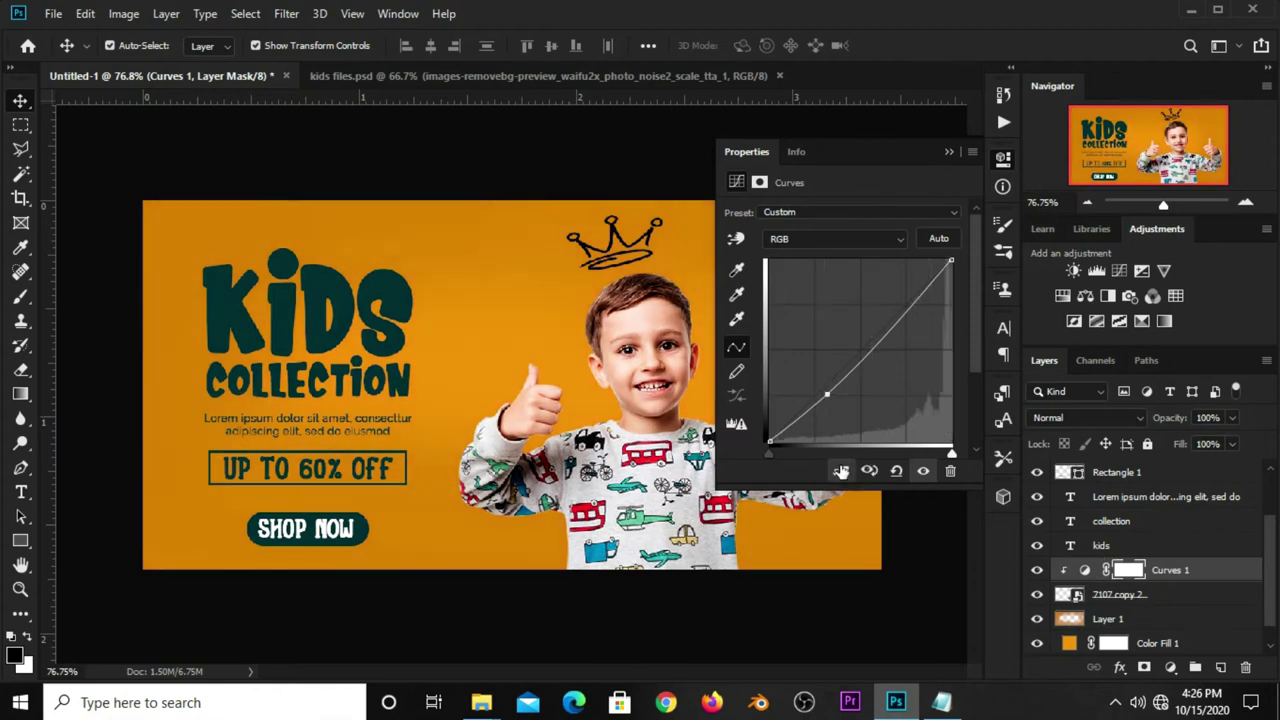
left_click(949, 151)
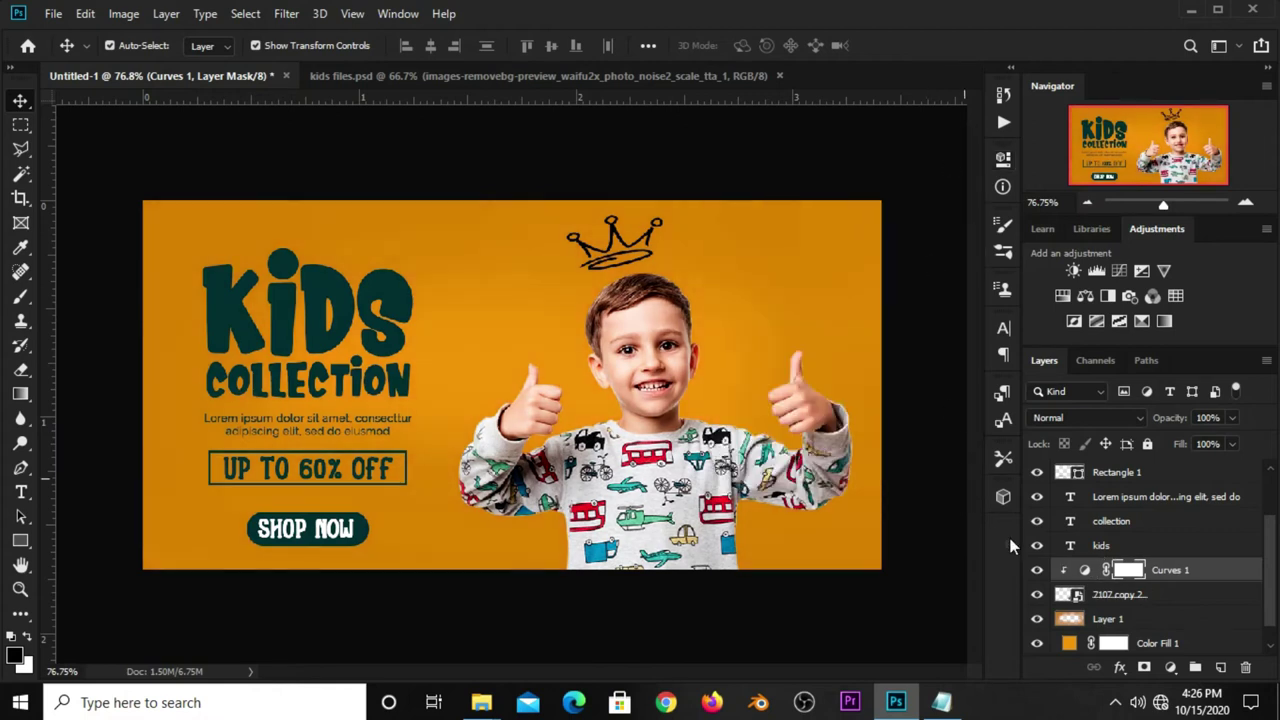
left_click(1036, 570)
scroll(1170, 582, "down", 1)
Step: Create a new layer and set up Edit > Fill with Color contents
left_click(1218, 668)
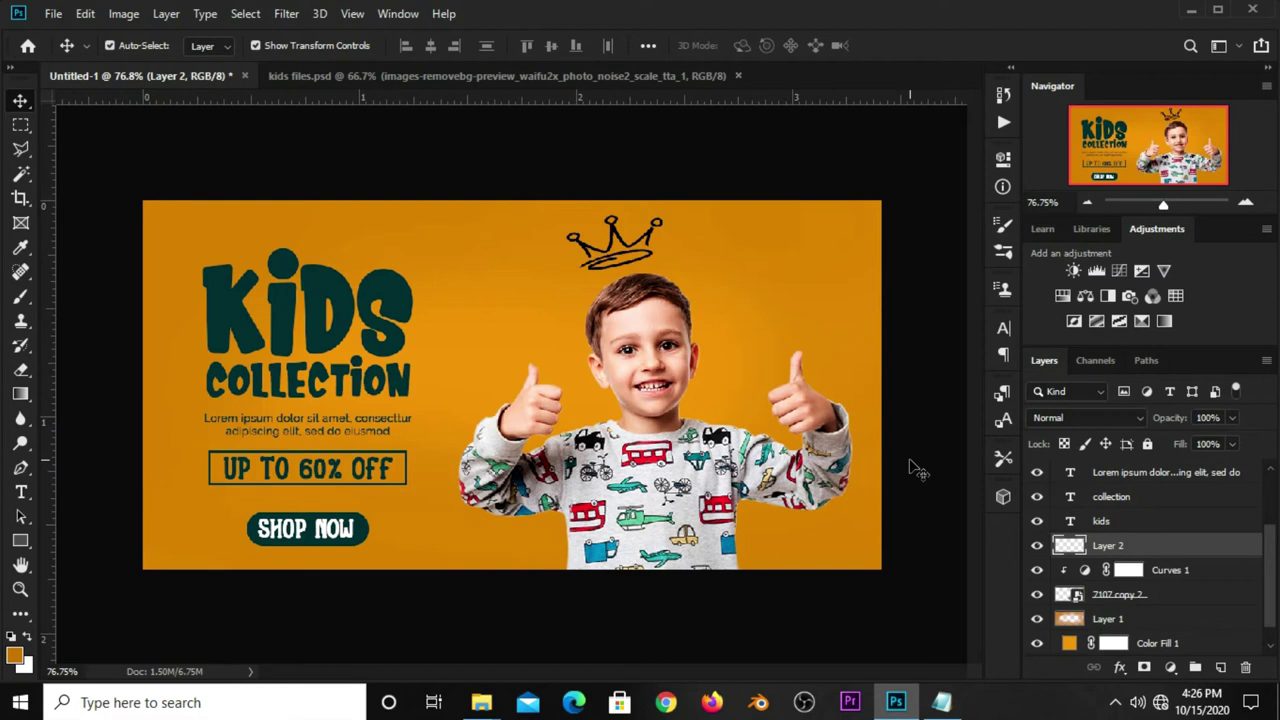
left_click(86, 14)
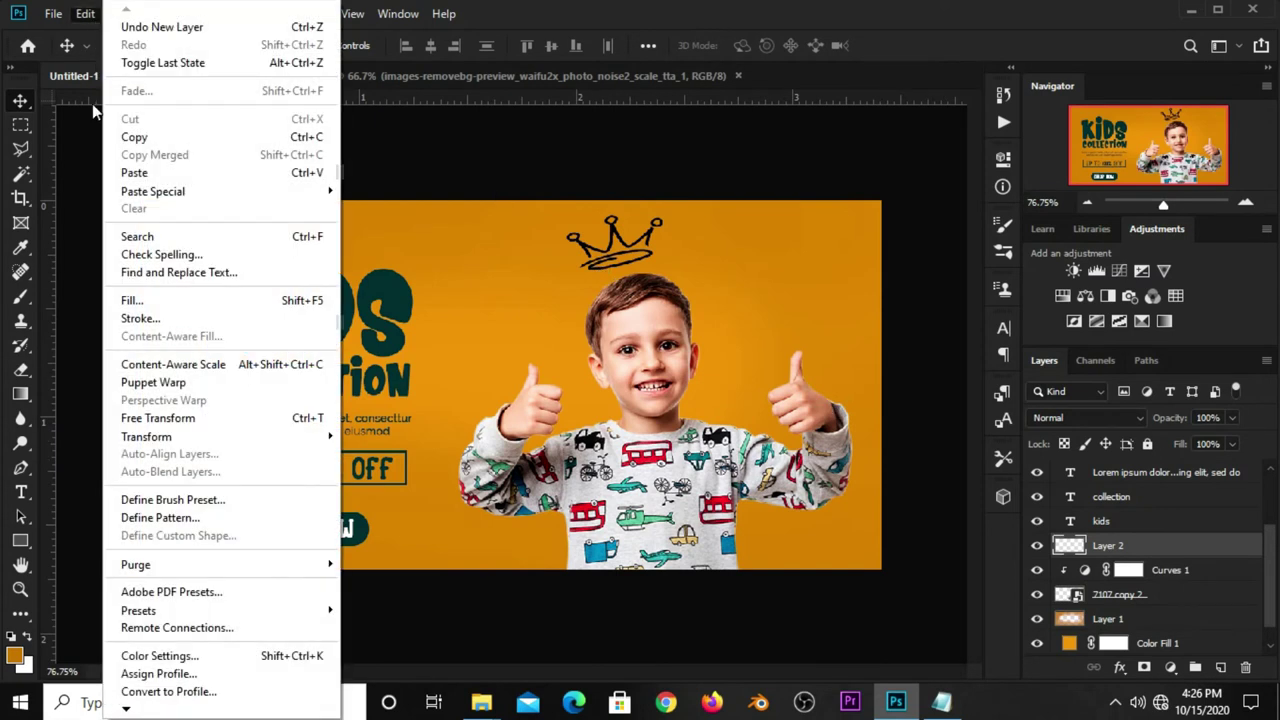
left_click(128, 300)
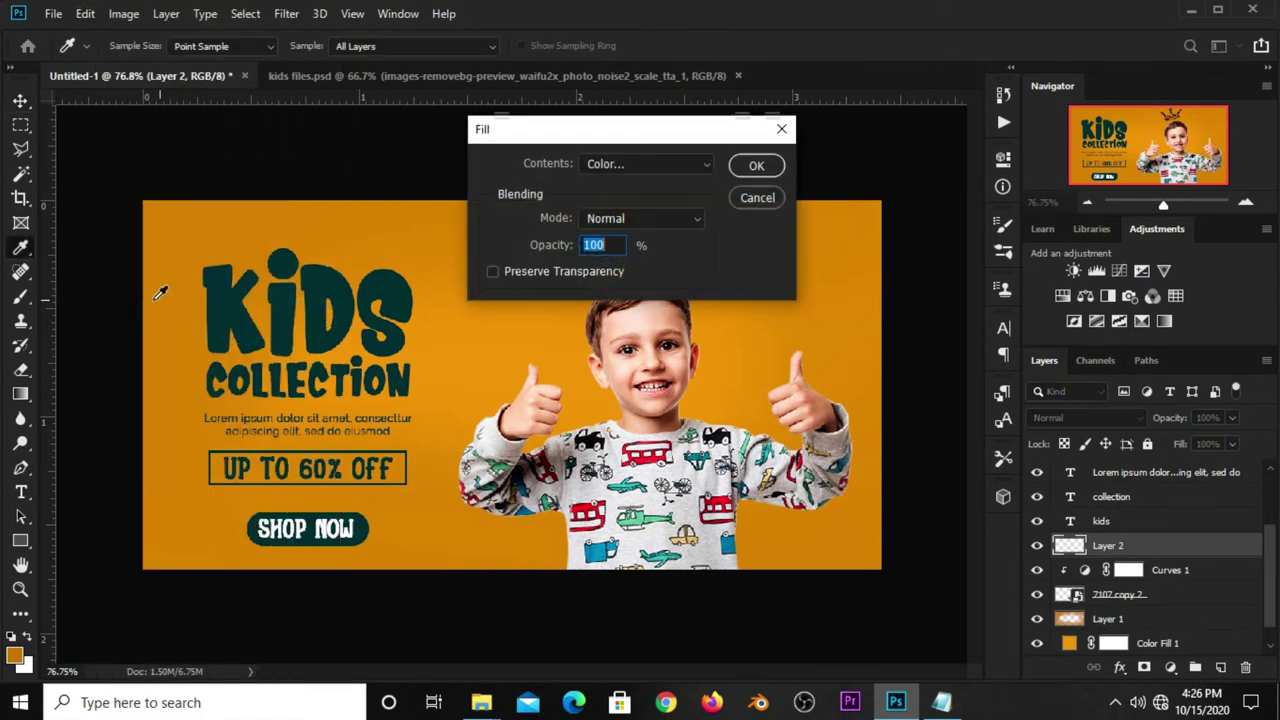
left_click(647, 165)
left_click(644, 211)
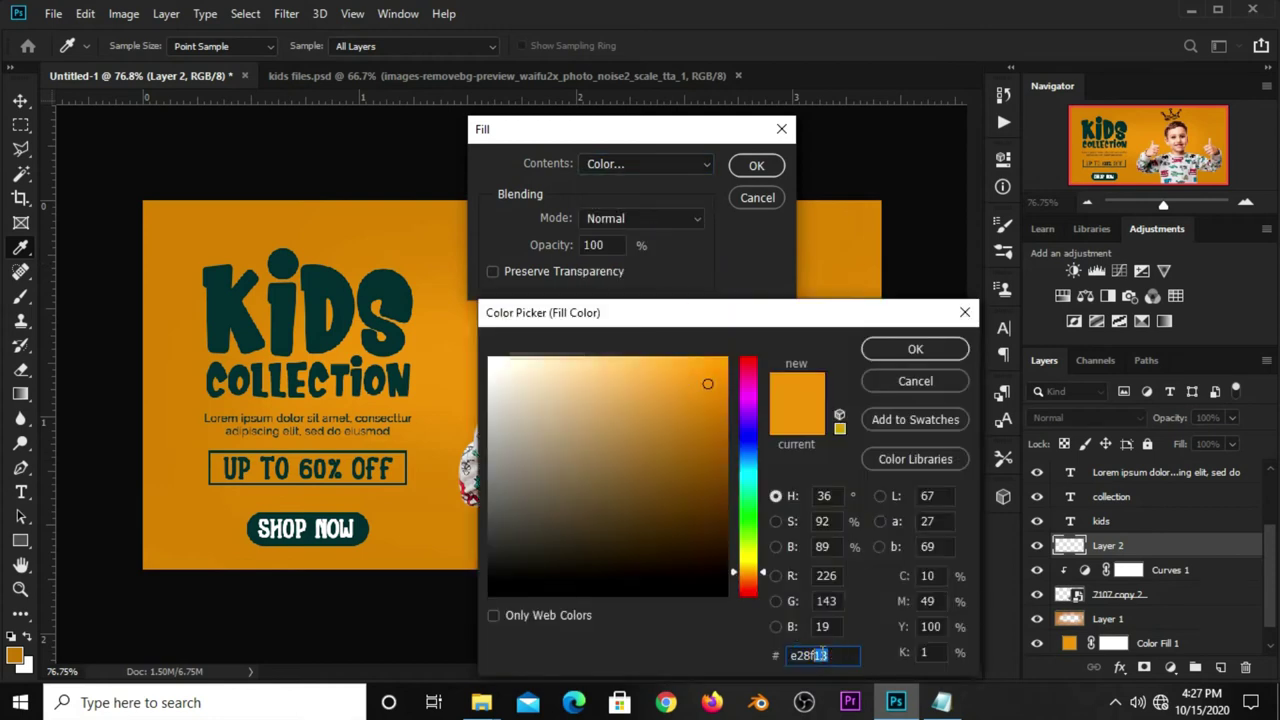
Step: Fill Layer 2 with orange e28f13 copied from the notes
left_click(941, 702)
left_click_drag(712, 281, 659, 284)
left_click(693, 138)
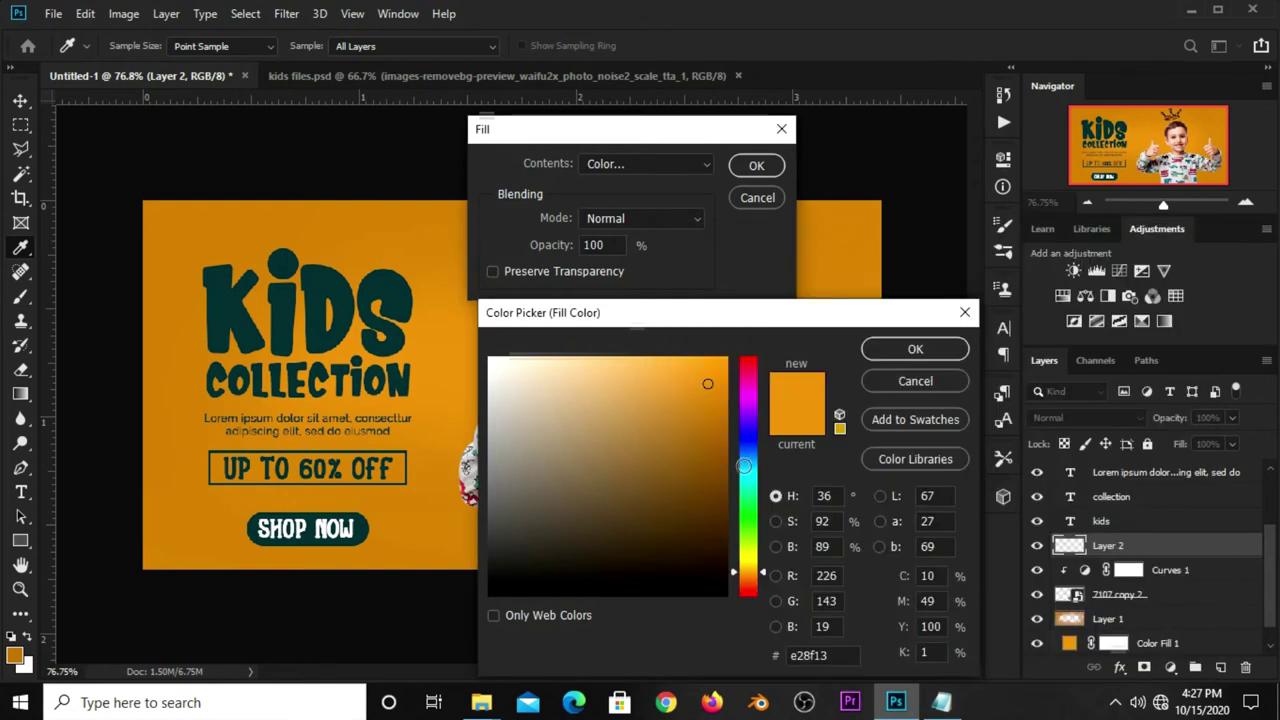
left_click_drag(833, 655, 779, 654)
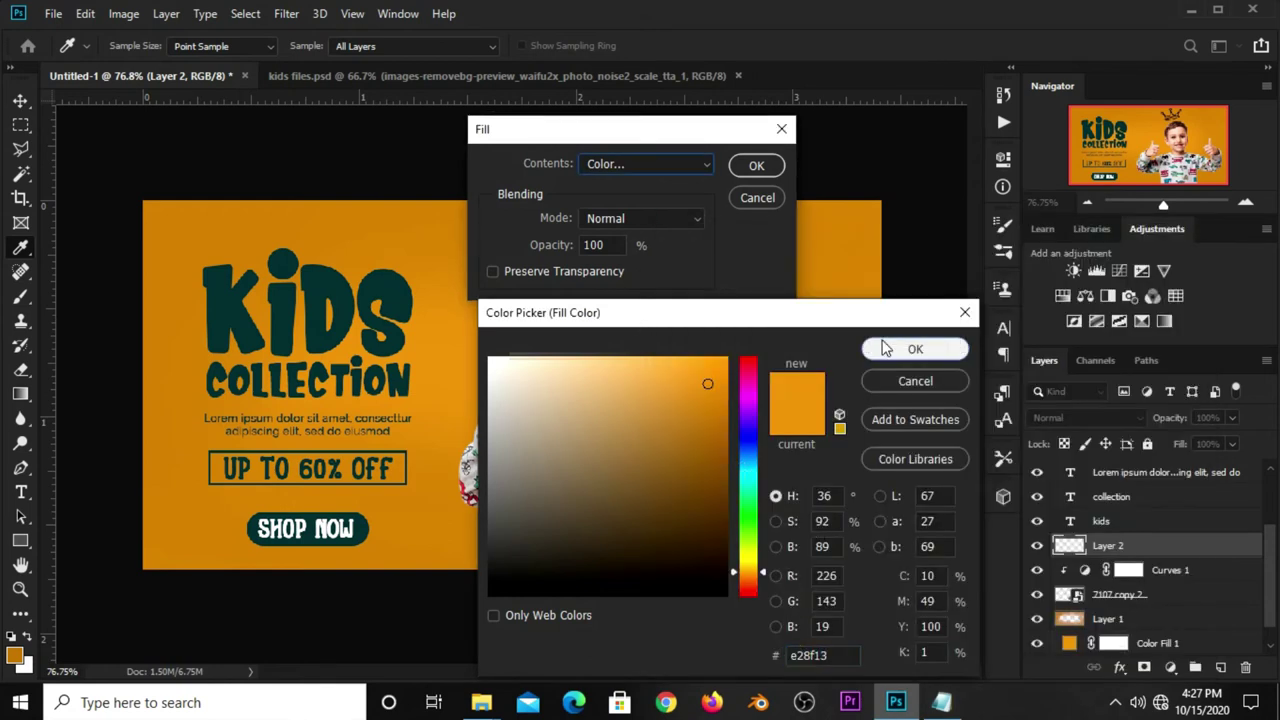
left_click(900, 349)
left_click(752, 167)
Step: Clip the orange Layer 2 to the boy layer as a clipping mask
key("v")
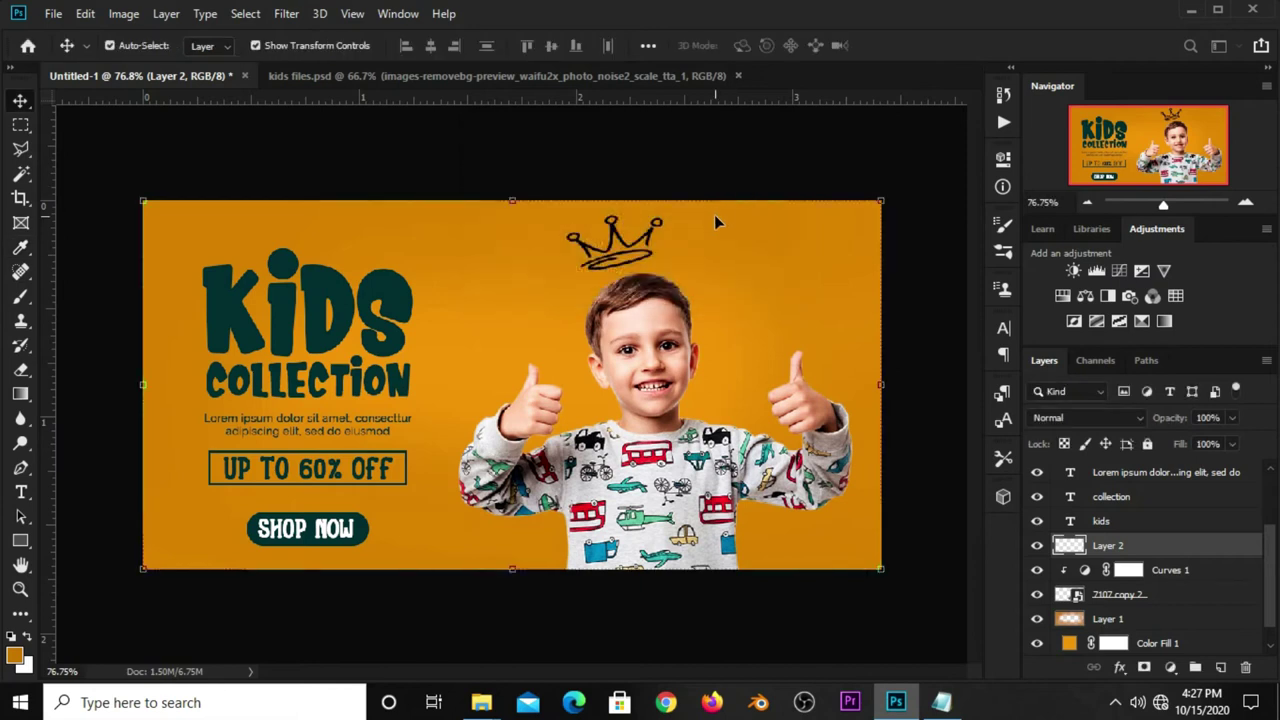
left_click(1037, 545)
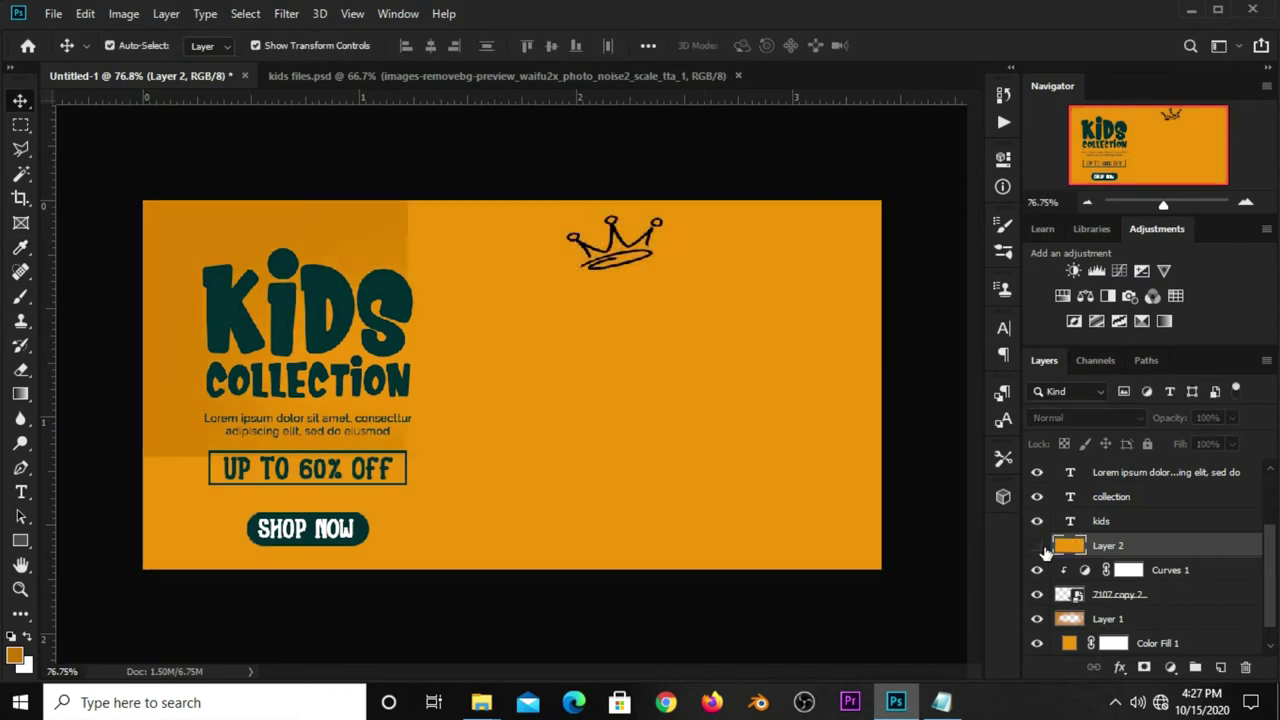
left_click(1037, 545)
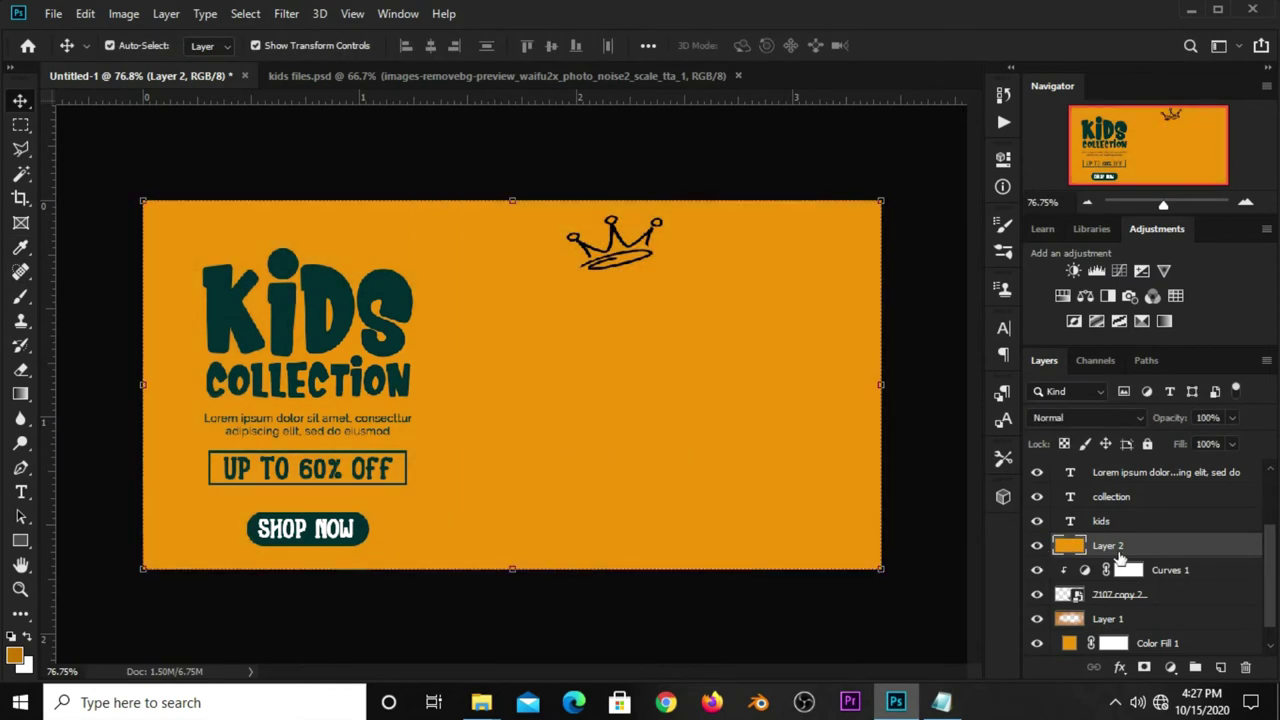
right_click(1115, 547)
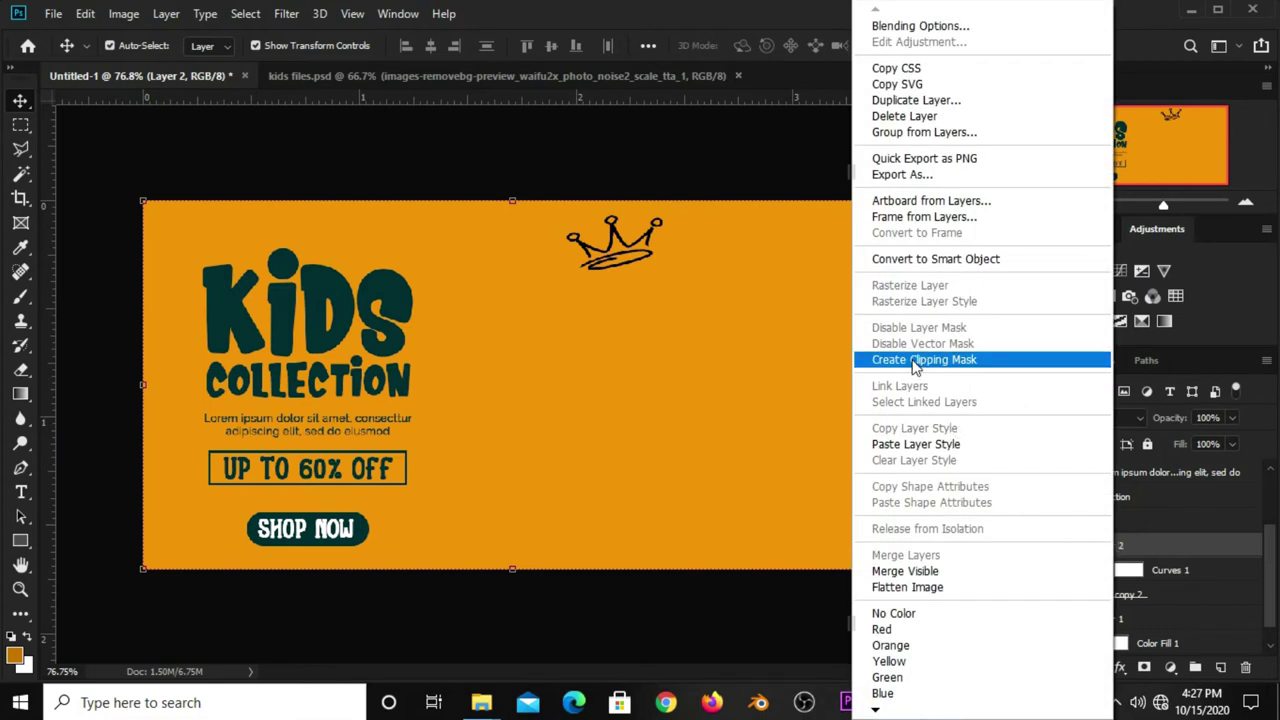
left_click(916, 364)
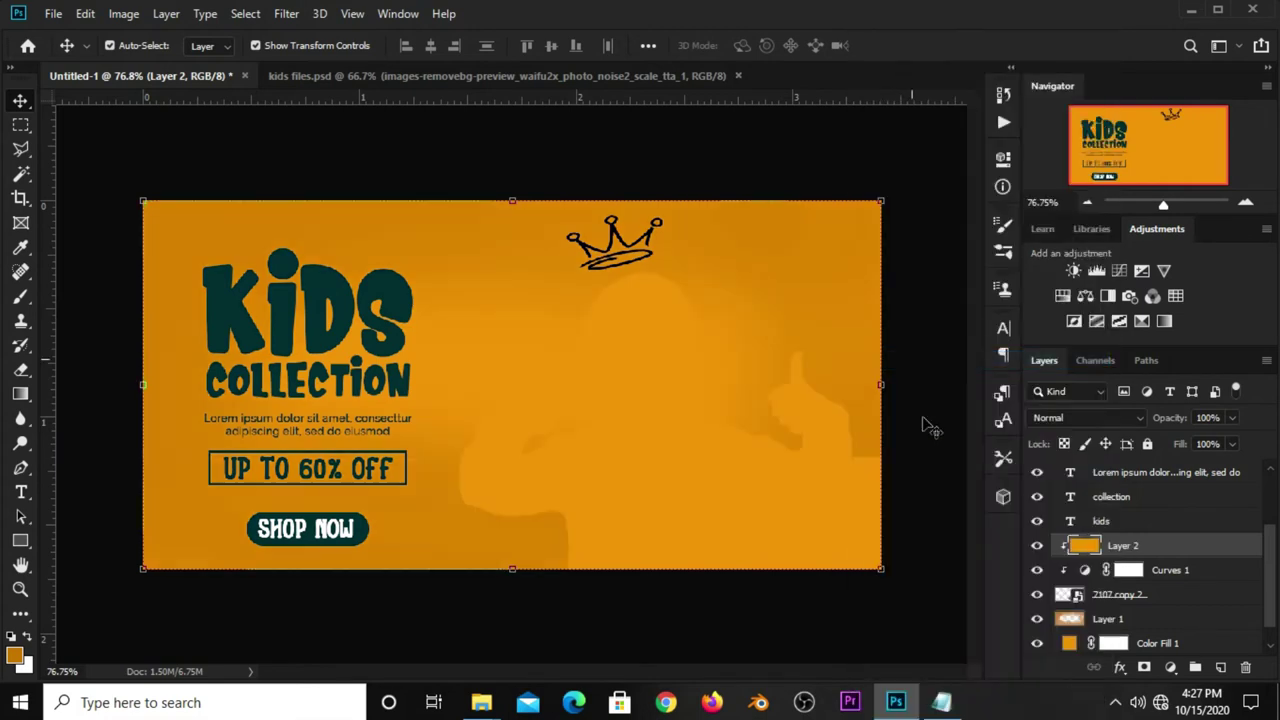
Step: Convert Layer 2 to a smart object and apply a 516.4-pixel Gaussian Blur
right_click(1137, 551)
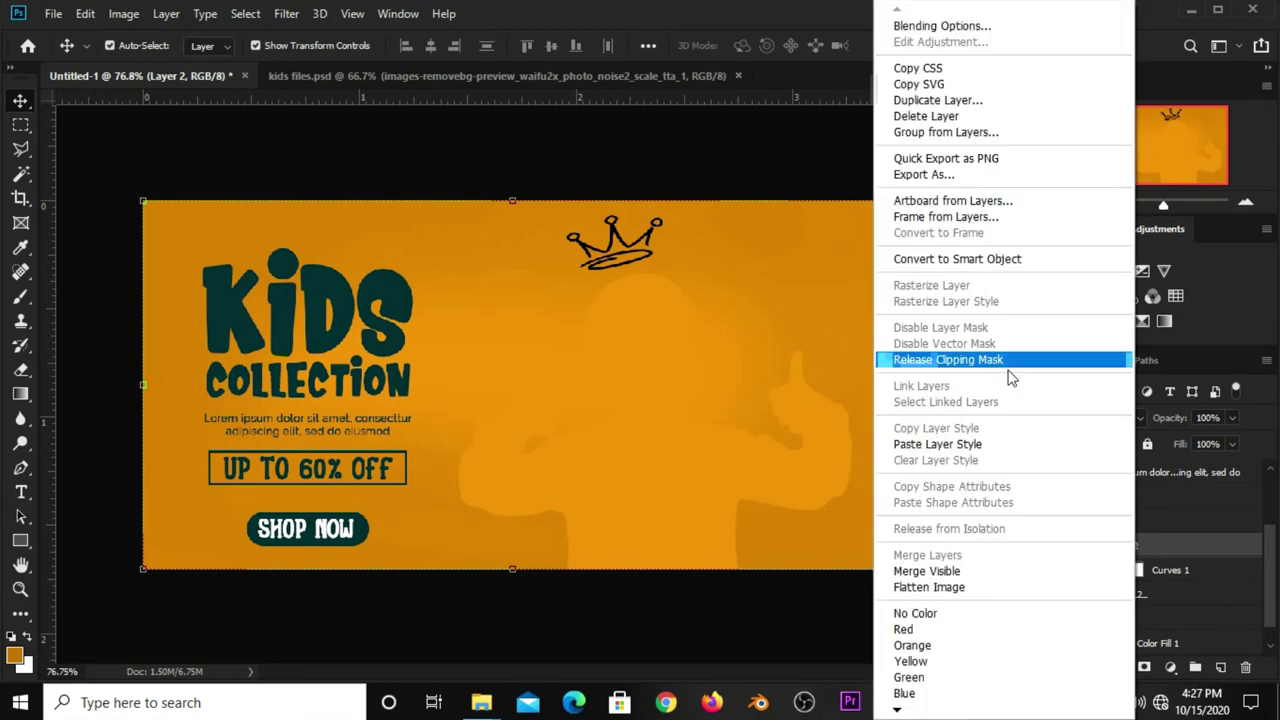
left_click(905, 259)
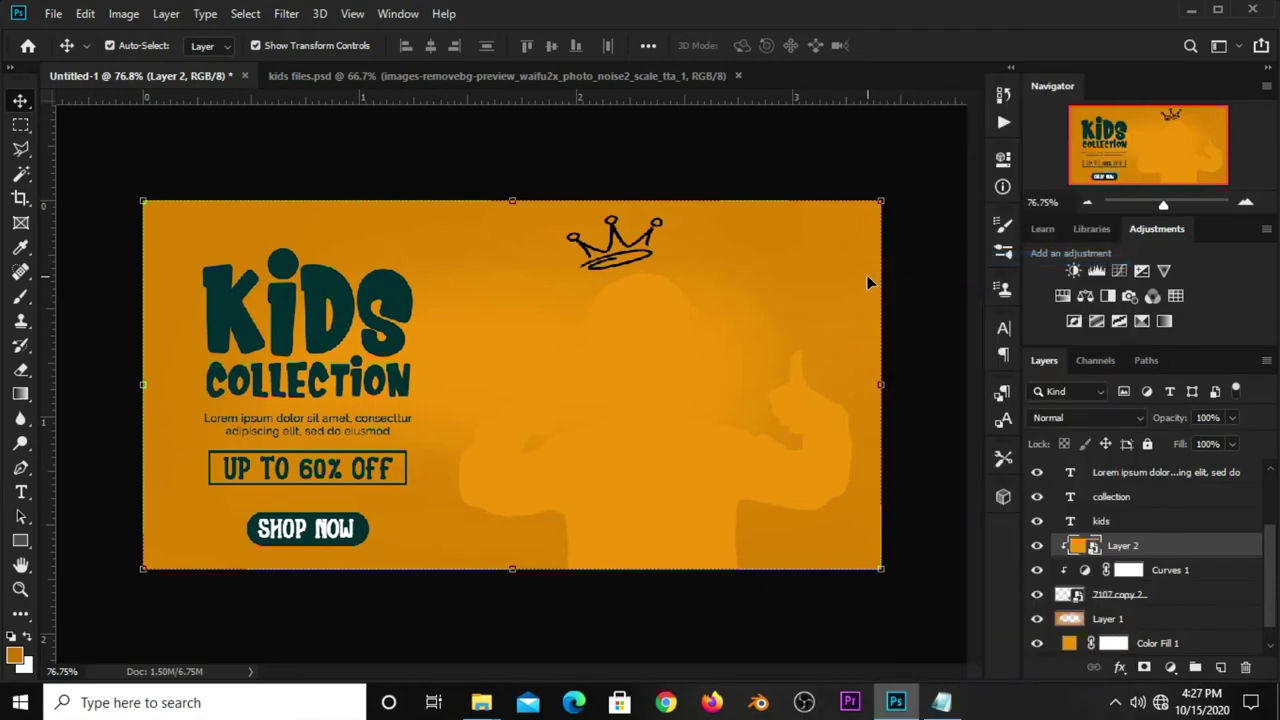
left_click(287, 14)
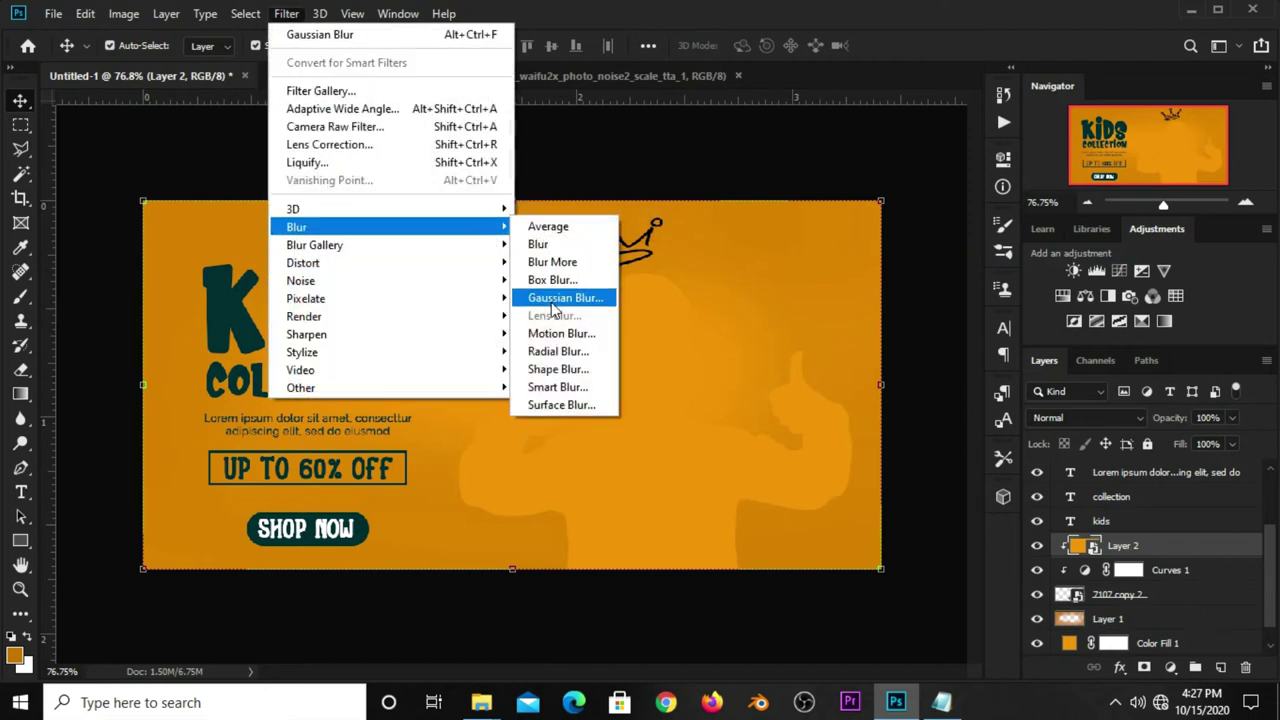
mouse_move(296, 227)
left_click(552, 300)
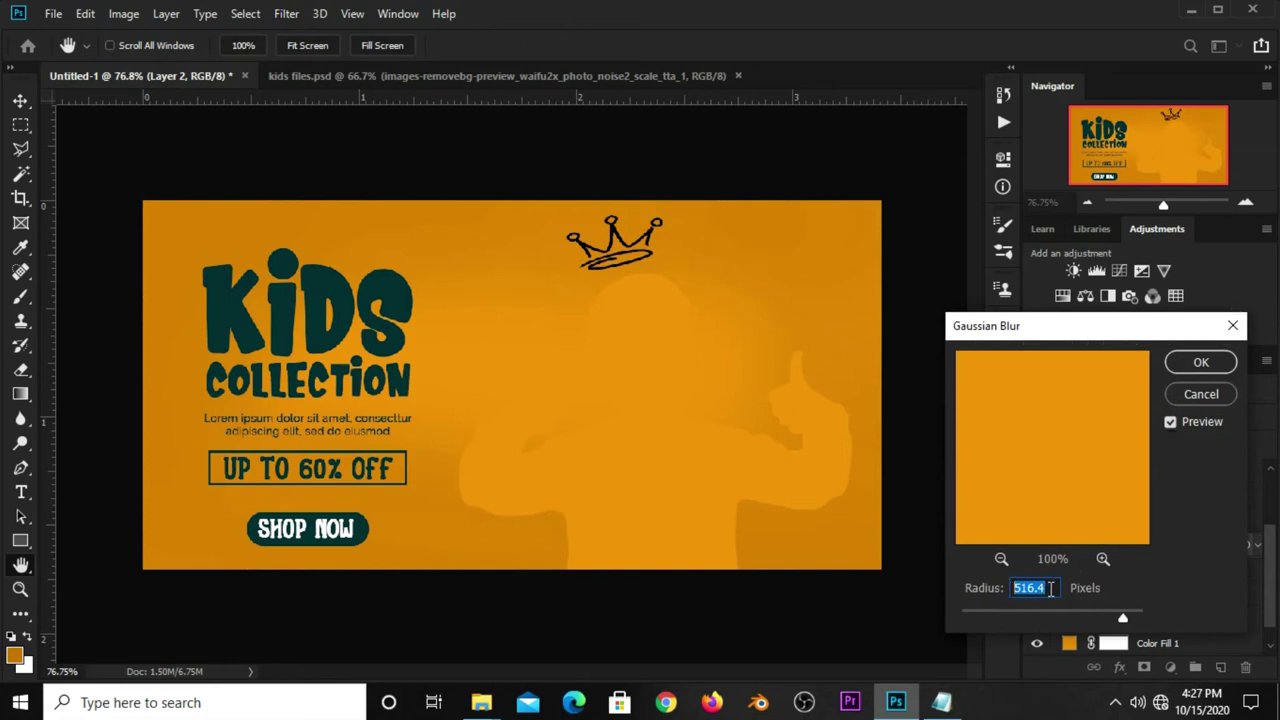
left_click(1198, 362)
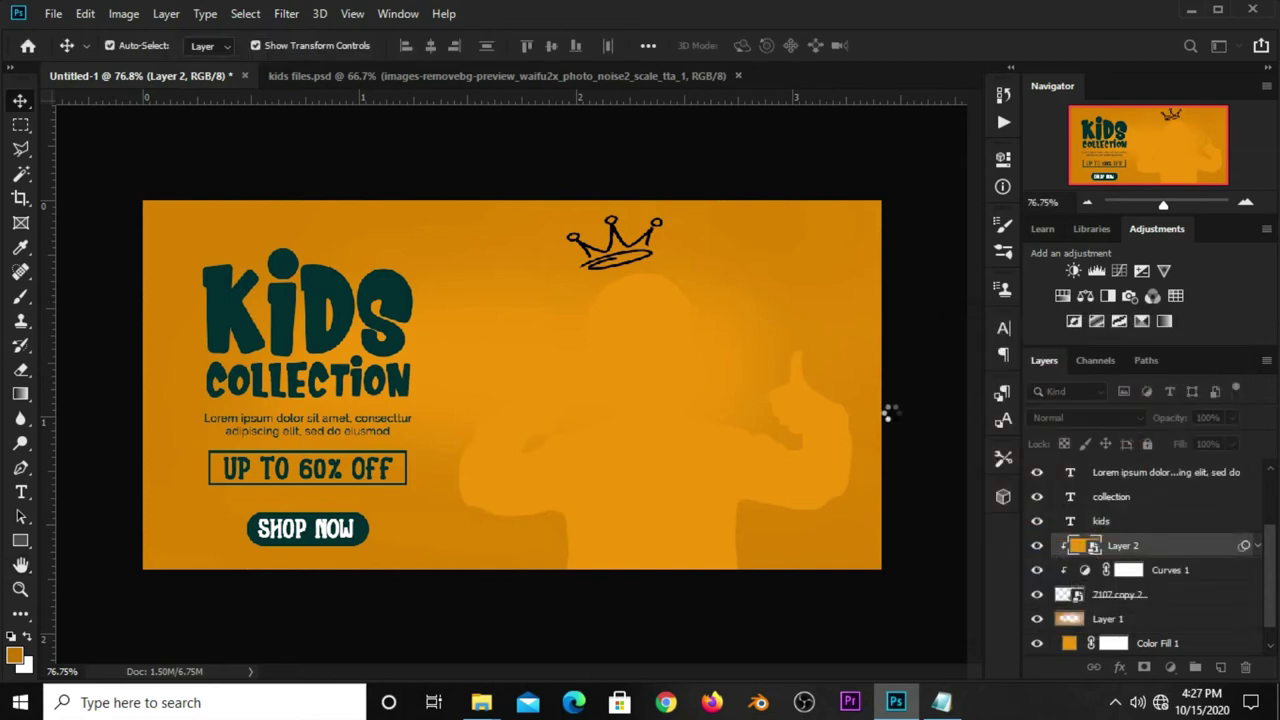
Step: Switch Layer 2 to Soft Light blending and lower its opacity to 18%
left_click(1043, 420)
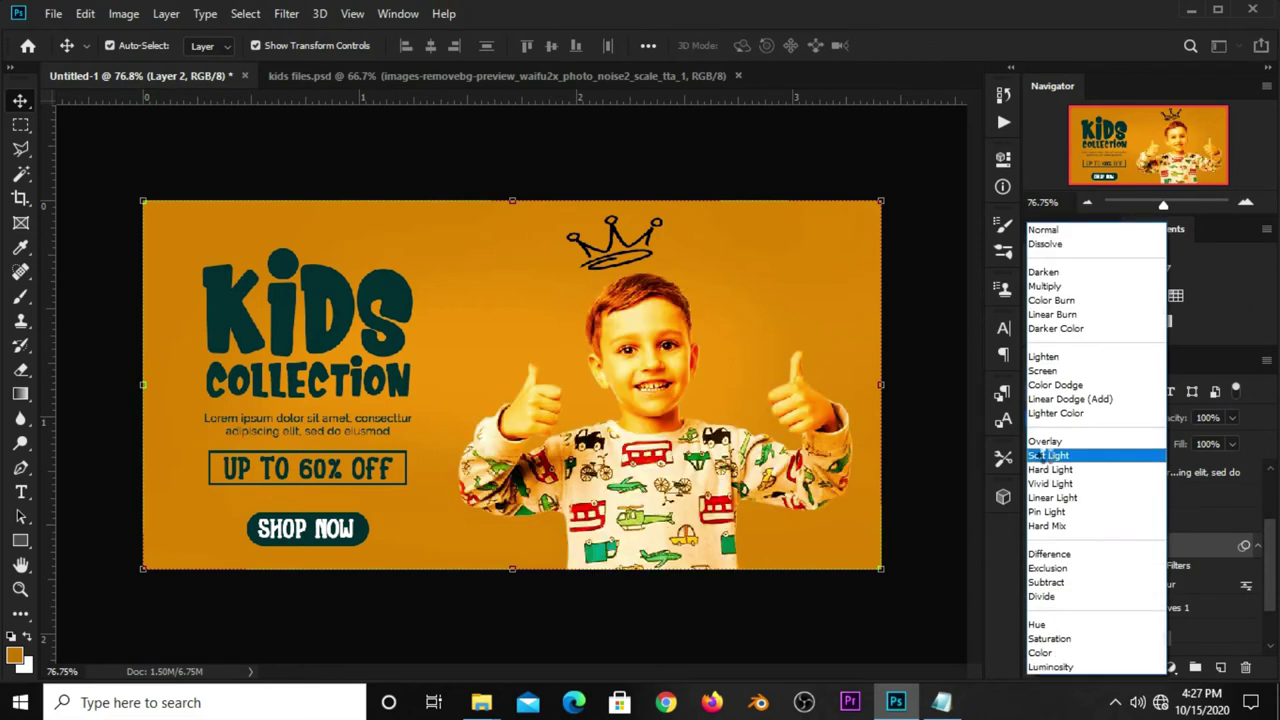
left_click(1047, 452)
left_click(1232, 419)
left_click_drag(1209, 440, 1159, 439)
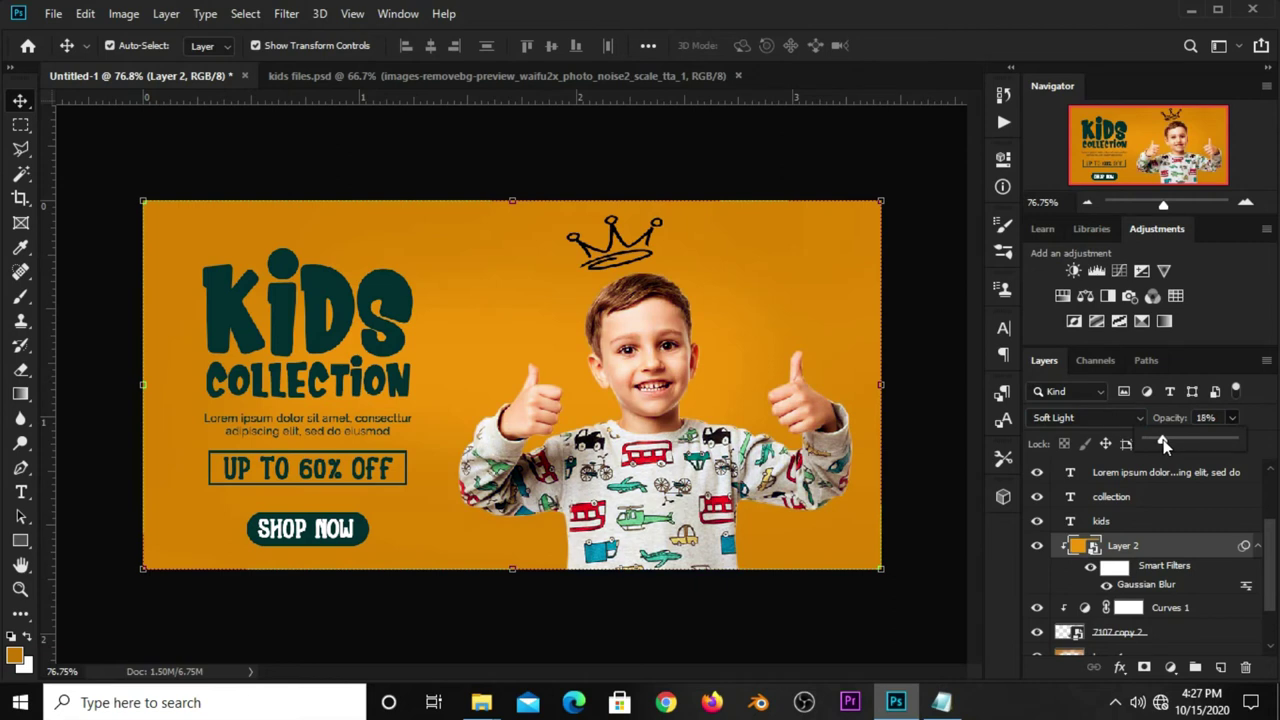
left_click(1219, 418)
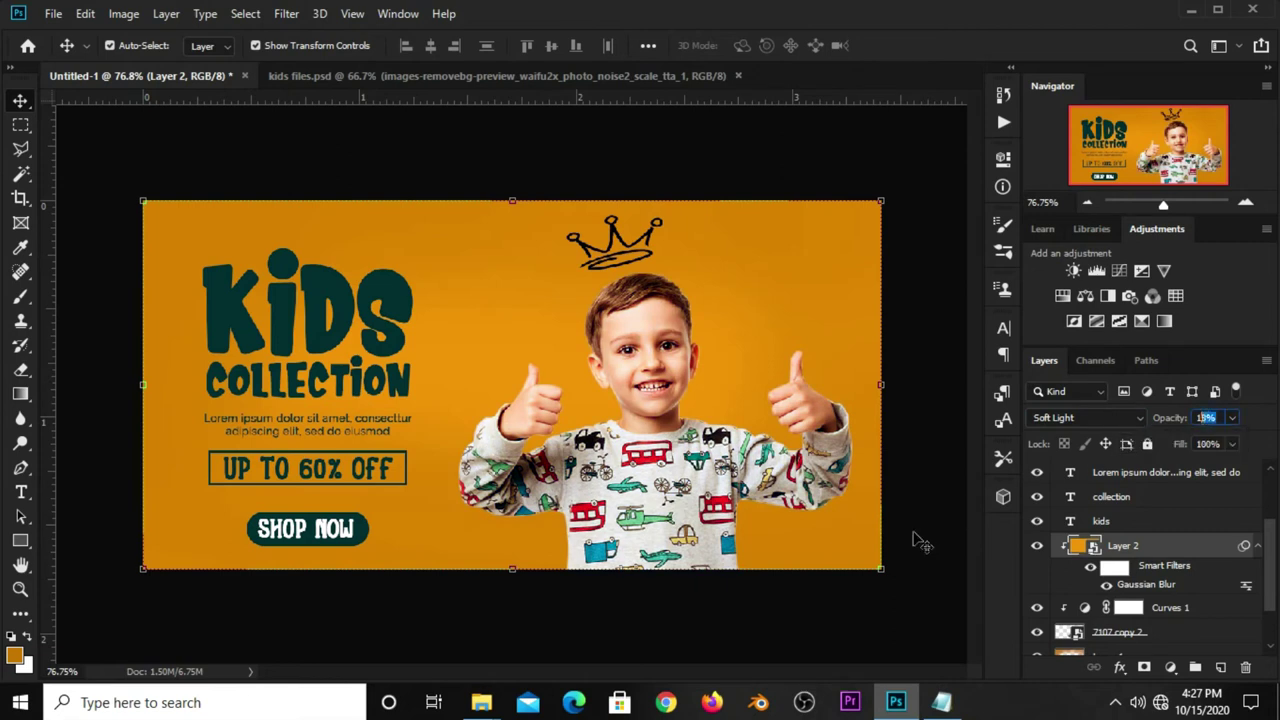
left_click(915, 605)
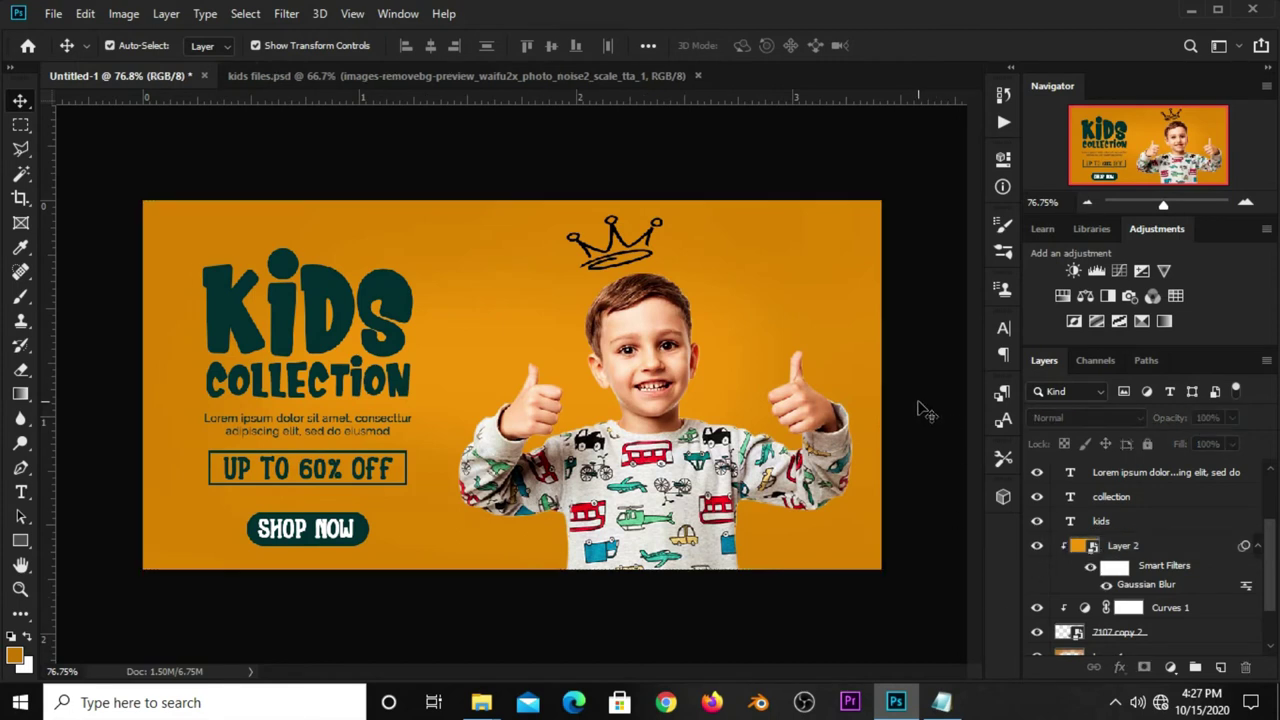
Step: Bring the cute star from kids files.psd into the banner and shrink it small
left_click(487, 77)
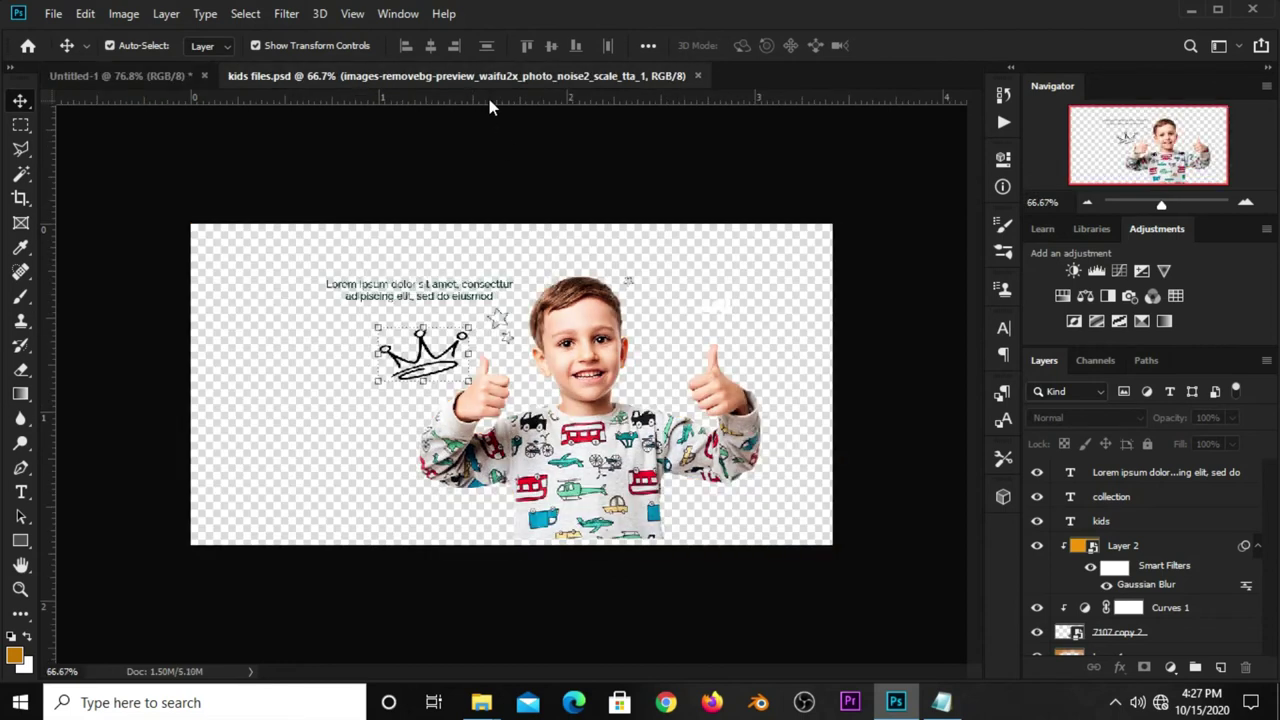
left_click(493, 325)
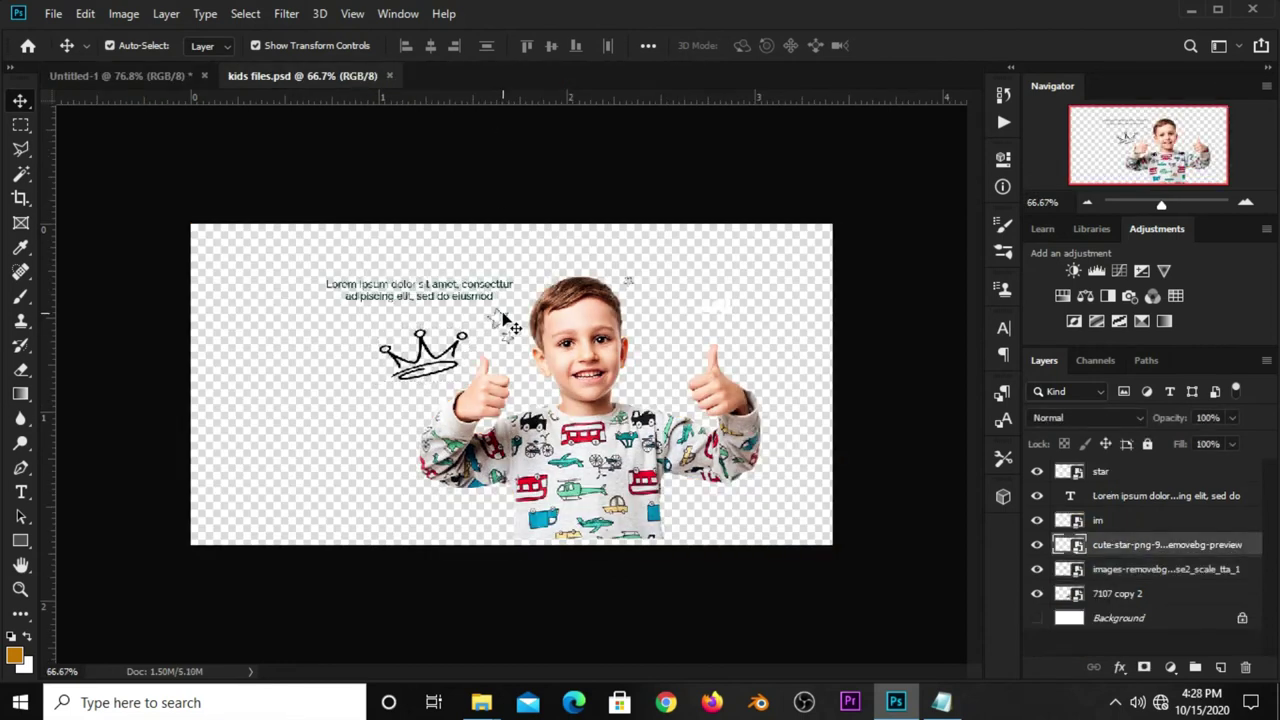
left_click(505, 308)
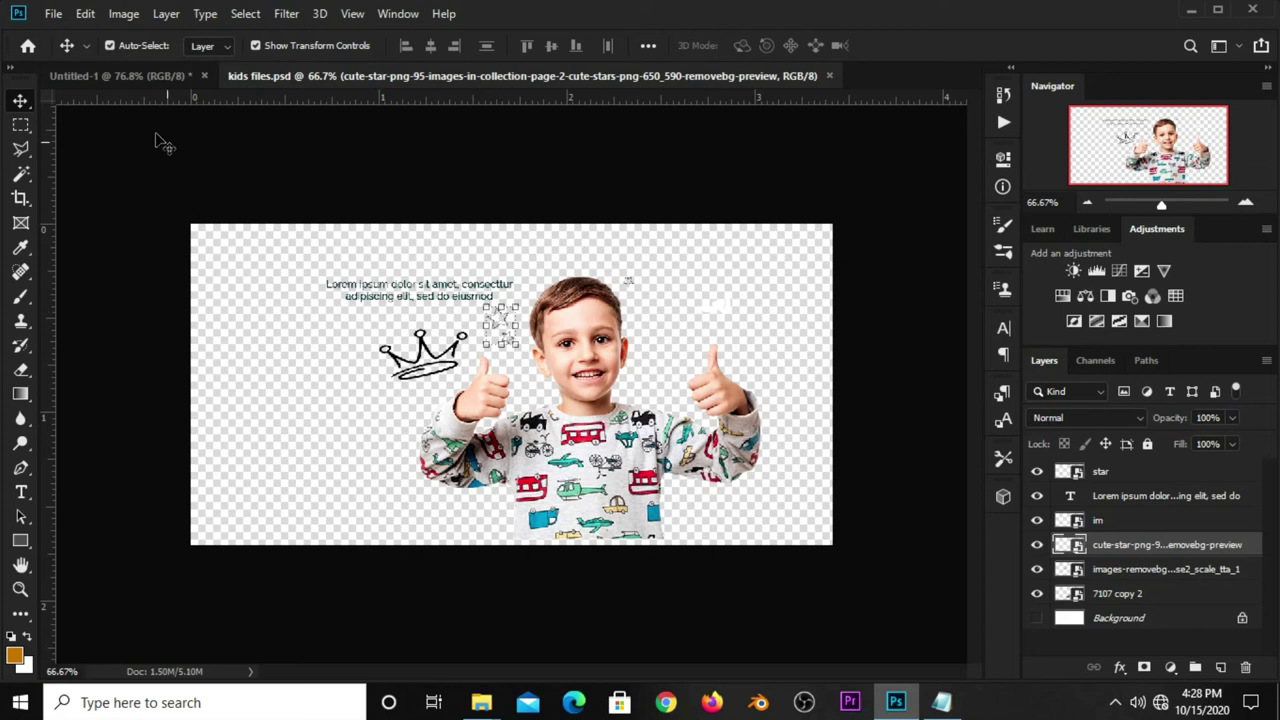
left_click(153, 77)
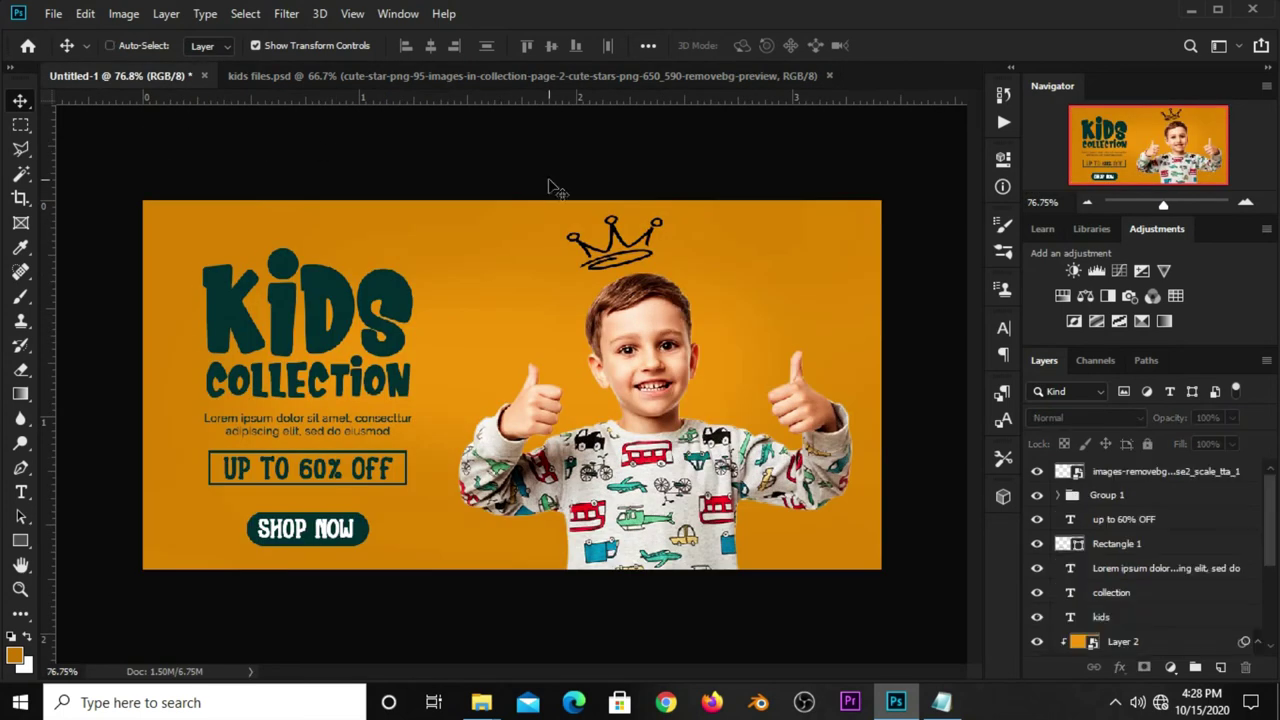
left_click_drag(548, 186, 547, 192)
left_click_drag(493, 357, 527, 362)
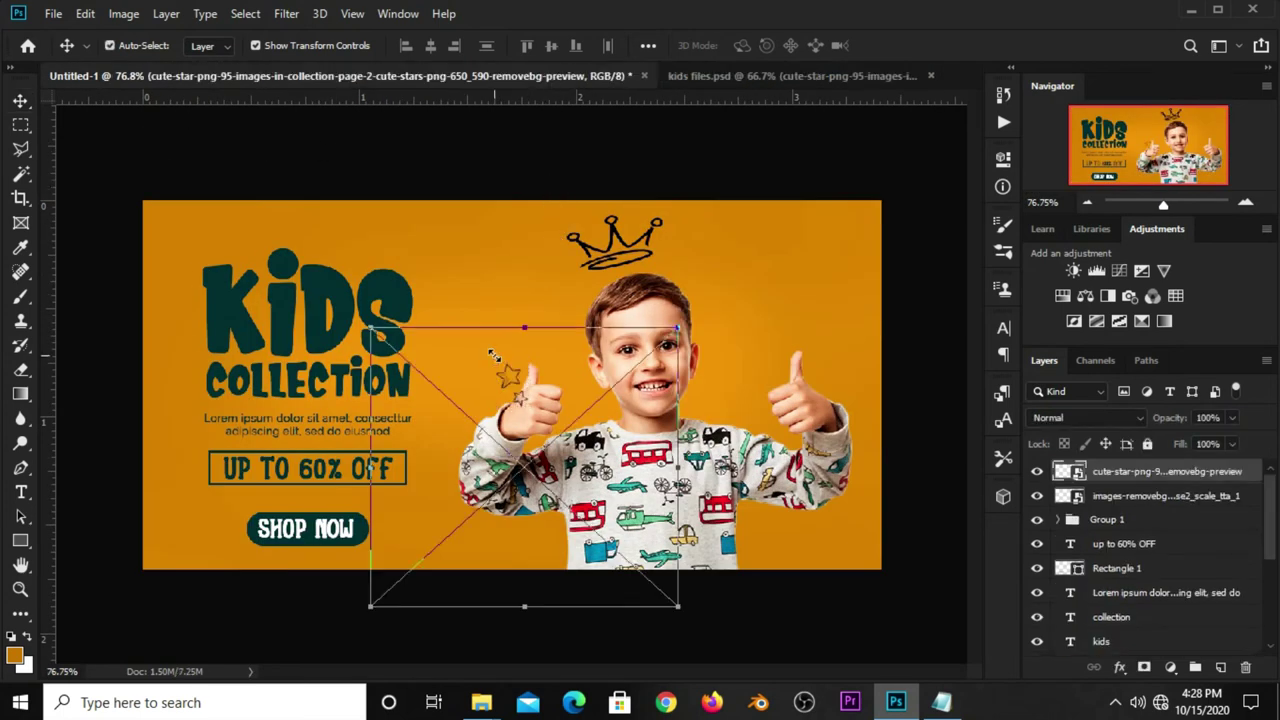
key("Return")
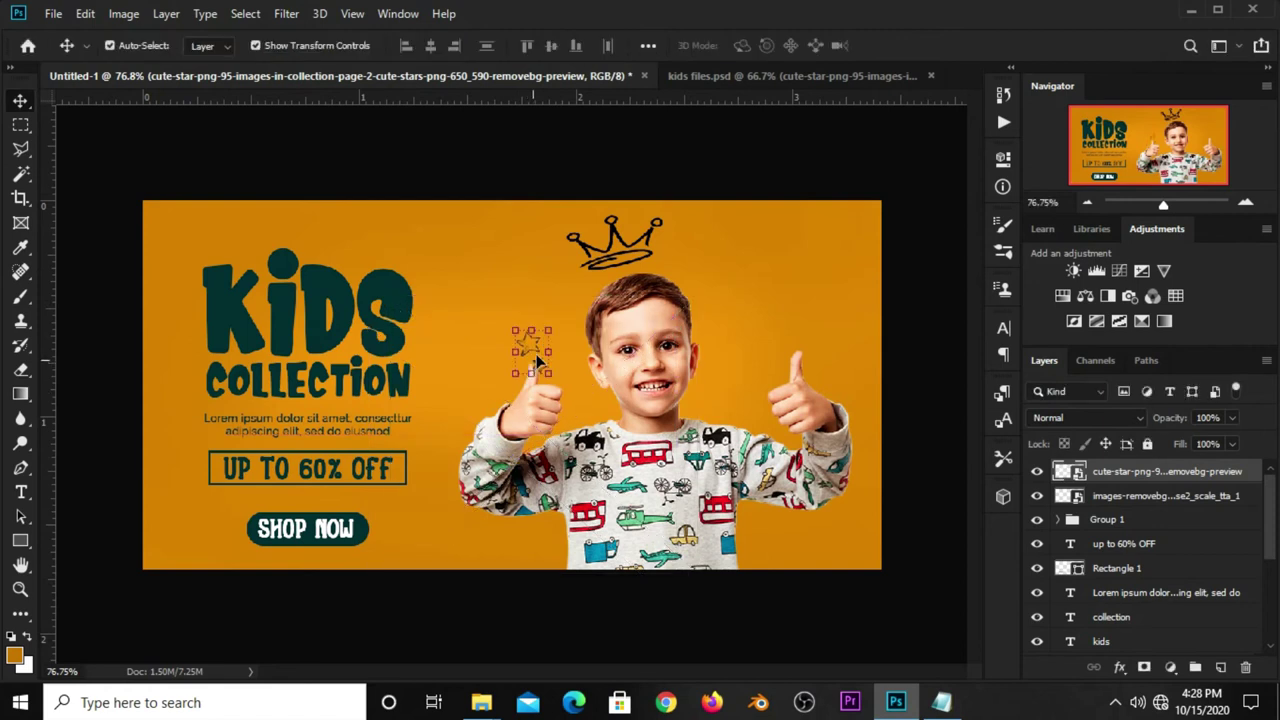
Step: Convert the star to a Smart Object, tilt it beside the crown, and duplicate it
right_click(1104, 481)
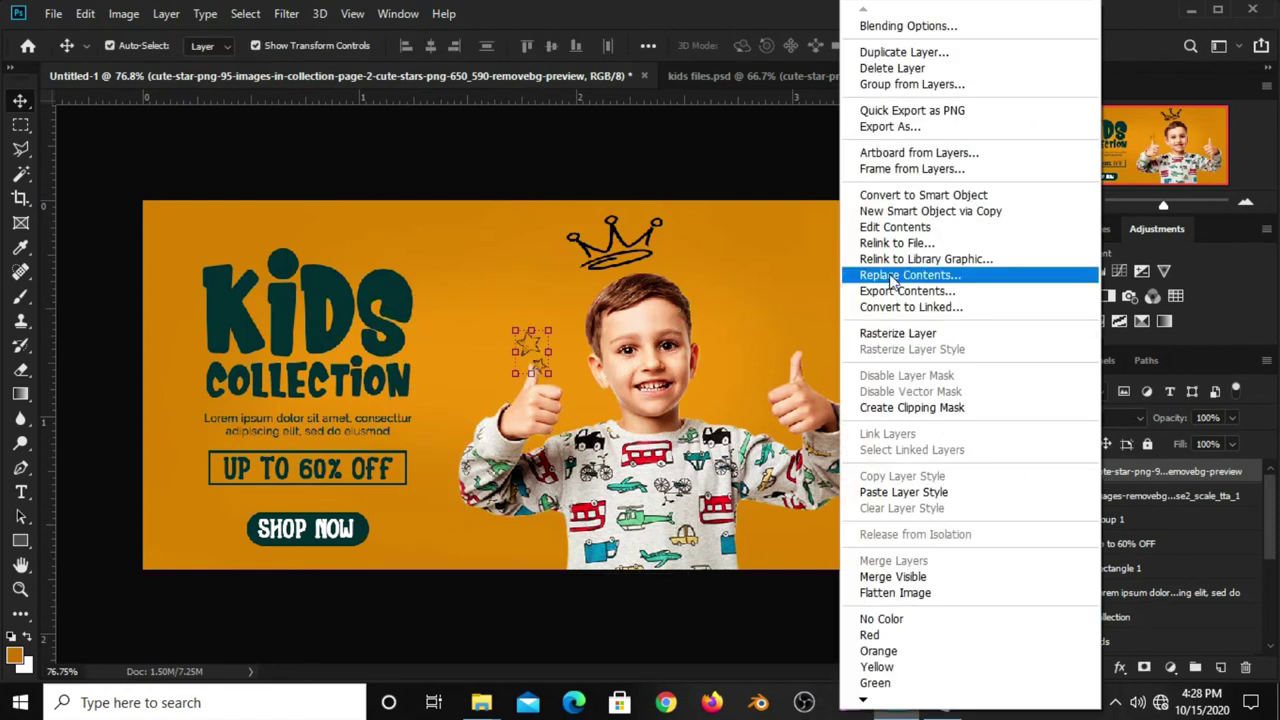
left_click(893, 197)
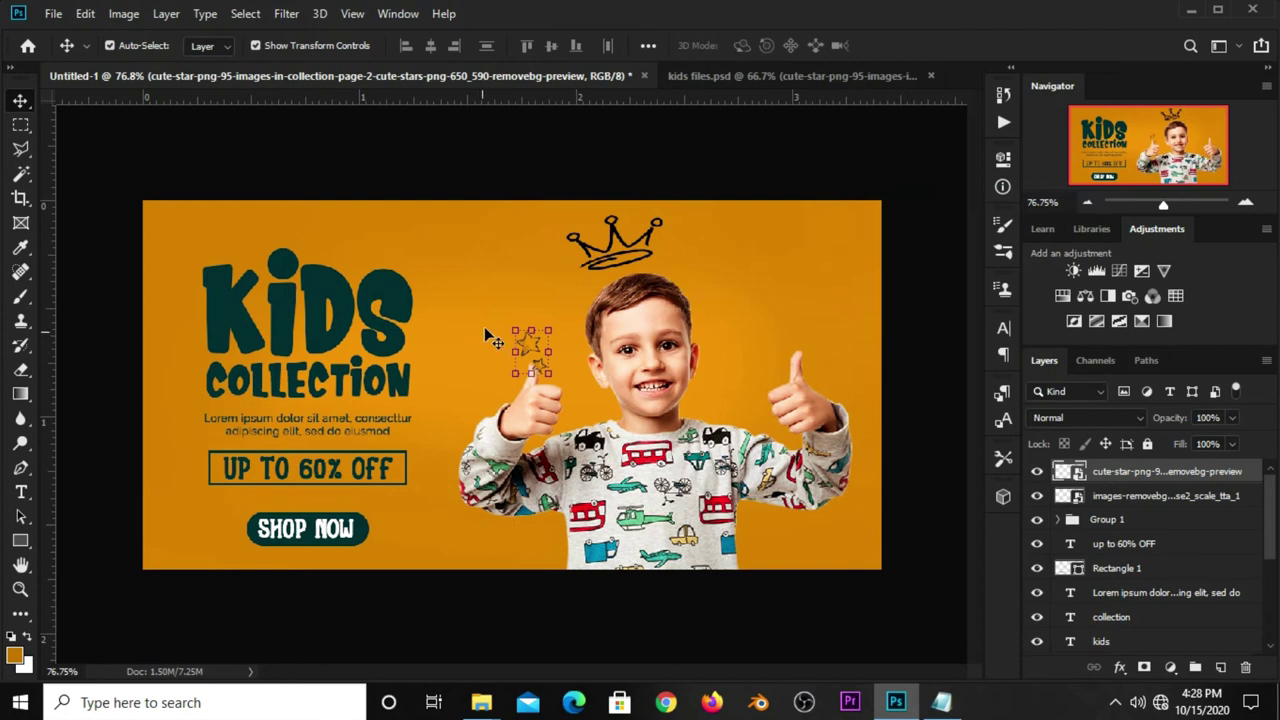
key("ctrl+t")
mouse_move(535, 352)
left_mouse_down()
mouse_move(537, 283)
mouse_move(513, 287)
left_mouse_up()
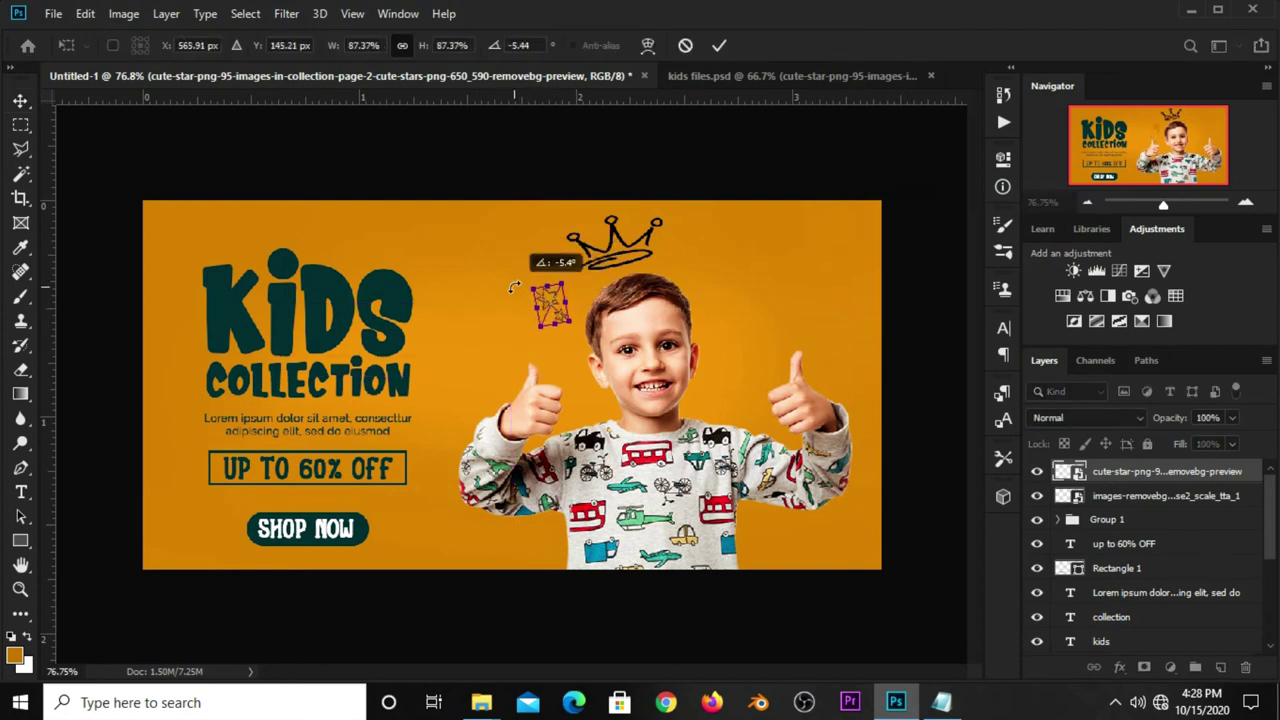
key("Return")
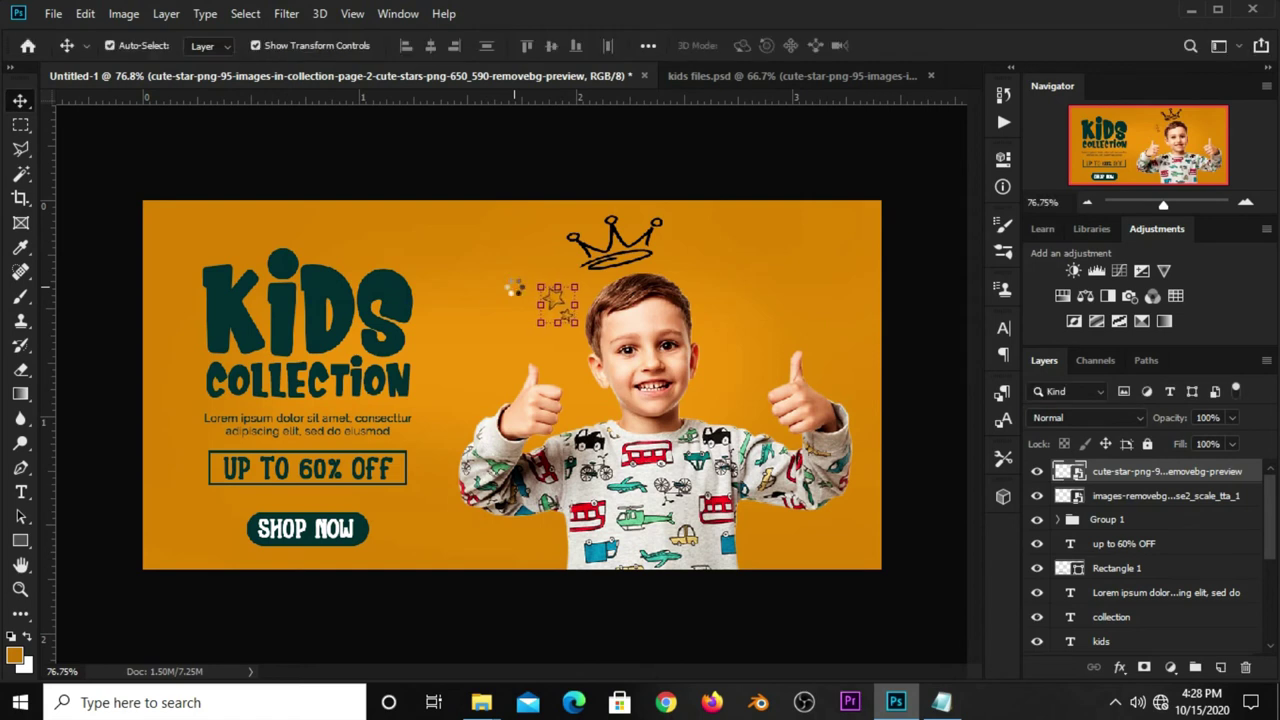
left_click_drag(531, 280, 541, 265)
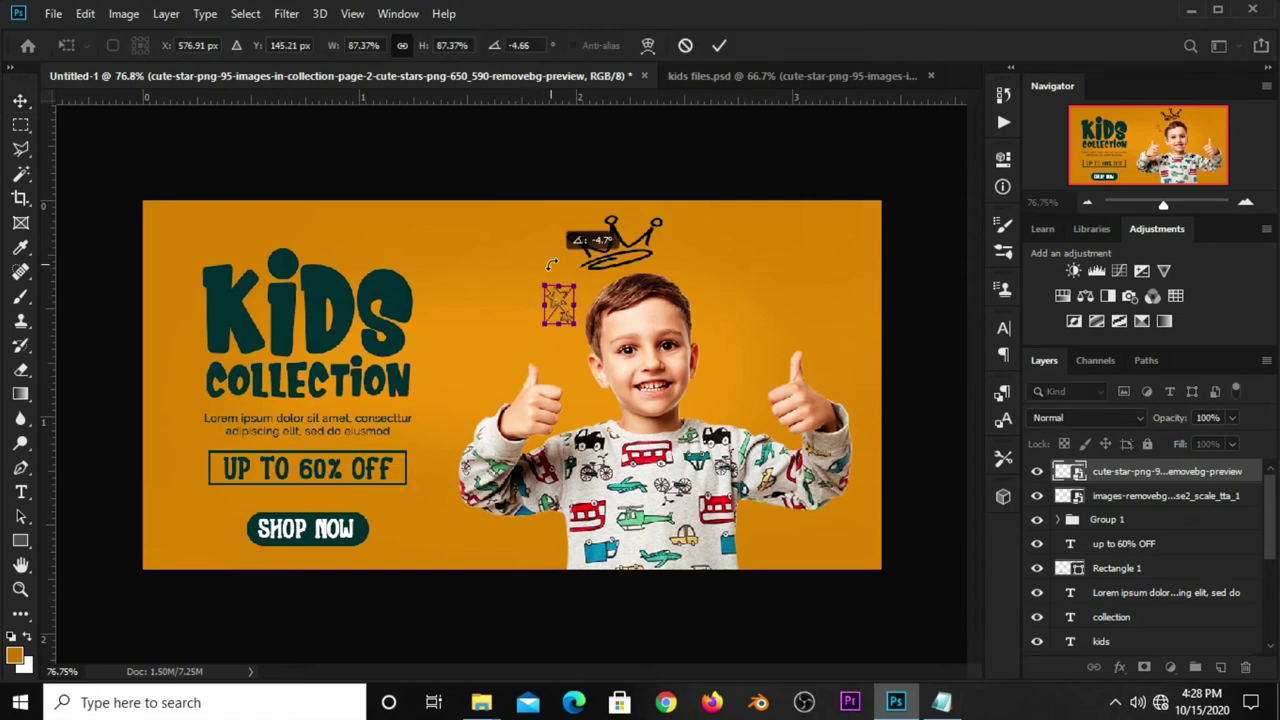
key("Return")
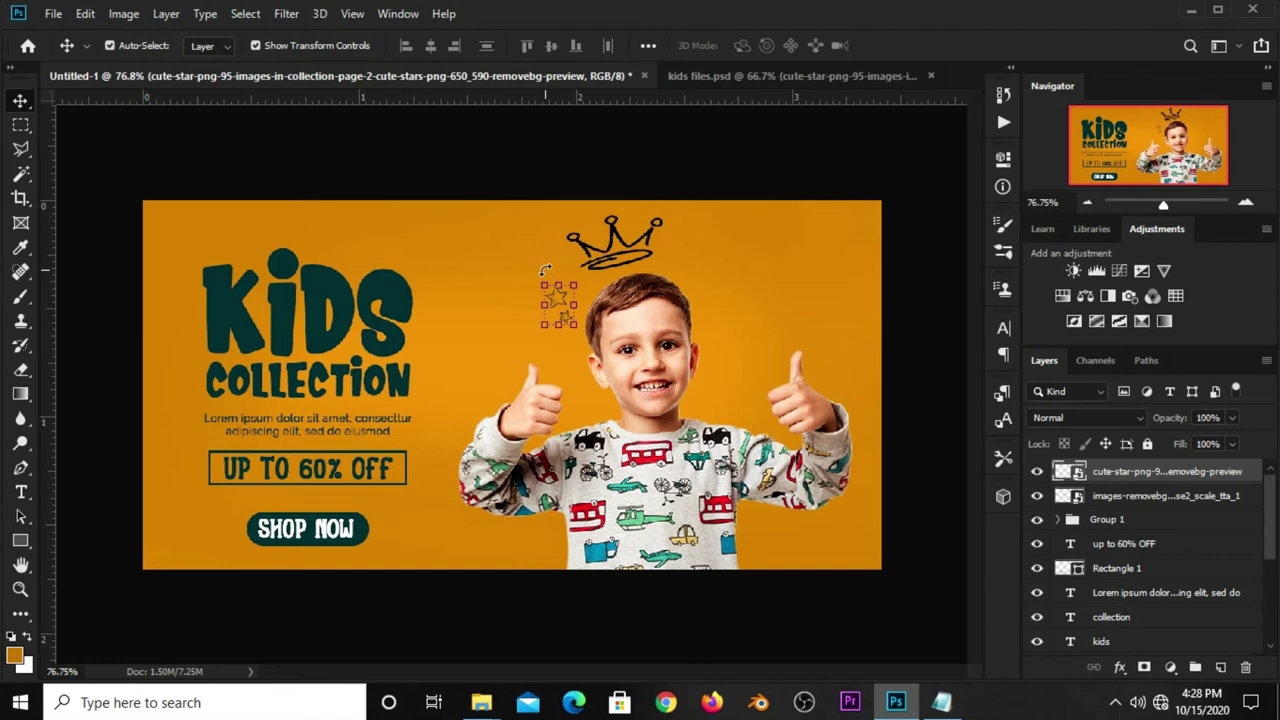
key("ctrl+j")
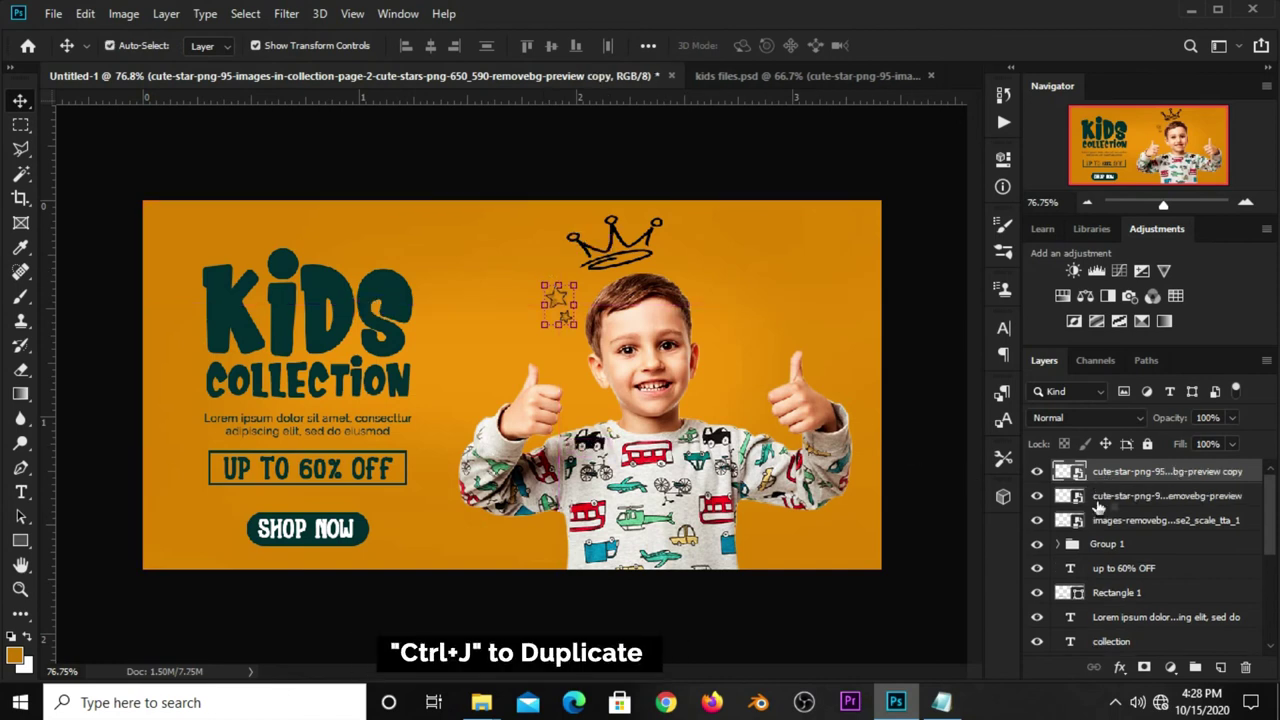
Step: Move the star copy to the right of the crown and shrink it
key("ctrl+t")
mouse_move(559, 305)
left_mouse_down()
mouse_move(680, 258)
mouse_move(694, 229)
mouse_move(678, 218)
left_mouse_up()
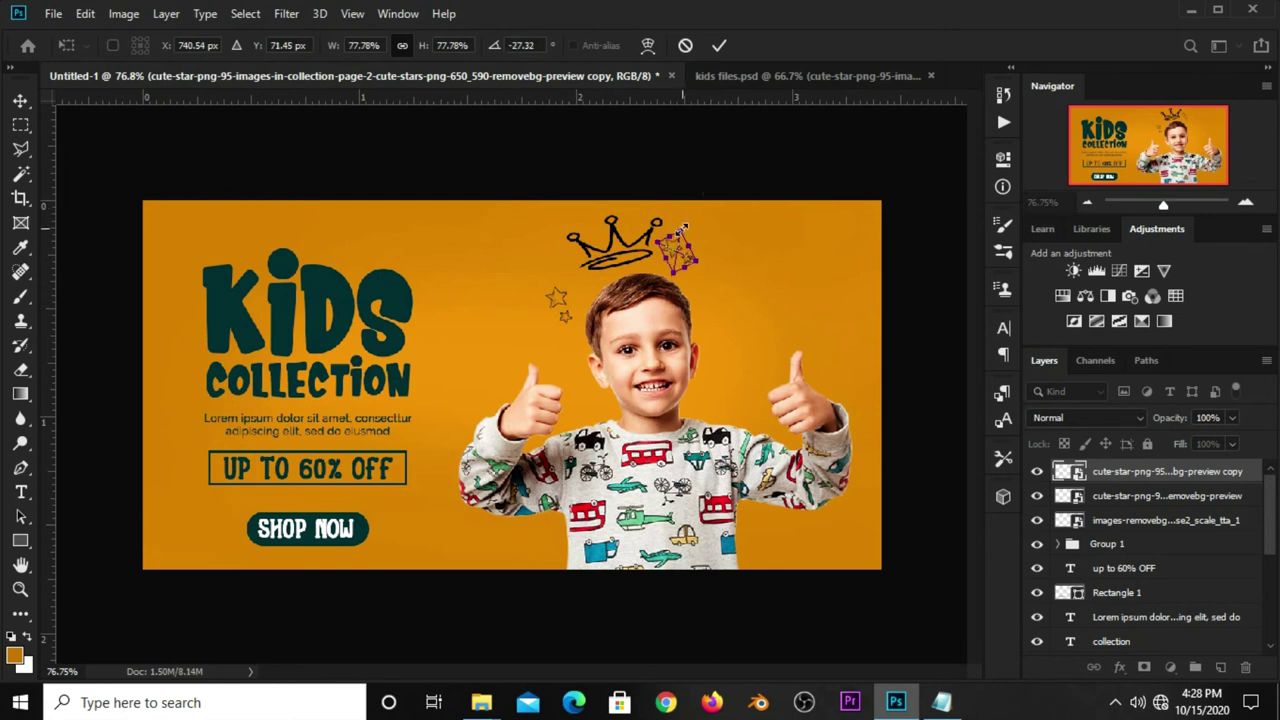
left_click_drag(683, 229, 692, 195)
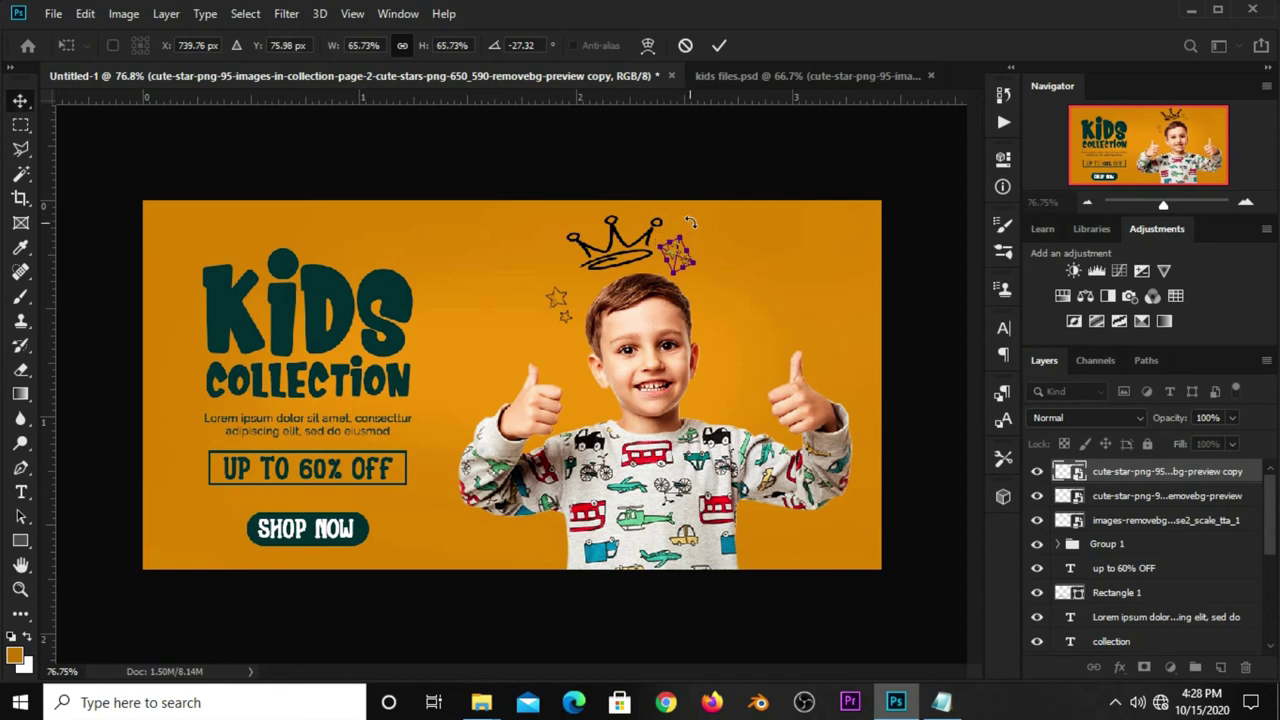
key("Return")
Step: Lock Layer 1 against edits
left_click(680, 248)
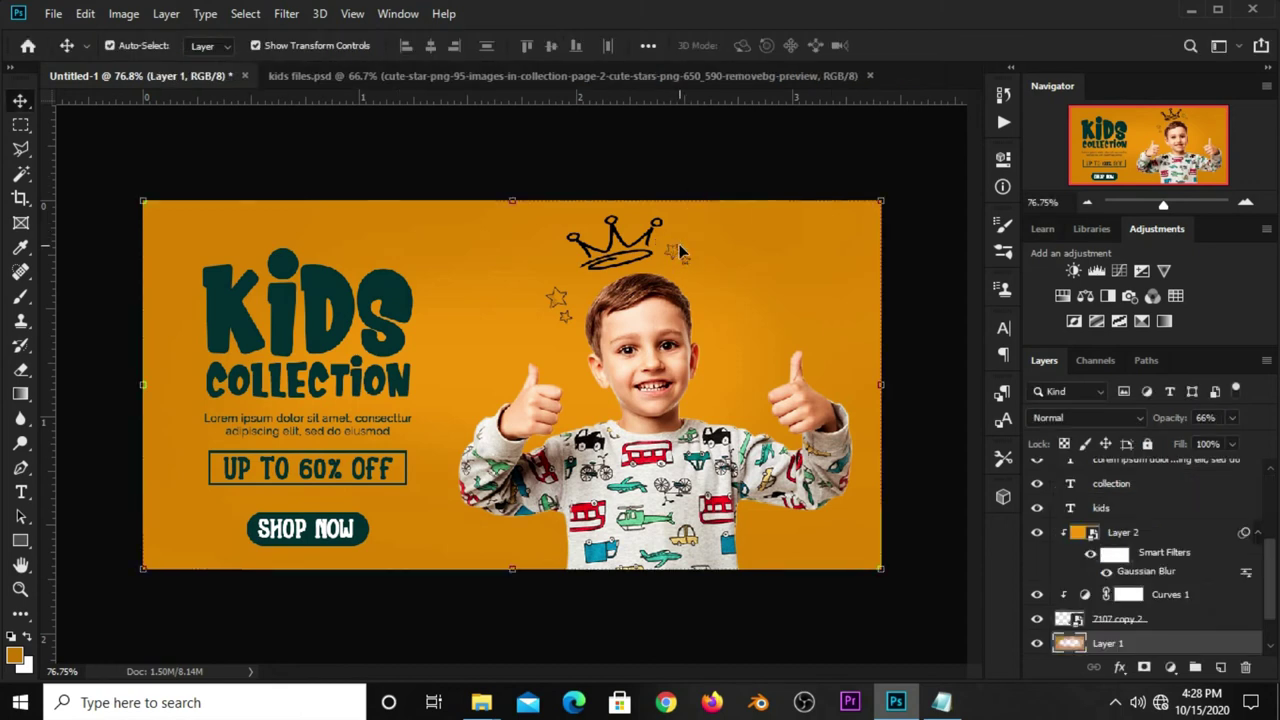
scroll(1147, 585, "down", 2)
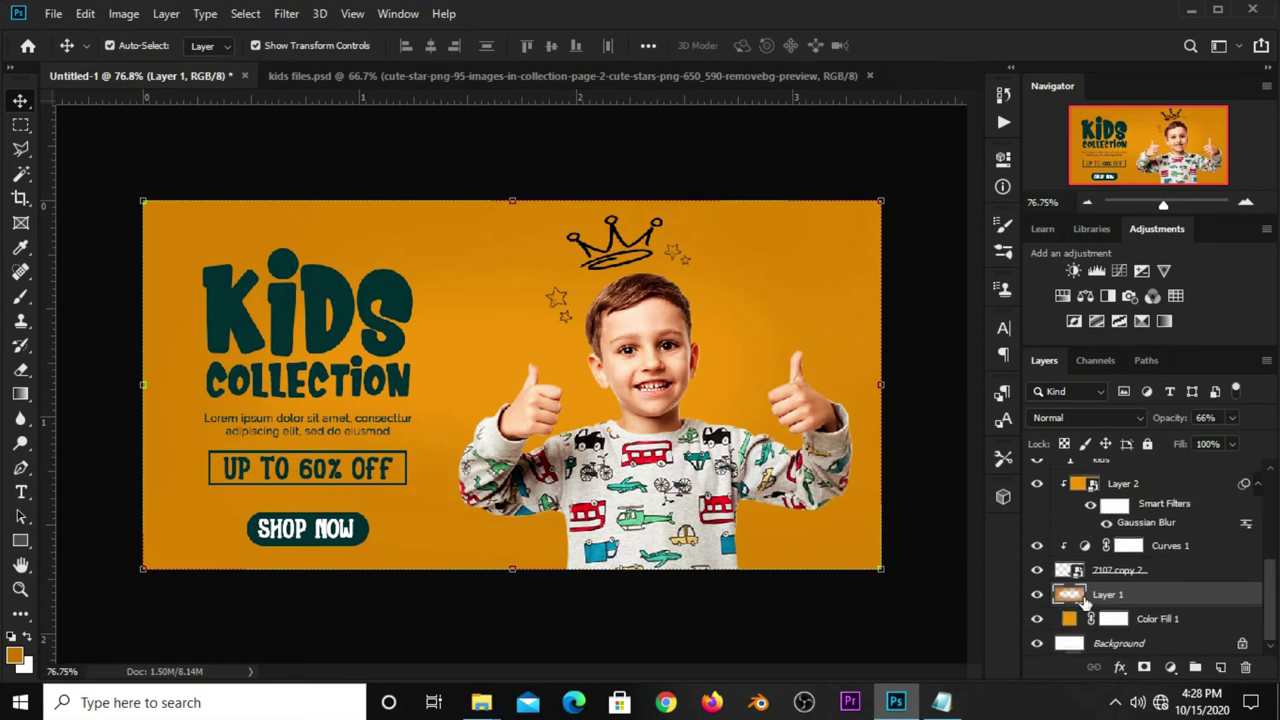
left_click(1147, 446)
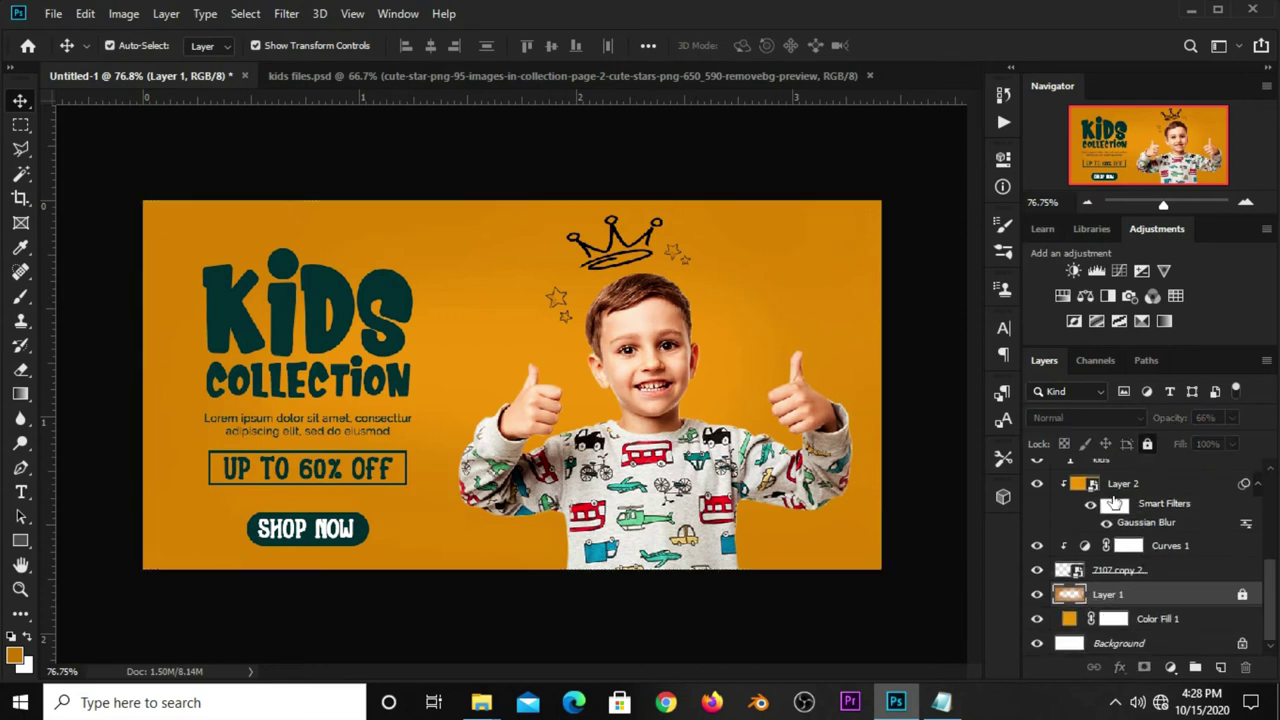
Step: Tilt the star copy slightly more, then switch to kids files.psd
left_click(680, 258)
key("ctrl+t")
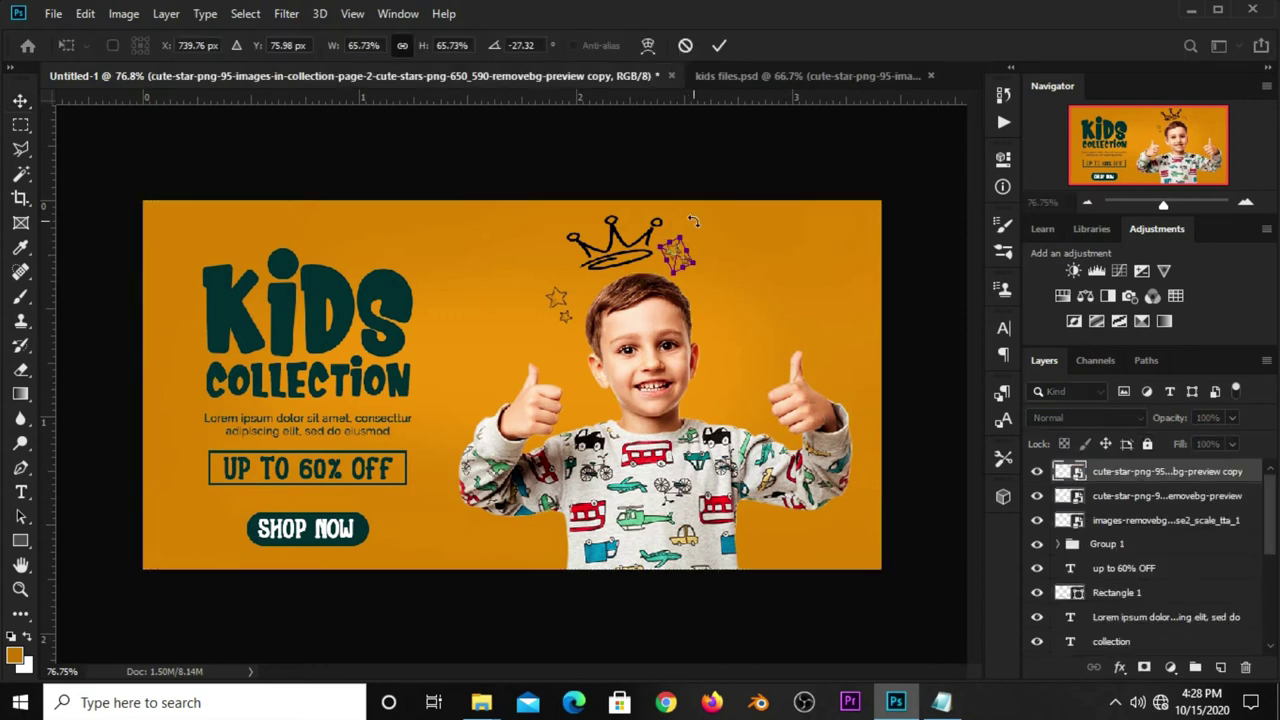
left_click_drag(696, 222, 698, 205)
key("Return")
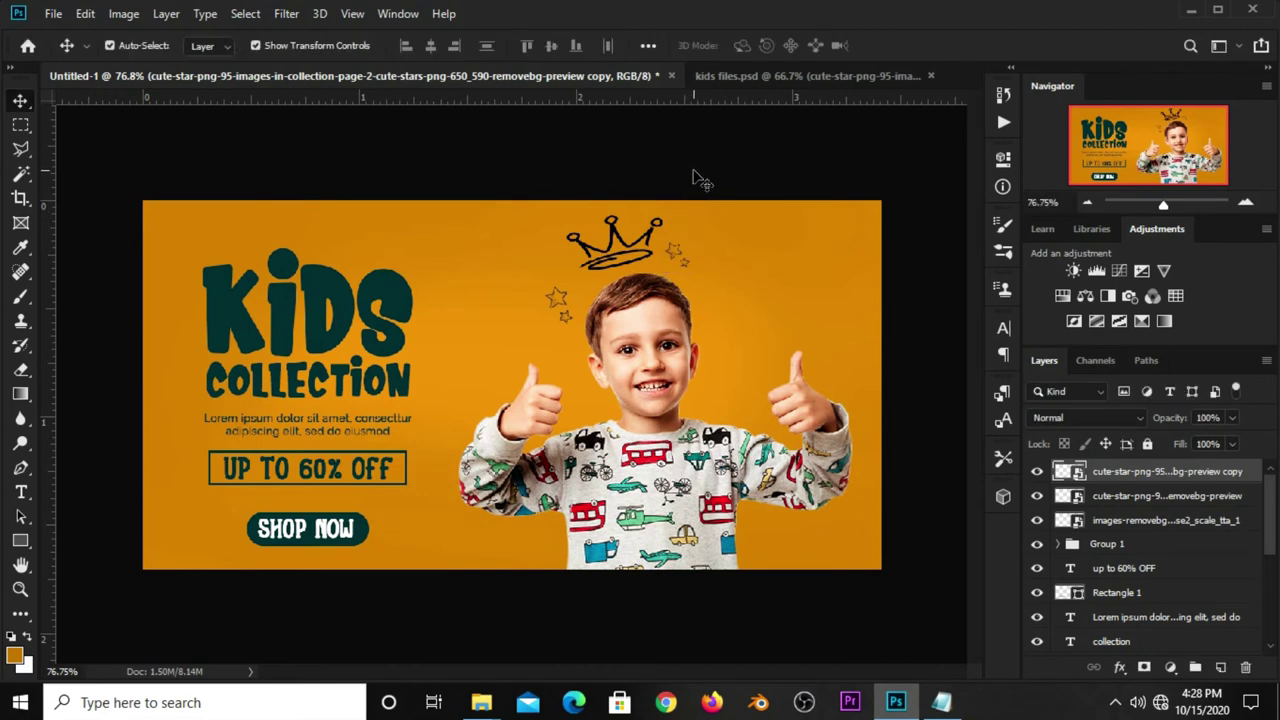
left_click(483, 79)
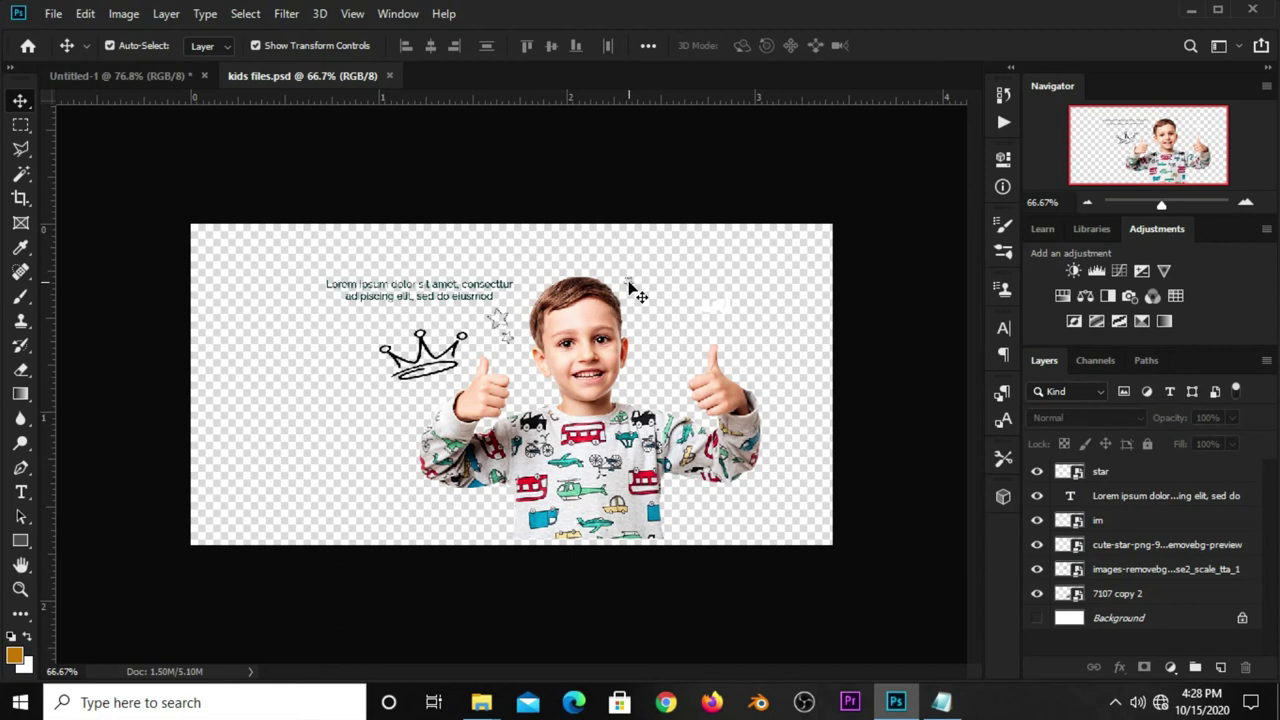
Step: With Auto-Select on, drag the star from kids files.psd beside the boy's head and duplicate it
scroll(632, 285, "up", 3)
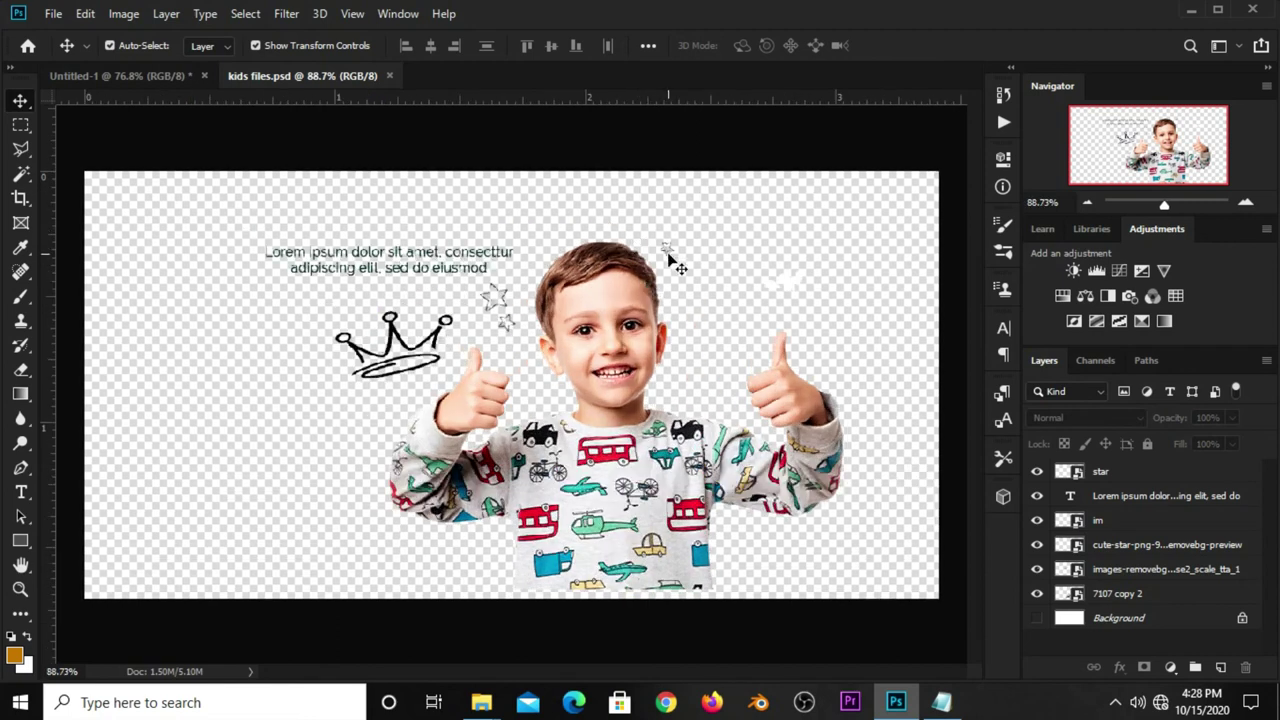
scroll(674, 257, "up", 1)
left_click(666, 251, "ctrl")
left_click(110, 45)
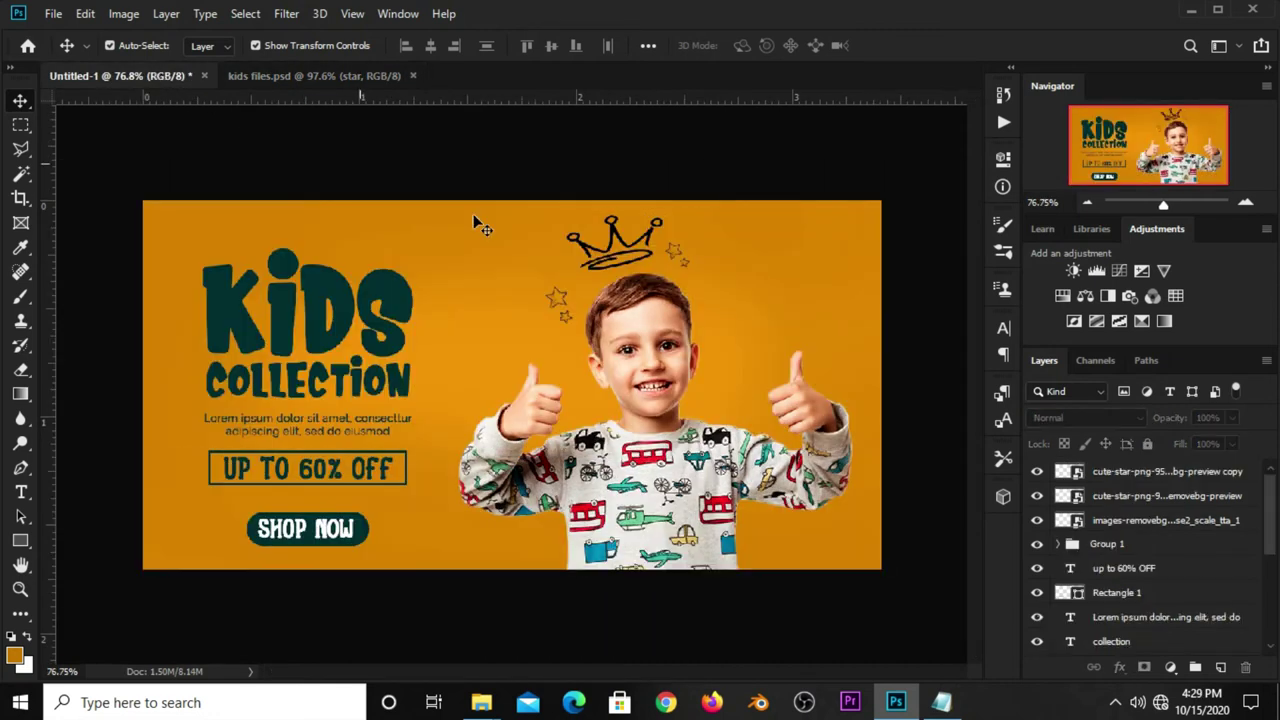
left_click_drag(156, 70, 498, 280)
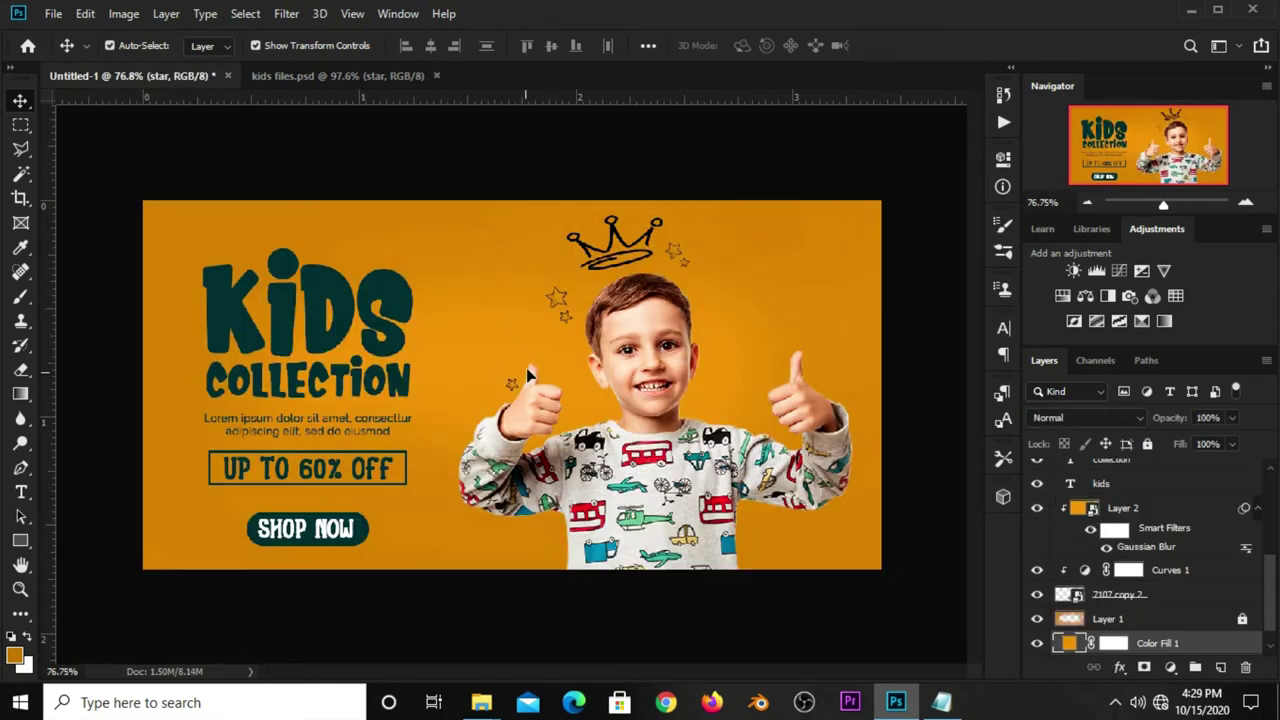
mouse_move(510, 385)
left_mouse_down()
mouse_move(520, 395)
mouse_move(698, 335)
mouse_move(710, 305)
left_mouse_up()
key("Return")
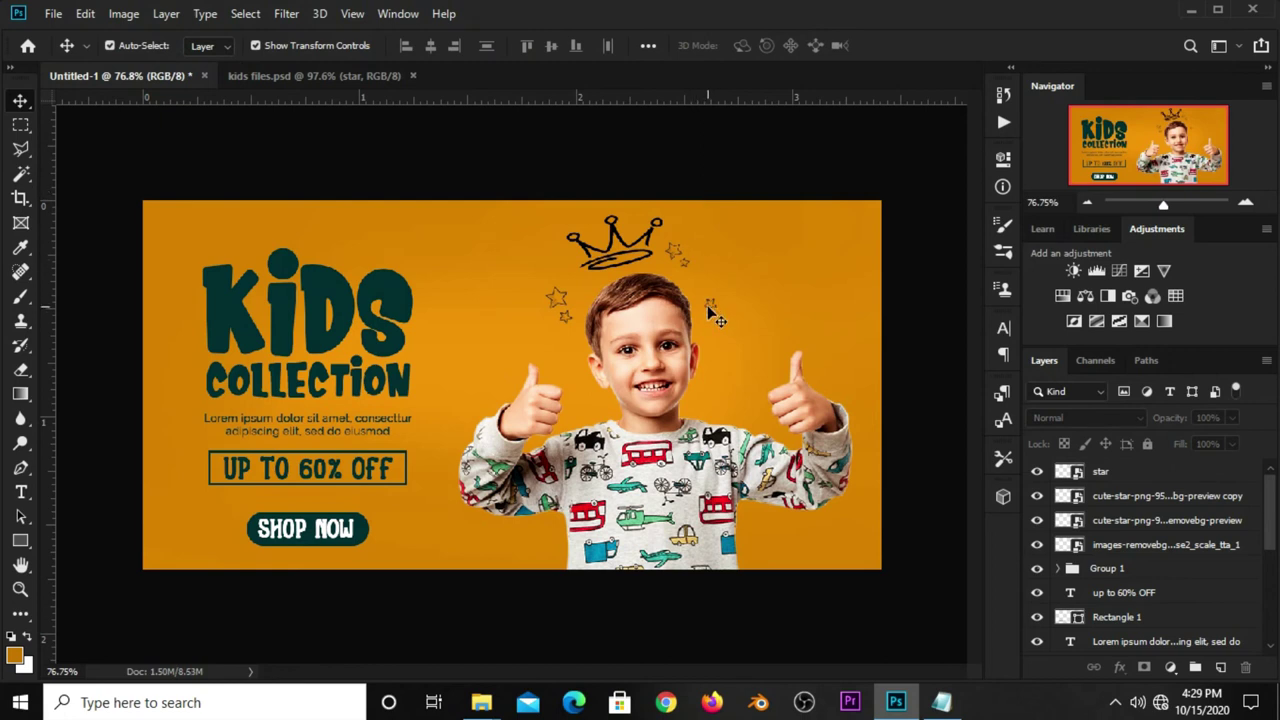
key("ctrl+j")
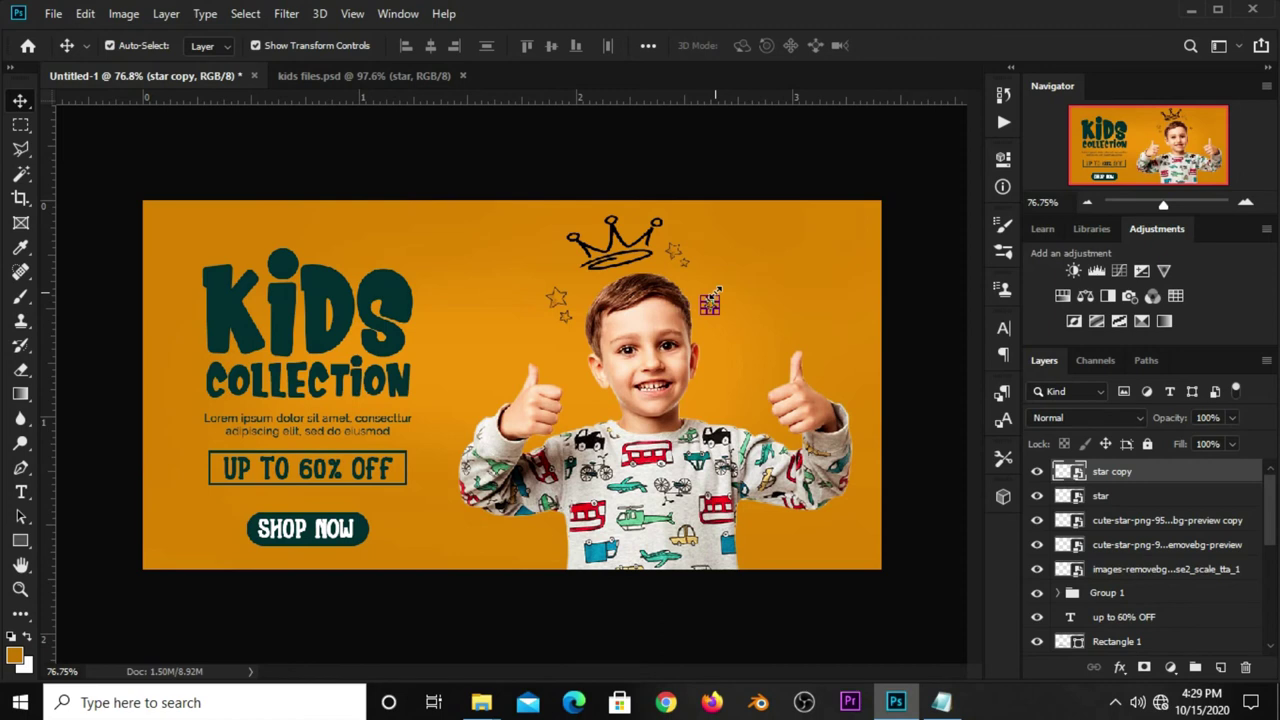
Step: Move the star copy to the banner's upper left
key("ctrl+t")
left_click_drag(716, 289, 459, 247)
key("Return")
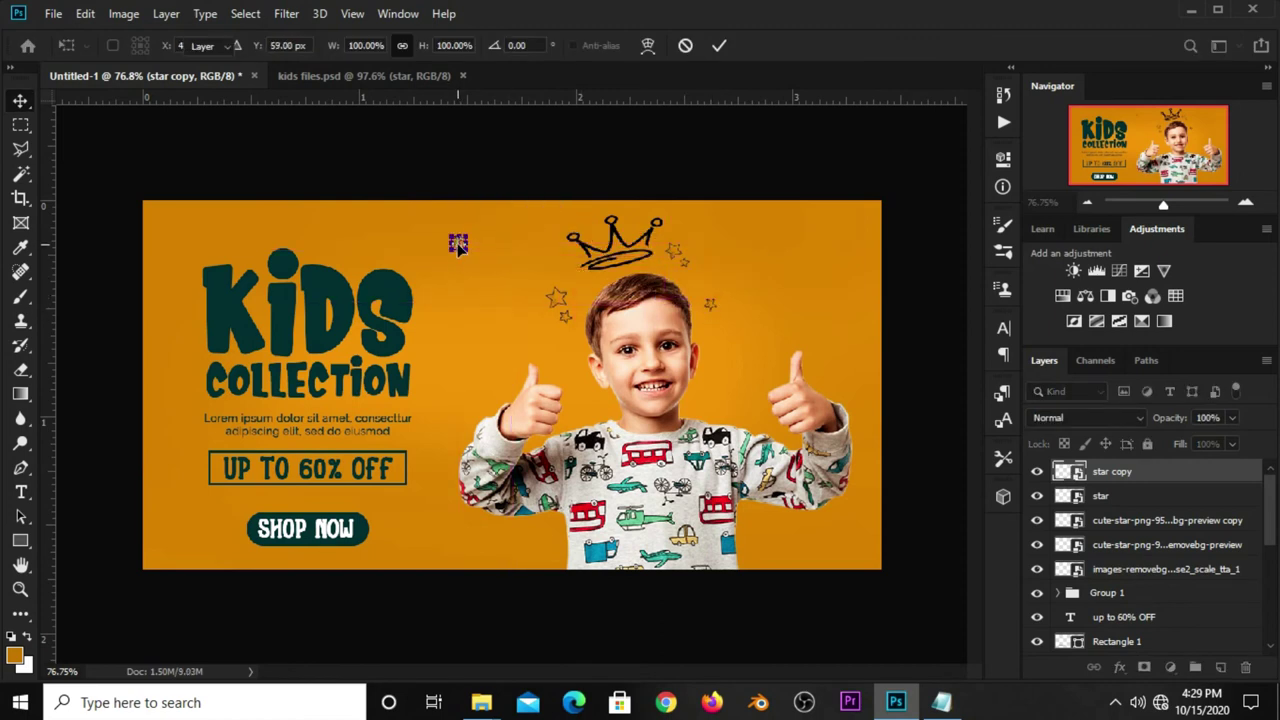
left_click(517, 191)
Step: Duplicate the crown and place a smaller, tilted copy above the KIDS heading
left_click(626, 245)
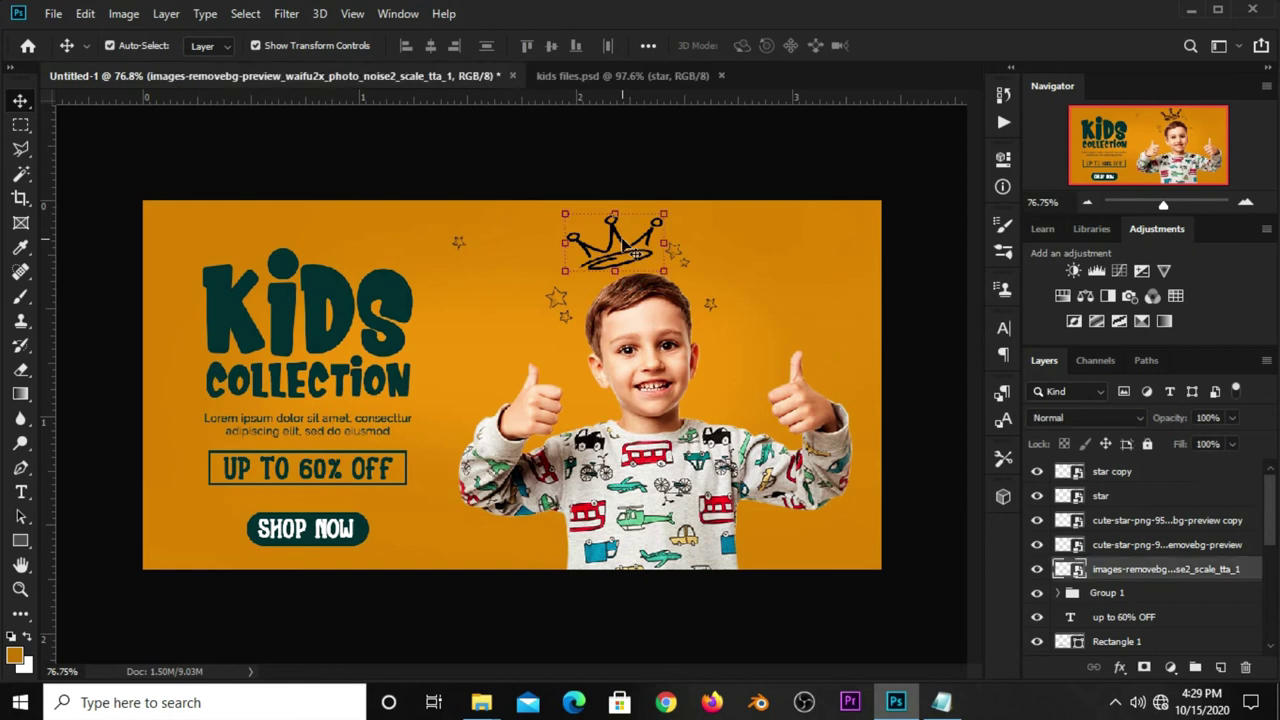
key("ctrl+j")
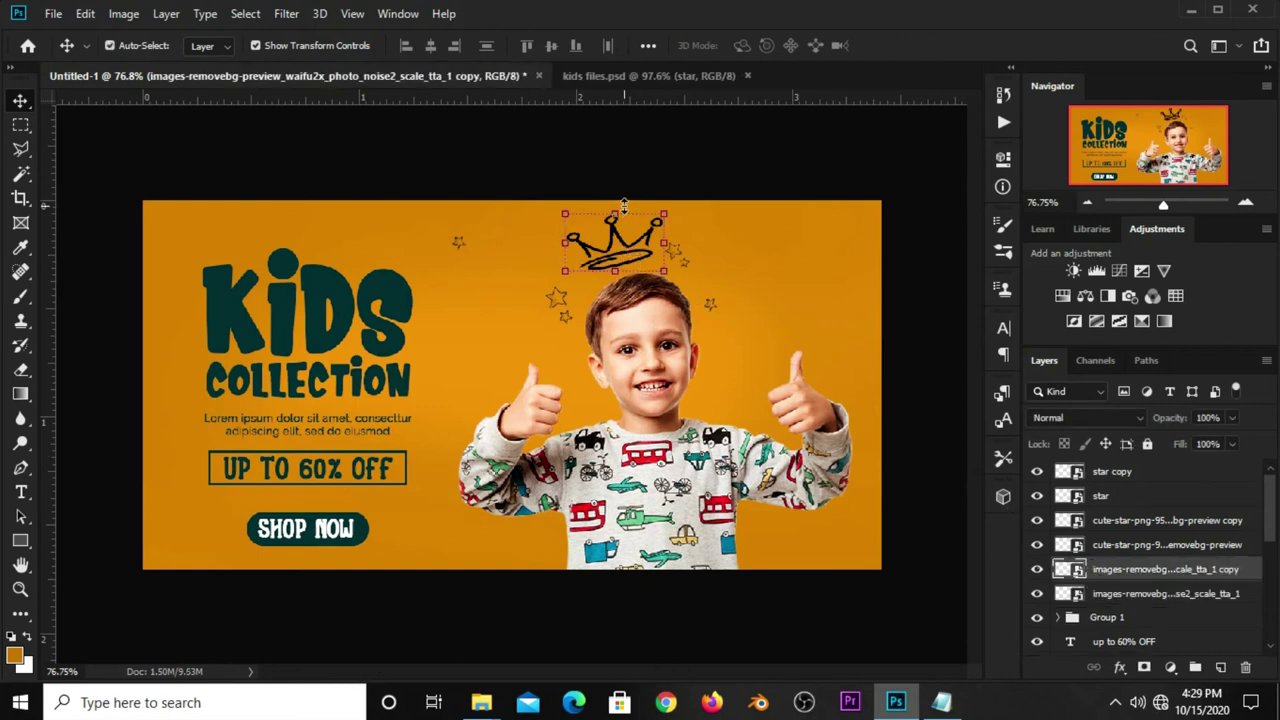
left_click_drag(624, 205, 368, 230)
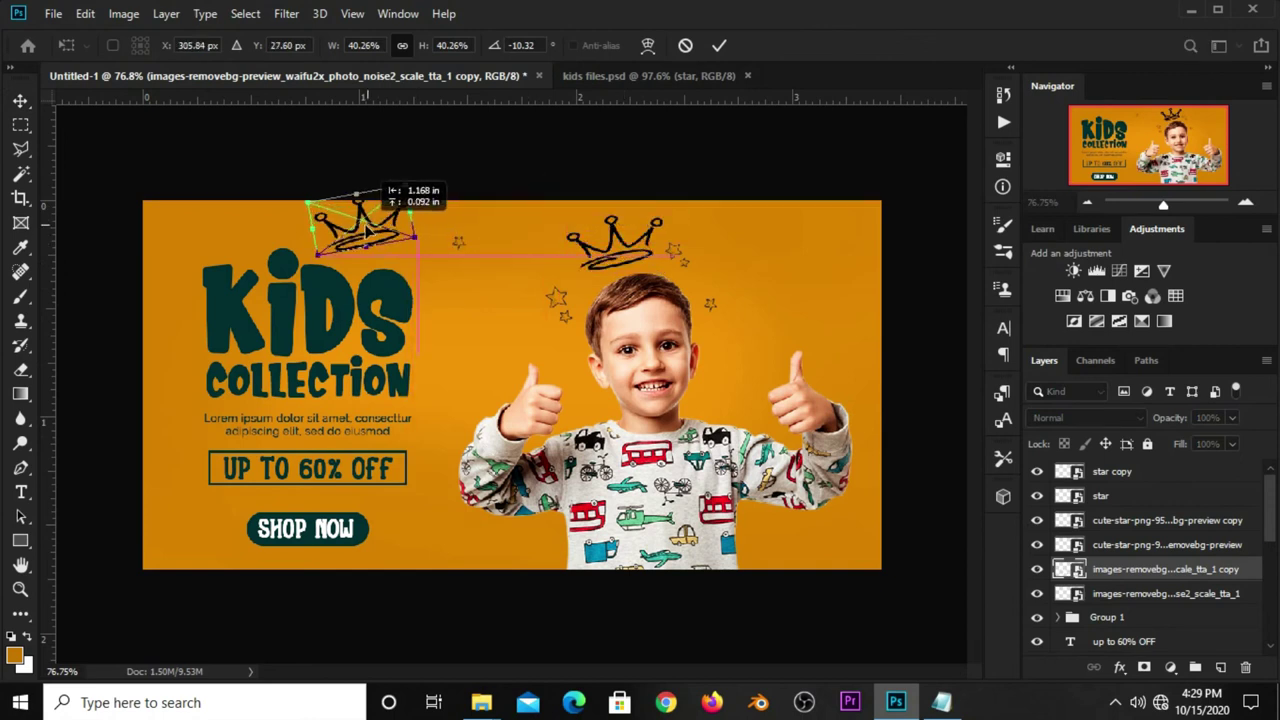
left_click_drag(415, 237, 349, 258)
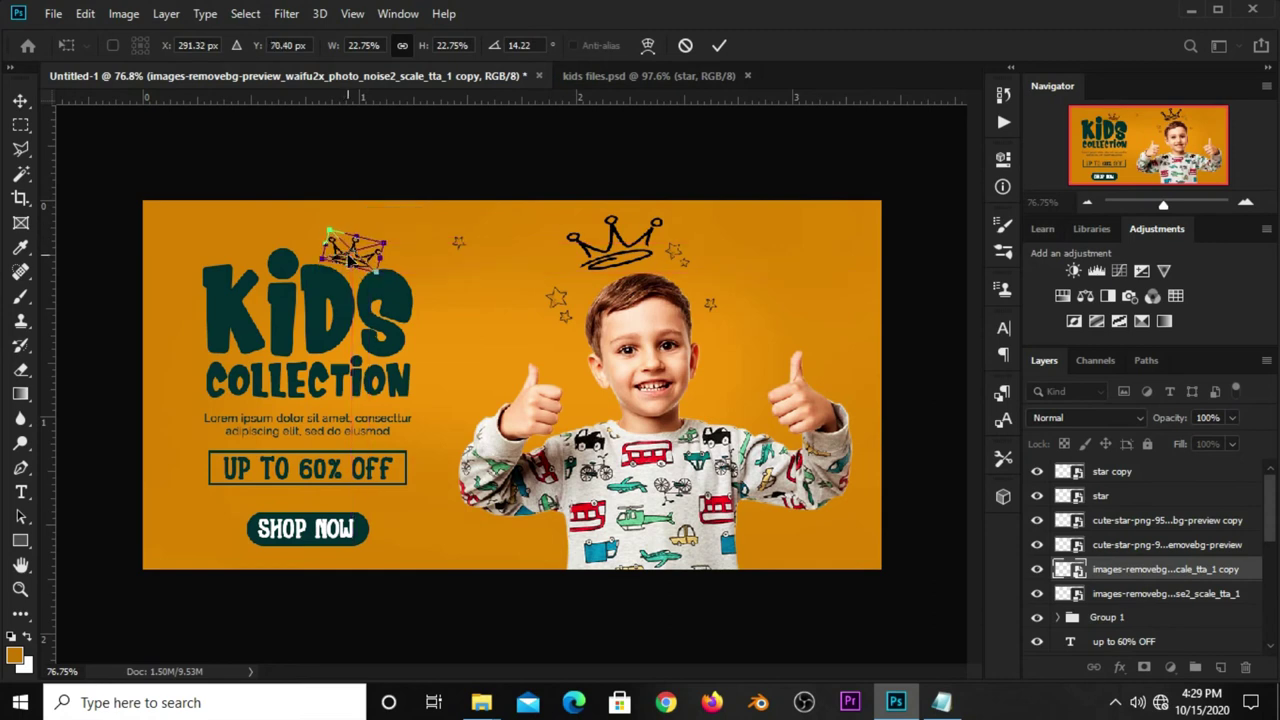
left_click(371, 186)
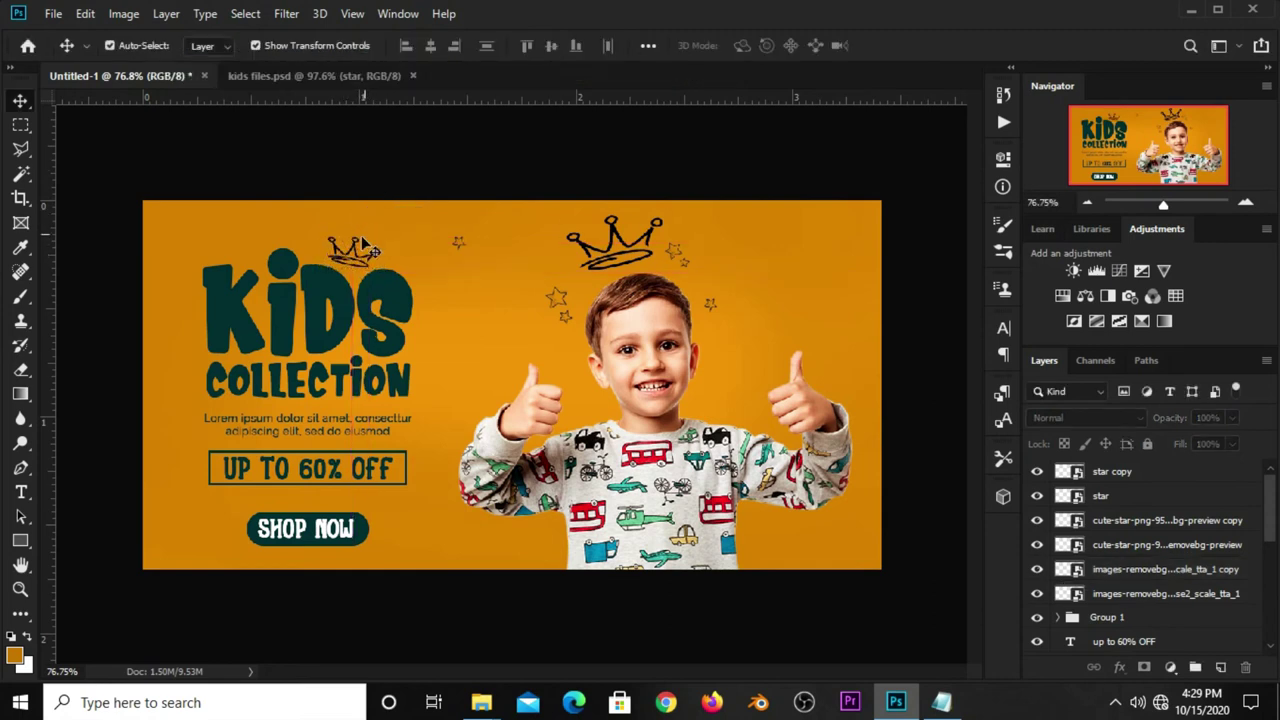
left_click(463, 252)
Step: Move the small star left of the little crown and place a duplicate beside it
left_click(459, 246)
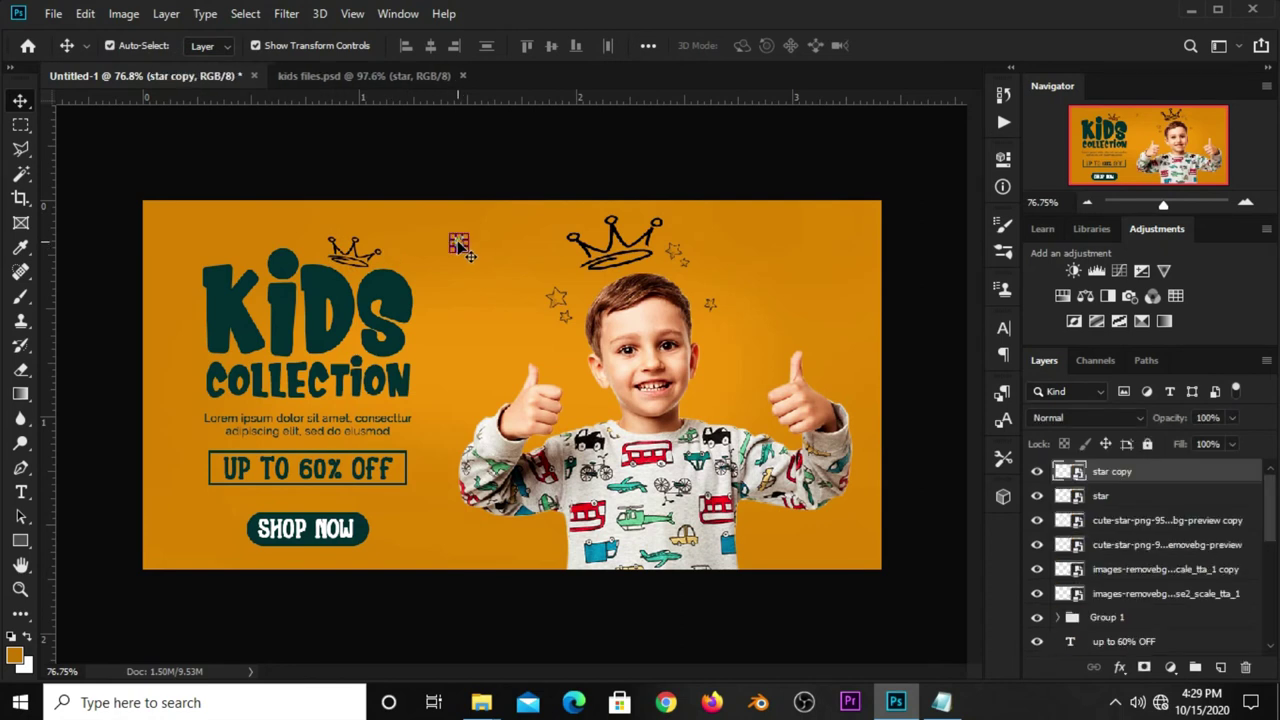
left_click_drag(455, 247, 337, 233)
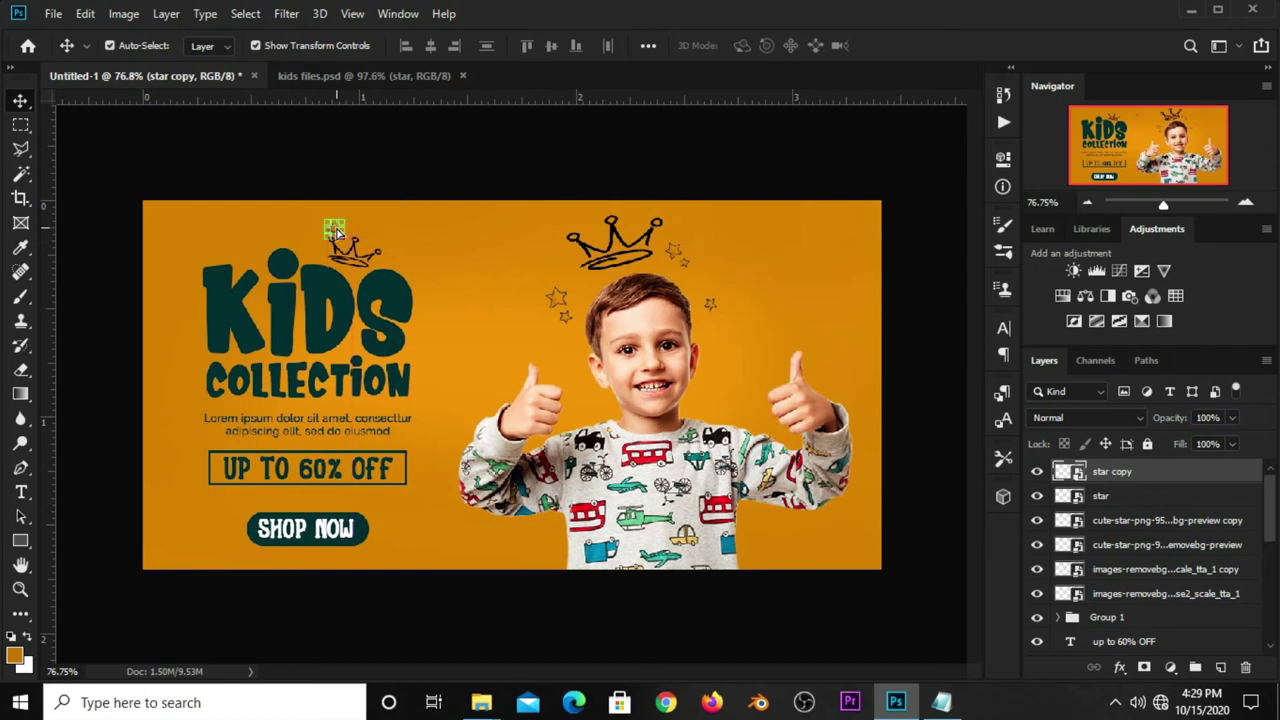
left_click(368, 182)
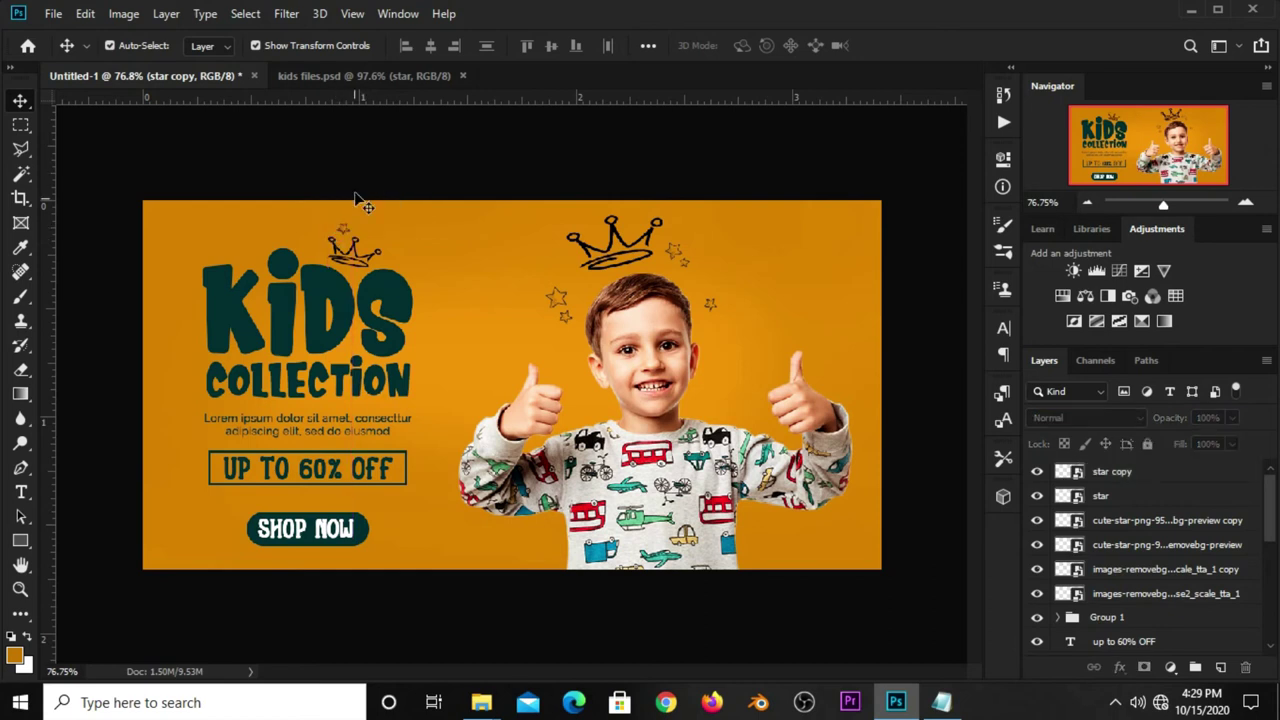
left_click(343, 236)
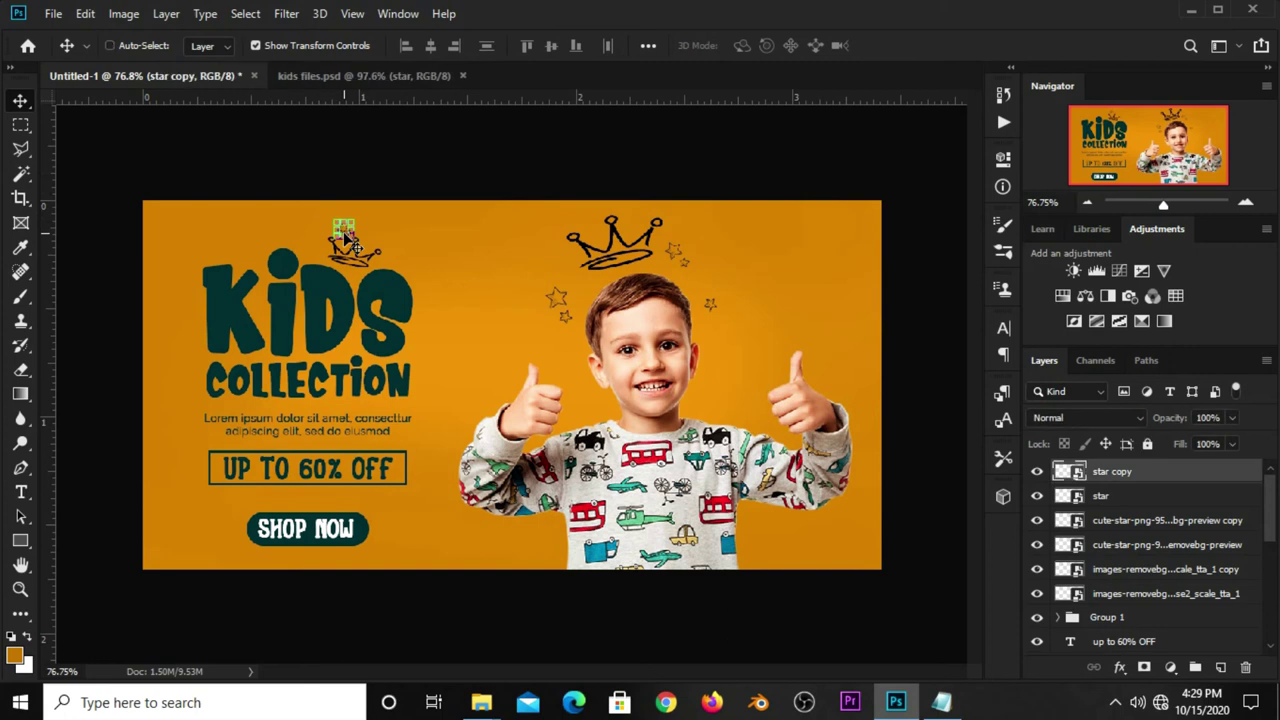
key("ctrl+j")
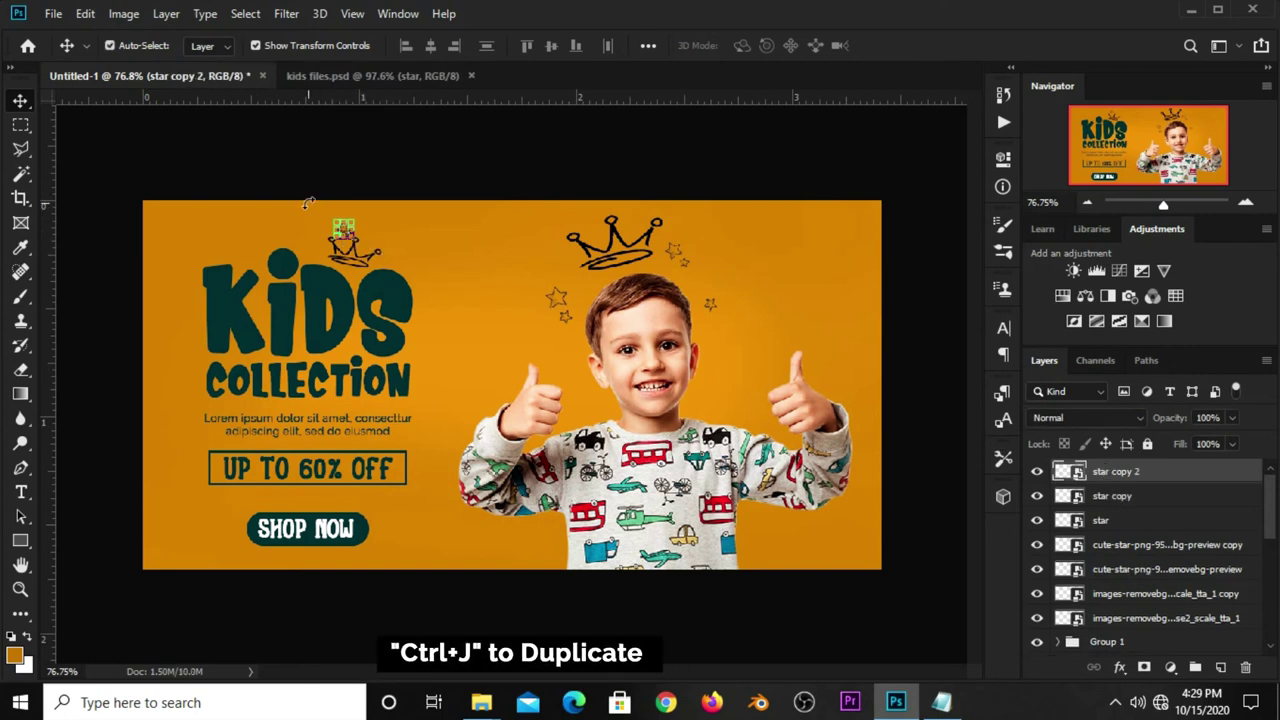
left_click(345, 232)
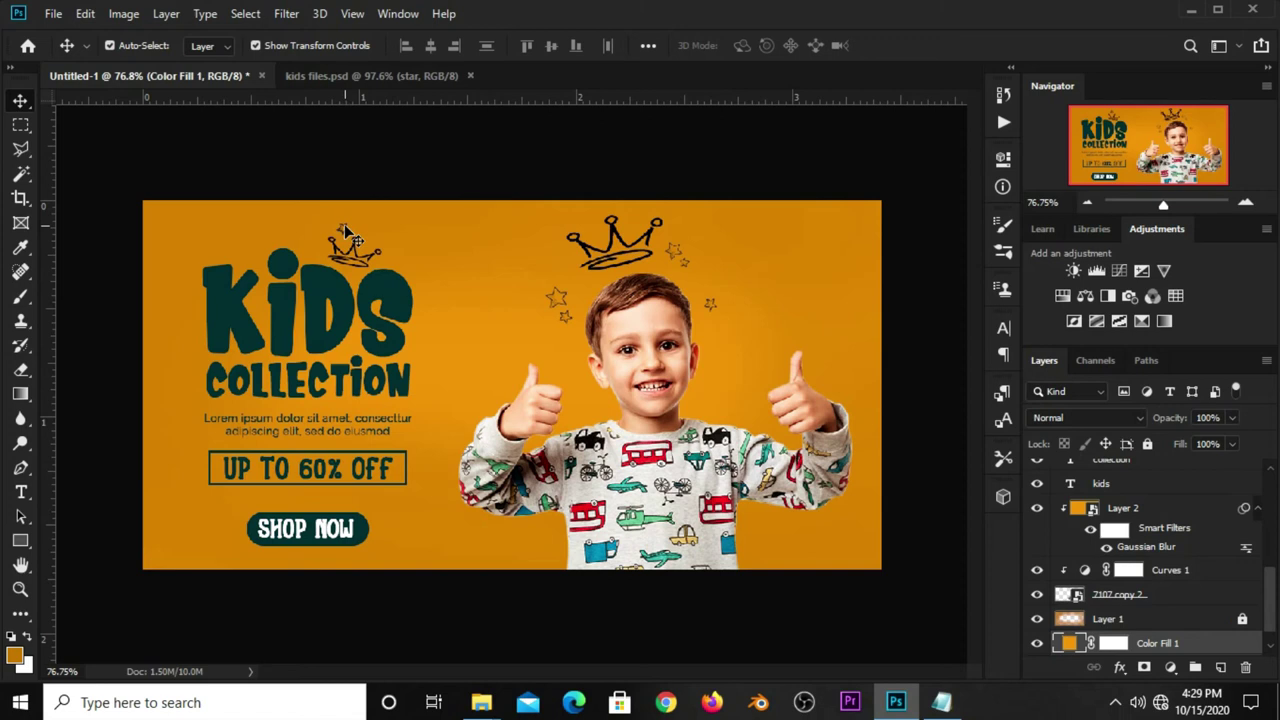
left_click(340, 232)
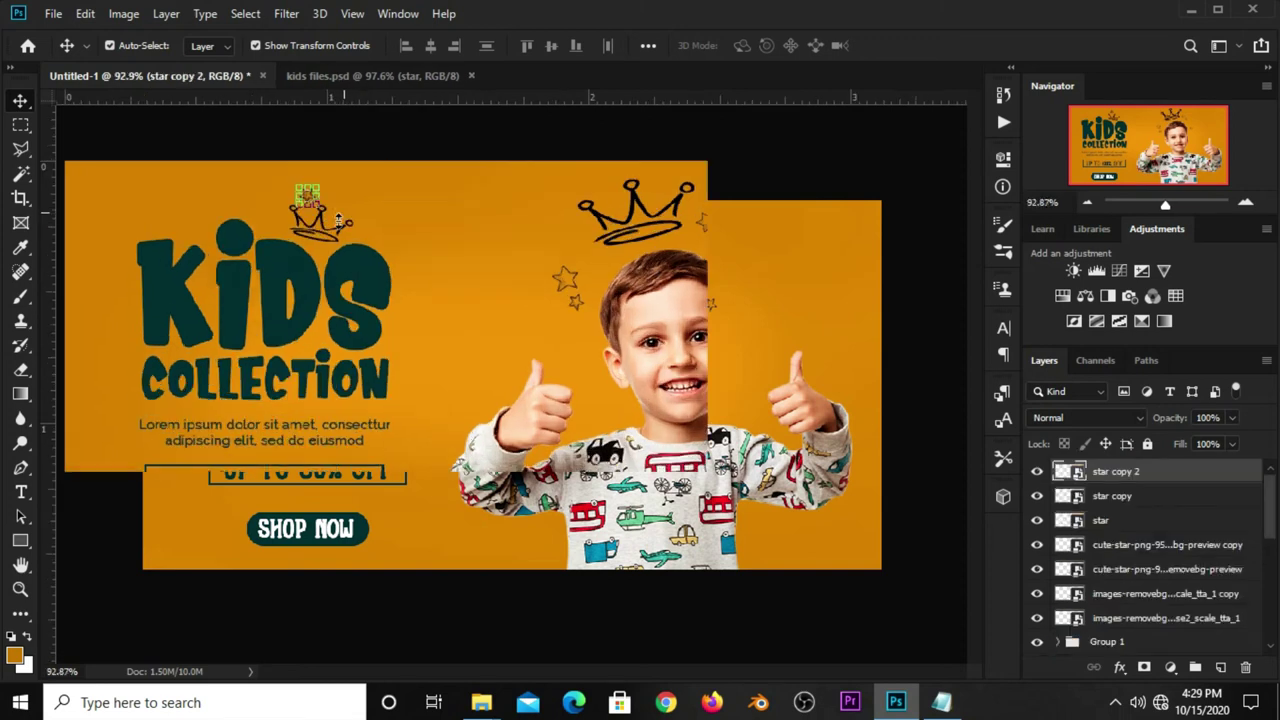
scroll(340, 232, "up", 1)
key("ctrl+t")
left_click_drag(308, 185, 340, 205)
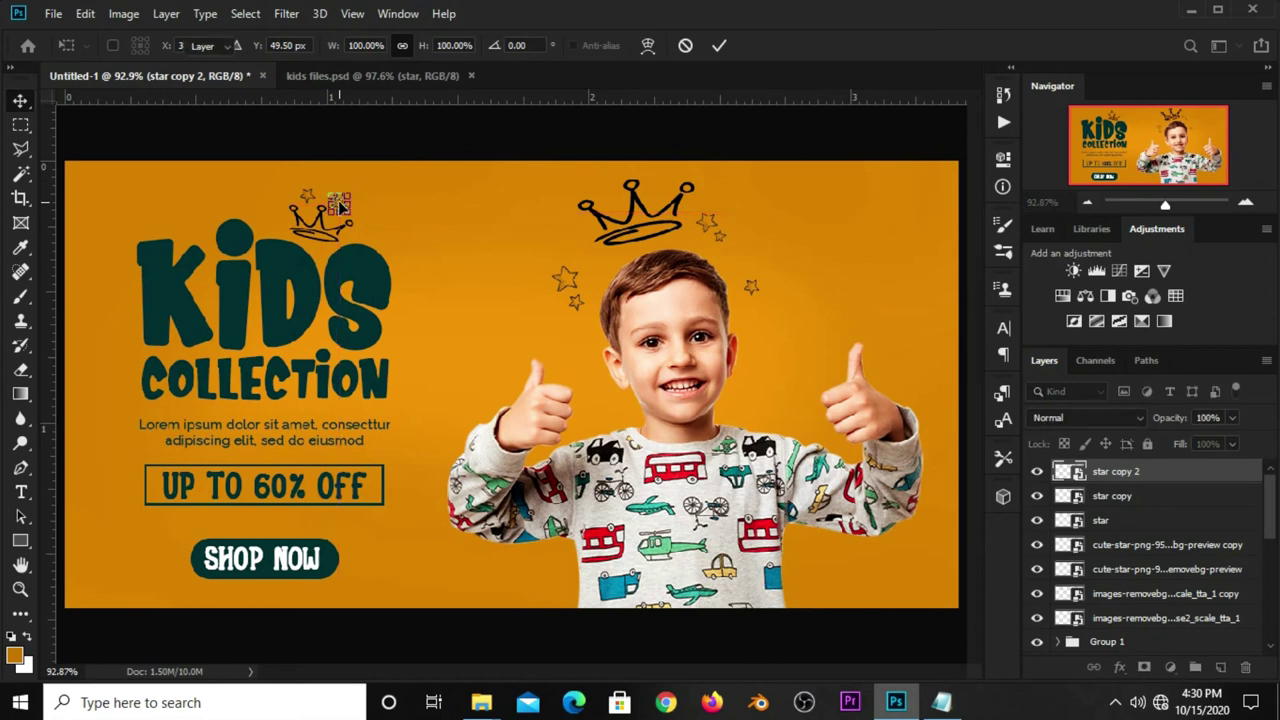
key("Return")
Step: Add a third star copy up and to the right of the small crown
key("ctrl+j")
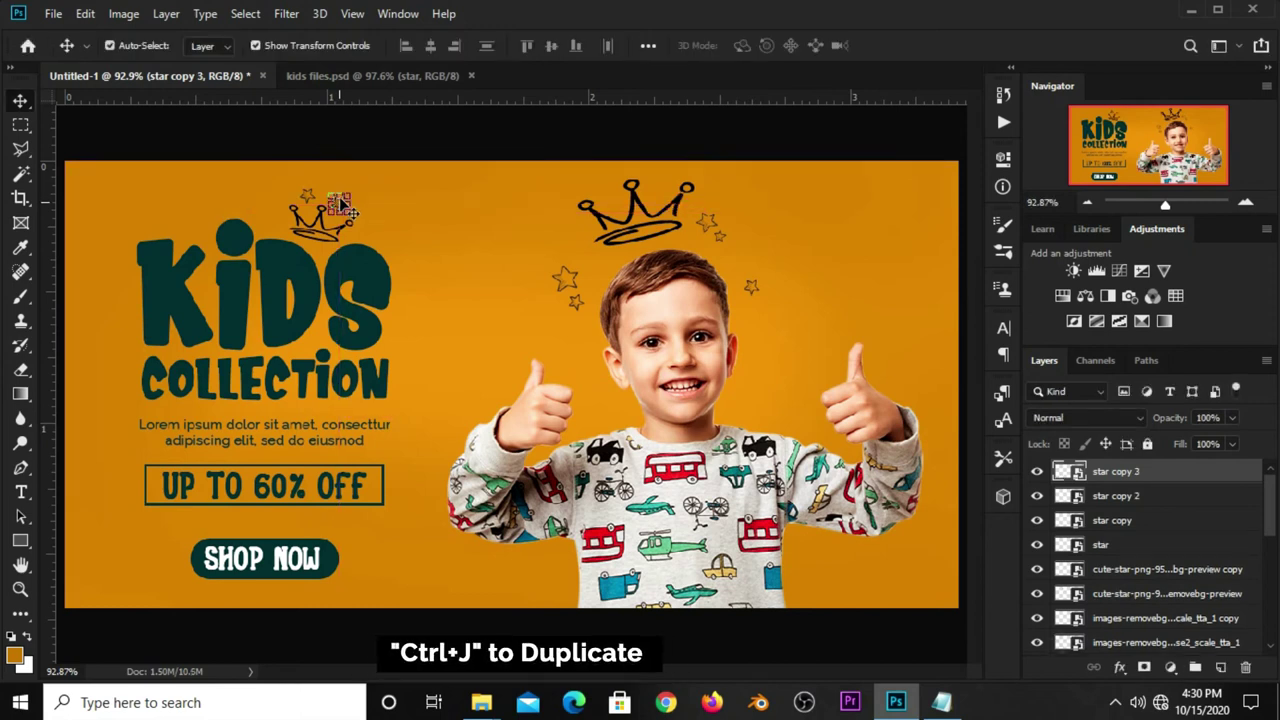
key("ctrl+t")
left_click_drag(340, 207, 366, 195)
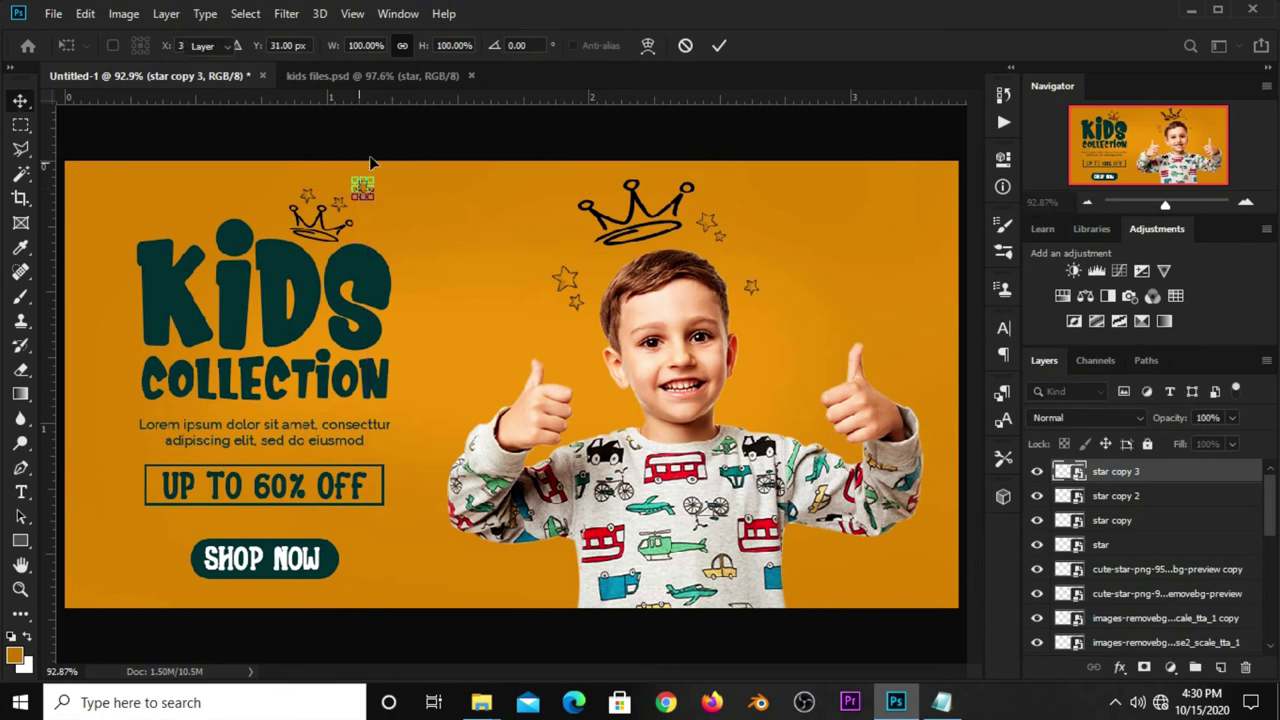
key("Return")
left_click(410, 143)
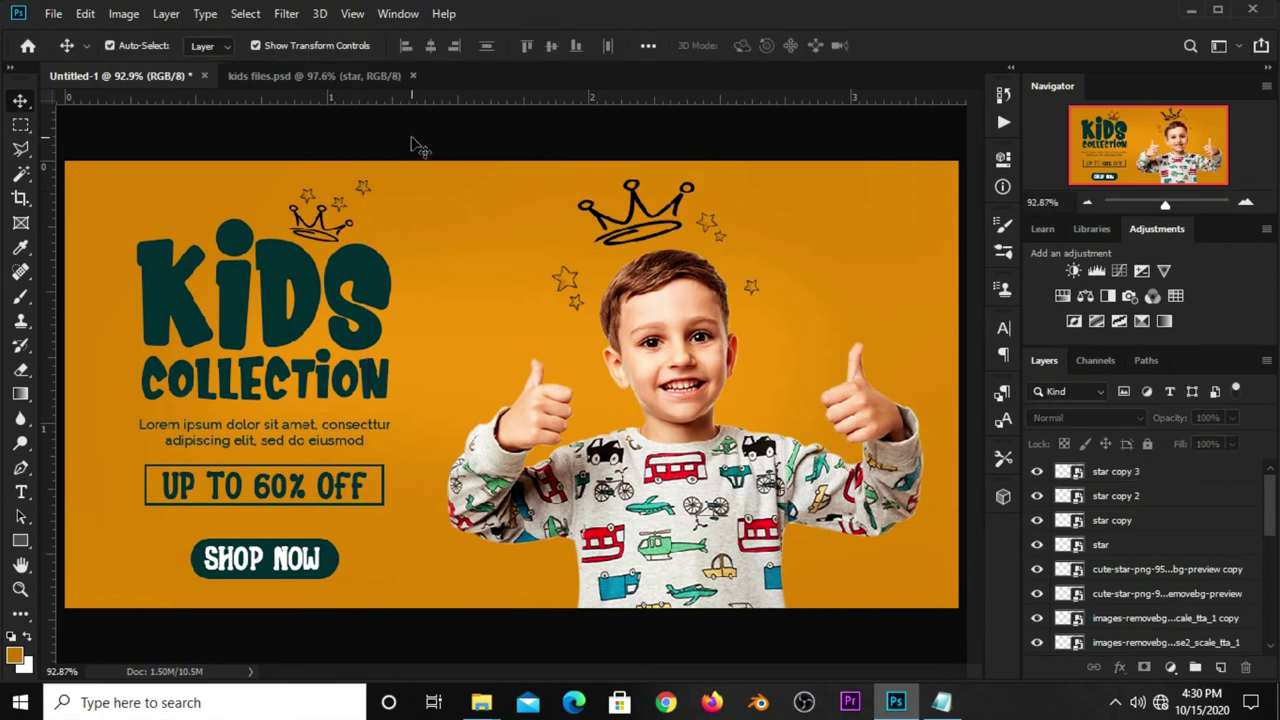
Step: Add a drop shadow effect to the KIDS heading
left_click(322, 285)
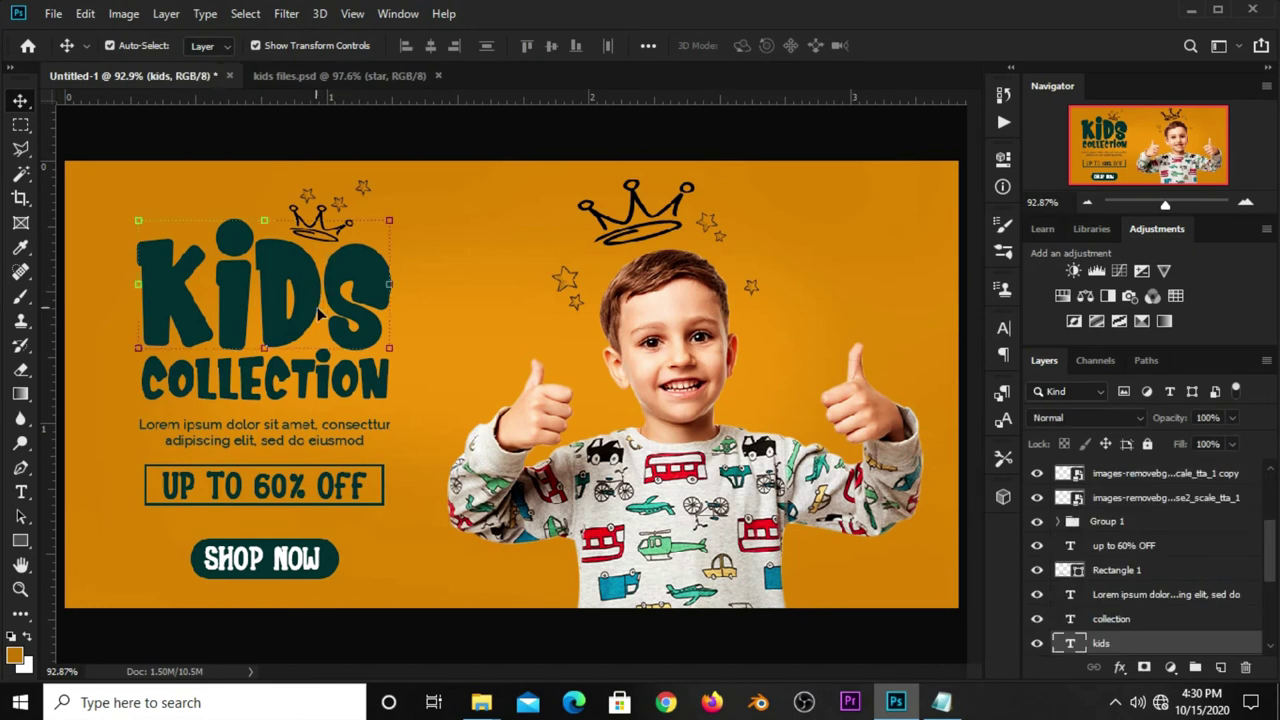
scroll(1073, 566, "down", 3)
left_click(1120, 667)
left_click(1128, 670)
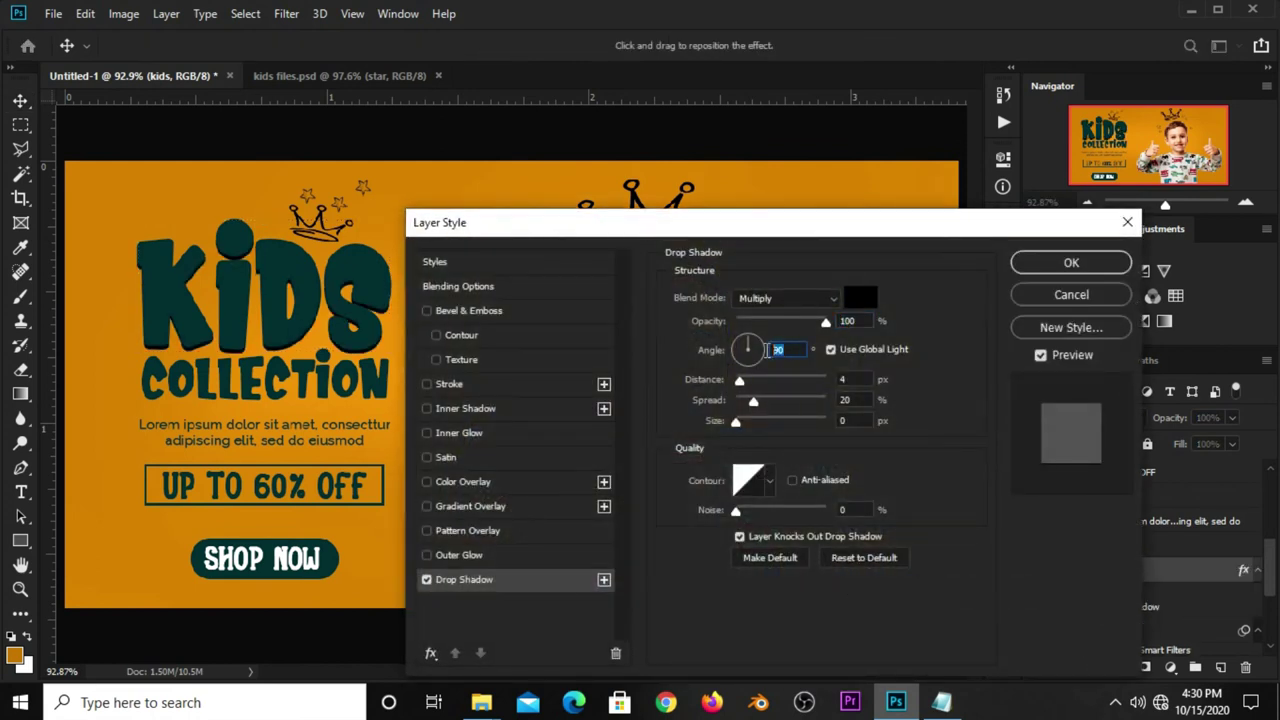
left_click(846, 379)
left_click(850, 400)
key("Tab")
left_click(1060, 262)
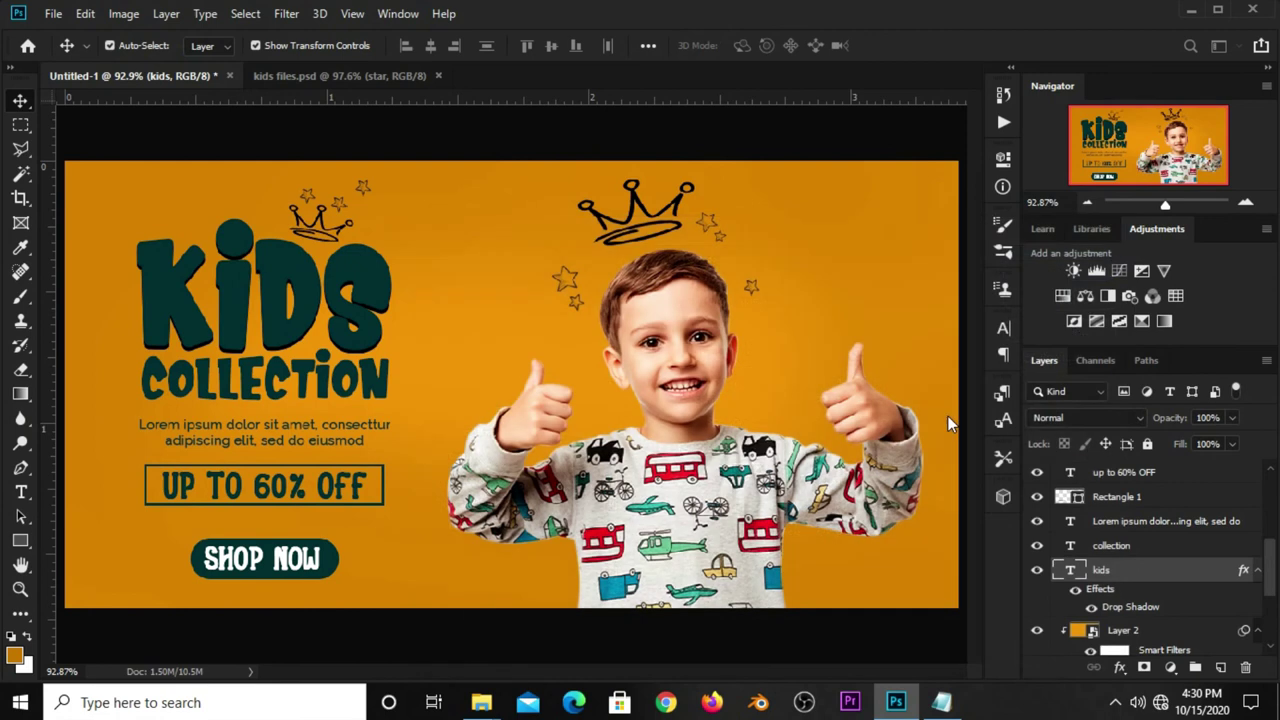
left_click(1037, 570)
left_click(1037, 570)
Step: Copy the KIDS layer style and paste it onto the COLLECTION text layer
right_click(1092, 572)
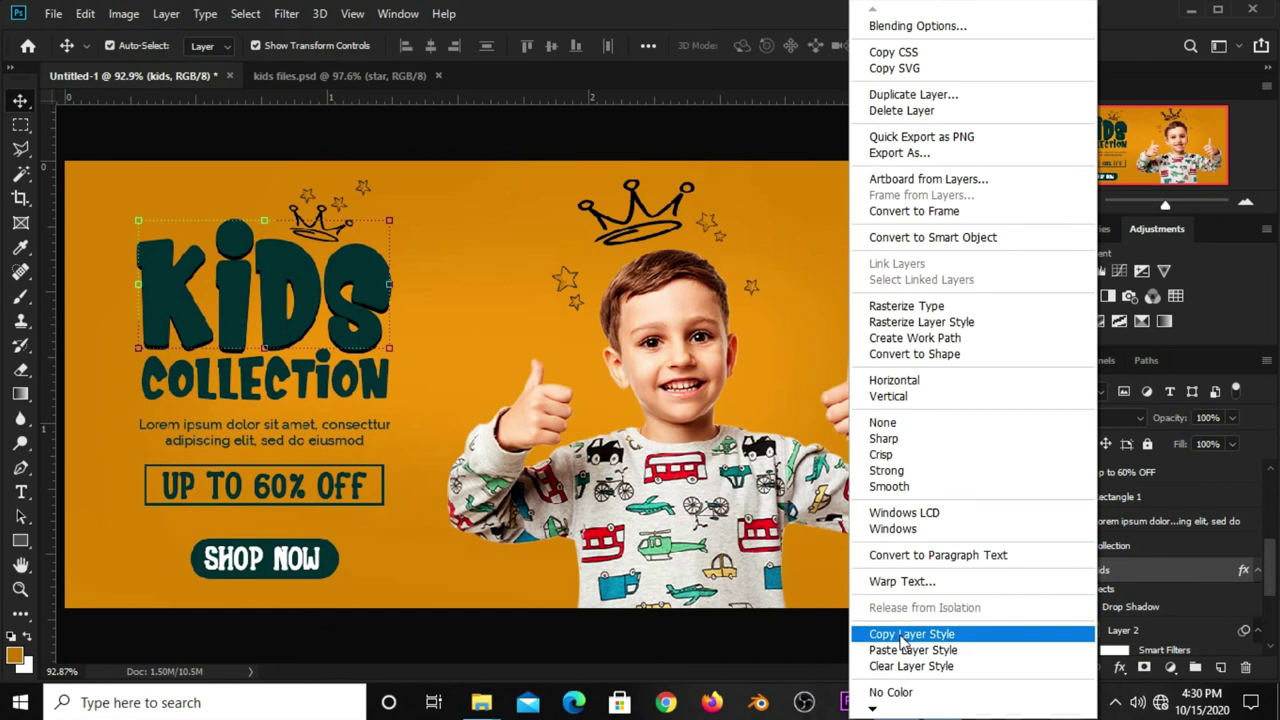
left_click(904, 638)
scroll(1153, 584, "down", 1)
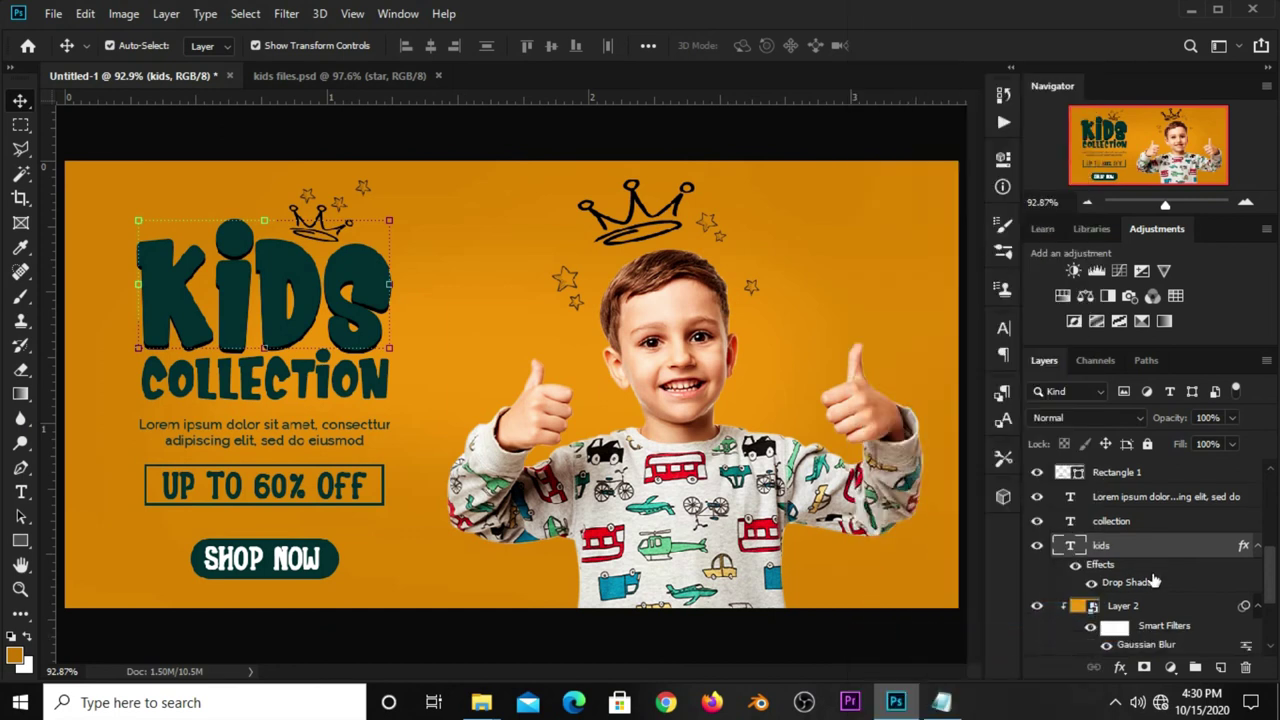
left_click(1135, 522)
right_click(1135, 522)
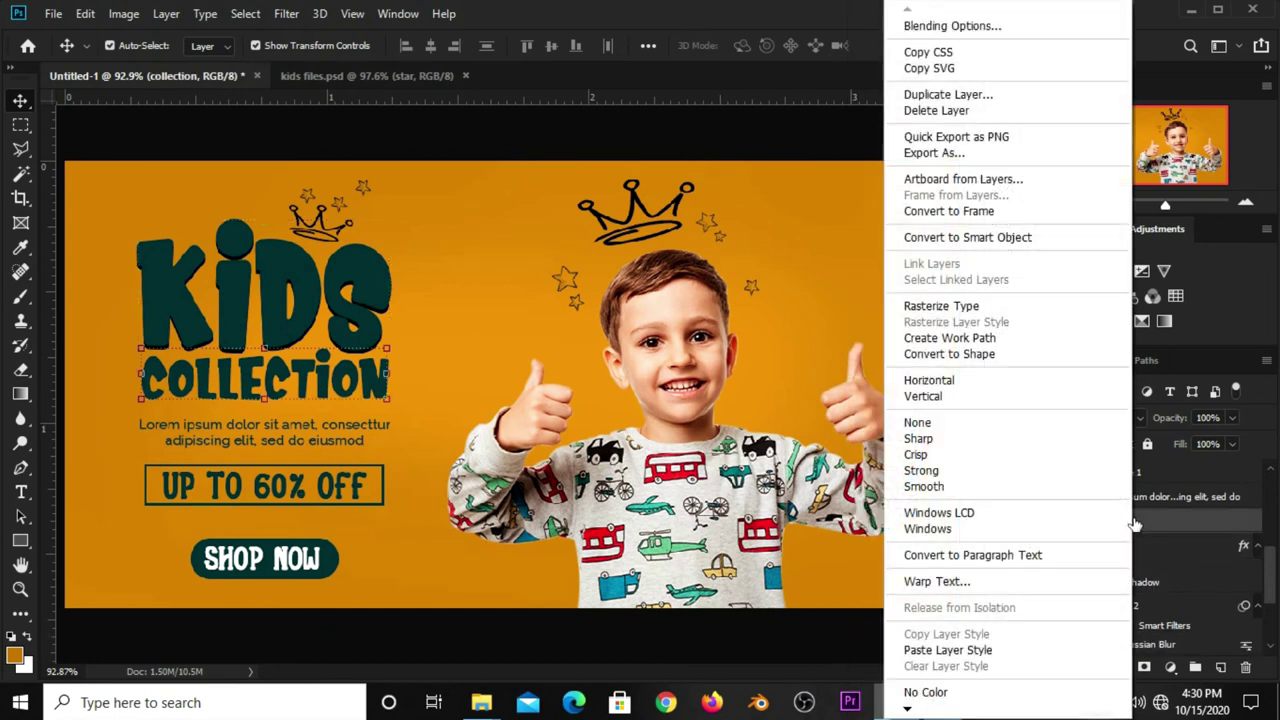
left_click(915, 650)
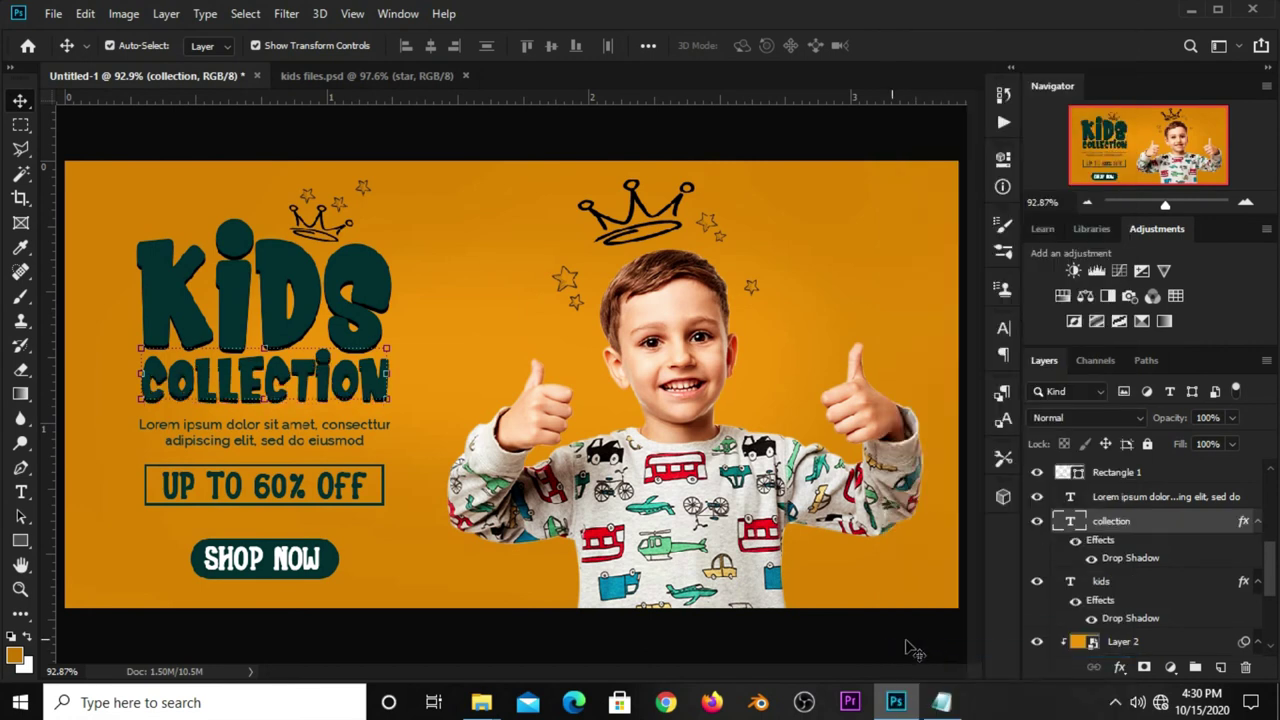
left_click(804, 610)
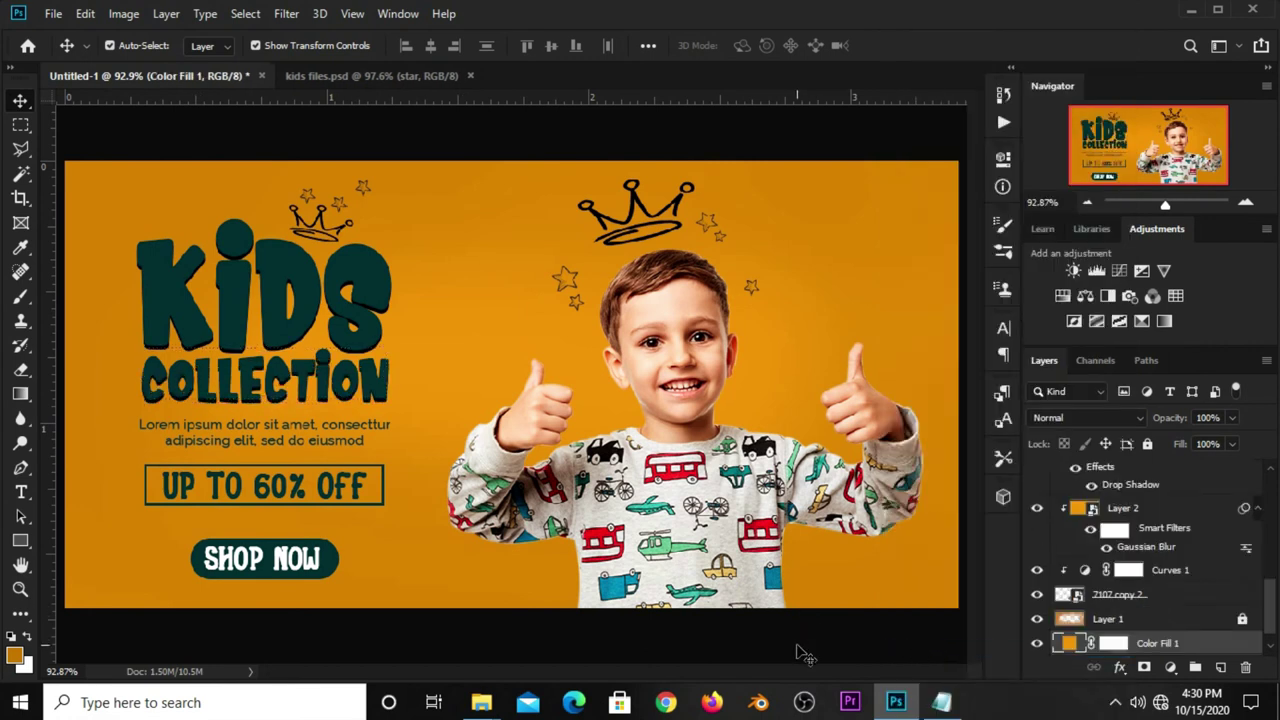
Step: Carry the small 'im' leaf sprig from kids files.psd into the banner above the left thumb
left_click(805, 652)
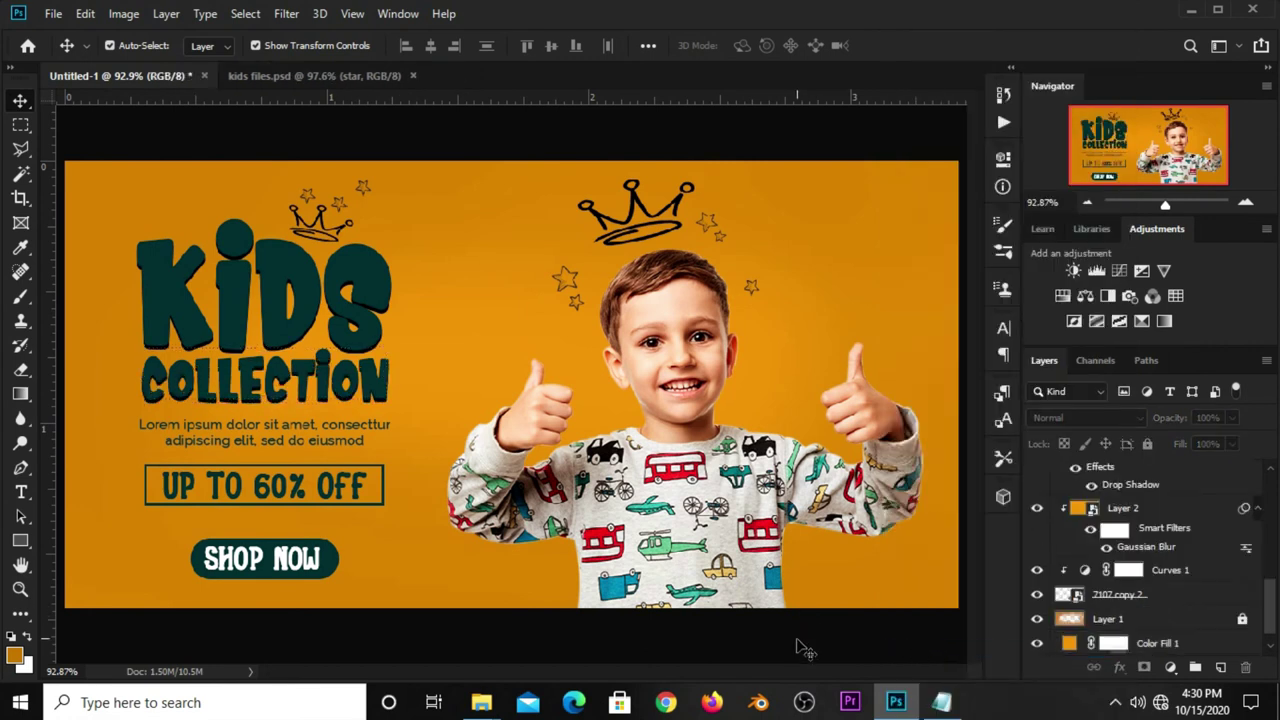
left_click(325, 77)
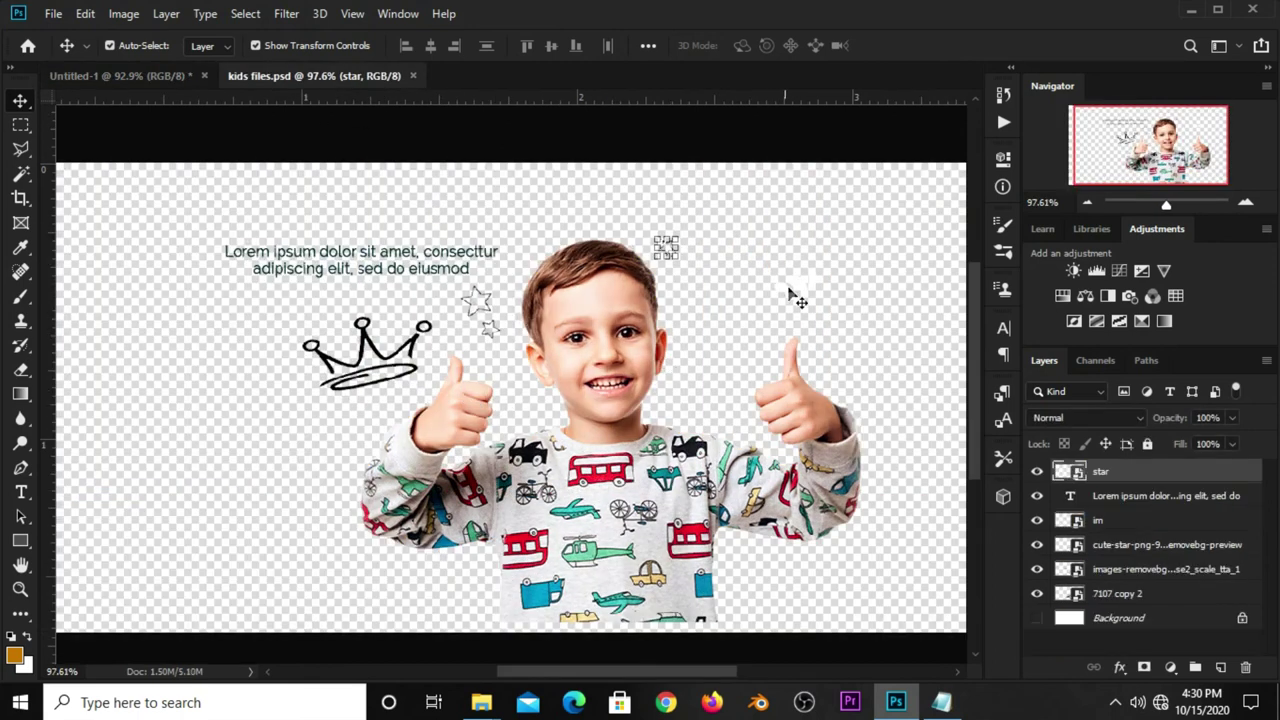
left_click(790, 292)
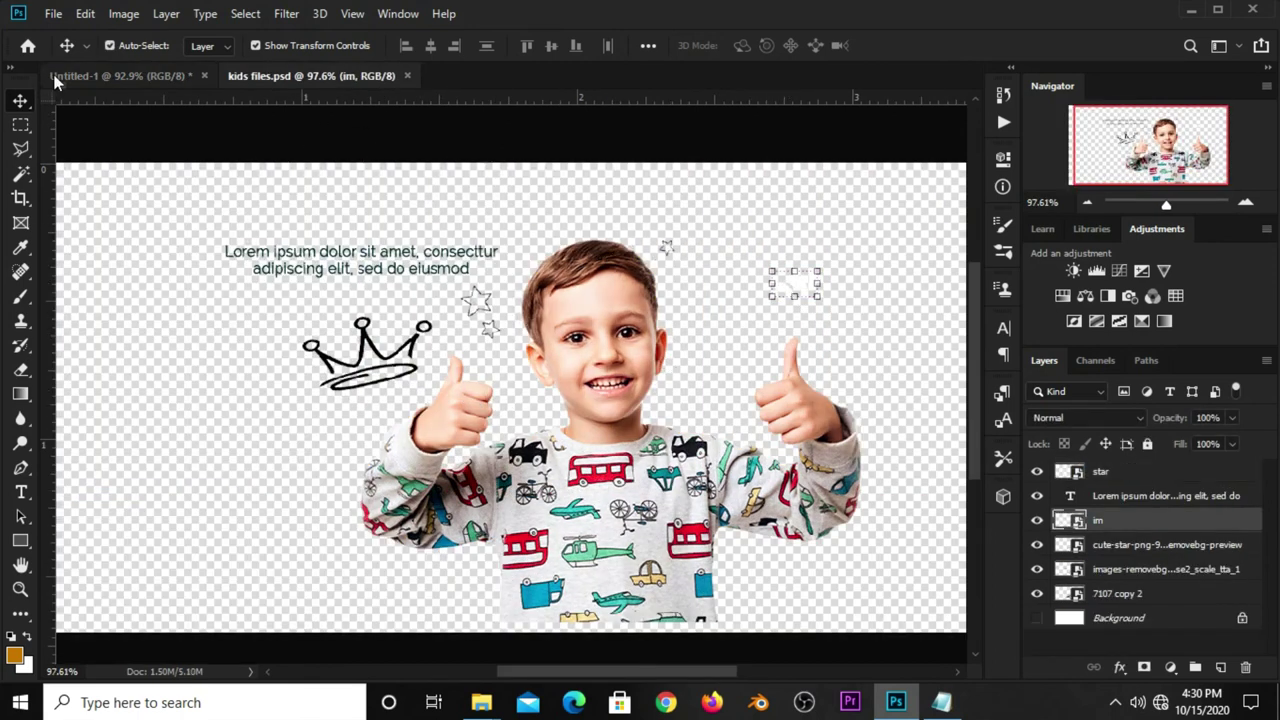
left_click(104, 77)
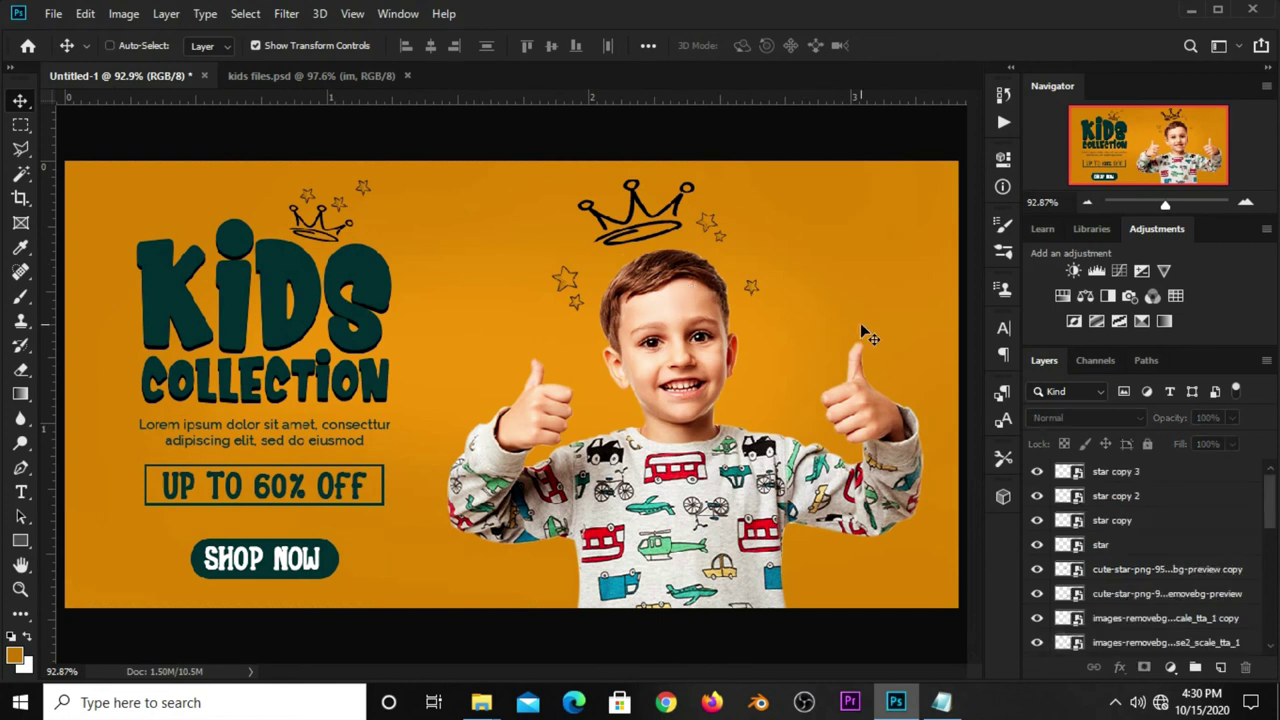
left_click_drag(860, 323, 860, 323)
left_click_drag(511, 384, 530, 347)
key("Return")
key("Down")
key("Down")
key("Down")
key("Down")
key("Down")
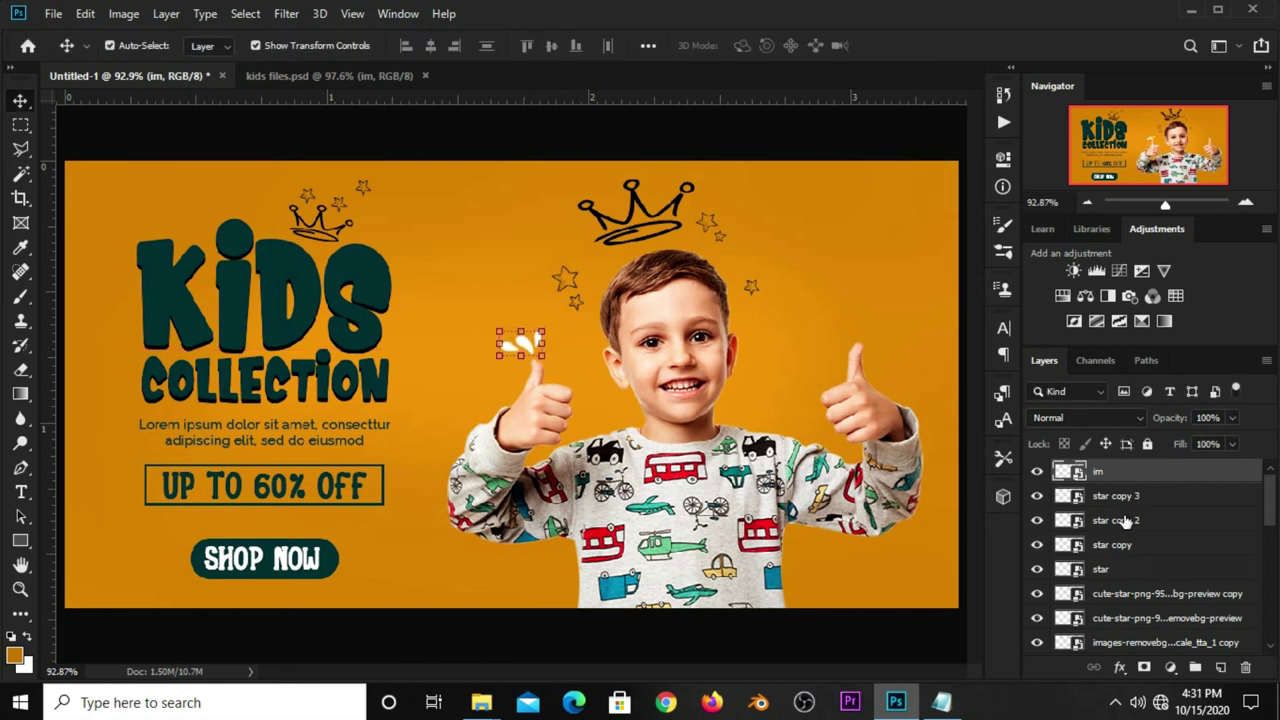
Step: Give the leaf sprig a dark teal 03373a Color Overlay, nudge it right, and duplicate it
left_click(1117, 667)
left_click(1140, 586)
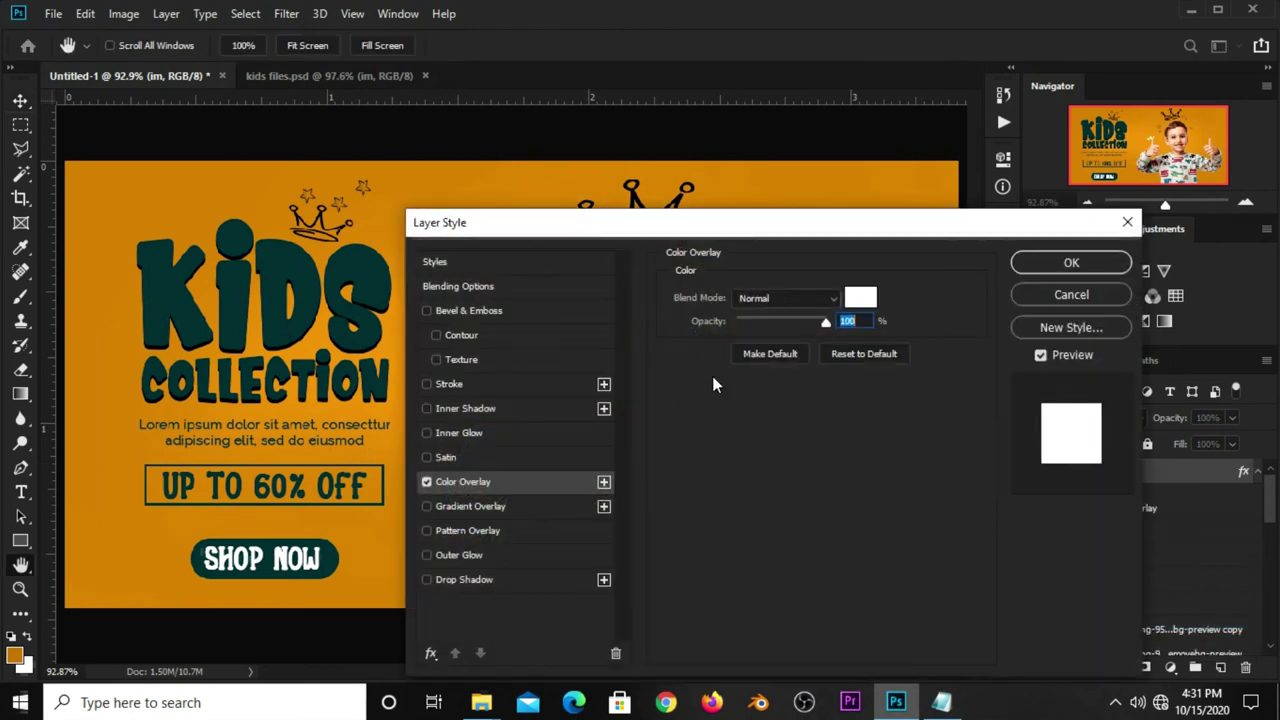
left_click(858, 299)
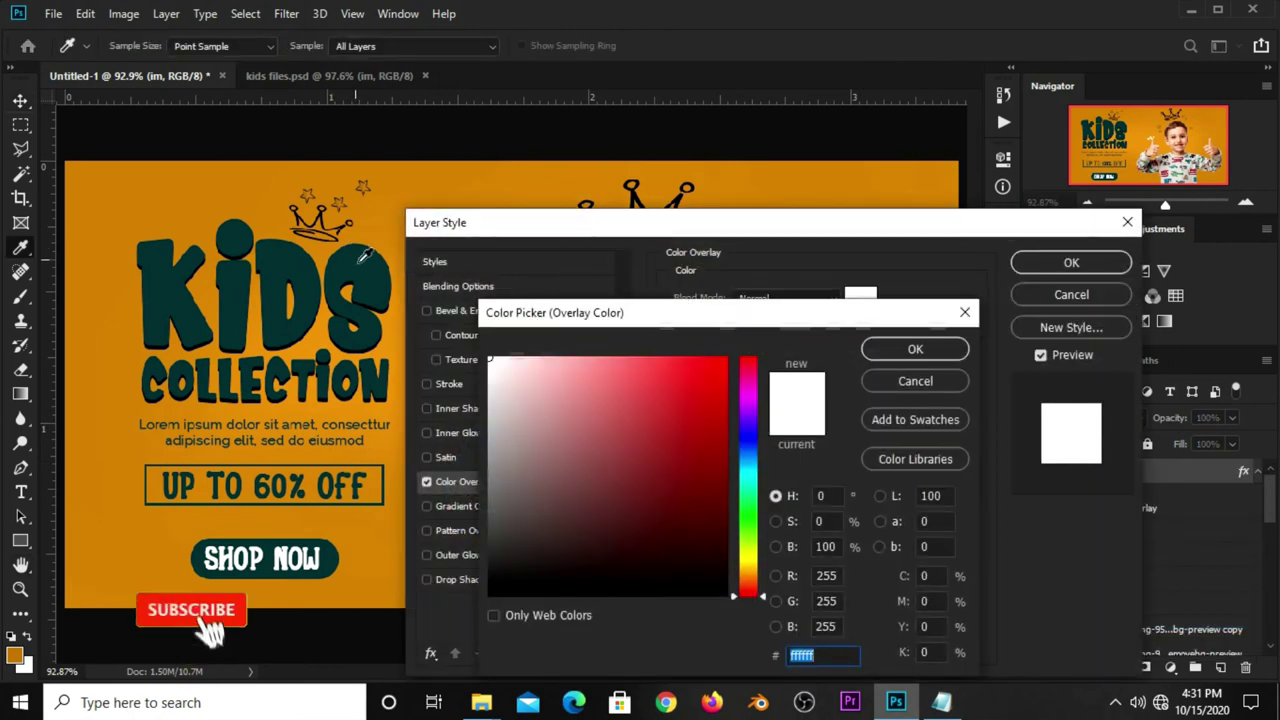
type("03373a")
left_click_drag(841, 655, 786, 655)
left_click(953, 701)
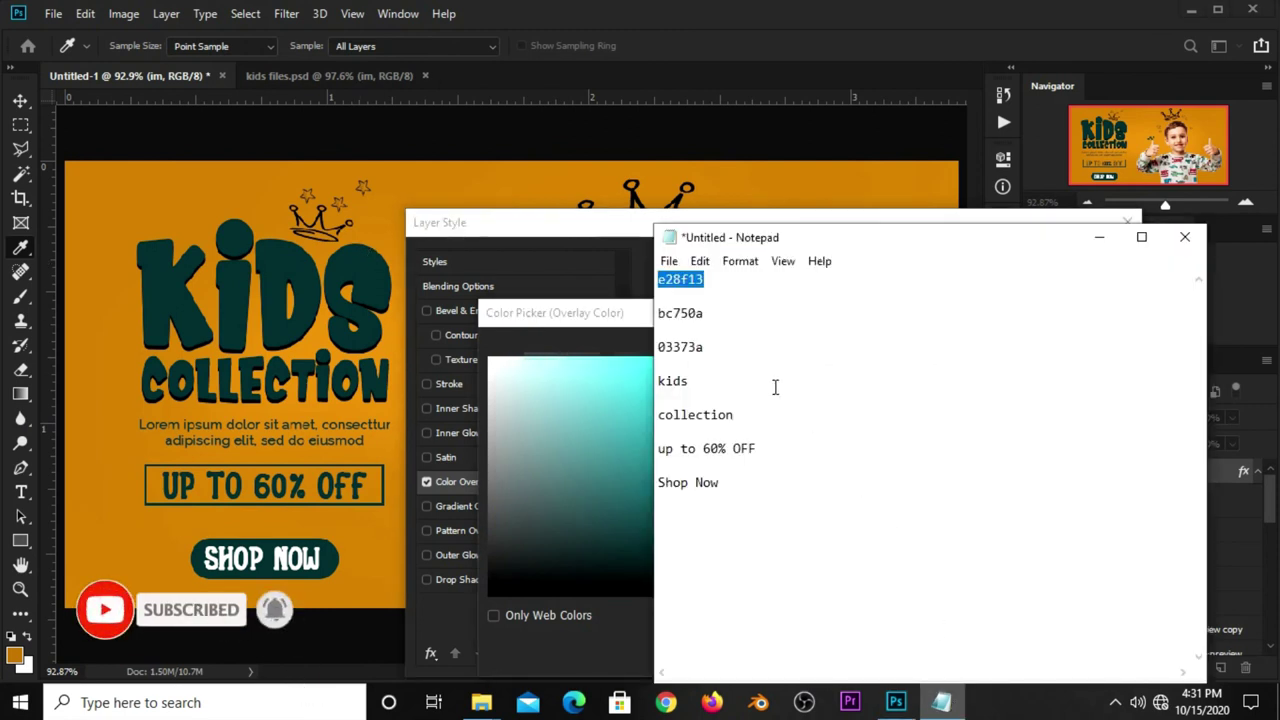
left_click_drag(712, 347, 634, 347)
left_click(630, 329)
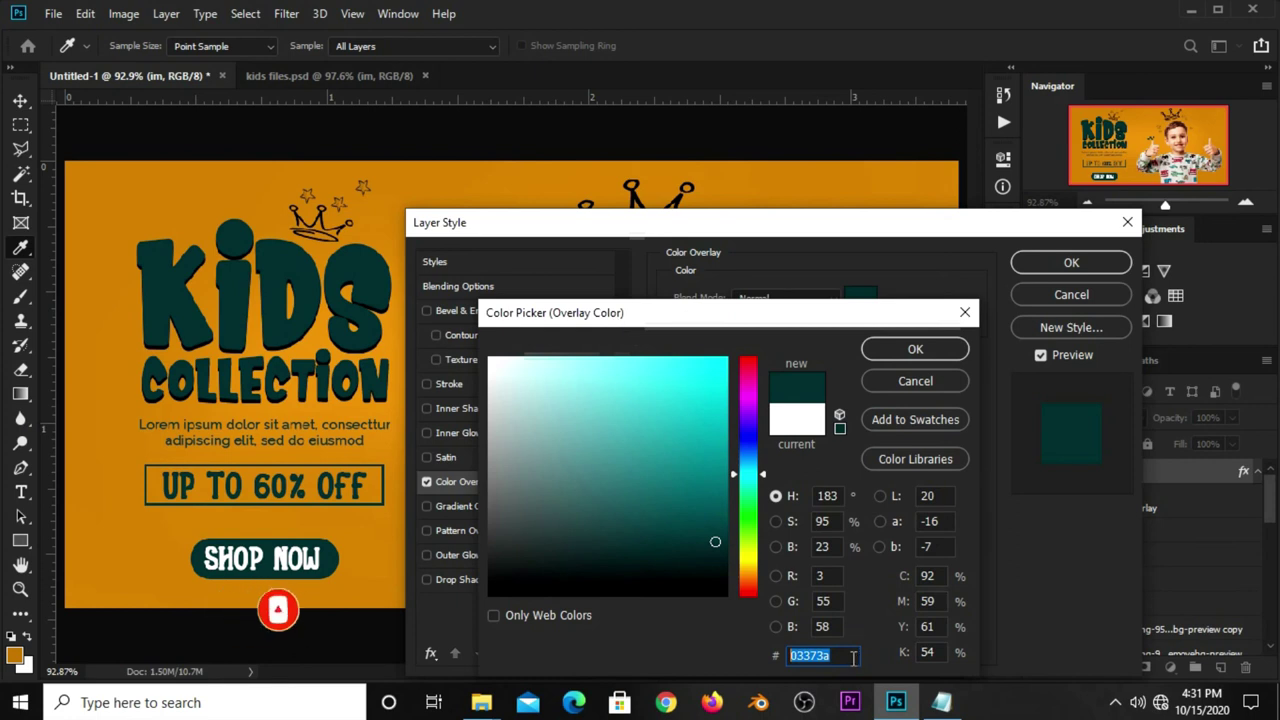
left_click(895, 352)
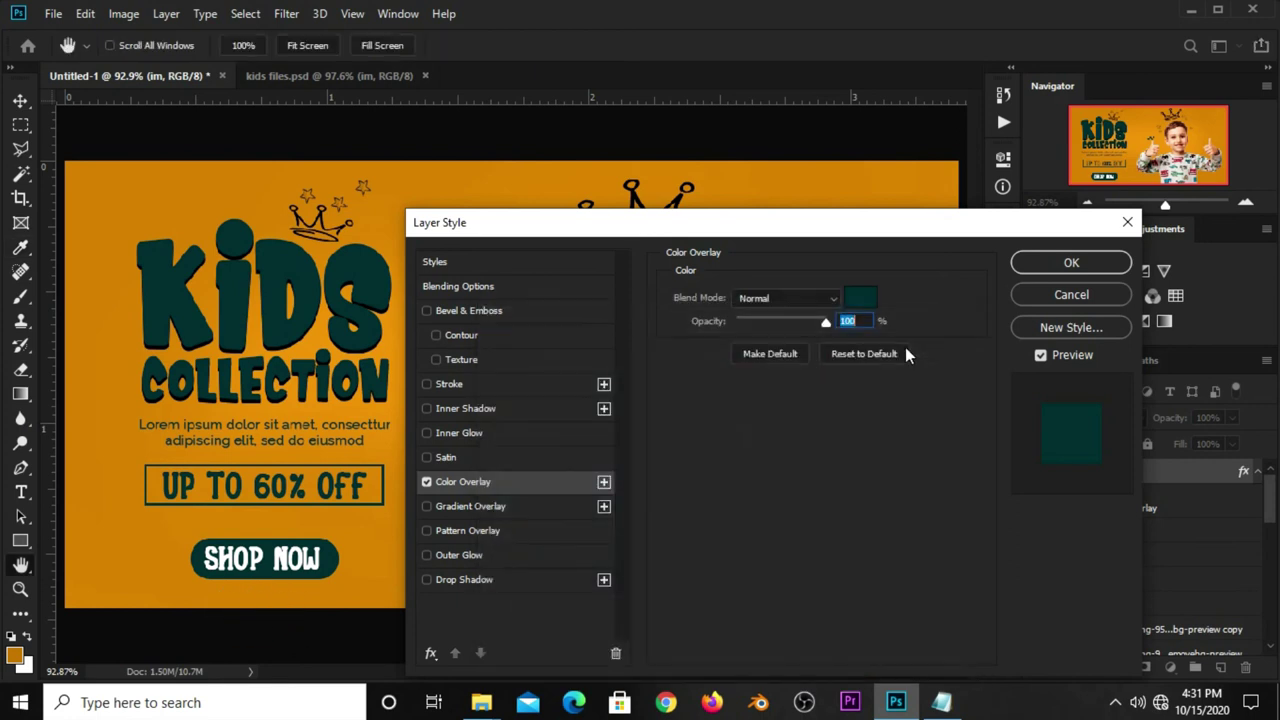
left_click(1045, 265)
key("Right")
key("Right")
key("ctrl+j")
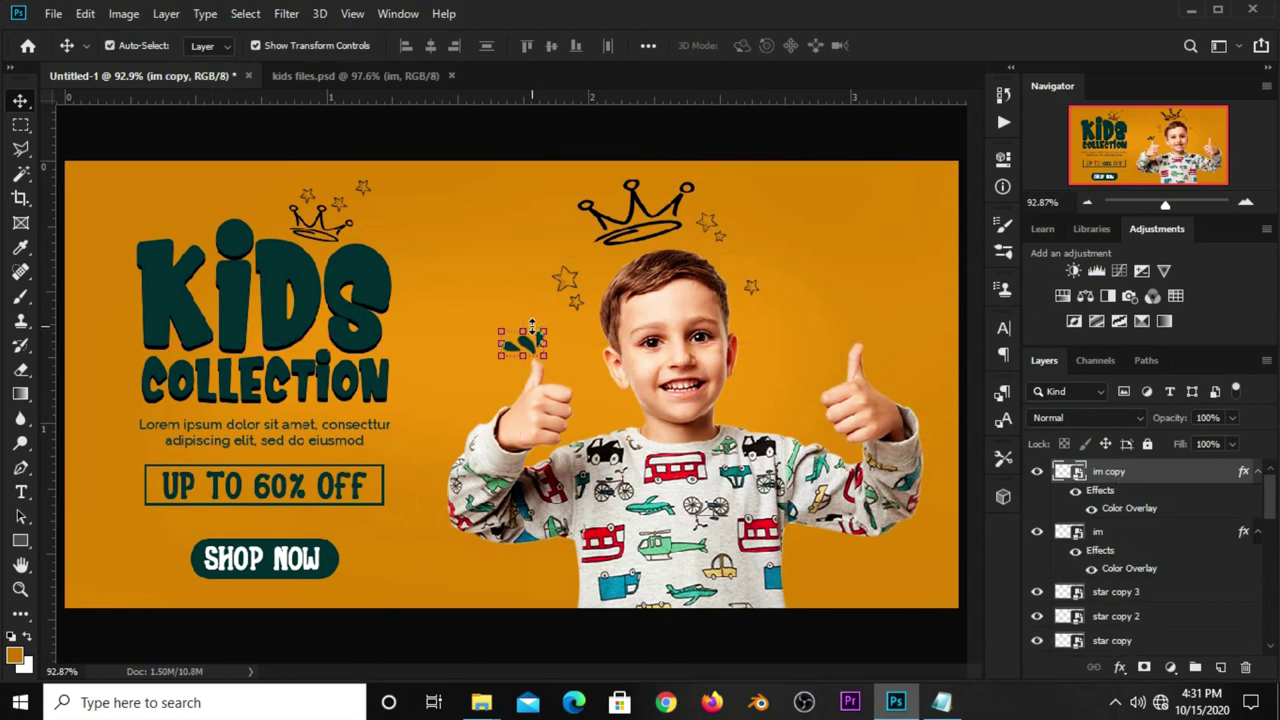
Step: Flip the leaf copy horizontally and position it above the boy's right thumb
key("ctrl+t")
mouse_move(525, 345)
left_mouse_down()
mouse_move(727, 355)
mouse_move(846, 338)
left_mouse_up()
right_click(846, 338)
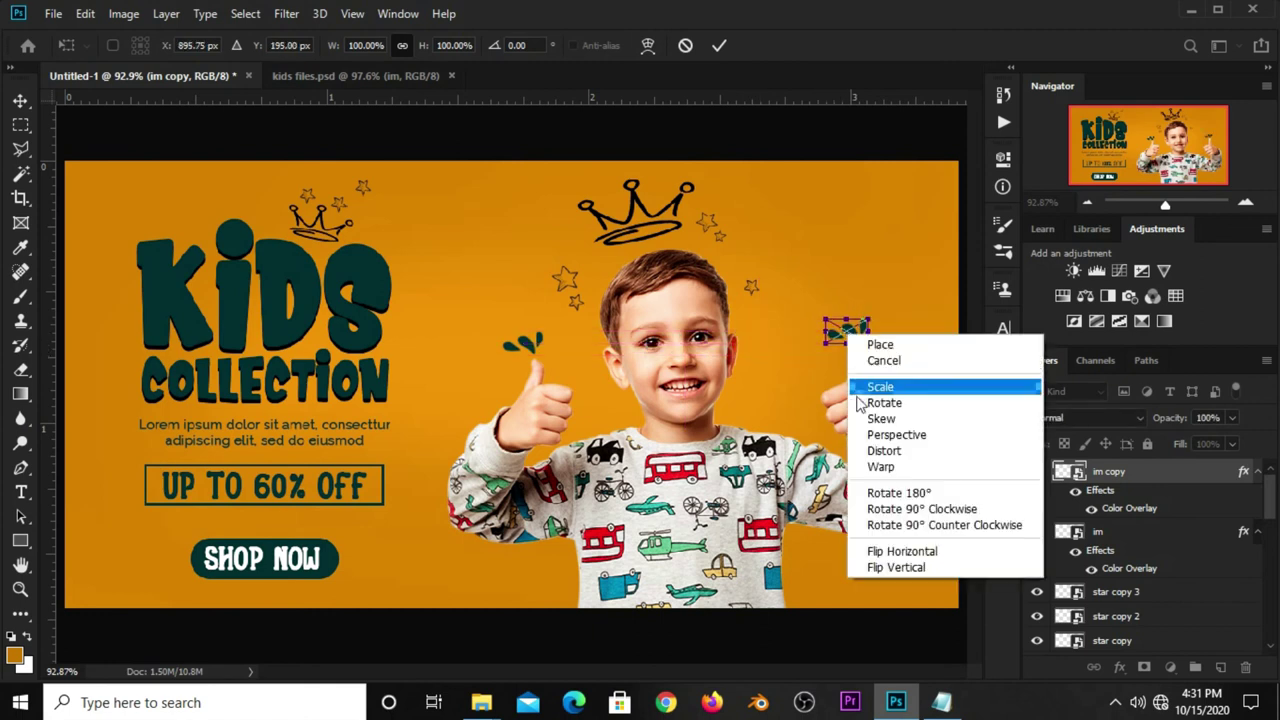
left_click(862, 551)
left_click_drag(845, 333, 867, 328)
key("Return")
key("Down")
key("Down")
key("Down")
key("Down")
key("Down")
left_click(826, 175)
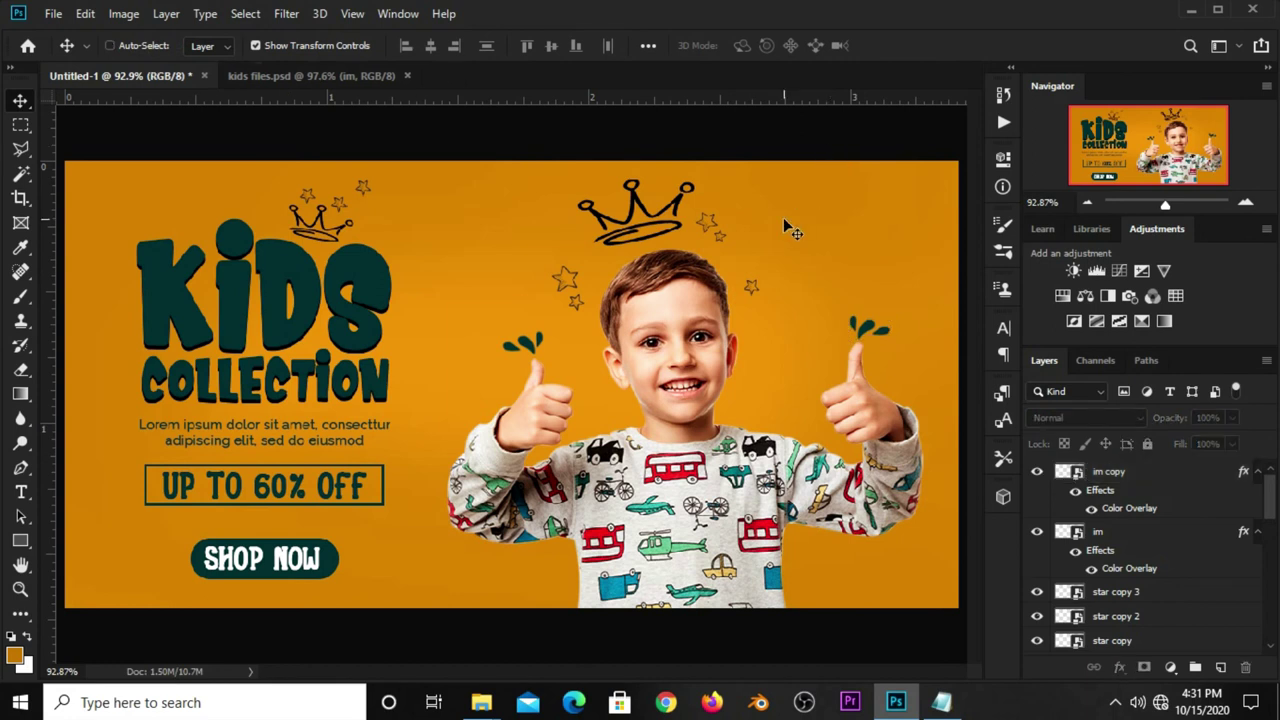
key("ctrl+minus")
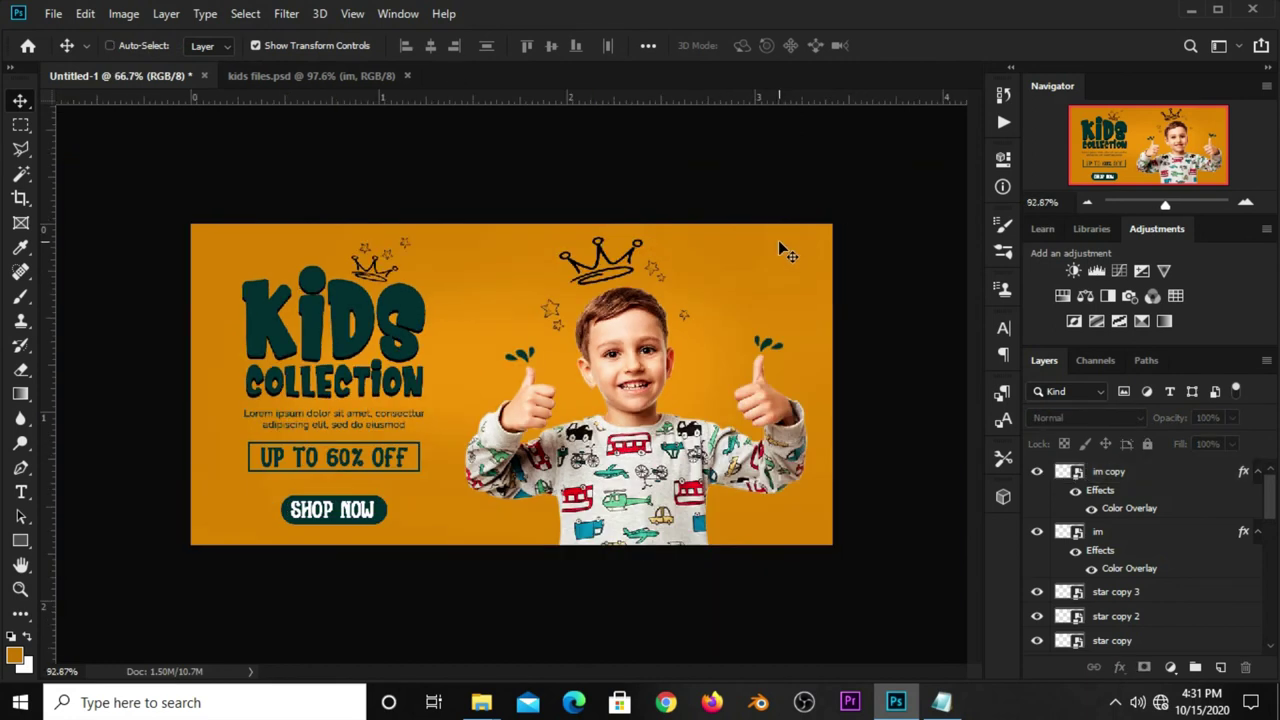
key("ctrl+0")
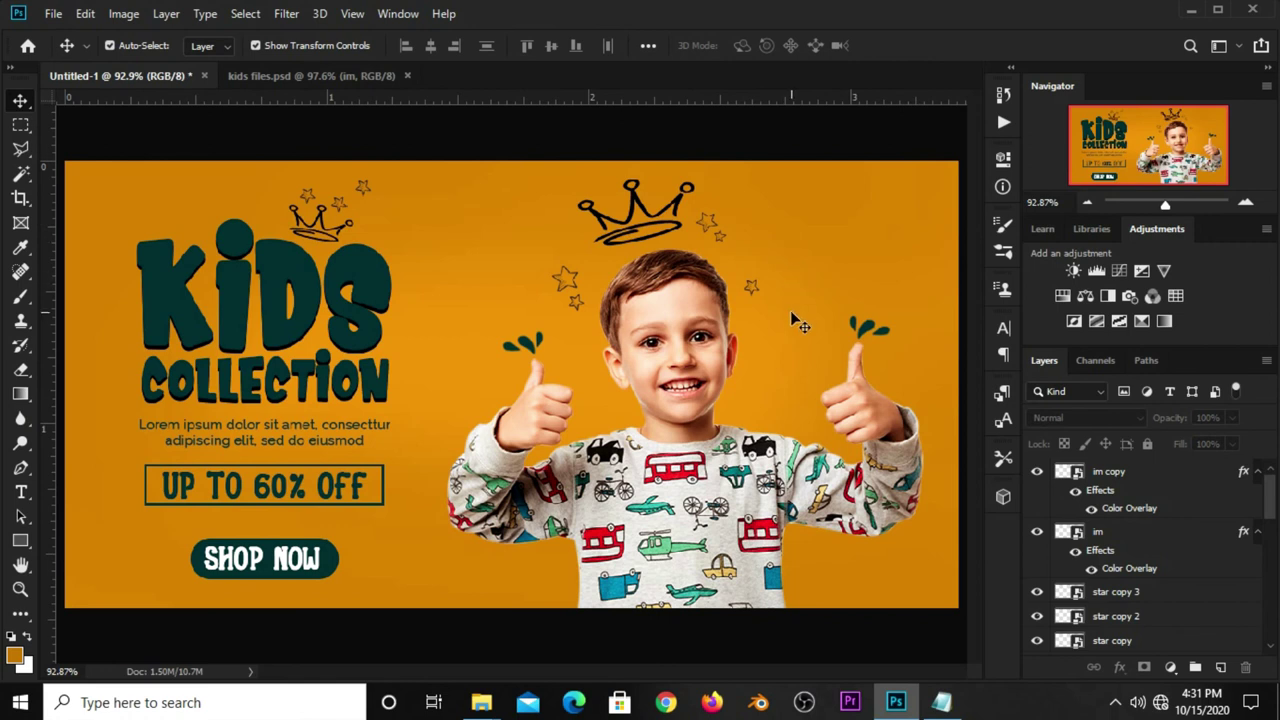
Step: Create a Pattern Fill layer using the diagonal-line pattern
scroll(1145, 549, "down", 5)
scroll(1145, 549, "down", 5)
left_click(1171, 667)
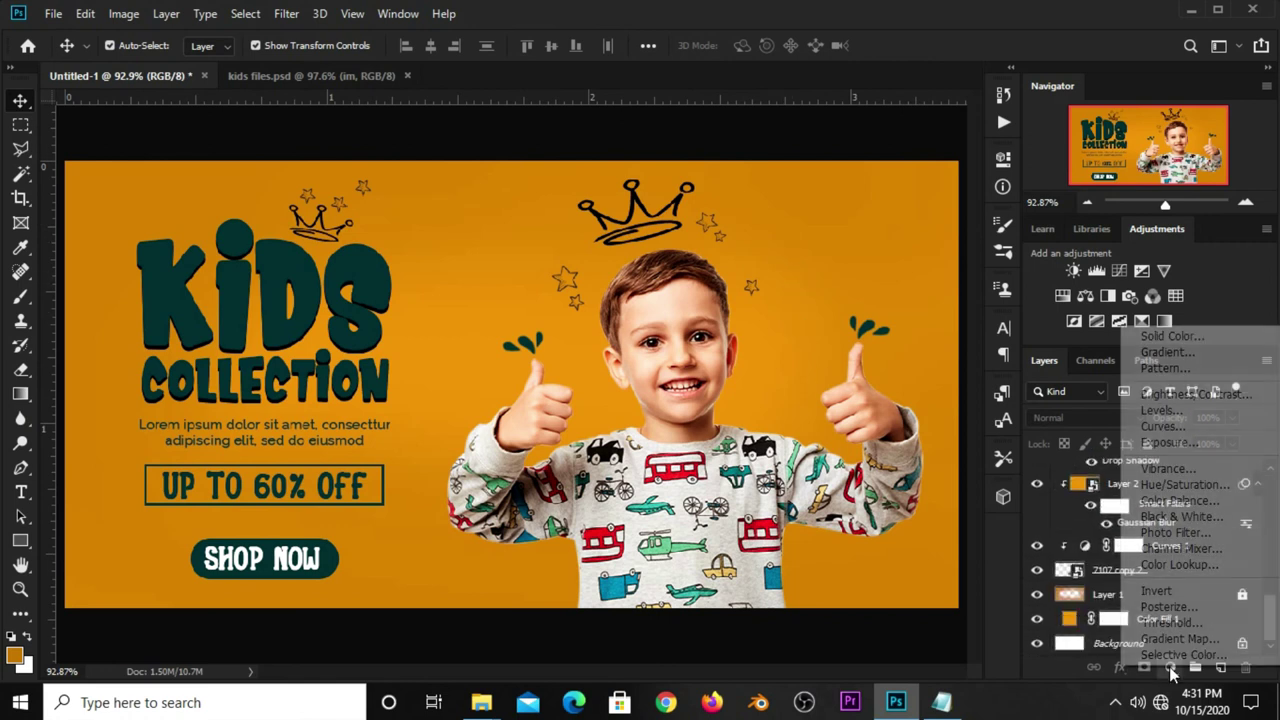
left_click(1165, 368)
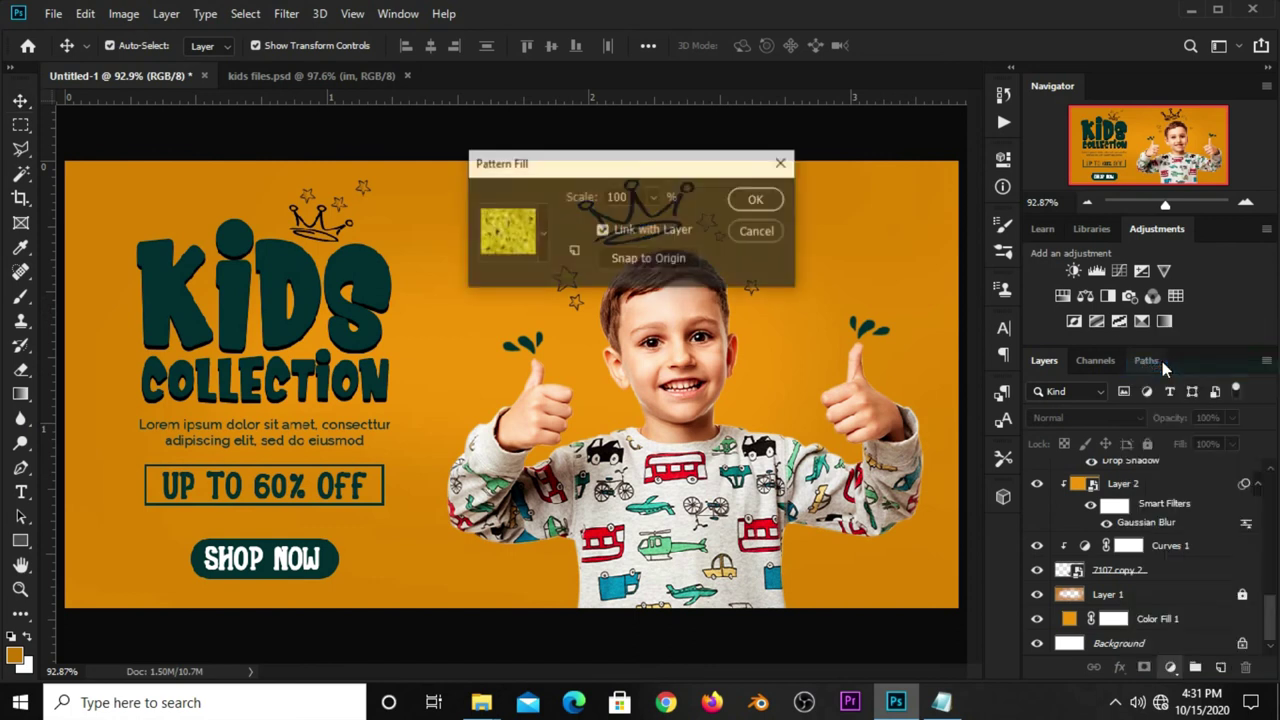
left_click(511, 229)
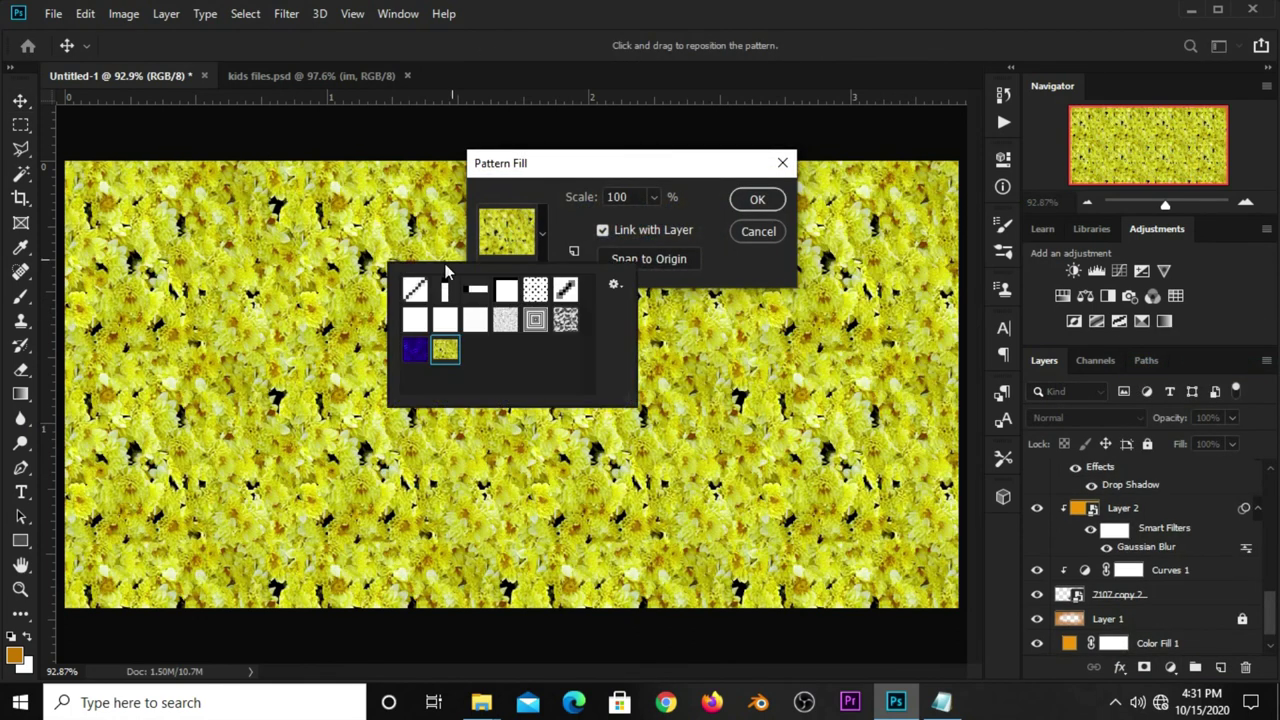
left_click(414, 289)
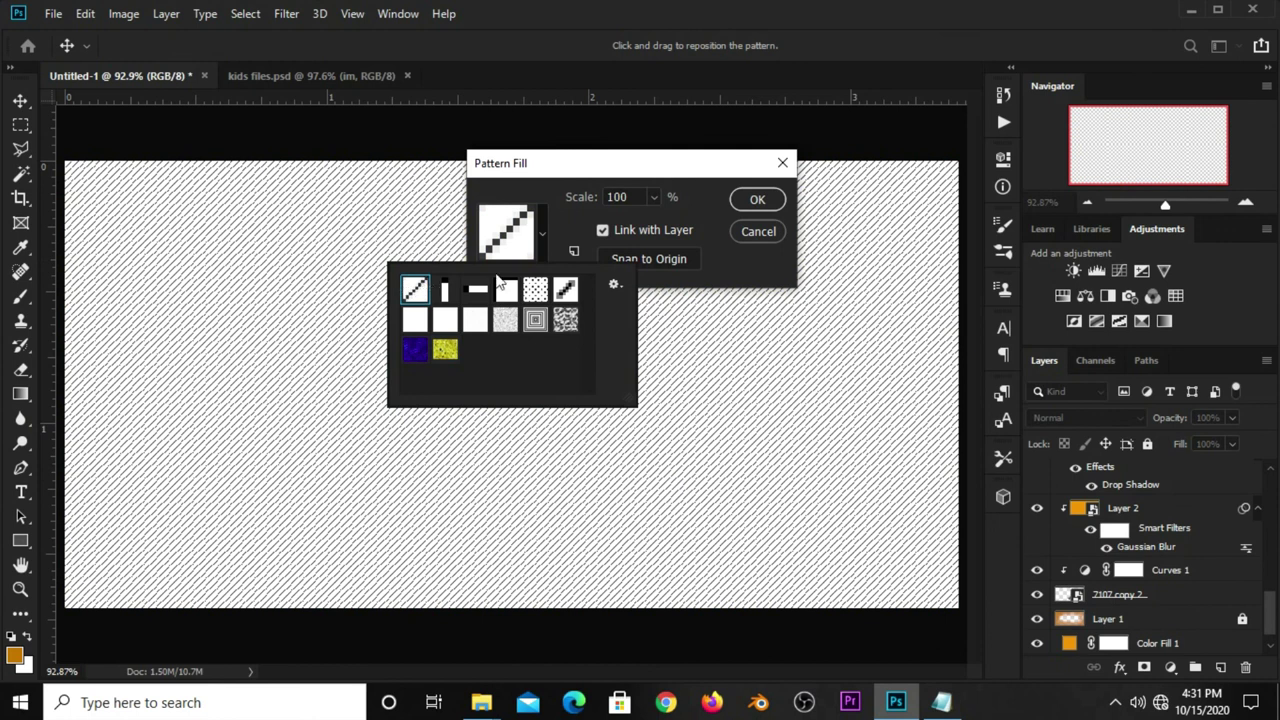
left_click(757, 199)
left_click(757, 199)
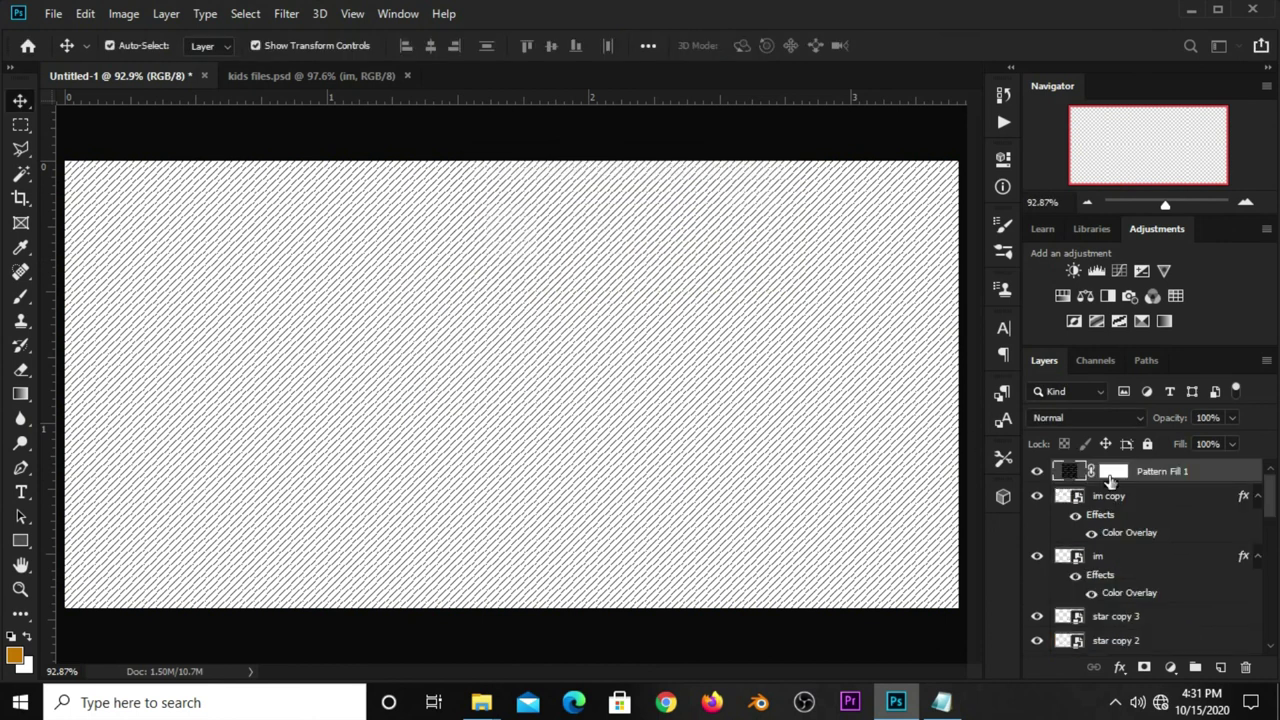
Step: Move Pattern Fill 1 down the layer stack to sit just above Layer 1
left_click_drag(1165, 474, 1160, 680)
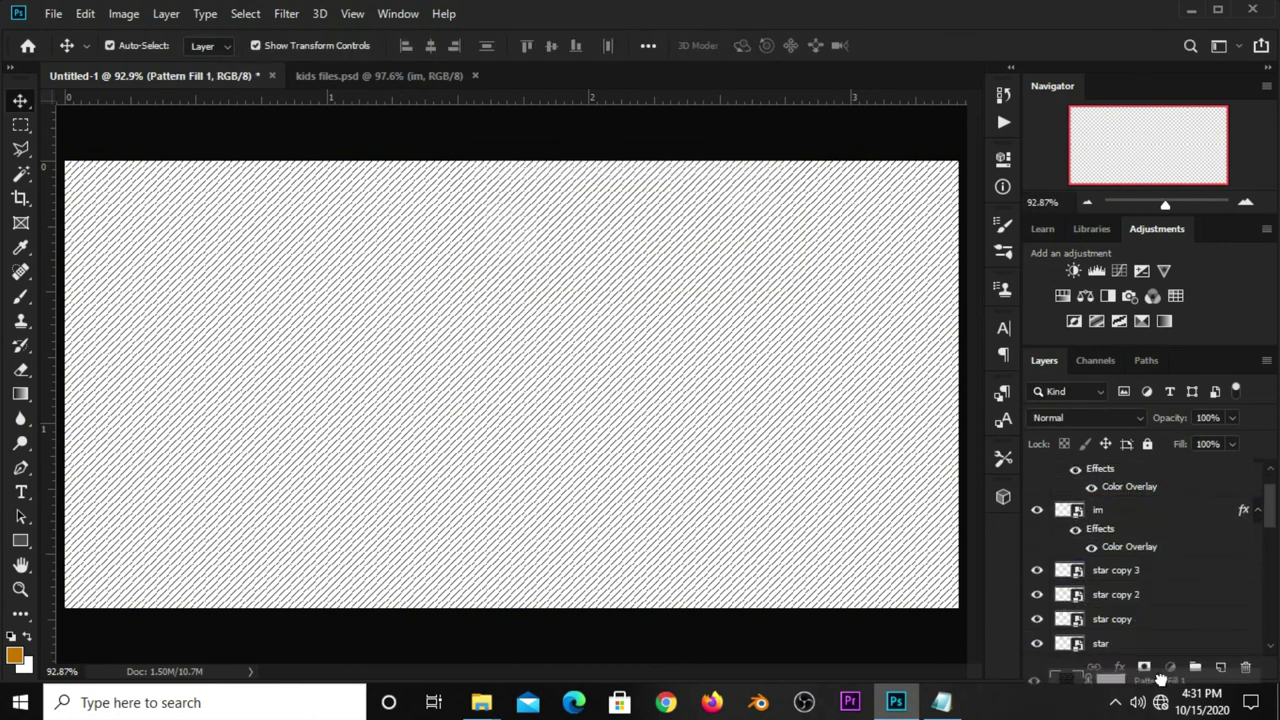
mouse_move(1160, 680)
left_mouse_down()
mouse_move(1153, 620)
mouse_move(1155, 680)
left_mouse_up()
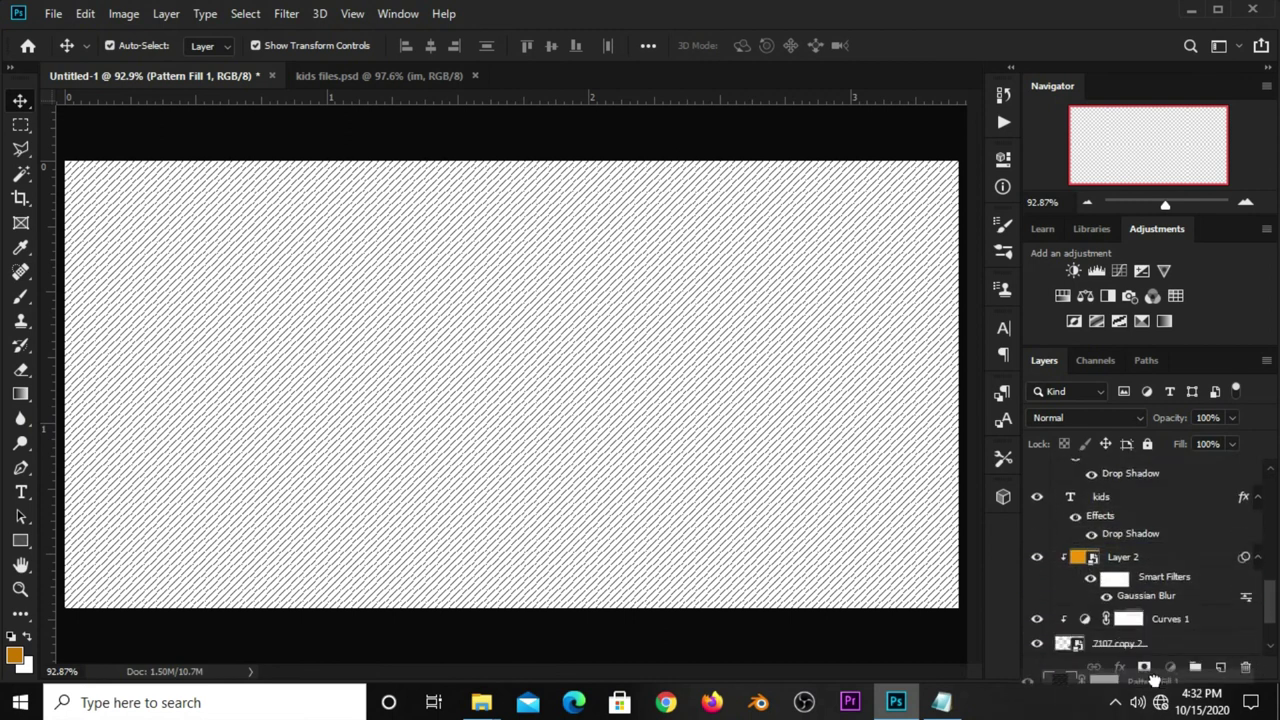
left_click_drag(1155, 680, 1107, 583)
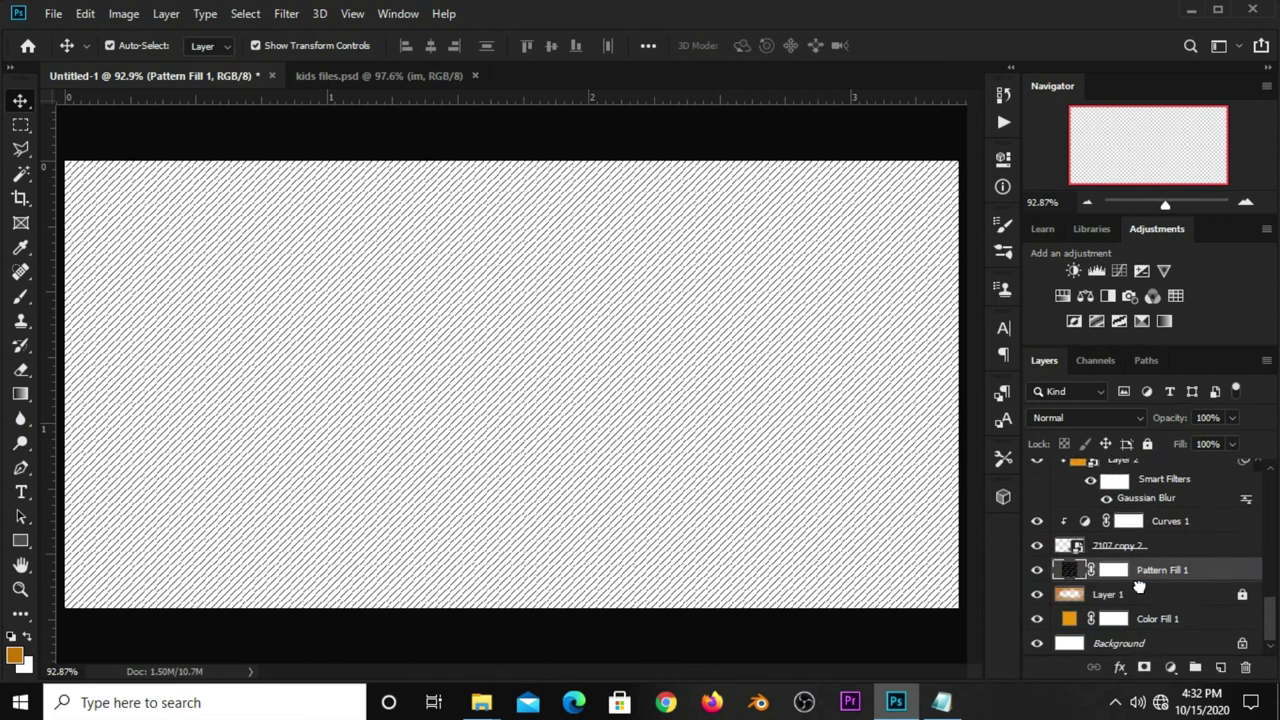
left_click(1037, 570)
left_click(1037, 570)
Step: Blend Pattern Fill 1 in Soft Light mode at 16% opacity, checking its effect
left_click(1084, 419)
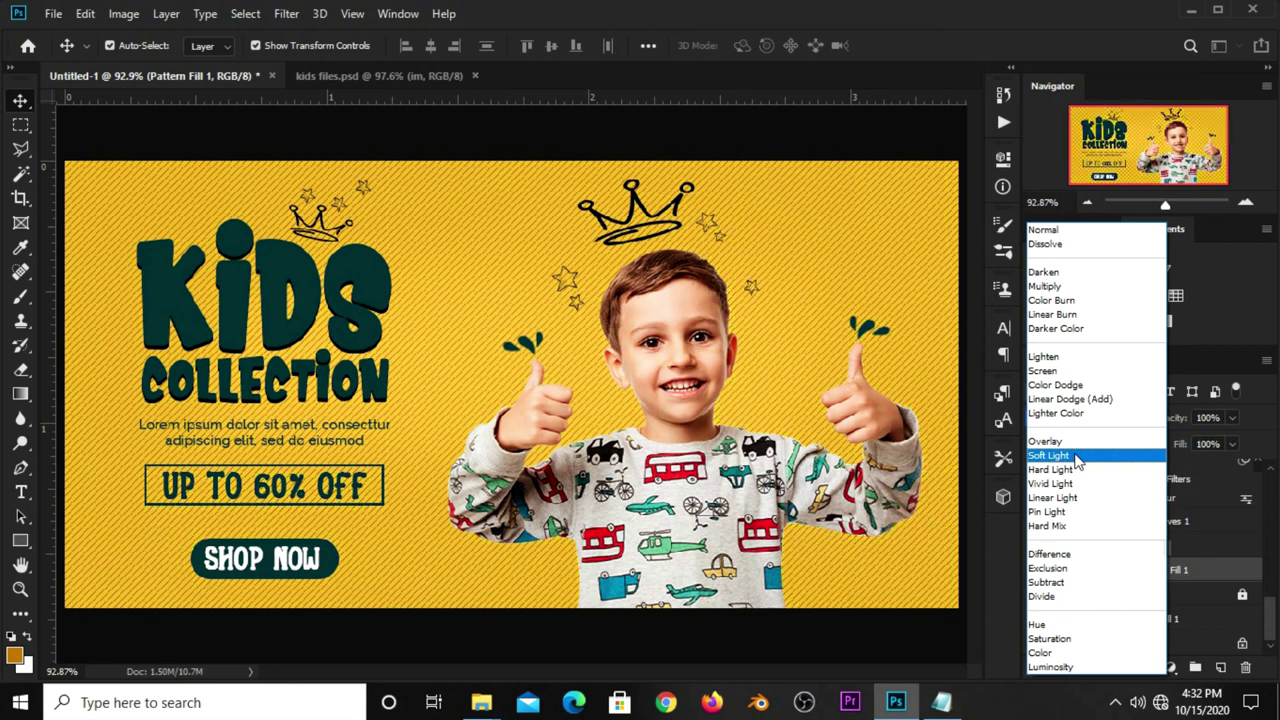
left_click(1131, 450)
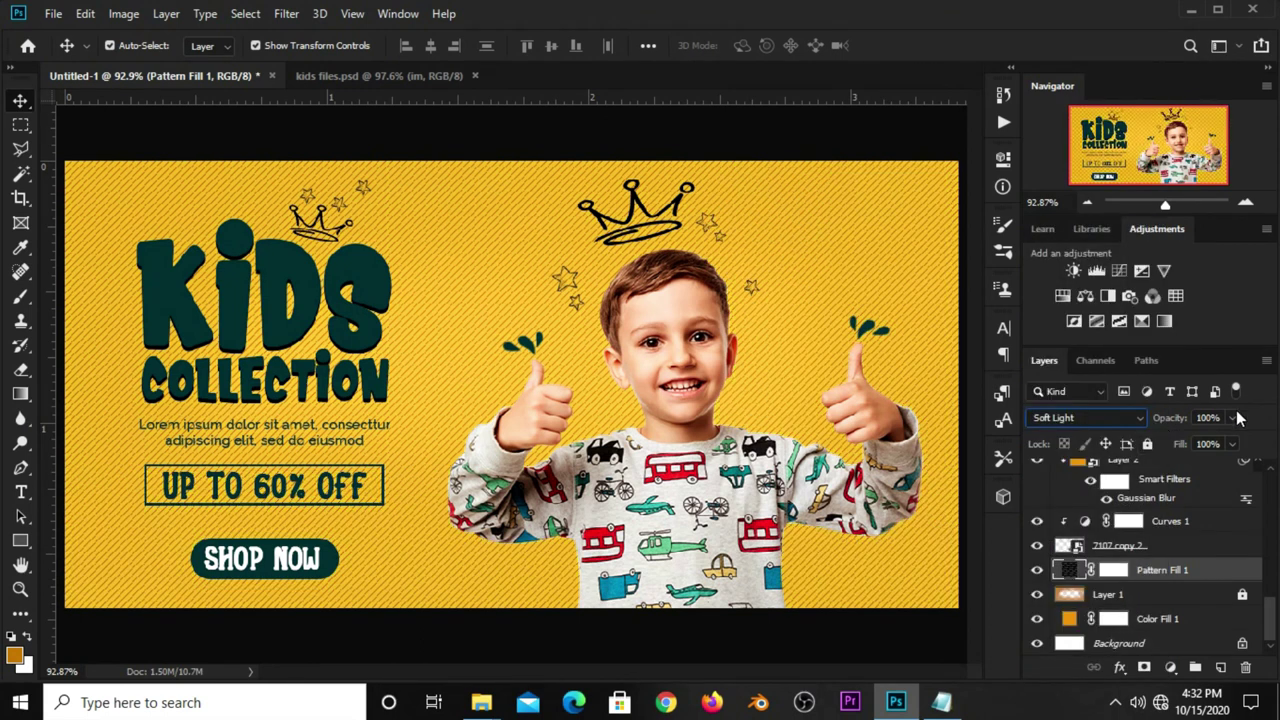
left_click_drag(1169, 441, 1157, 440)
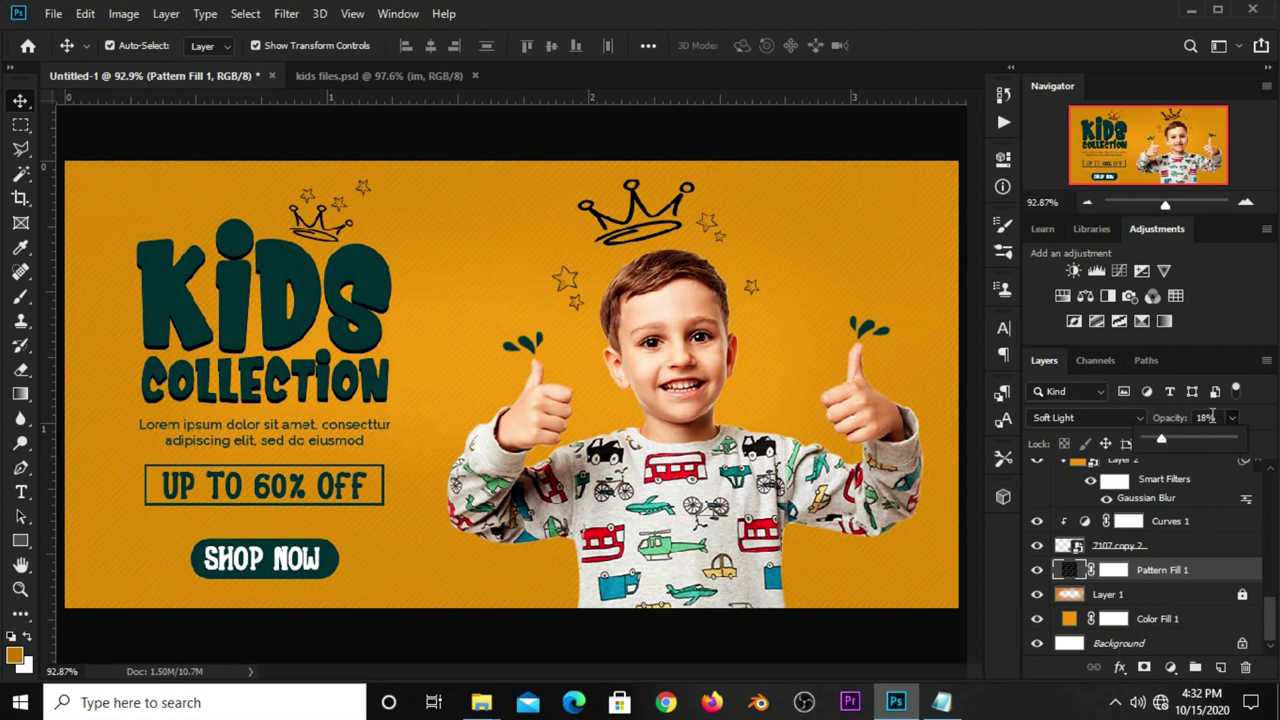
left_click(1192, 418)
type("16")
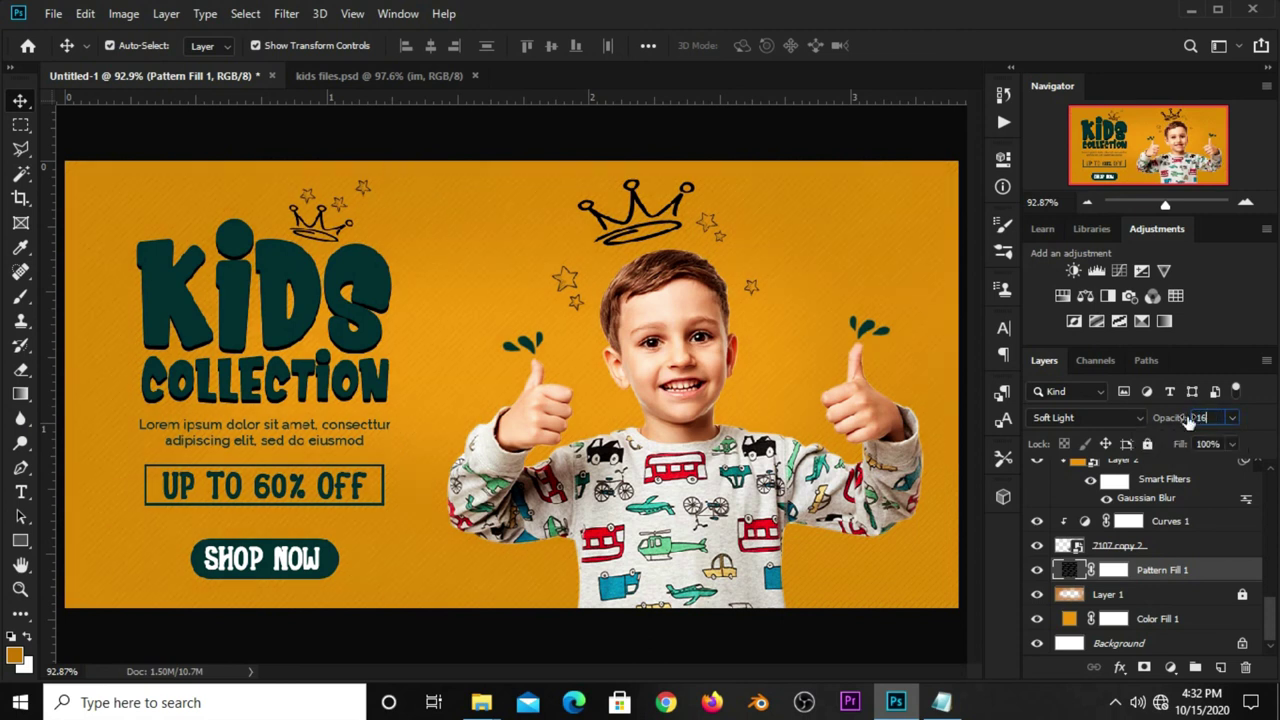
left_click(848, 636)
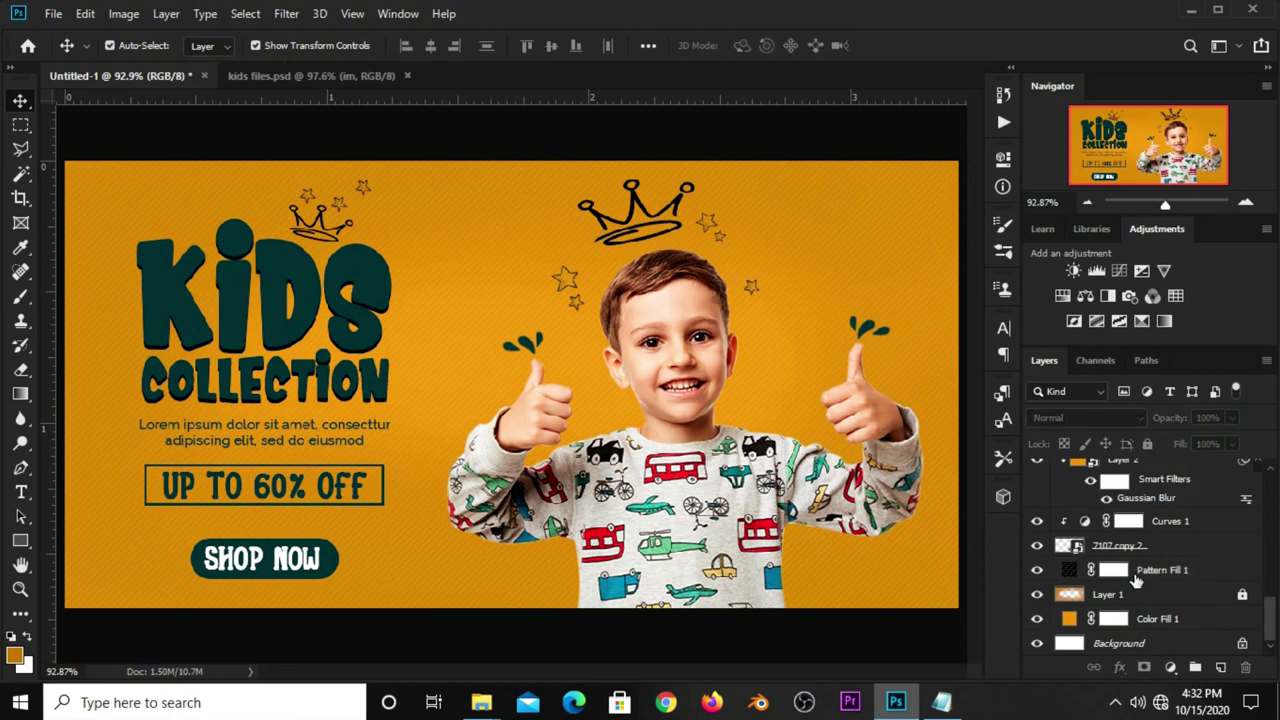
left_click(1085, 576)
left_click(1036, 570)
left_click(1036, 570)
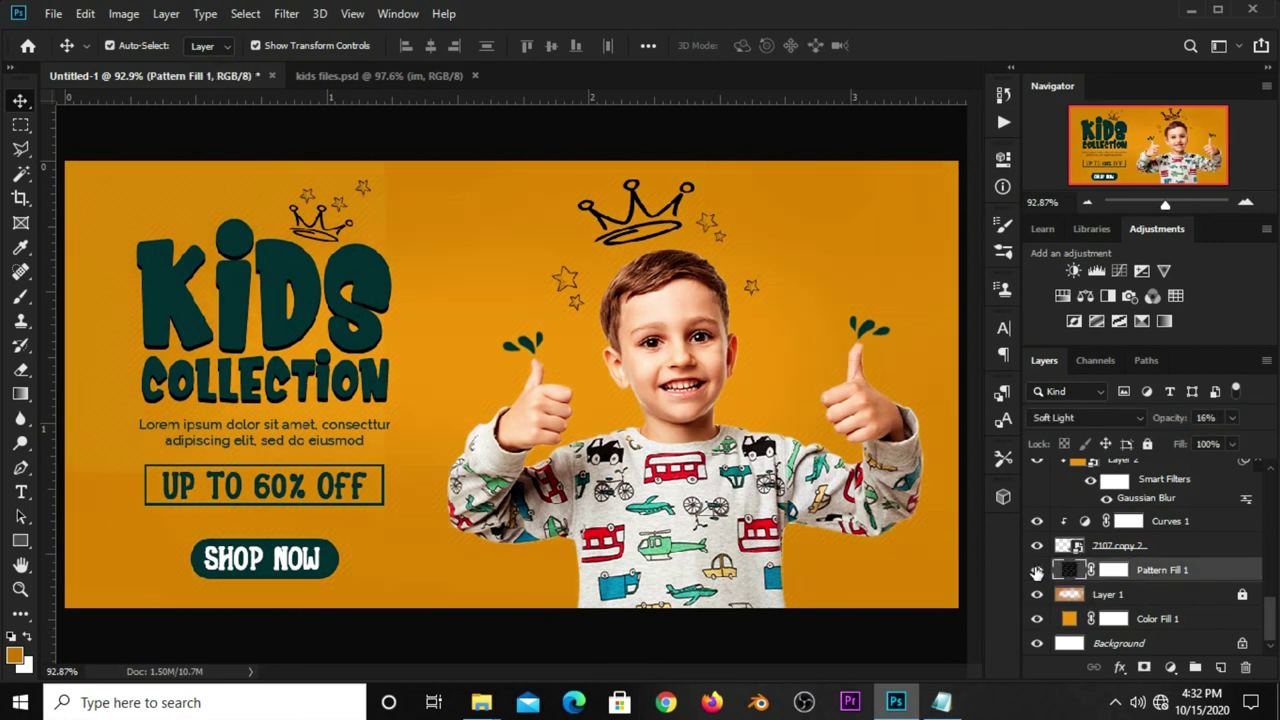
Step: Add an Exposure adjustment layer with Gamma correction lowered to 0.95
left_click(893, 636)
left_click(1165, 665)
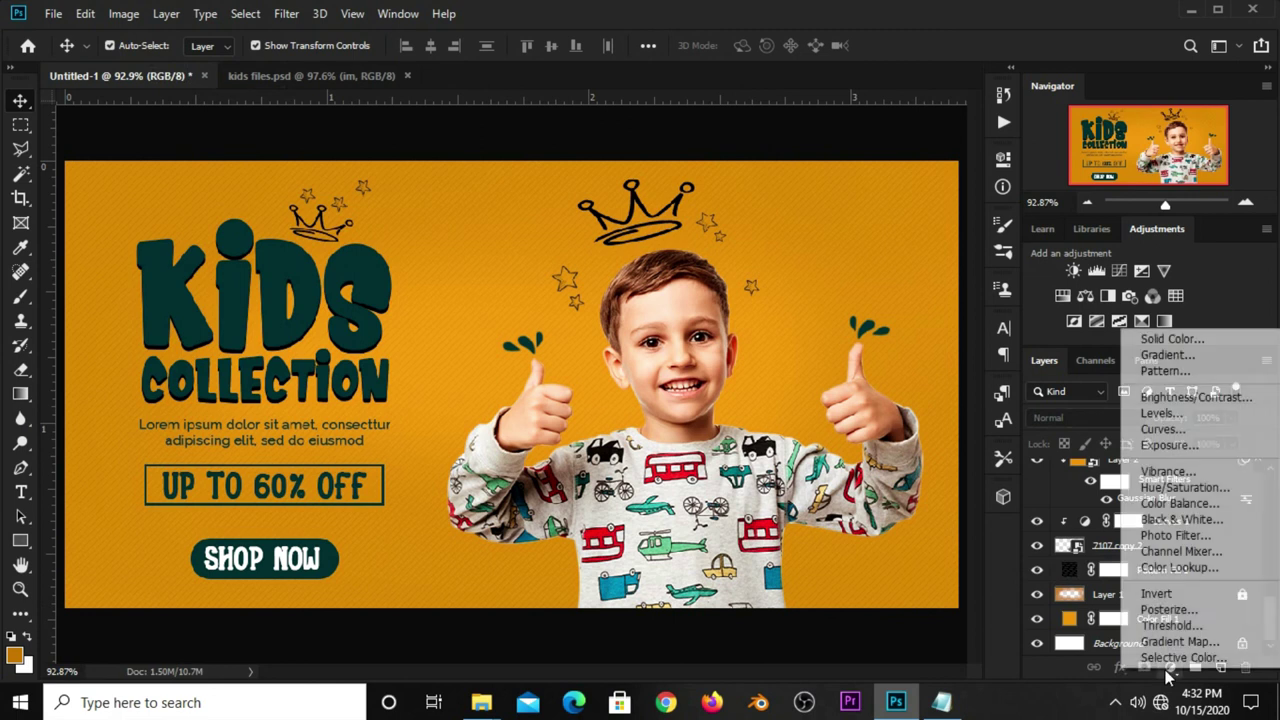
left_click(1168, 445)
left_click(847, 332)
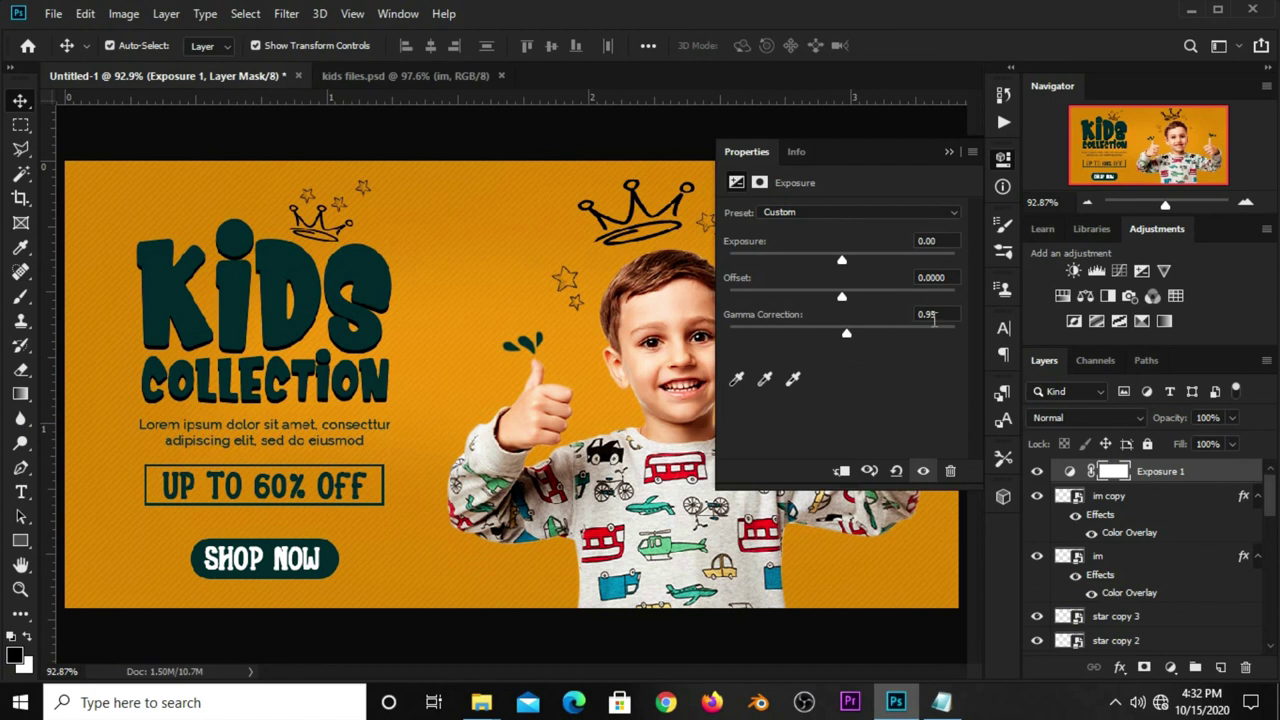
left_click(948, 152)
left_click(1036, 474)
left_click(1036, 474)
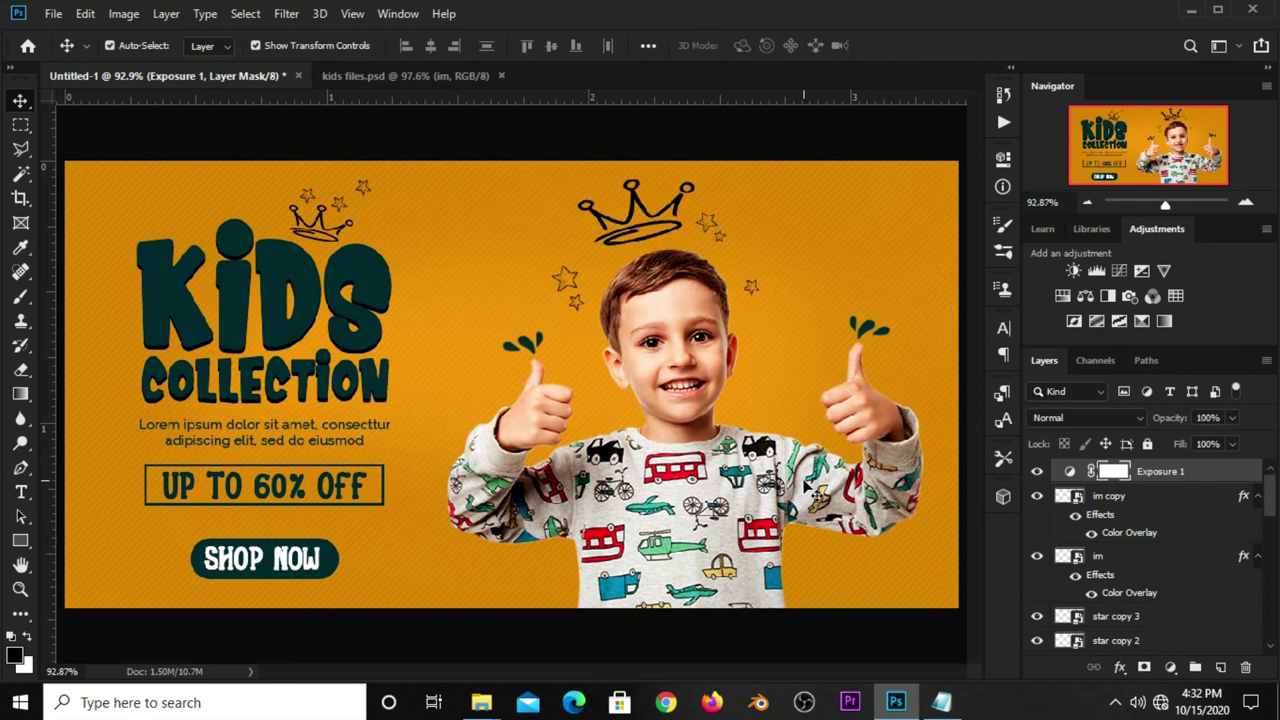
scroll(806, 482, "down", 1)
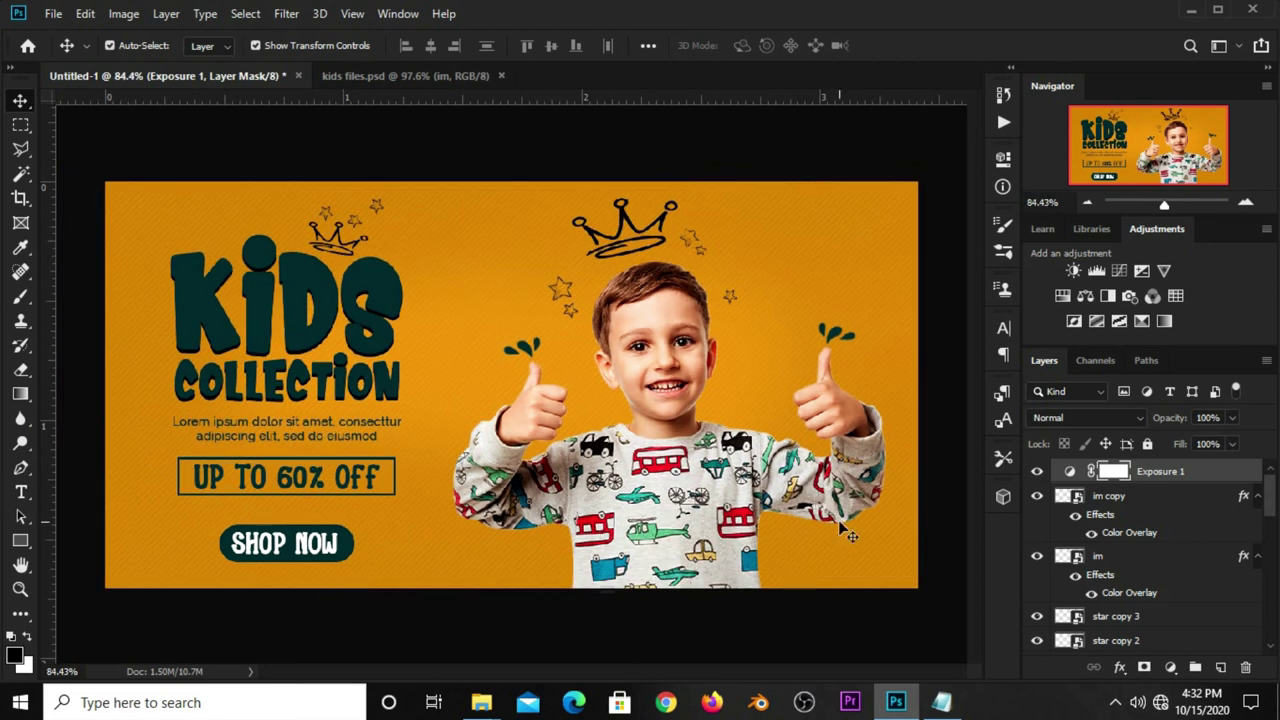
scroll(858, 545, "up", 1)
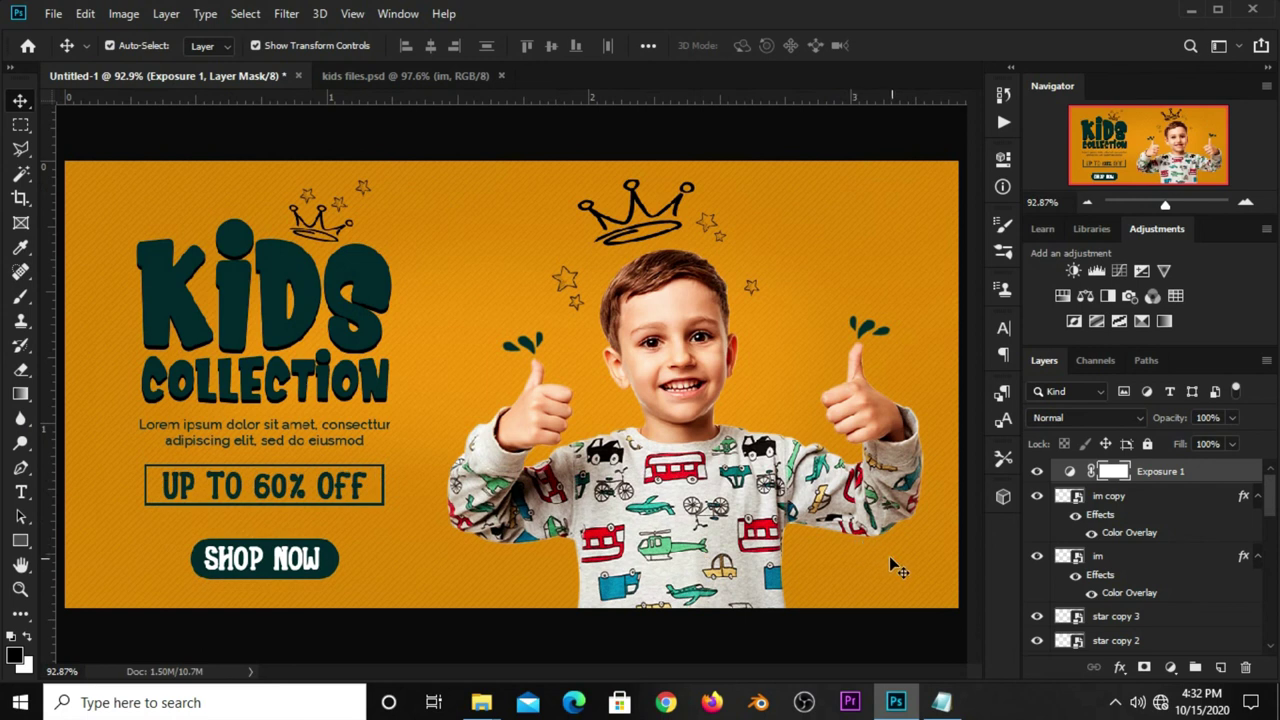
Step: Add a Curves adjustment pulled slightly down, with opacity reduced to 30%
left_click(1167, 667)
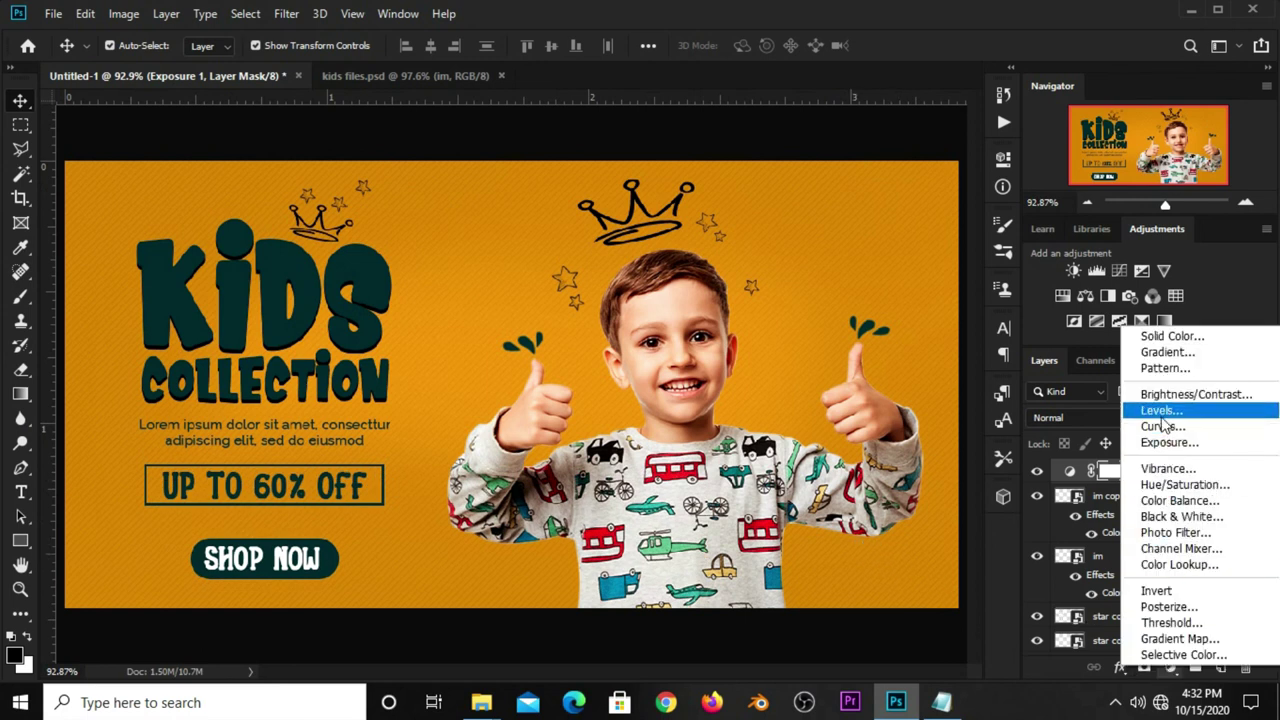
left_click(1163, 428)
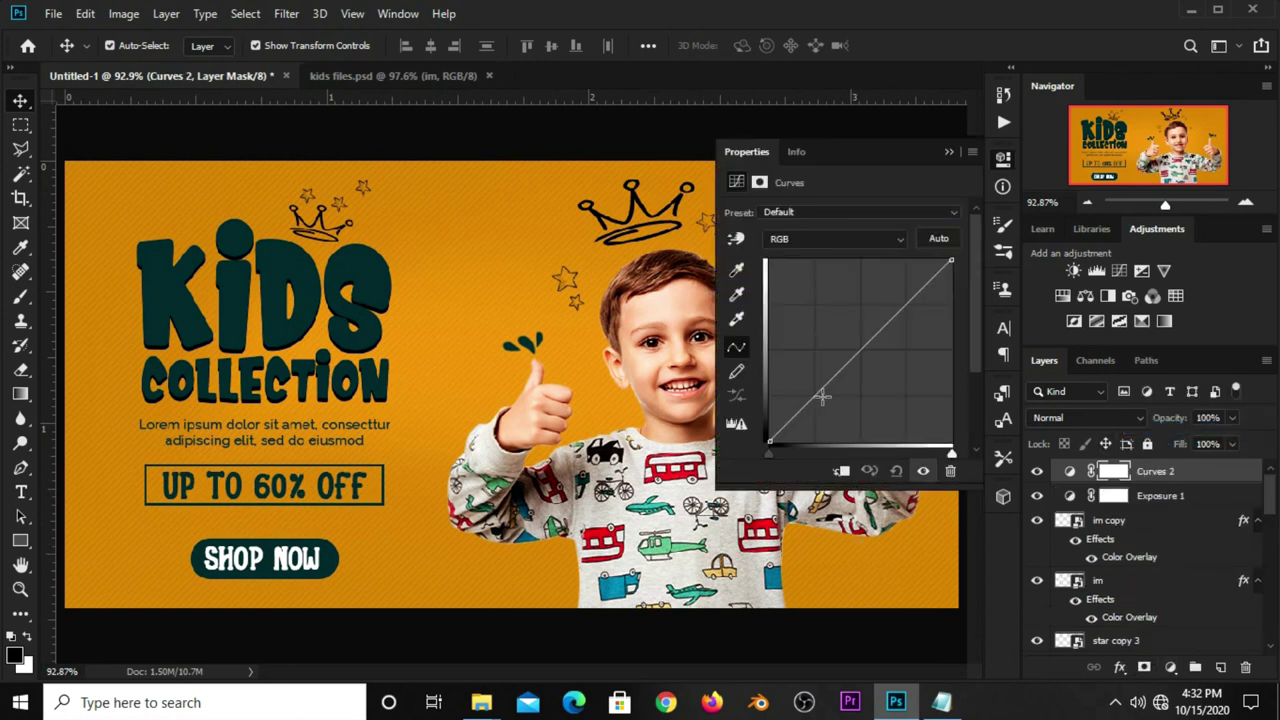
left_click(822, 397)
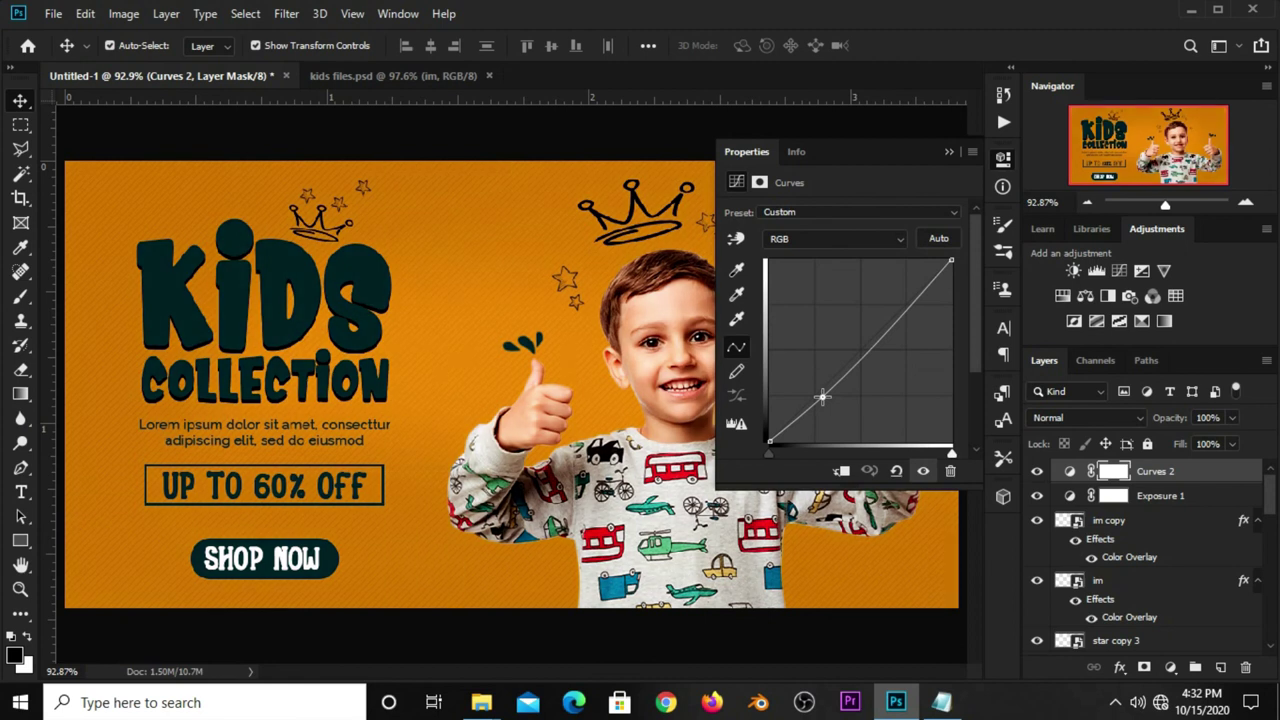
left_click(949, 151)
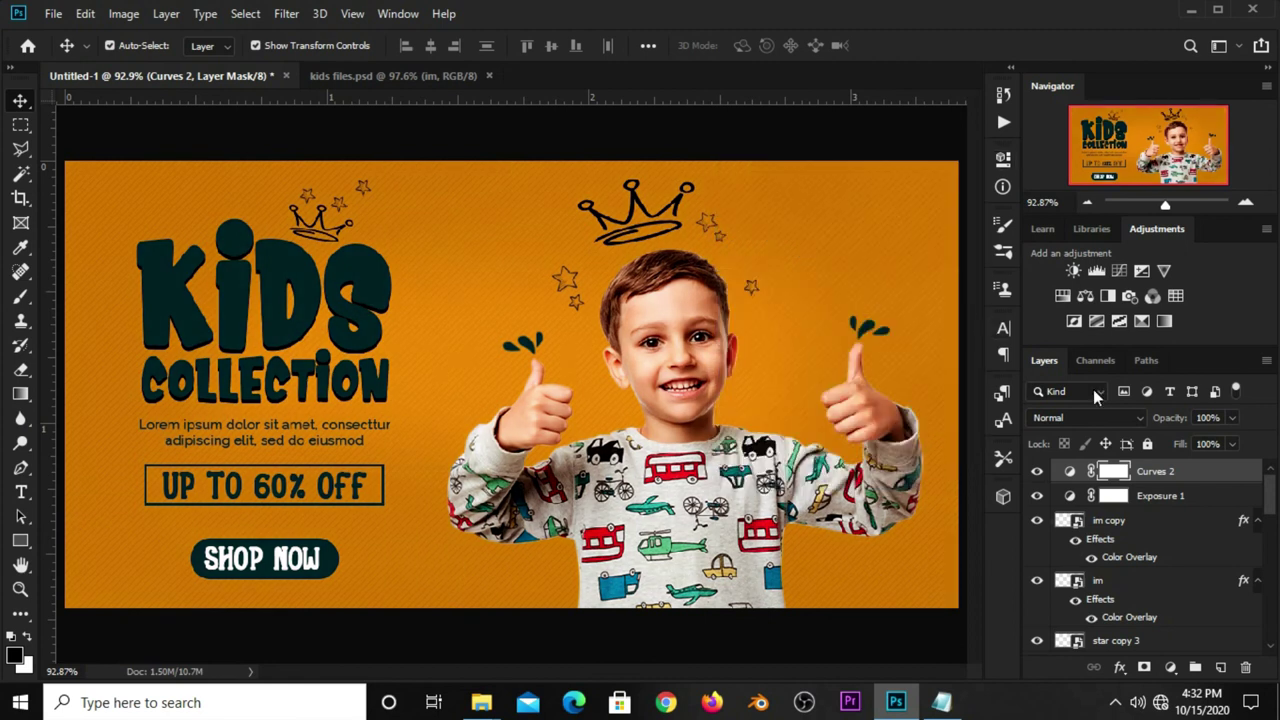
left_click(1232, 418)
left_click_drag(1238, 438, 1171, 442)
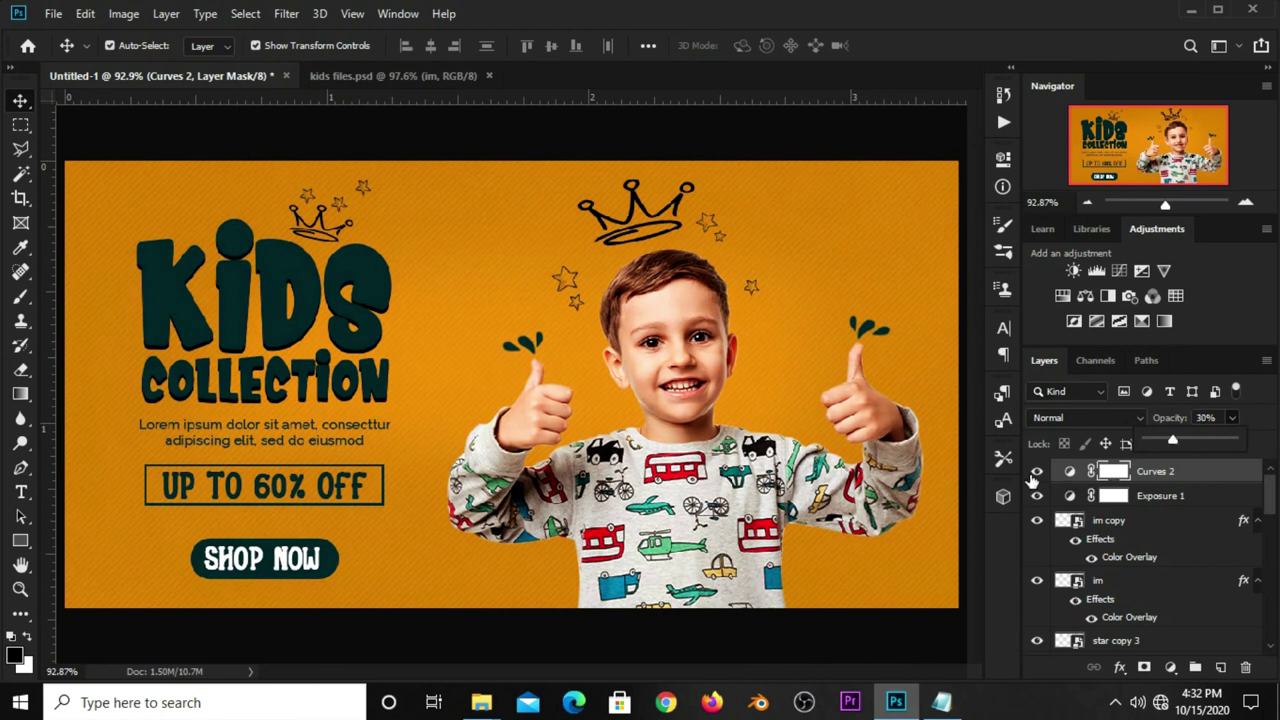
left_click(1036, 471)
left_click(1036, 471)
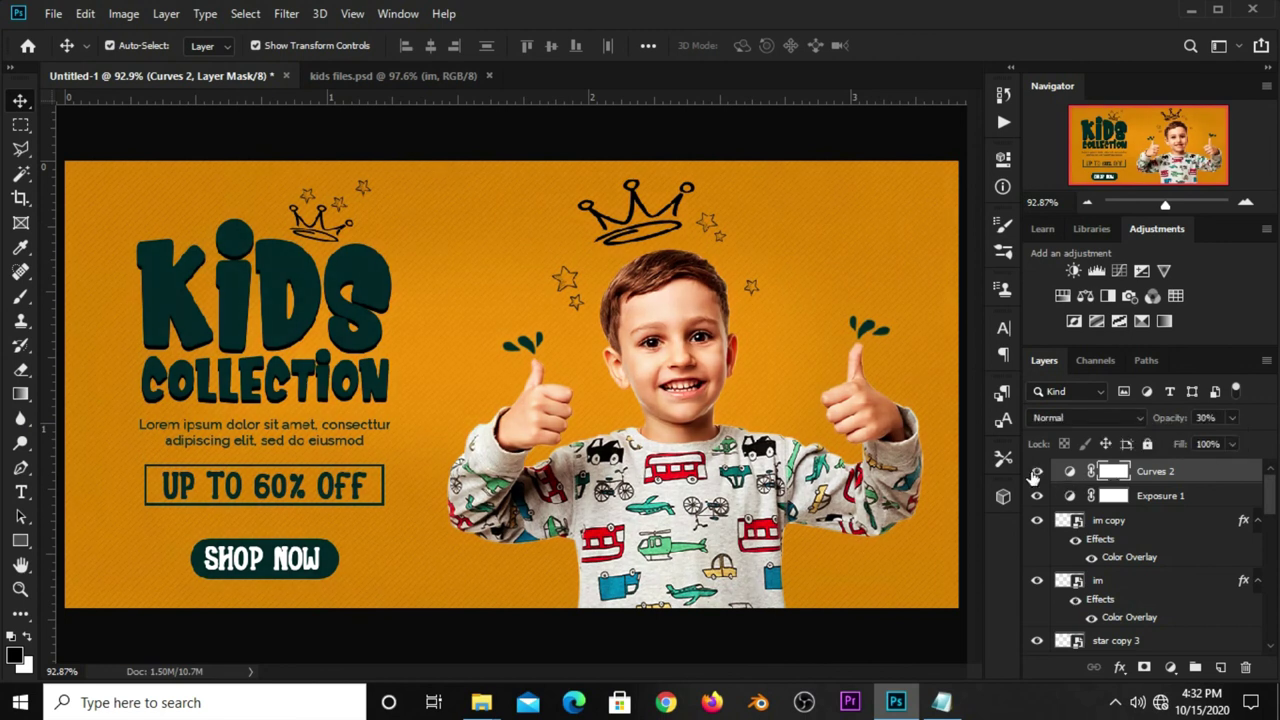
left_click(856, 636)
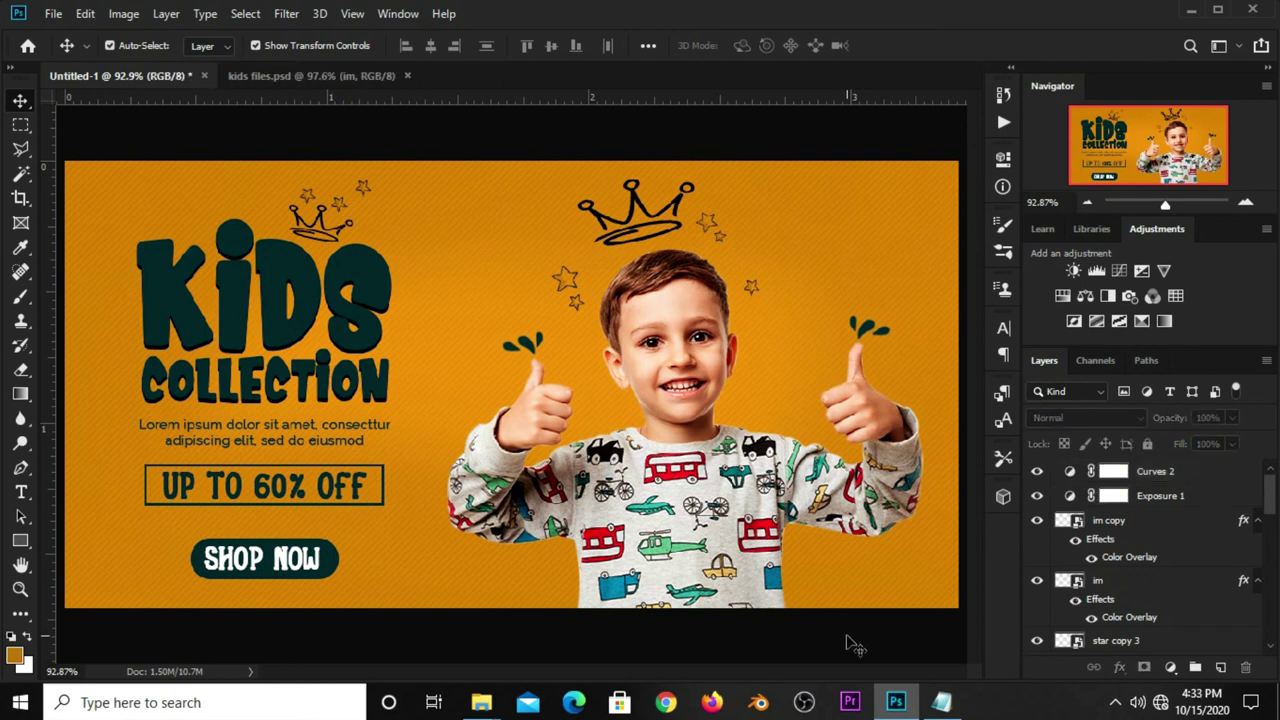
scroll(840, 505, "down", 1)
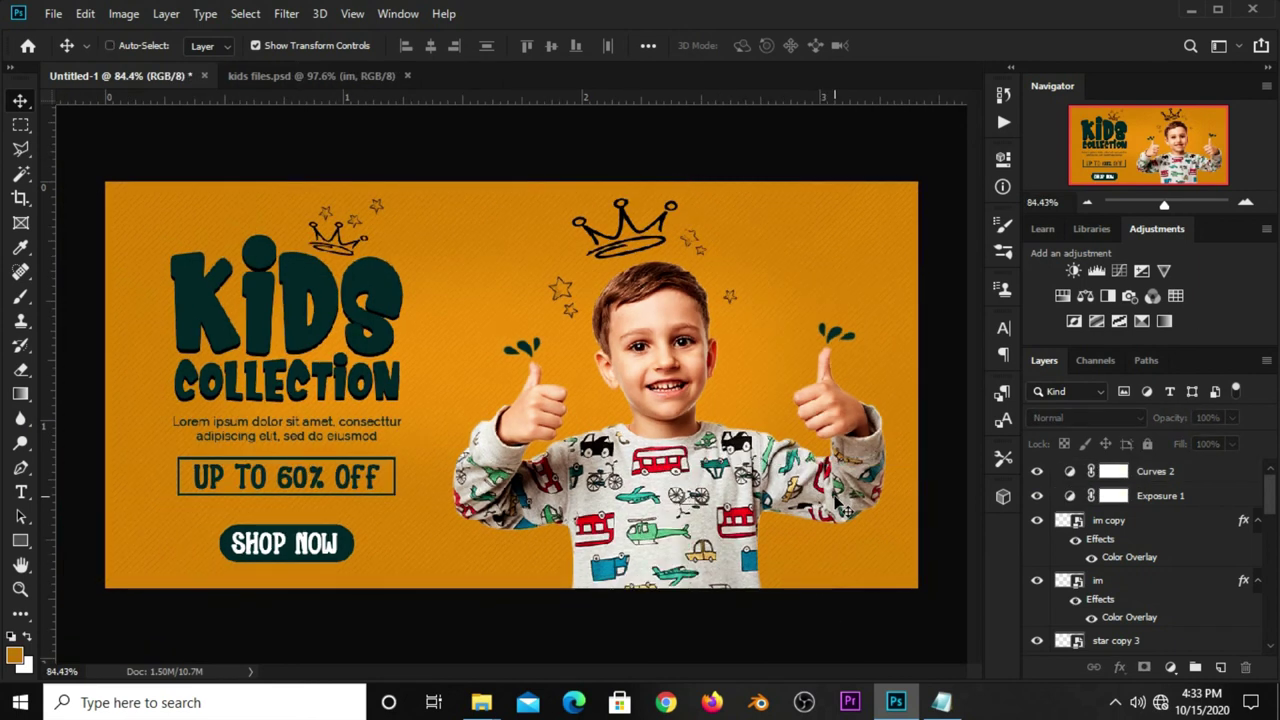
scroll(840, 505, "up", 1)
scroll(842, 508, "up", 1)
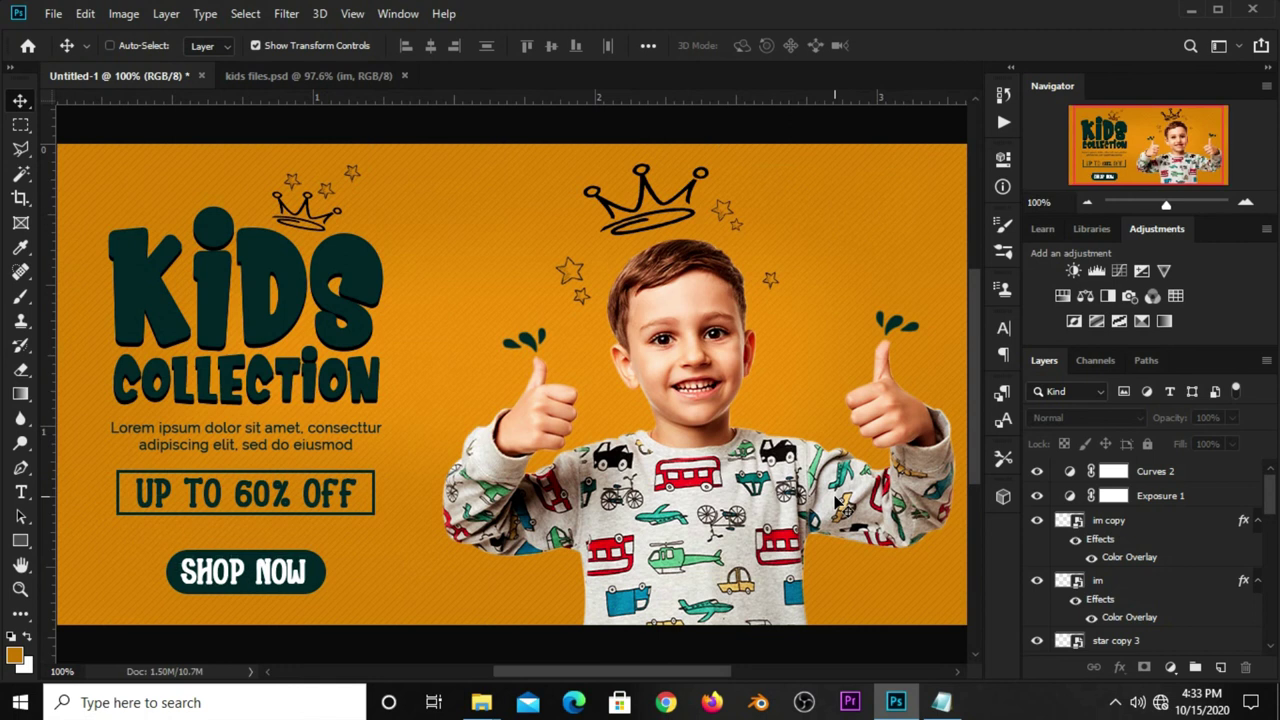
scroll(840, 505, "down", 1)
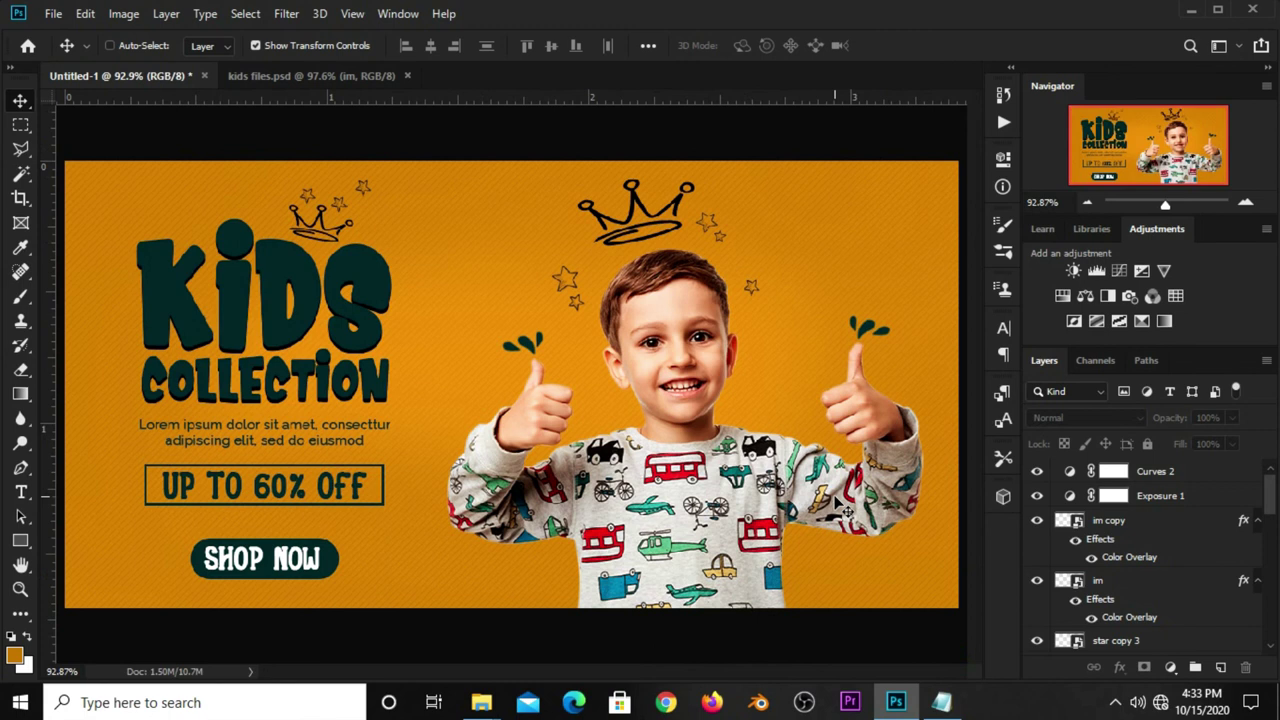